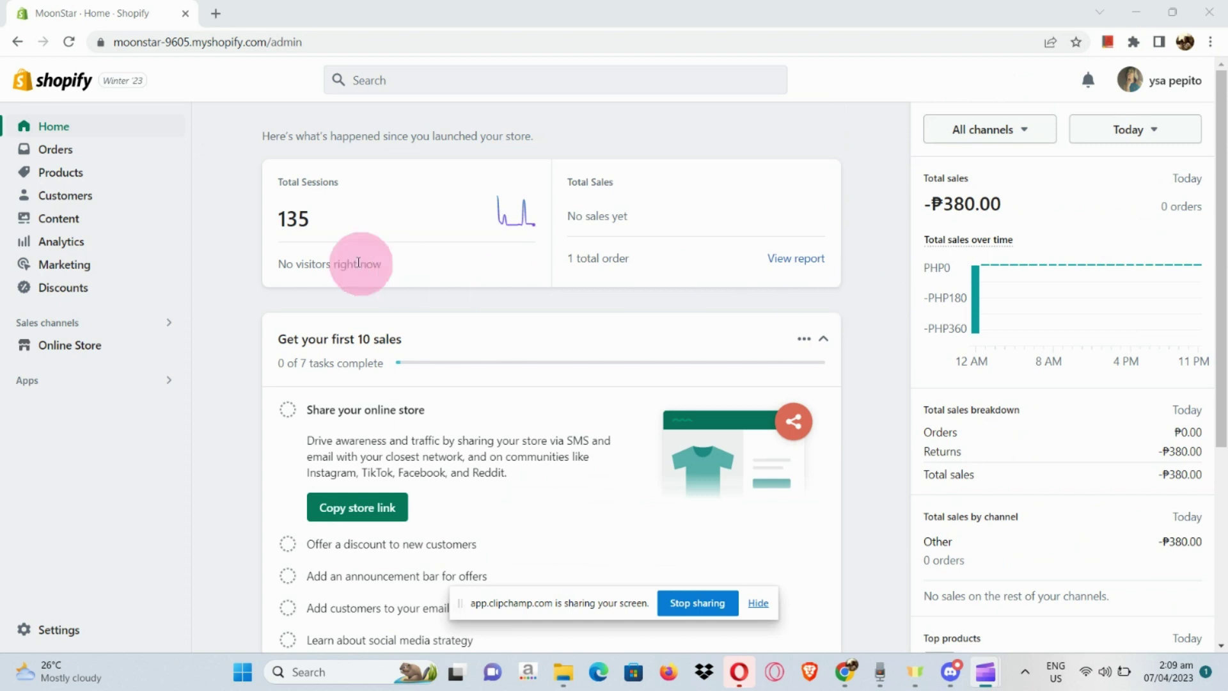
# Open the MoonStar store's Online Store themes page and scroll down to the popular free themes, including Refresh.
pyautogui.hotkey('ctrl', '+')
pyautogui.hotkey('ctrl', '+')
pyautogui.hotkey('ctrl', '+')
pyautogui.hotkey('ctrl', '+')
pyautogui.hotkey('ctrl', '+')
pyautogui.hotkey('ctrl', '+')
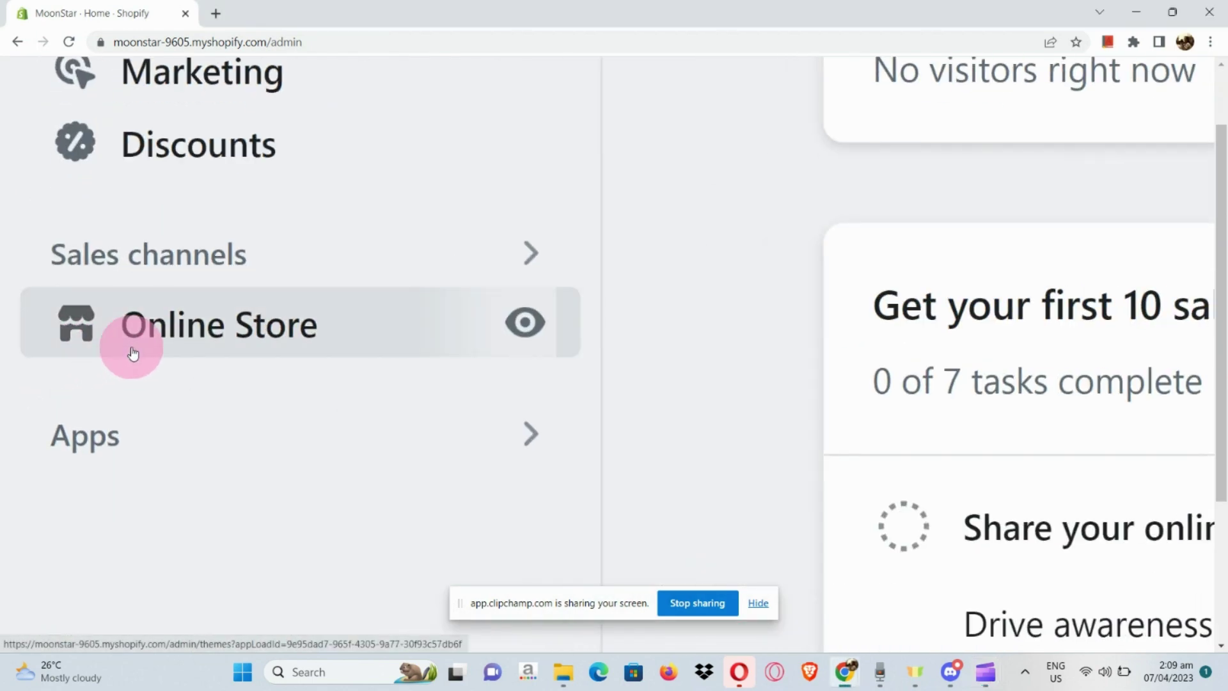
pyautogui.click(132, 353)
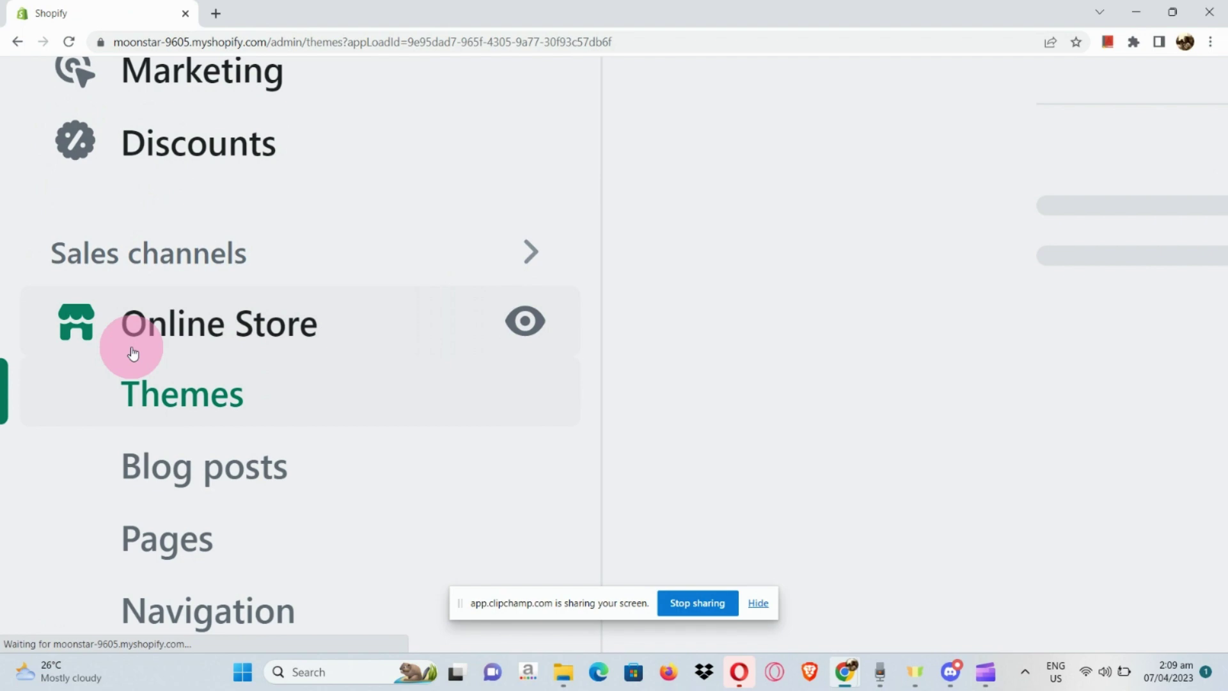
pyautogui.hotkey('ctrl', '-')
pyautogui.hotkey('ctrl', '-')
pyautogui.hotkey('ctrl', '-')
pyautogui.hotkey('ctrl', '-')
pyautogui.hotkey('ctrl', '-')
pyautogui.hotkey('ctrl', '-')
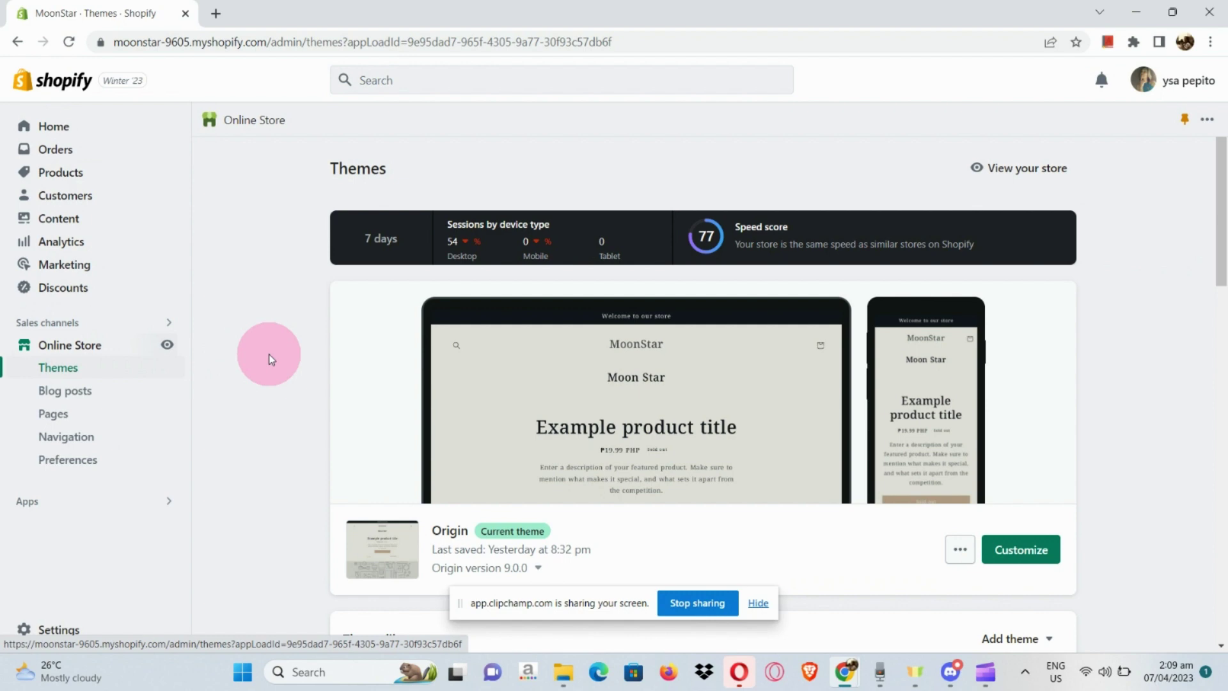
pyautogui.scroll(-5, 269, 354)
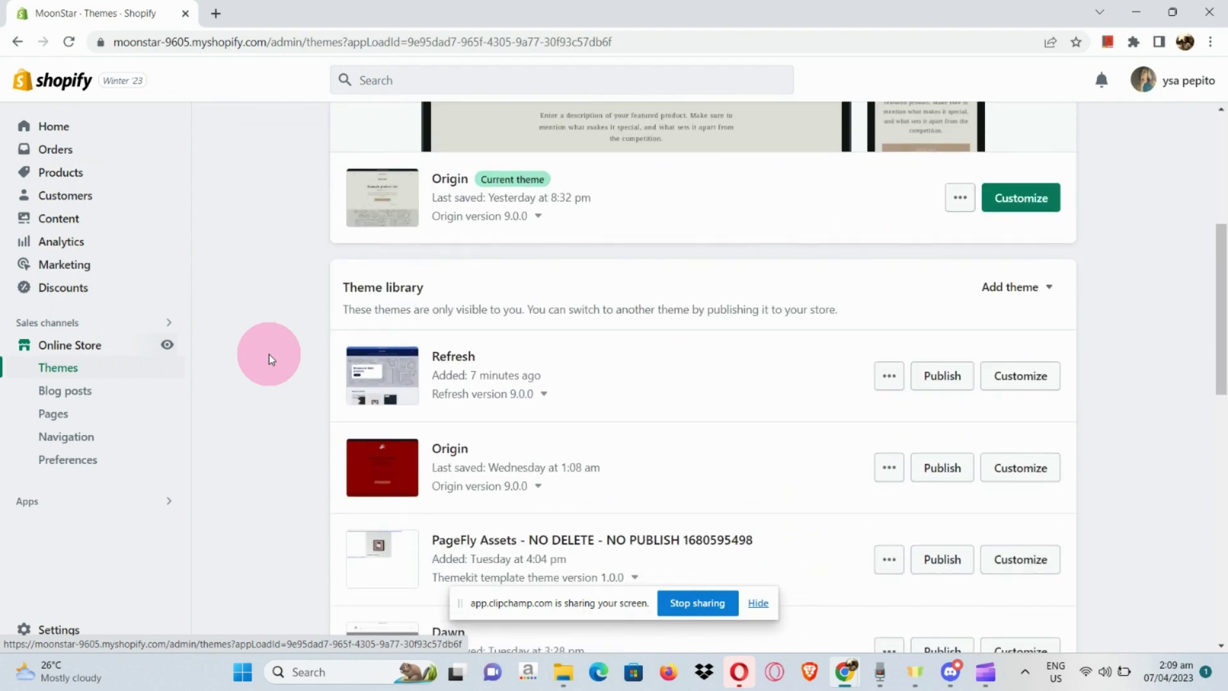
pyautogui.scroll(-2, 269, 354)
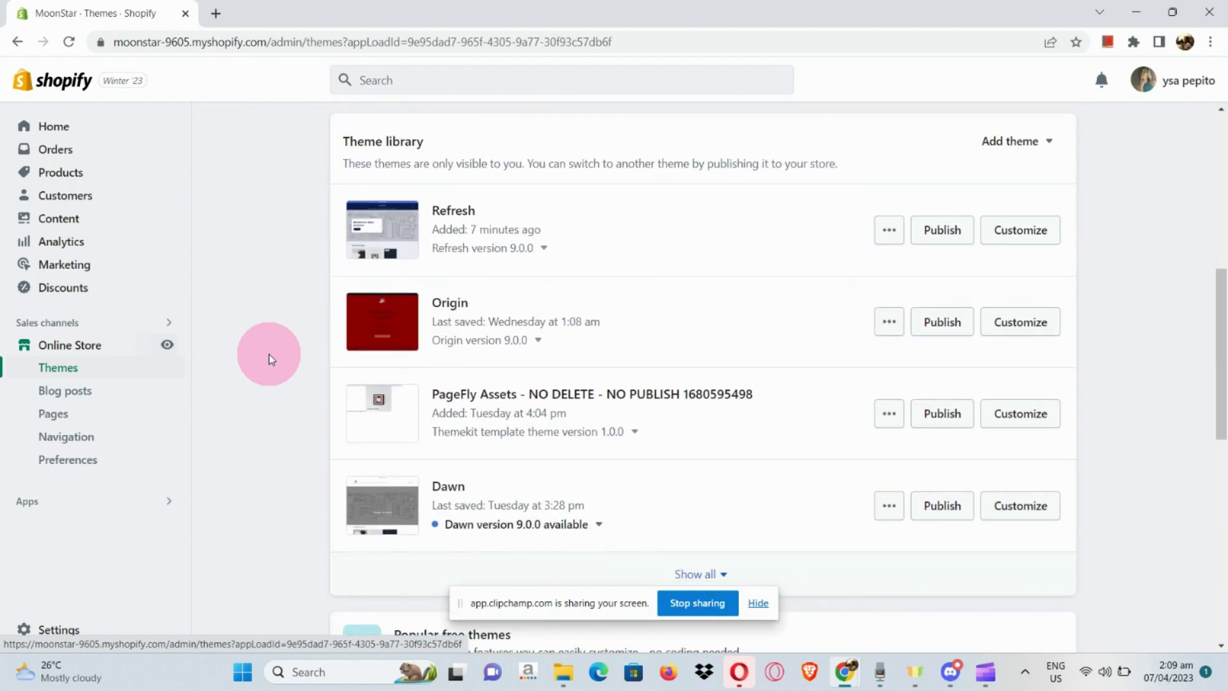
pyautogui.scroll(-6, 269, 354)
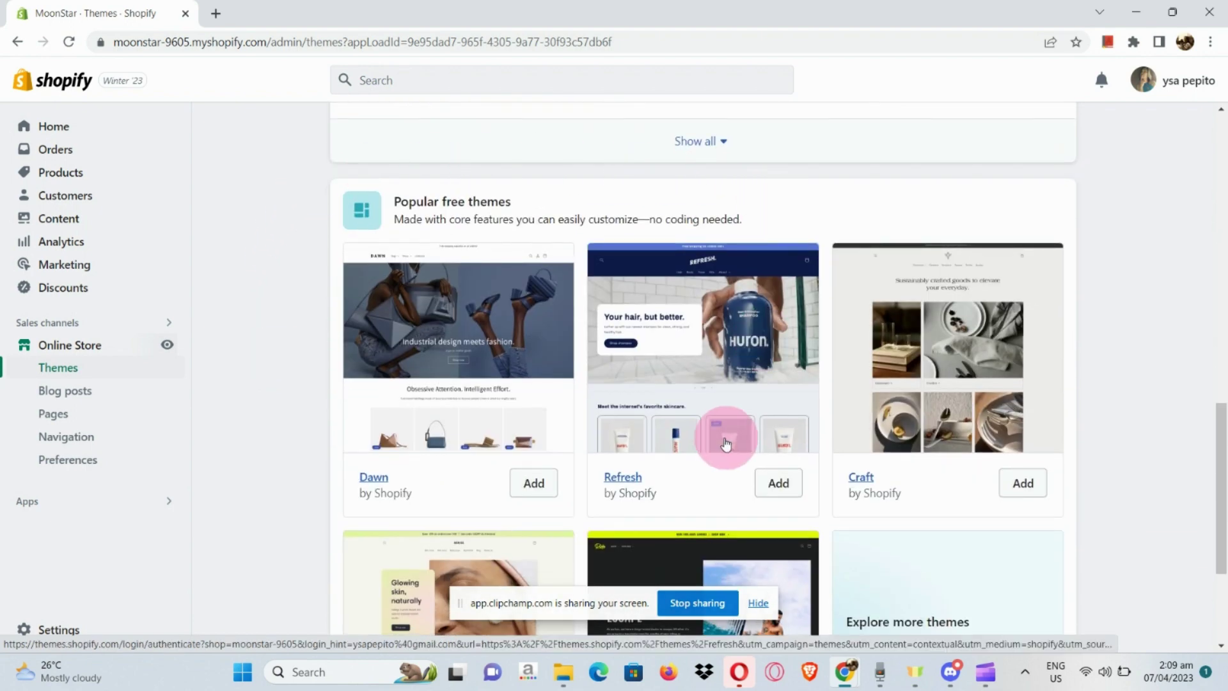
# Open the Refresh theme's Theme Store page, read through its features, and launch its demo store.
pyautogui.click(630, 484)
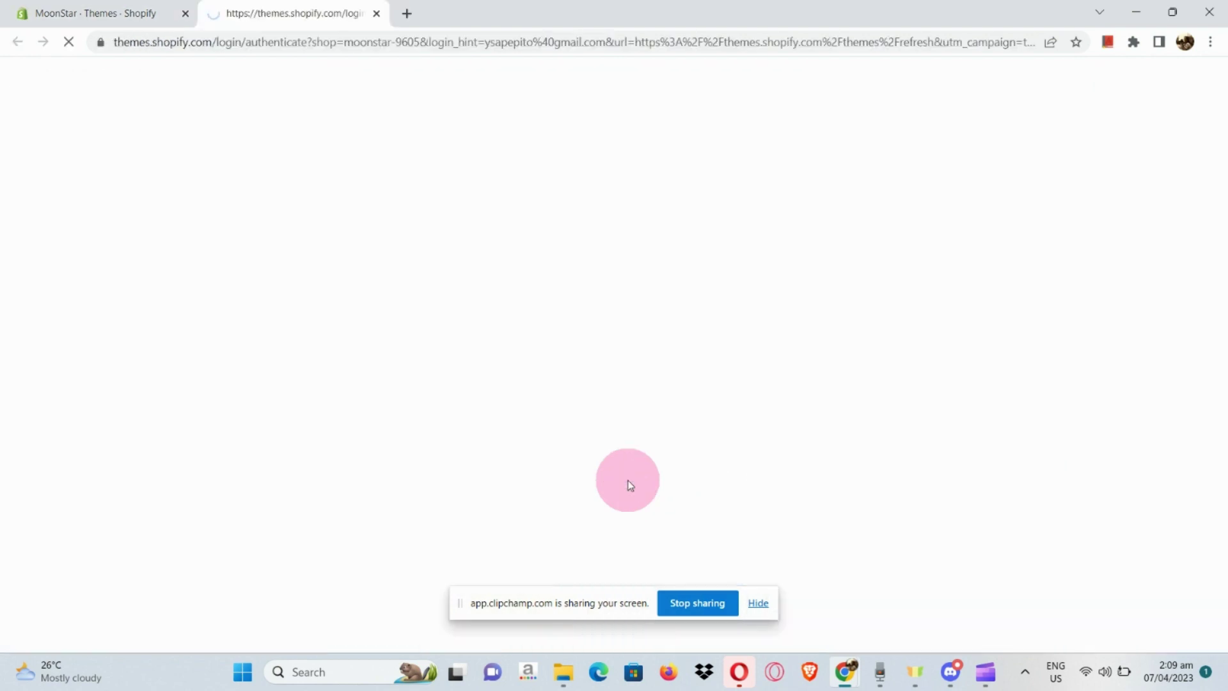
pyautogui.click(756, 603)
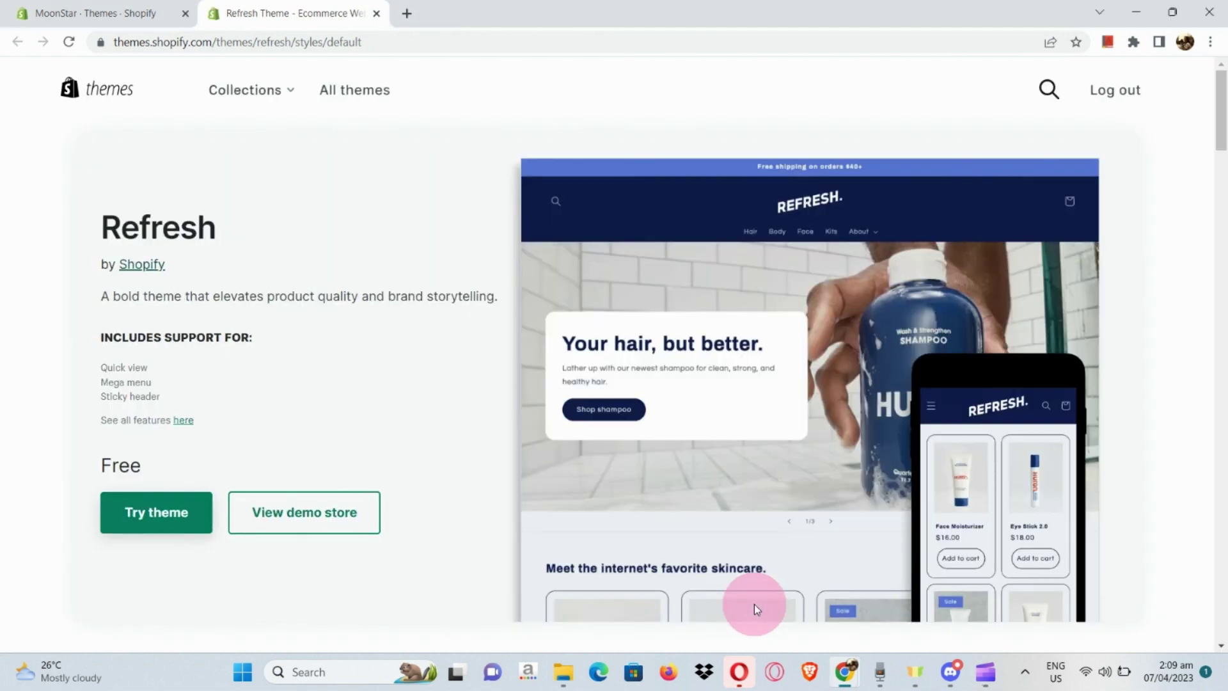
pyautogui.scroll(-7, 754, 604)
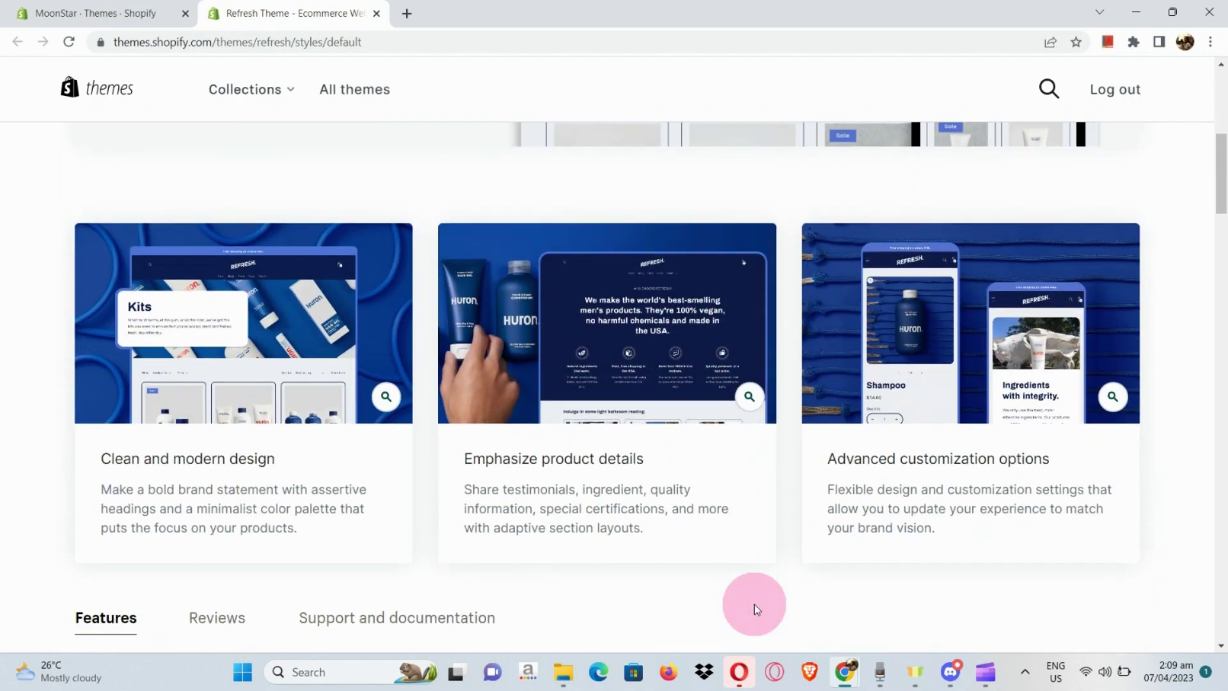
pyautogui.scroll(-10, 754, 604)
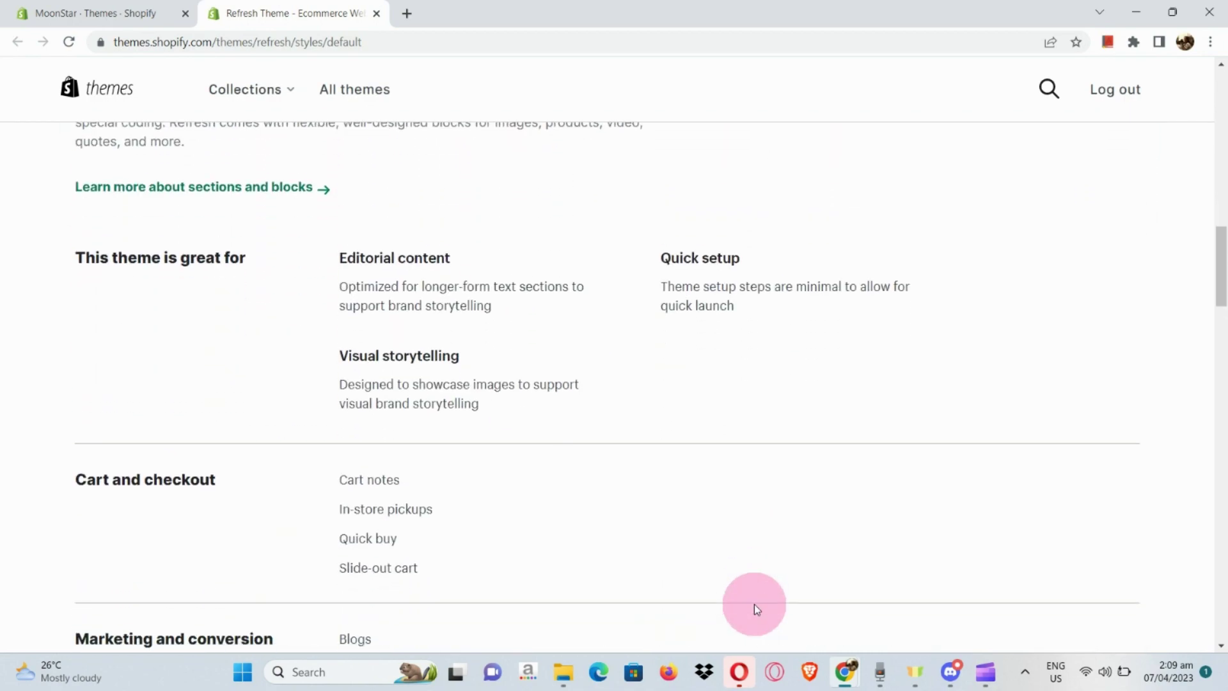
pyautogui.scroll(3, 753, 604)
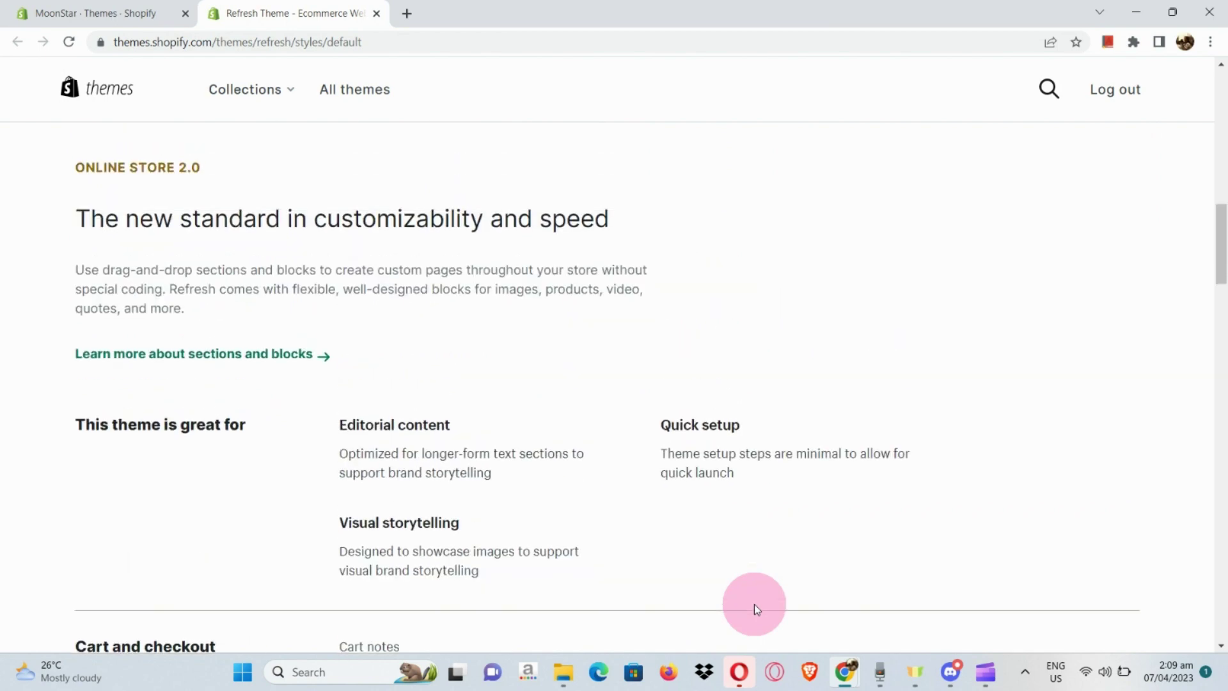
pyautogui.scroll(12, 754, 603)
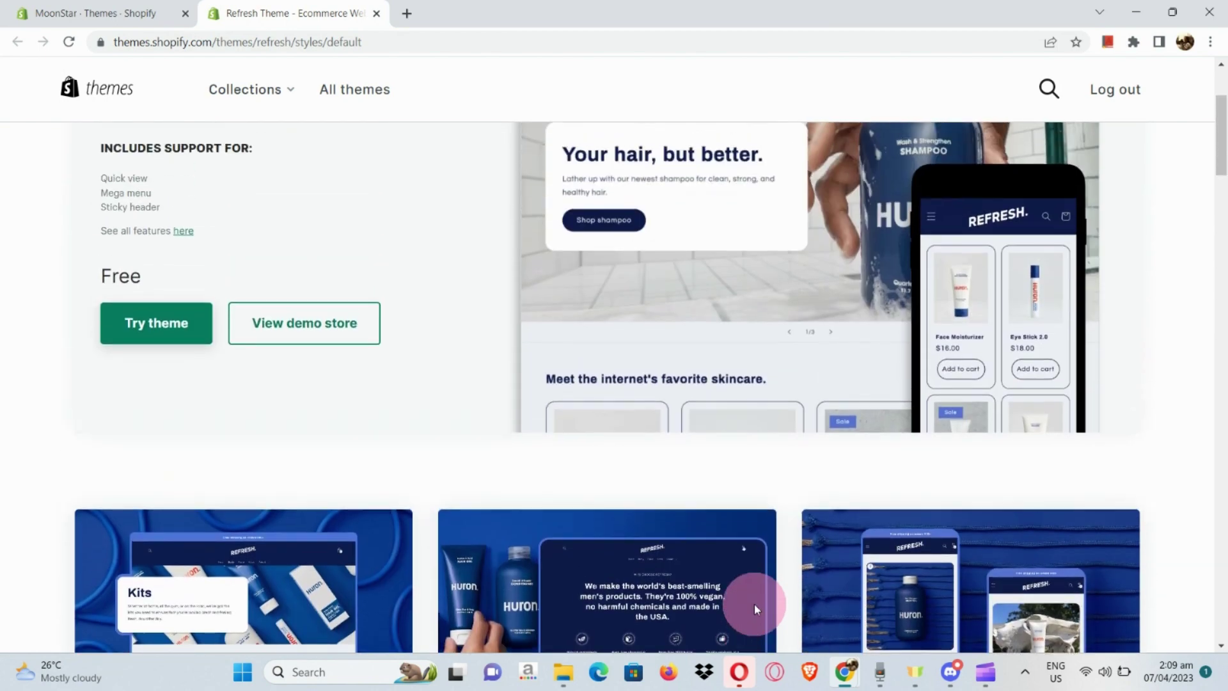
pyautogui.scroll(2, 754, 604)
pyautogui.scroll(1, 384, 499)
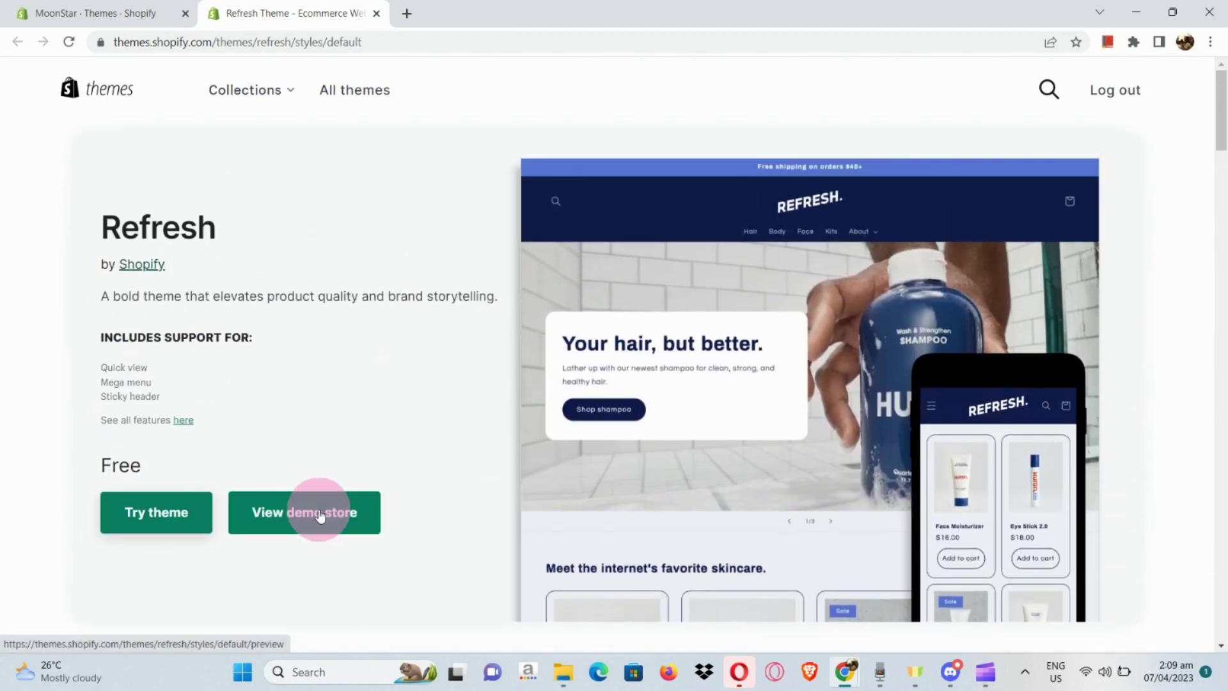
pyautogui.click(320, 516)
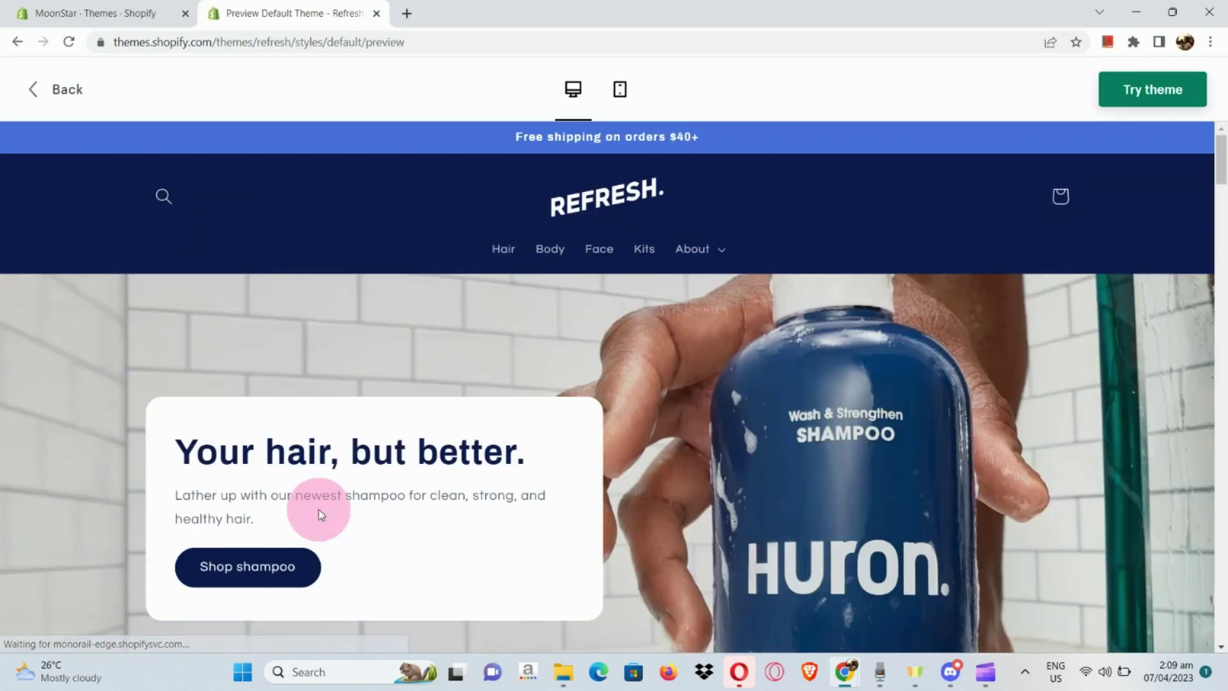
# Scroll the Refresh demo storefront down to its kit products, then return to the theme details page.
pyautogui.scroll(-3, 319, 508)
pyautogui.scroll(-6, 318, 508)
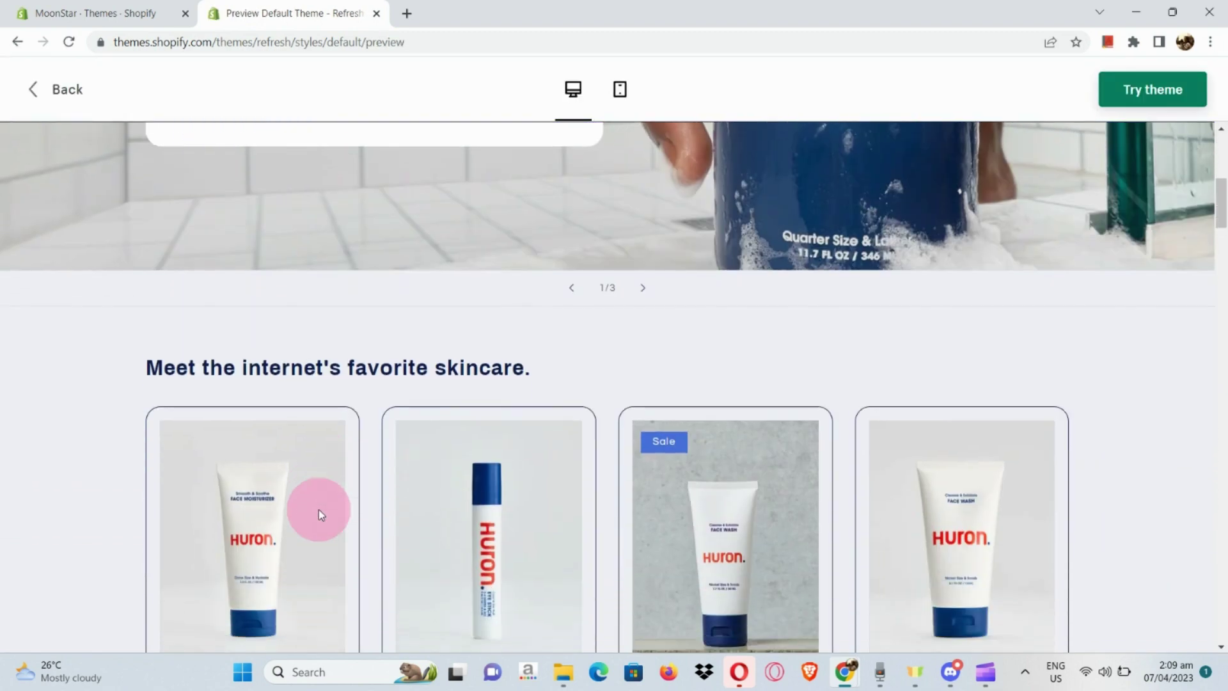
pyautogui.scroll(-6, 318, 509)
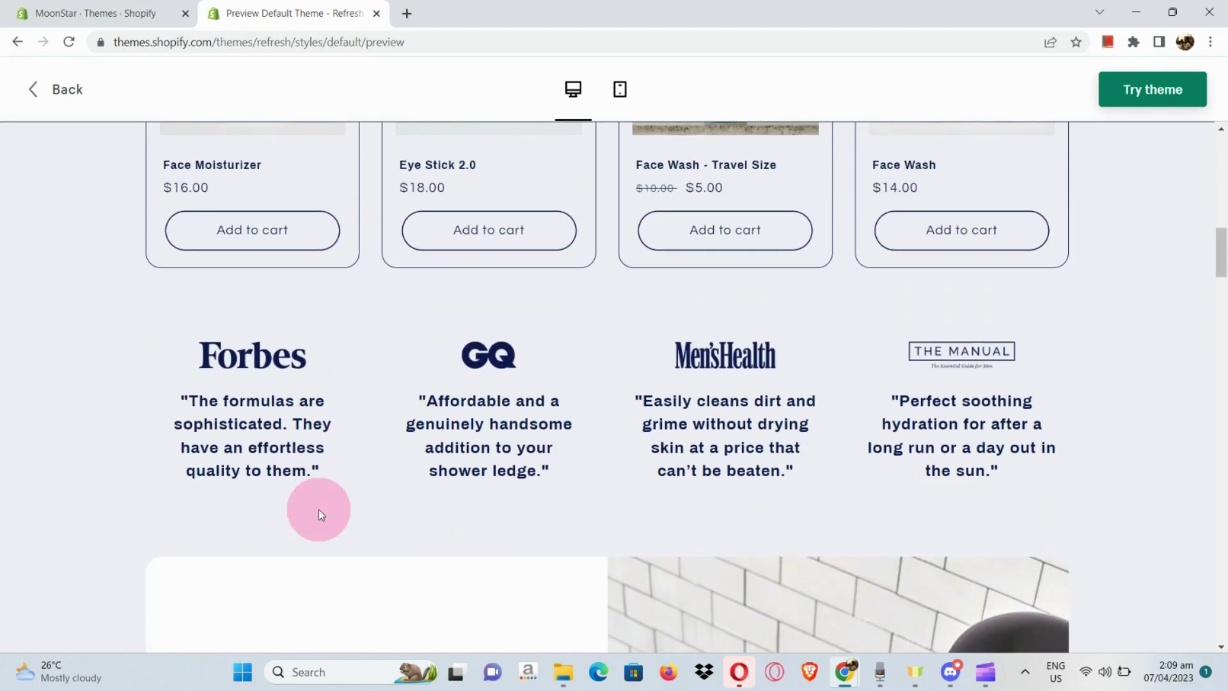
pyautogui.scroll(-8, 319, 509)
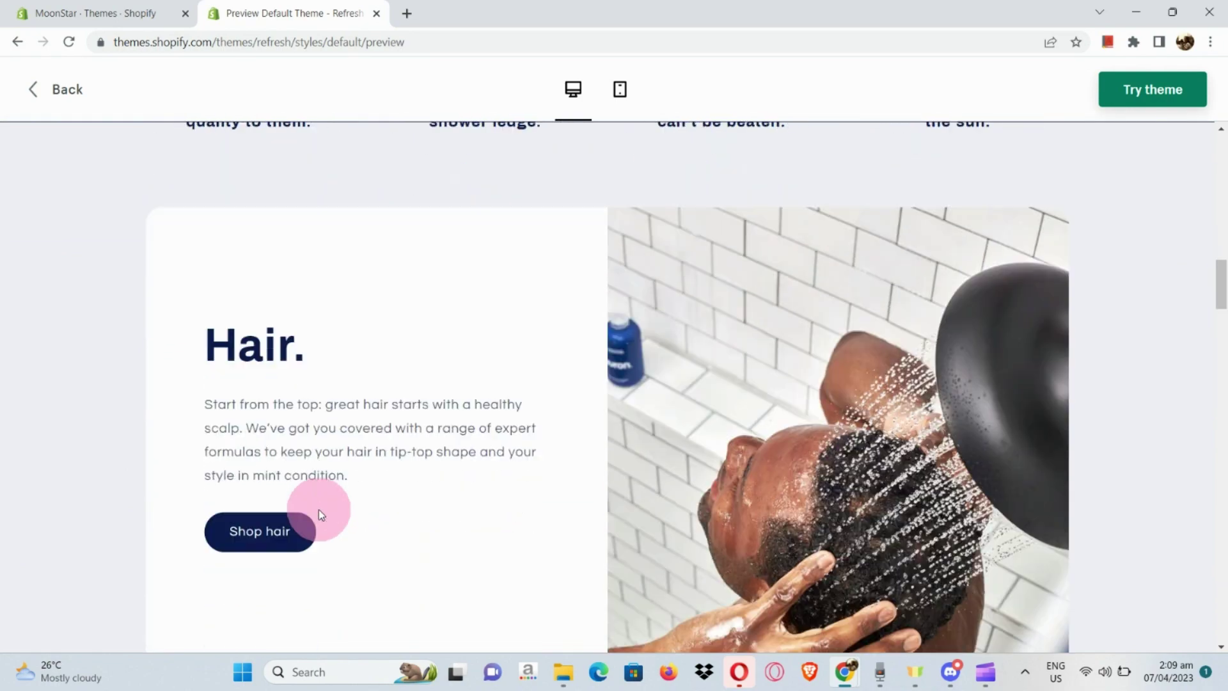
pyautogui.scroll(-10, 318, 509)
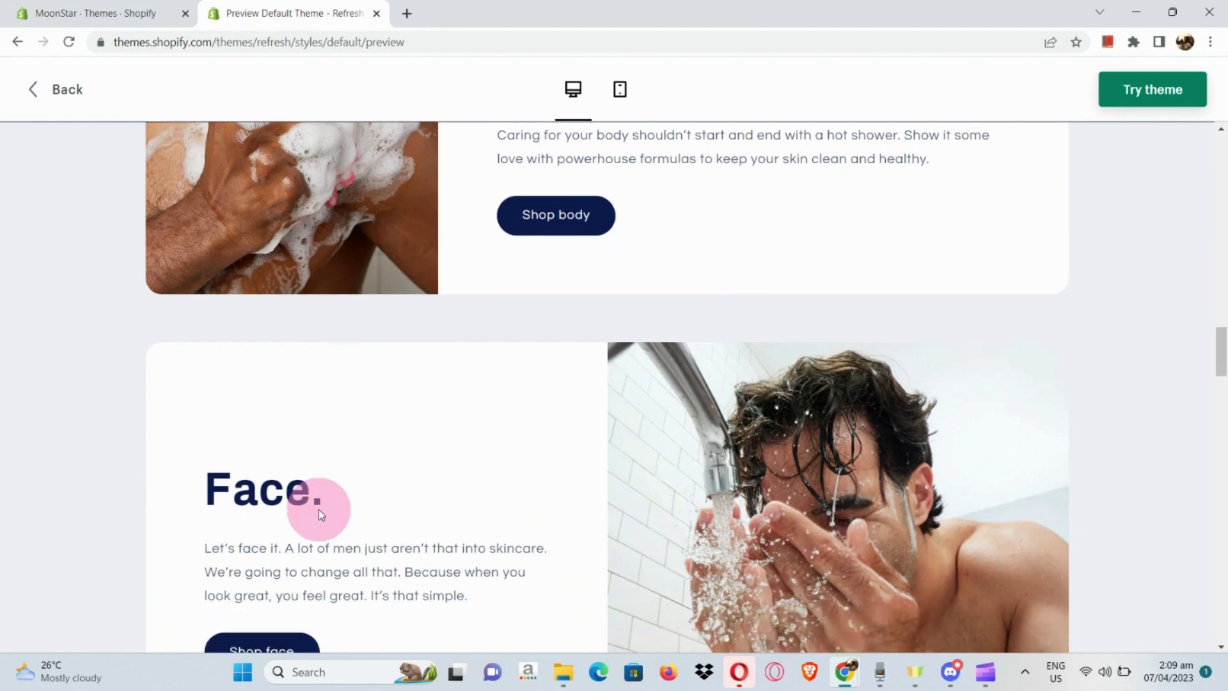
pyautogui.scroll(-9, 318, 509)
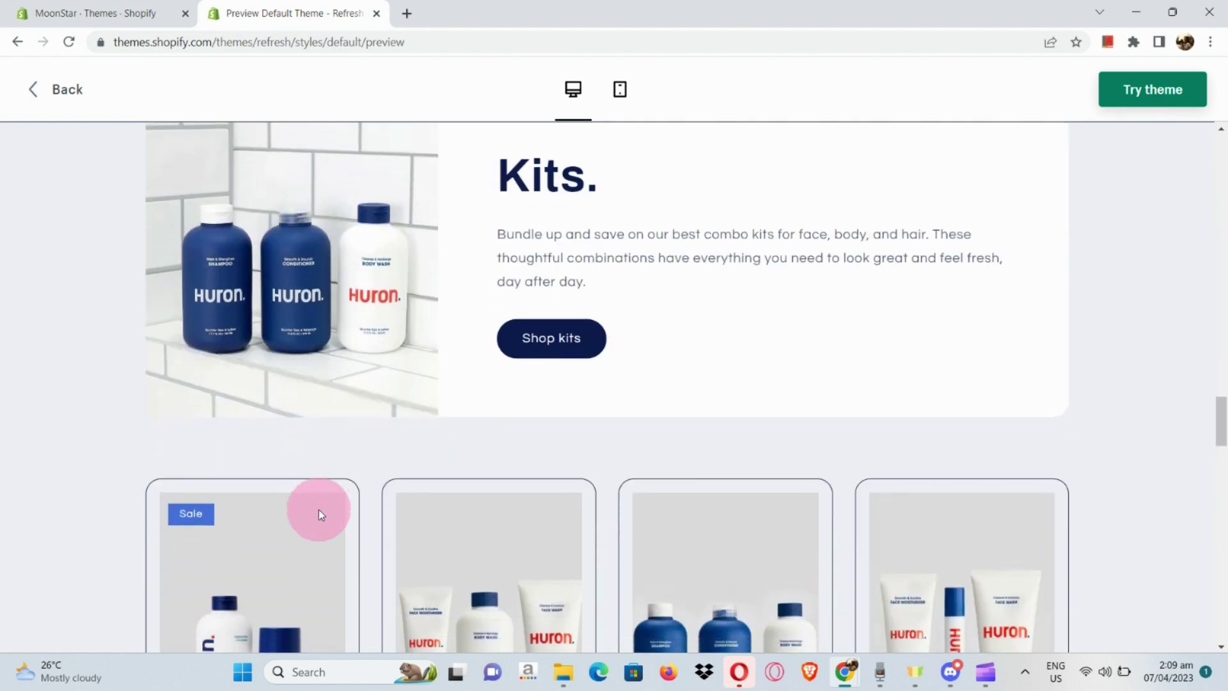
pyautogui.scroll(-1, 318, 509)
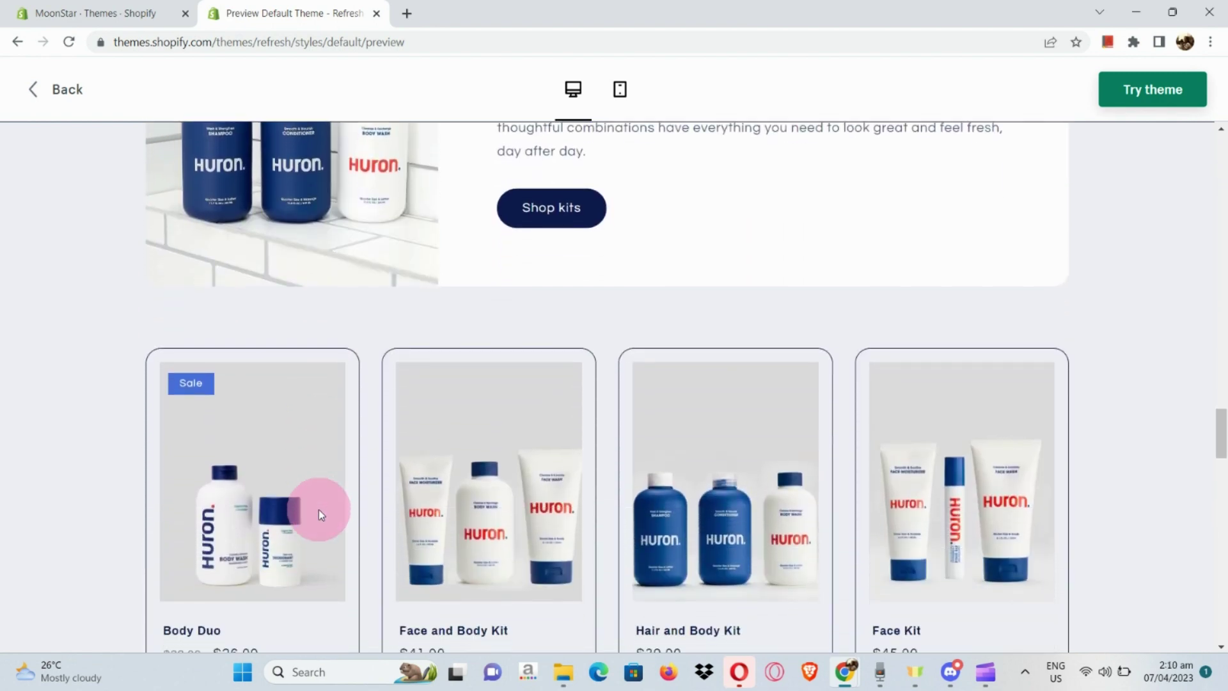
pyautogui.click(56, 90)
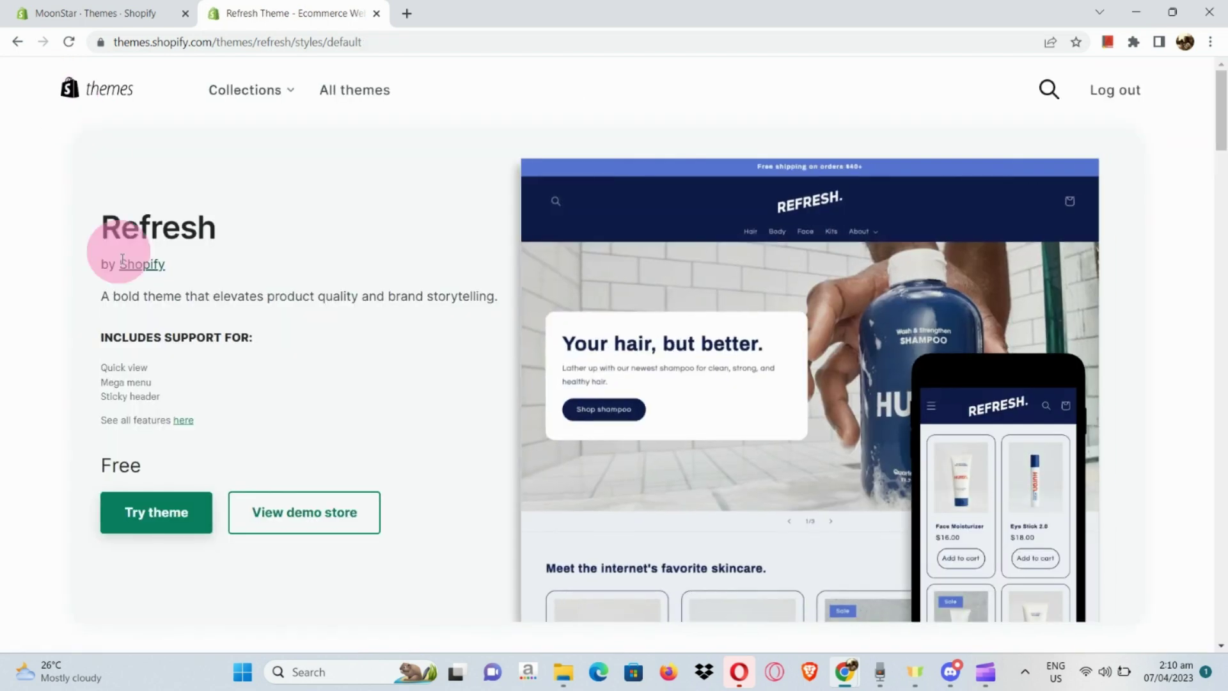
# Add the Refresh theme to the store with Try theme.
pyautogui.scroll(3, 163, 516)
pyautogui.scroll(2, 163, 516)
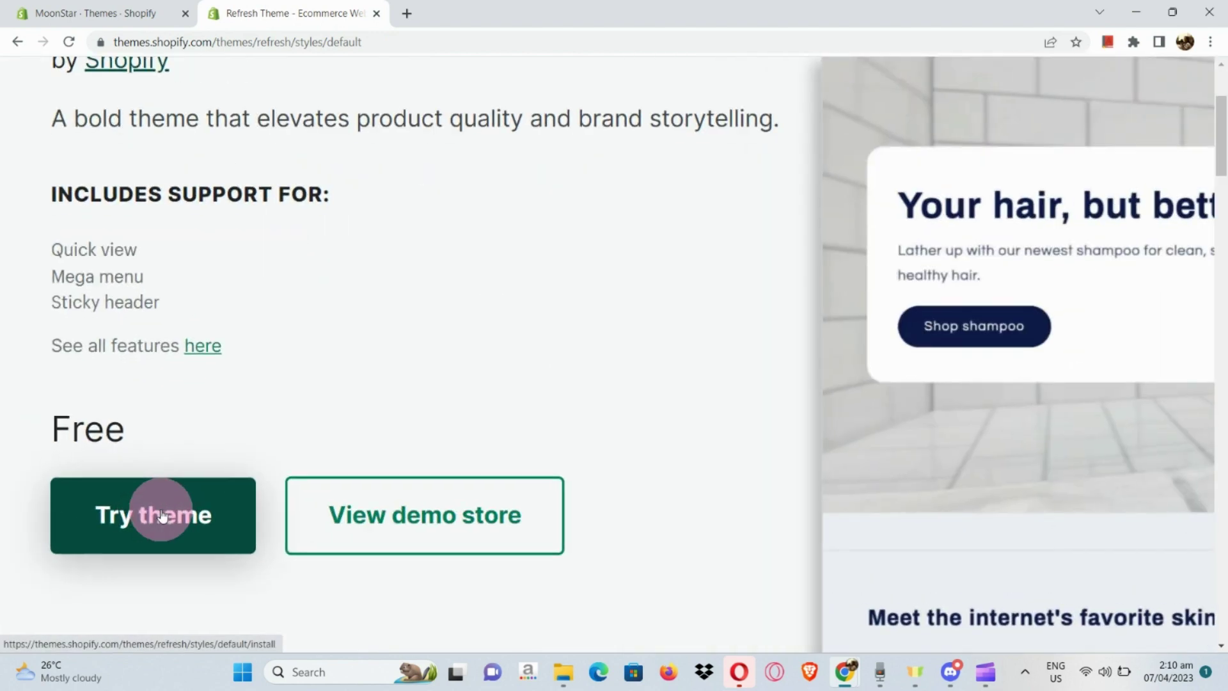
pyautogui.scroll(-1, 160, 512)
pyautogui.click(235, 521)
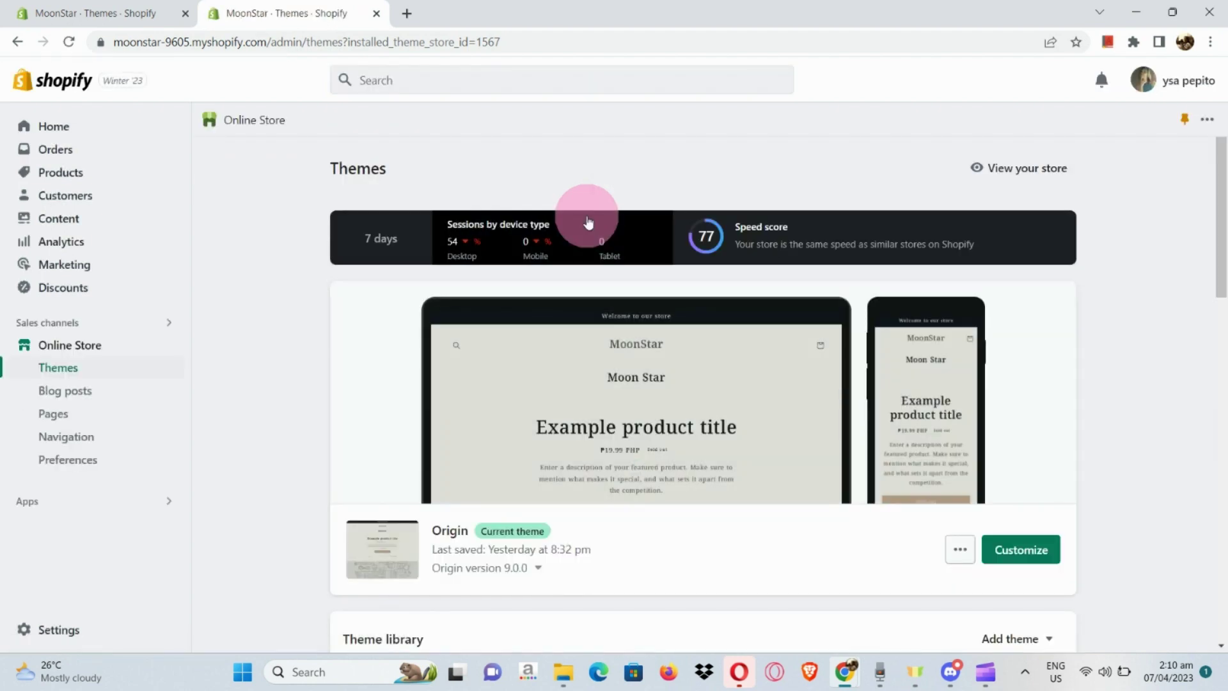
# Find the Just added Refresh copy in the Theme library and open its theme editor.
pyautogui.scroll(1, 586, 219)
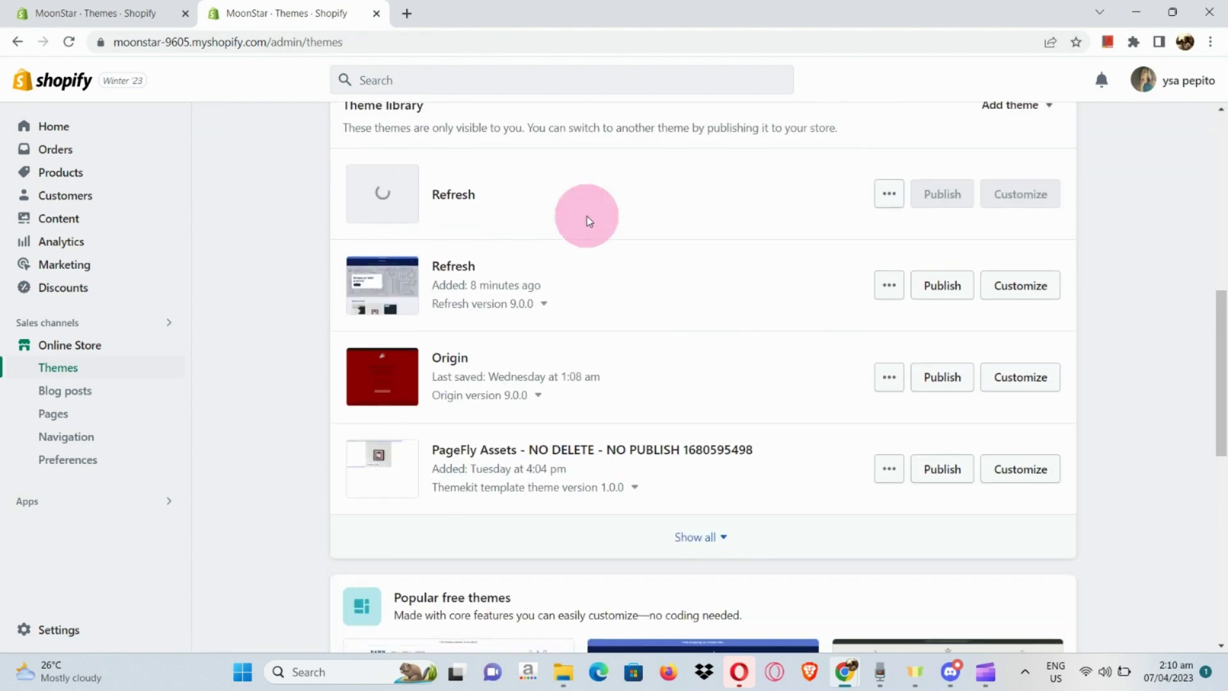
pyautogui.scroll(2, 728, 237)
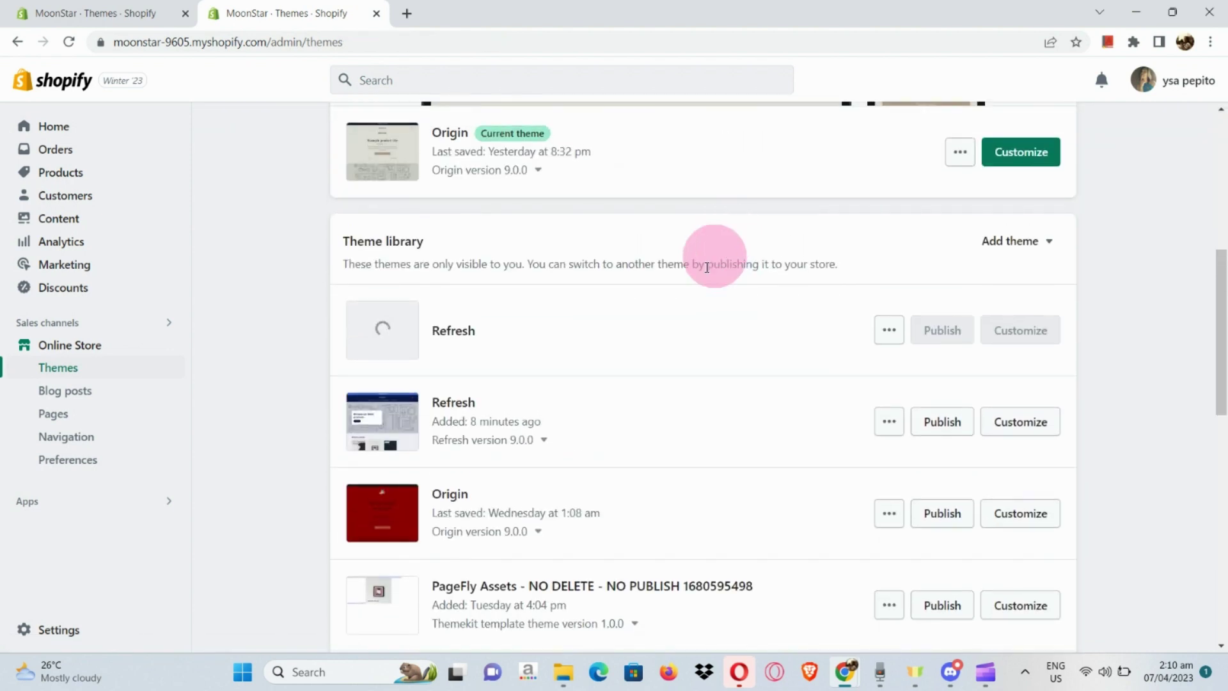
pyautogui.hscroll(3, 627, 320)
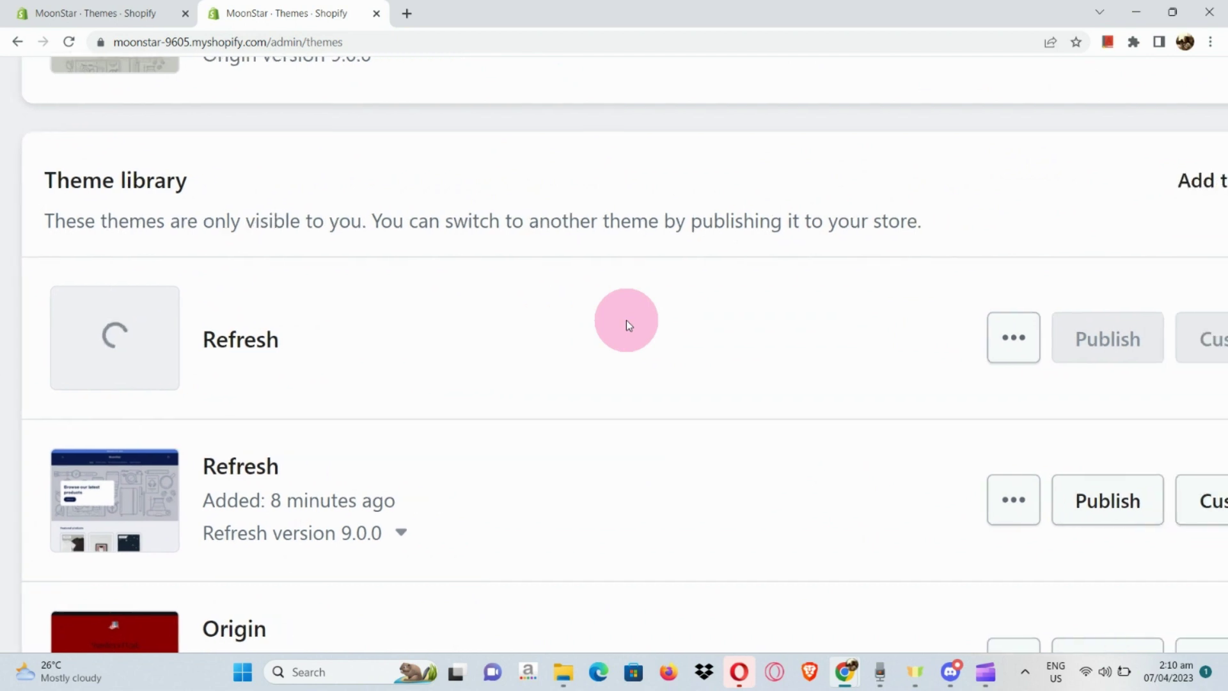
pyautogui.scroll(1, 627, 320)
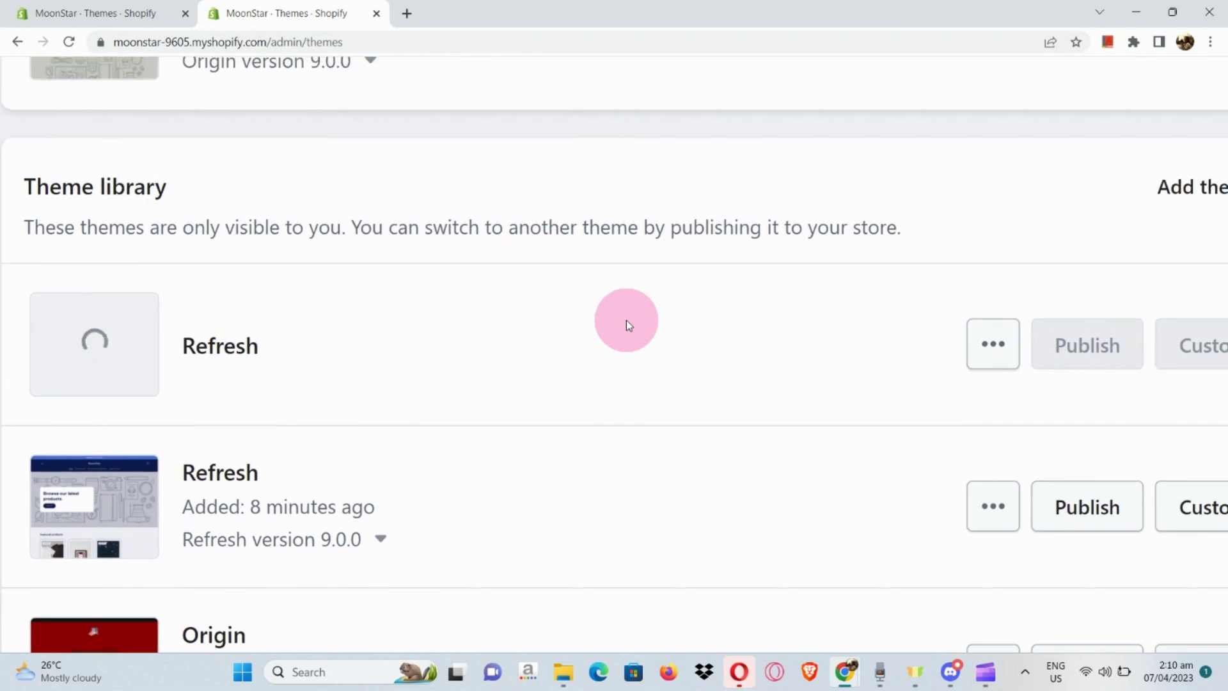
pyautogui.hscroll(3, 627, 320)
pyautogui.hscroll(-5, 626, 320)
pyautogui.hscroll(-1, 627, 320)
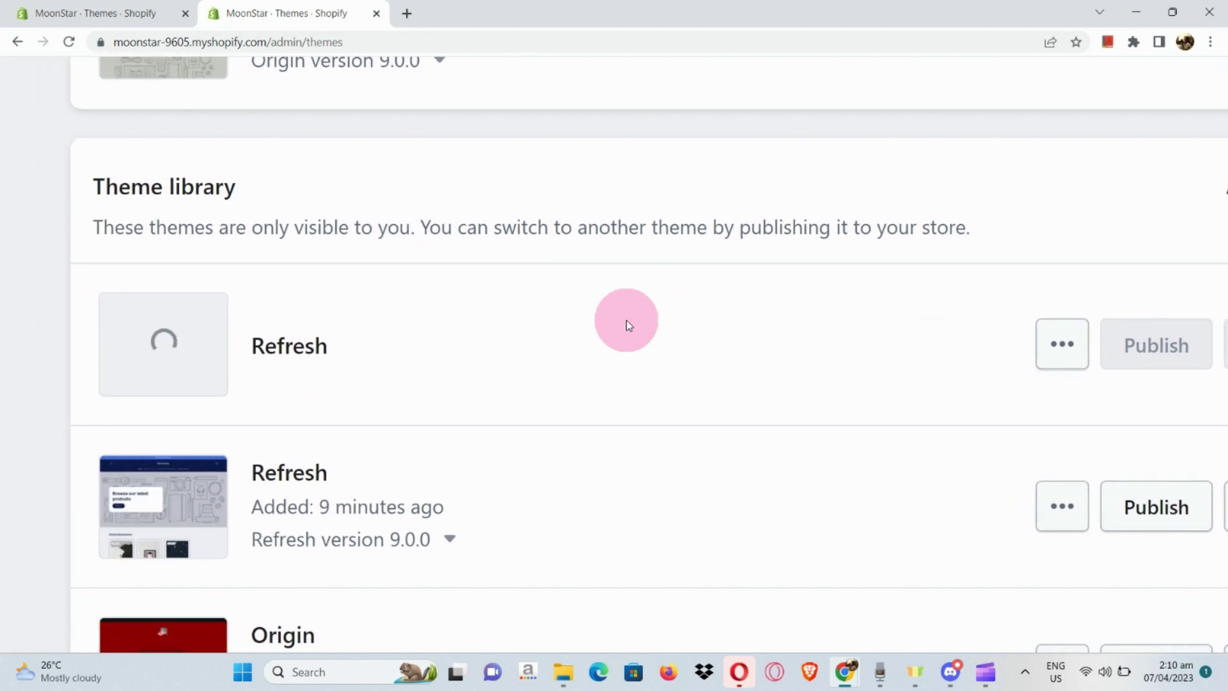
pyautogui.hscroll(4, 626, 319)
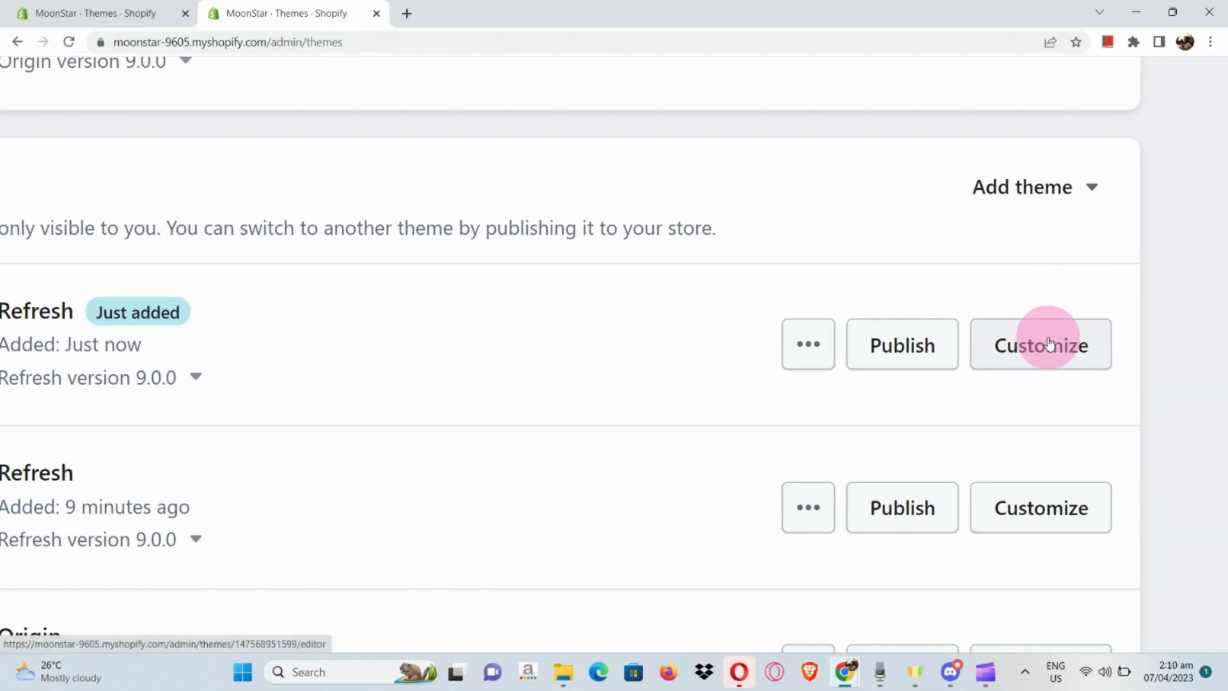
pyautogui.click(1049, 343)
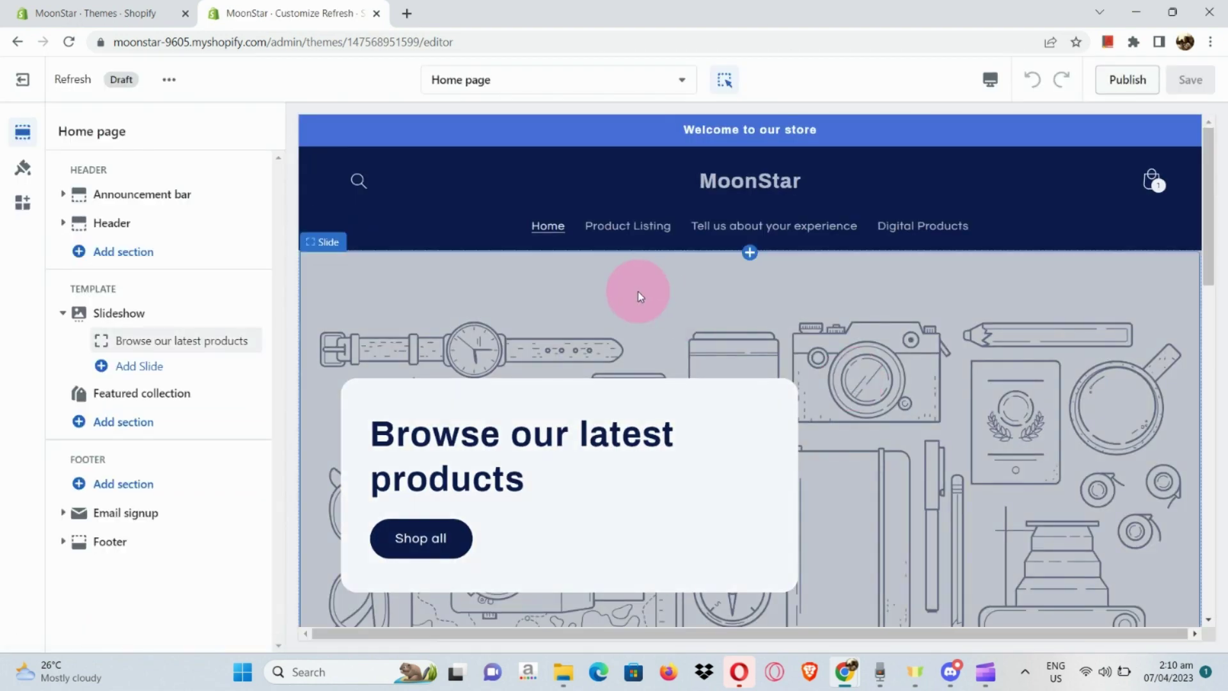
pyautogui.scroll(-1, 638, 291)
pyautogui.scroll(-3, 639, 295)
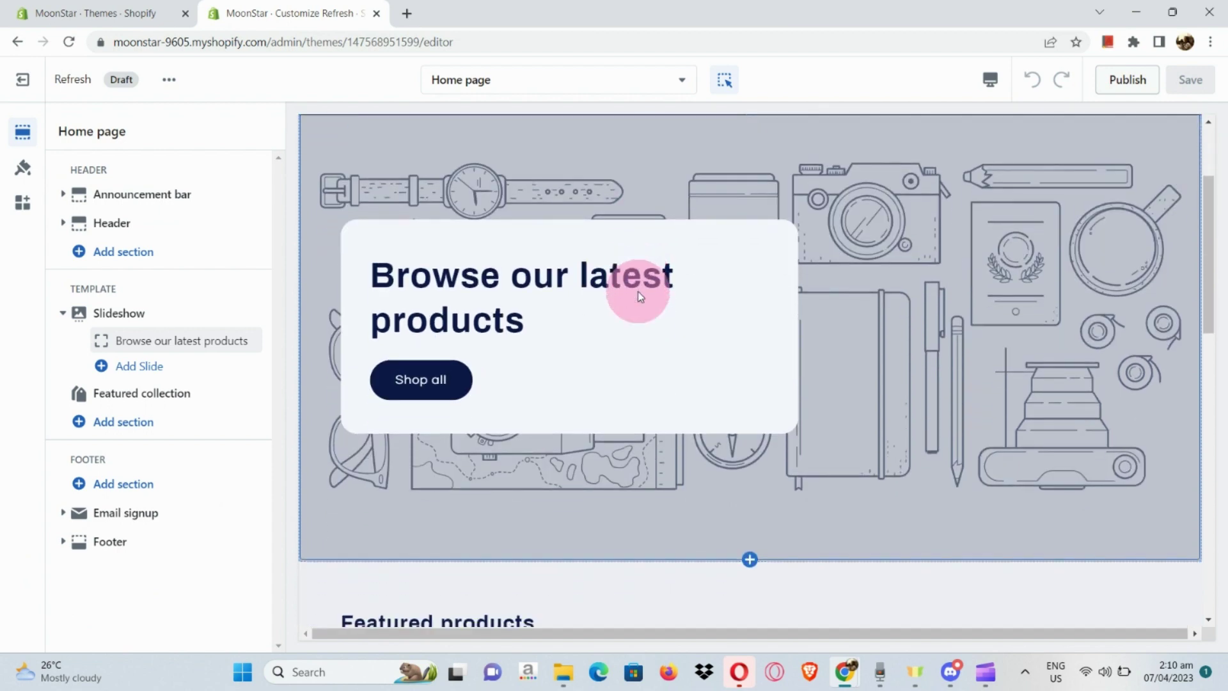
pyautogui.scroll(-5, 640, 295)
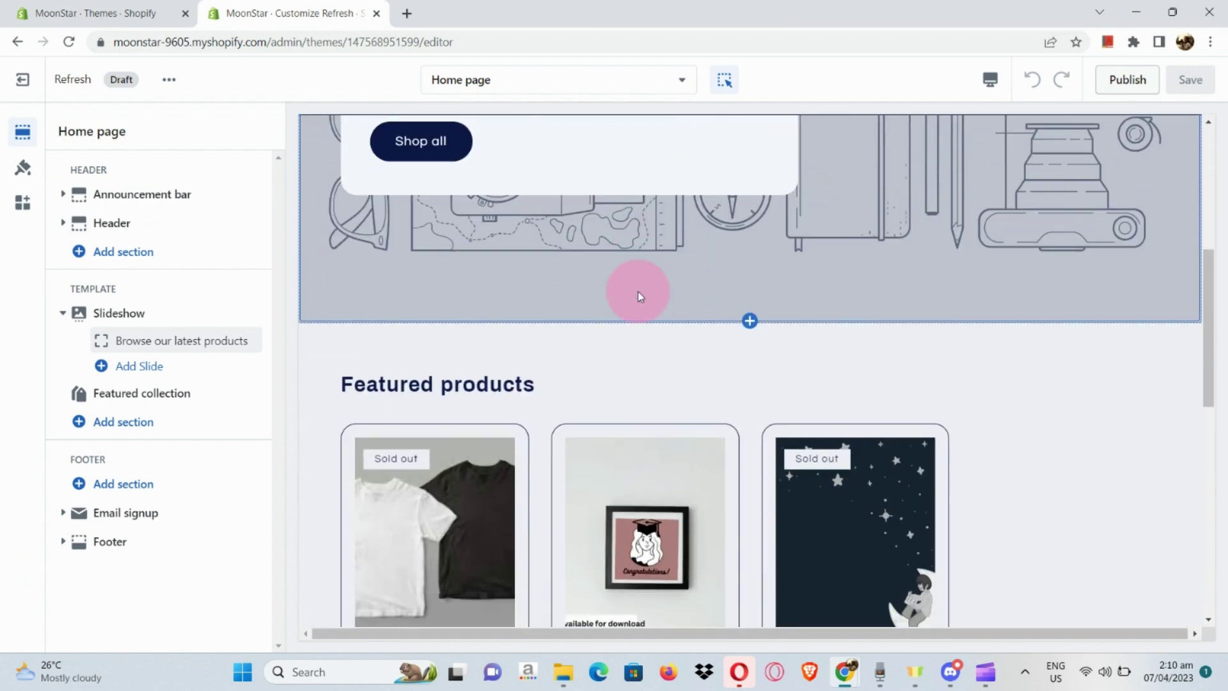
pyautogui.scroll(-6, 640, 296)
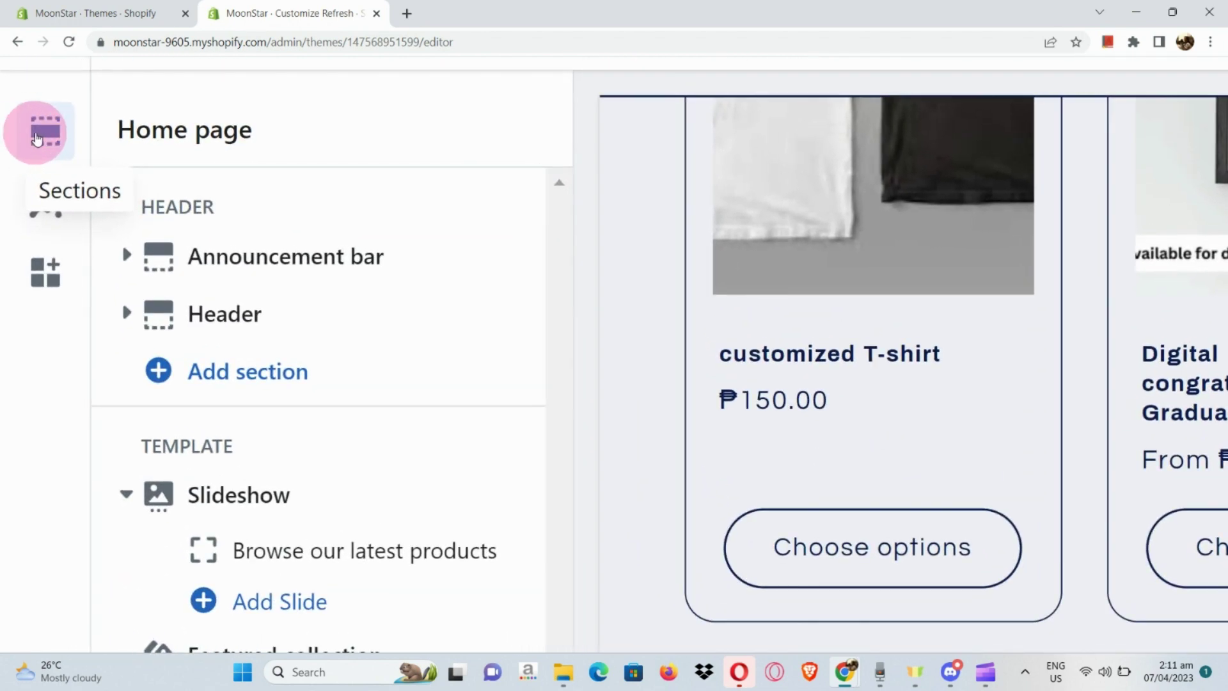
pyautogui.click(56, 135)
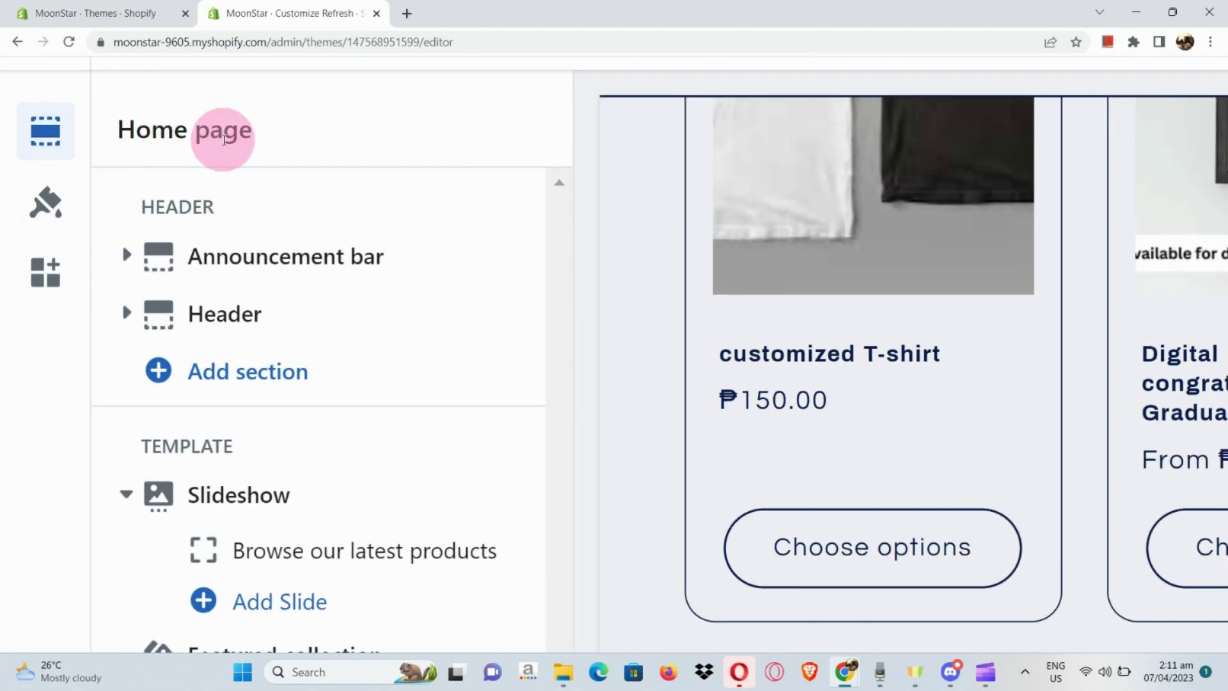
pyautogui.scroll(-1, 244, 314)
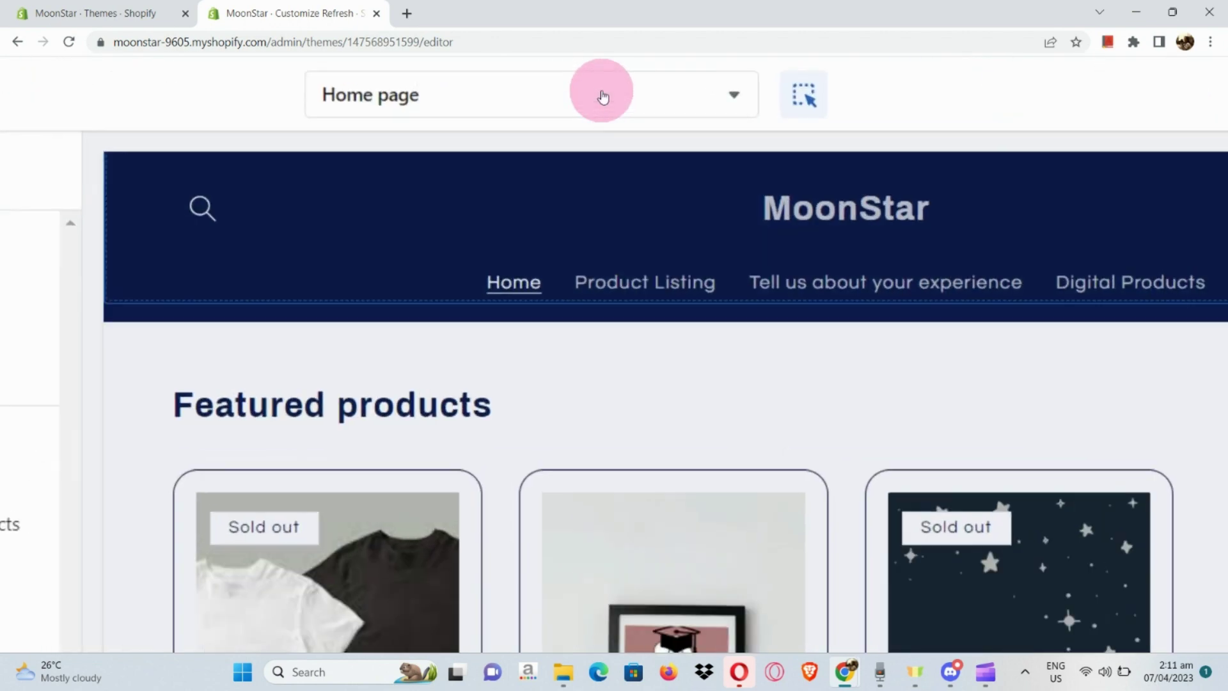
pyautogui.click(602, 96)
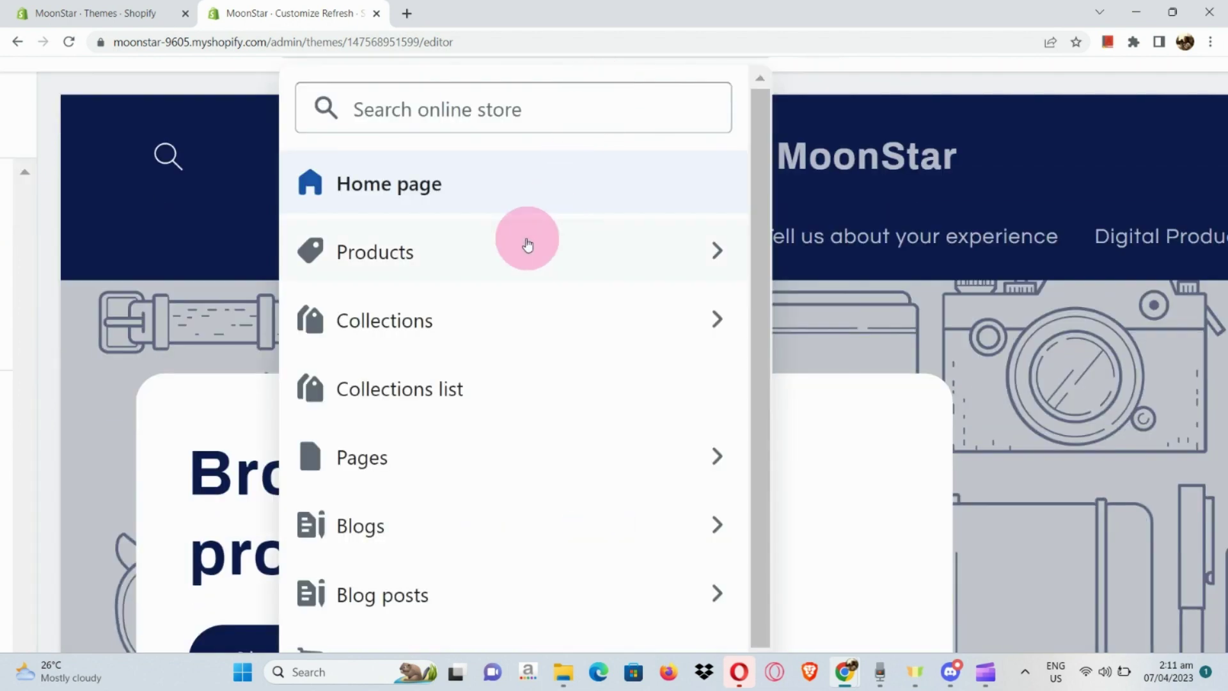
pyautogui.click(534, 183)
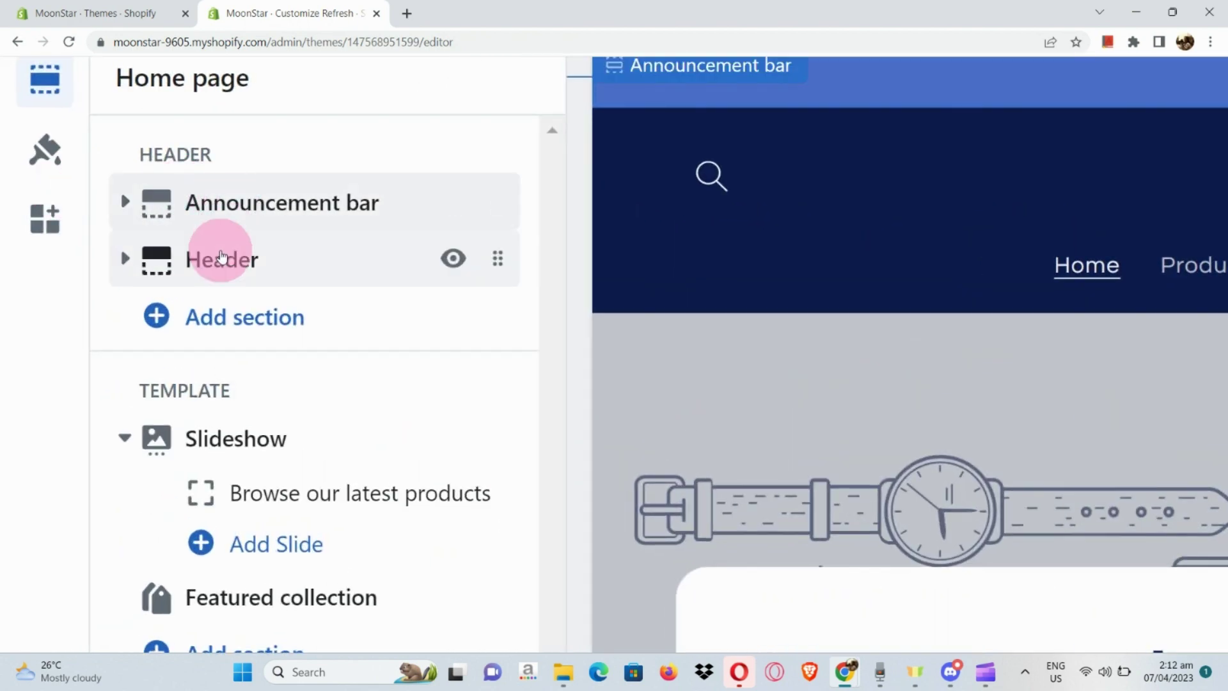
# Set the header's desktop menu type to Drawer and check the drawer in the preview.
pyautogui.click(219, 254)
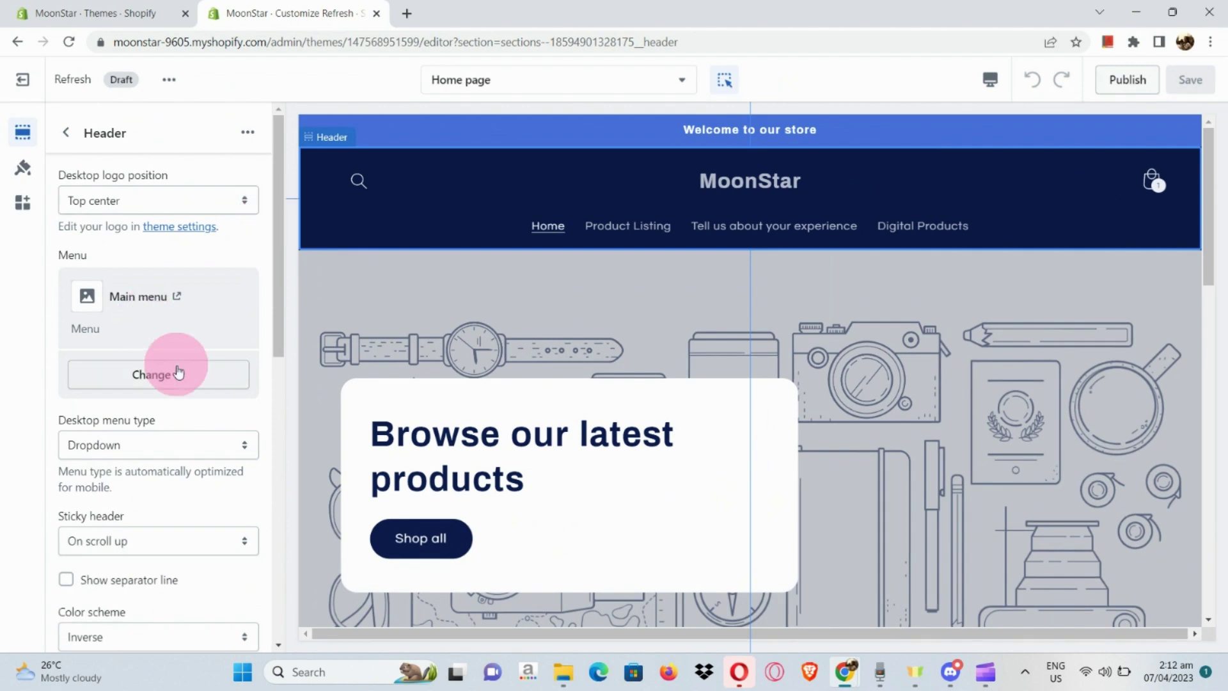
pyautogui.scroll(-2, 179, 378)
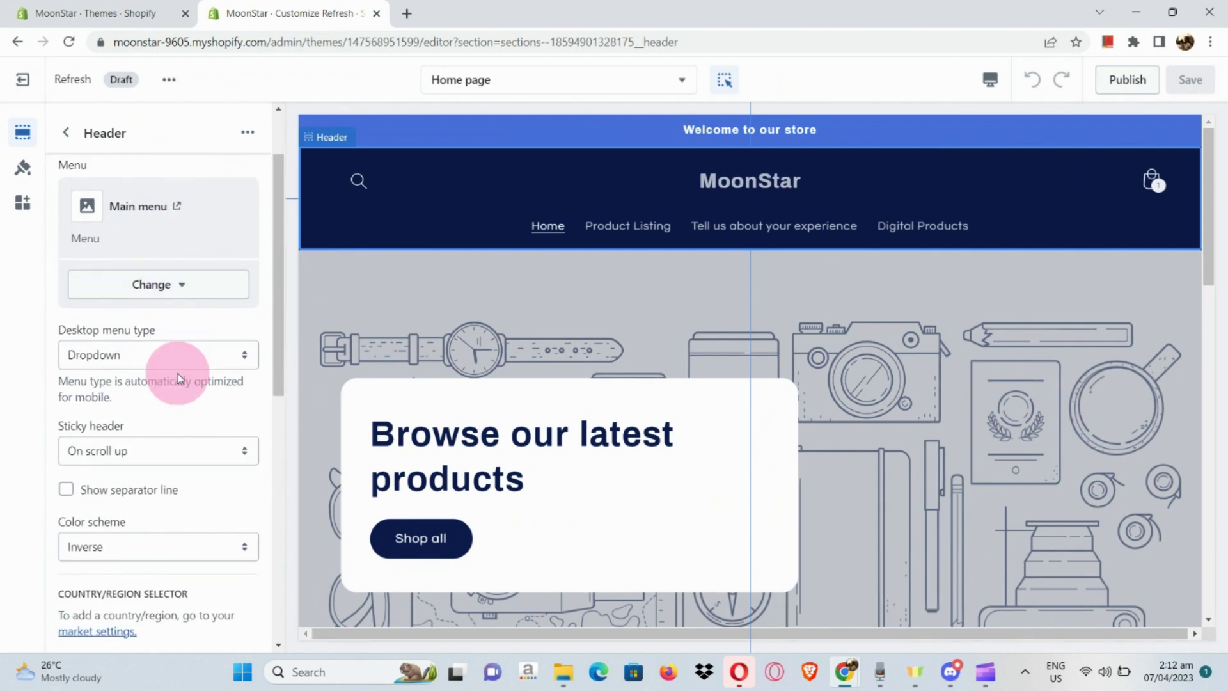
pyautogui.click(177, 350)
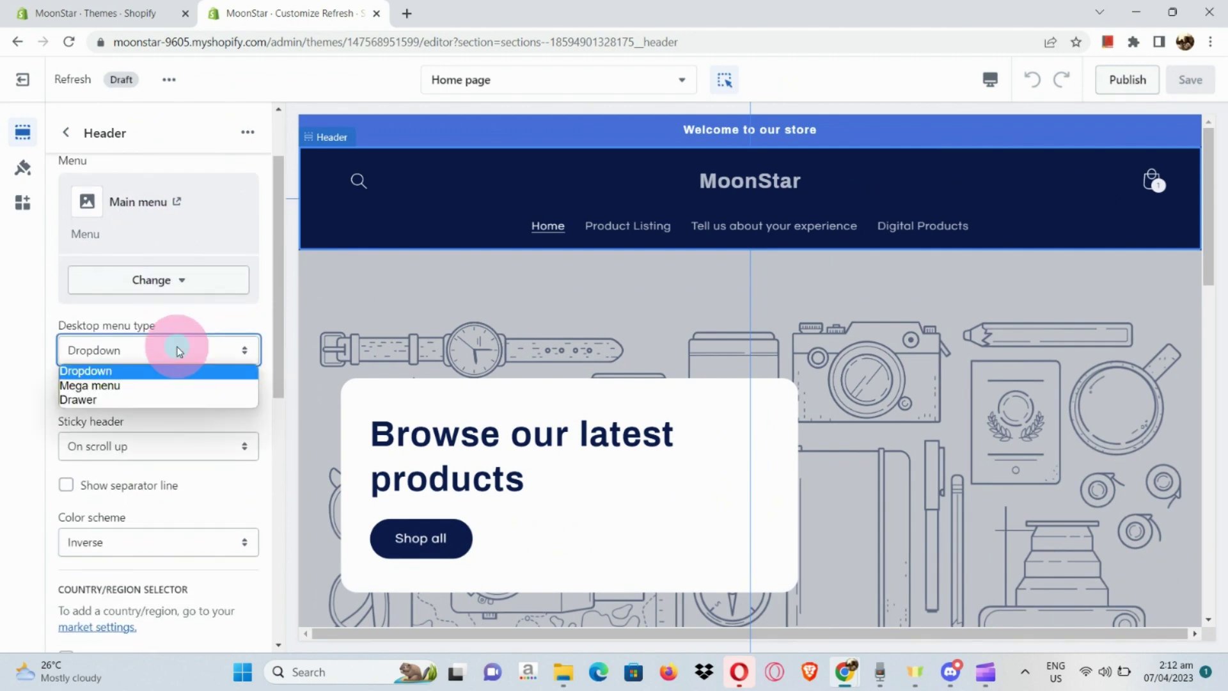
pyautogui.click(155, 386)
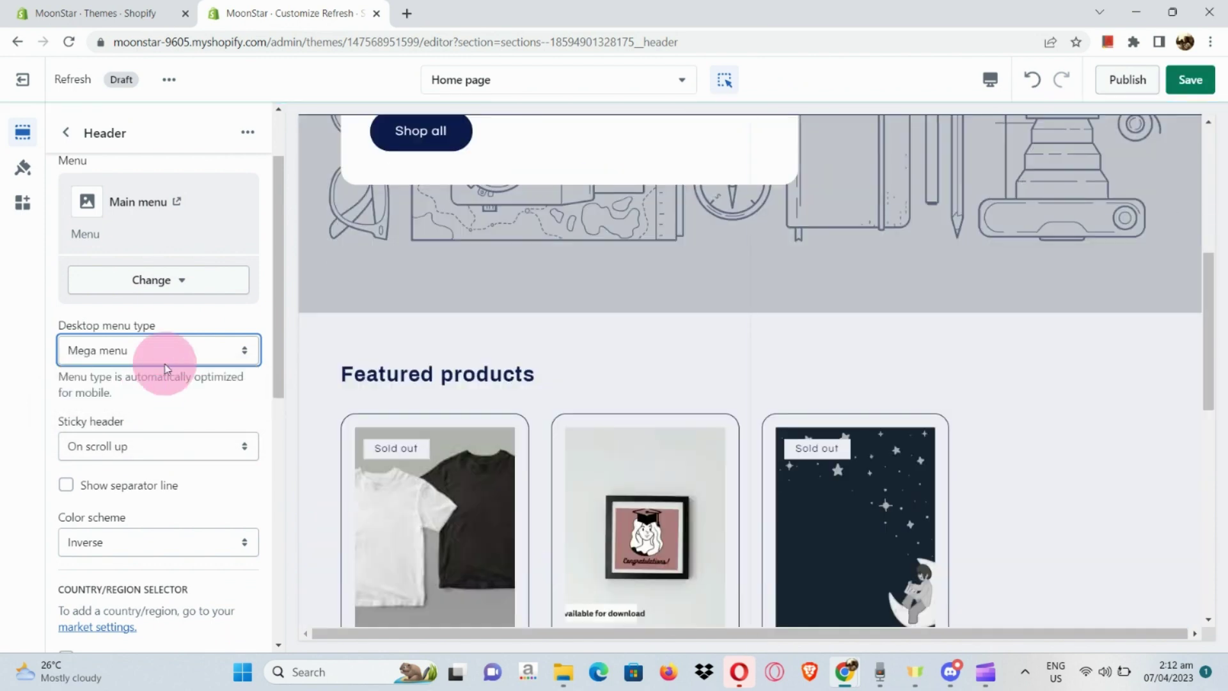
pyautogui.scroll(2, 443, 313)
pyautogui.scroll(5, 443, 313)
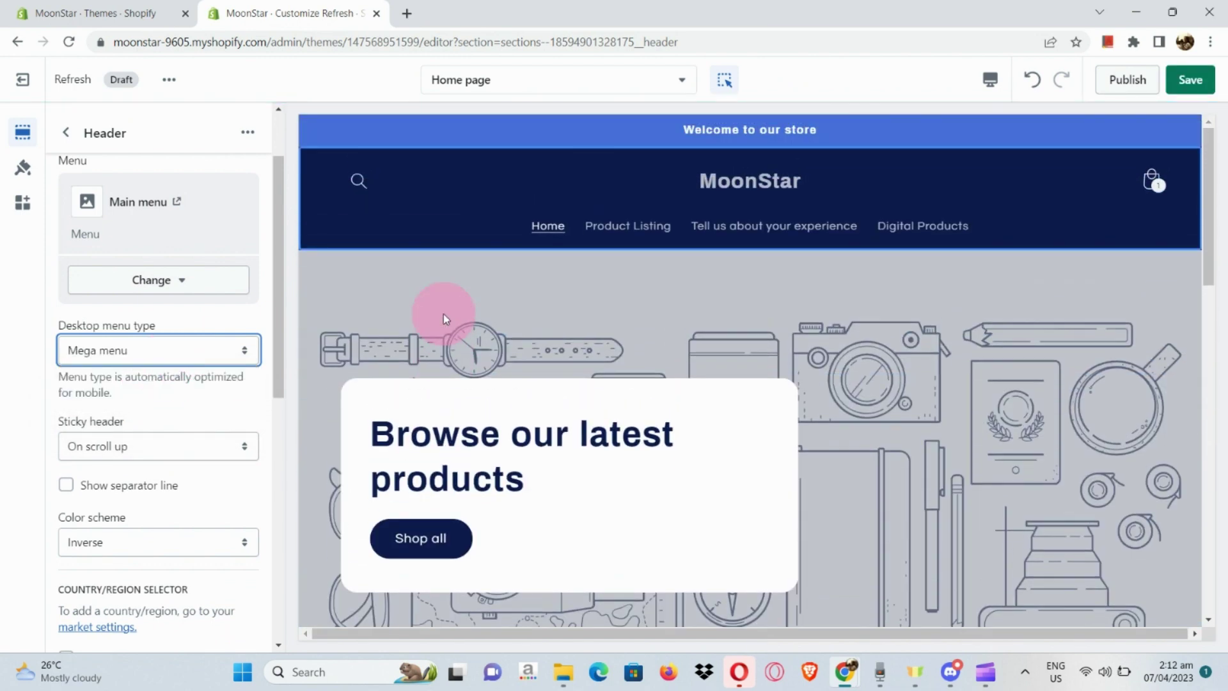
pyautogui.click(166, 350)
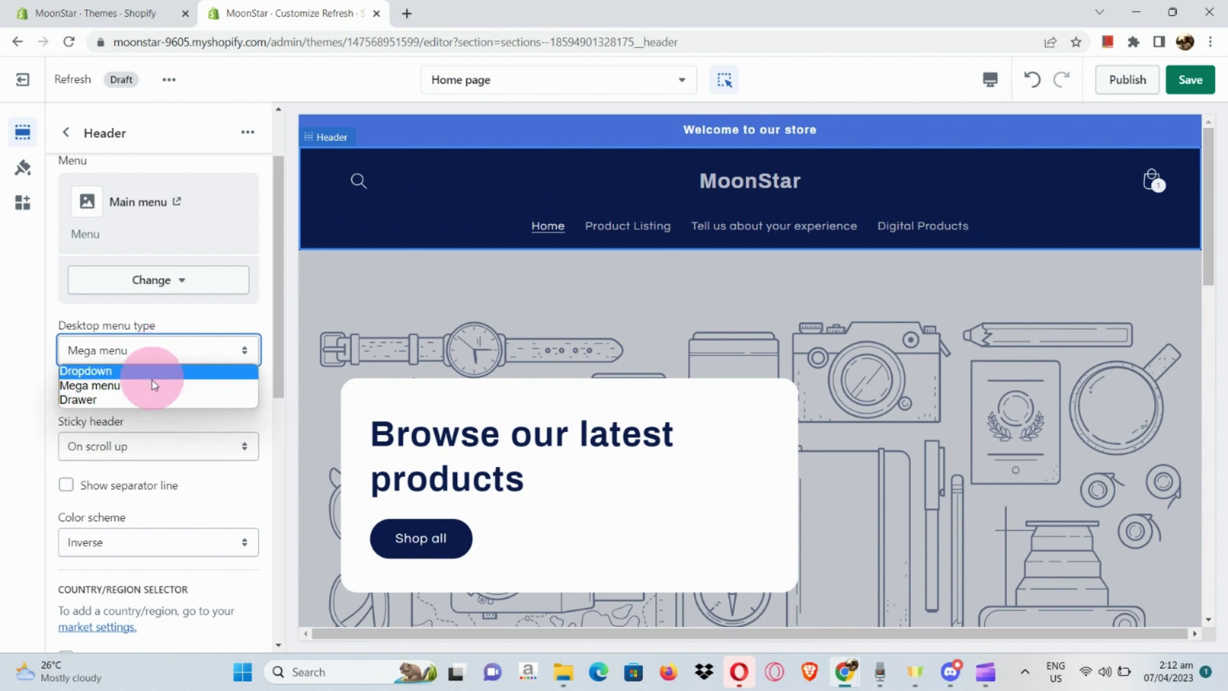
pyautogui.click(144, 400)
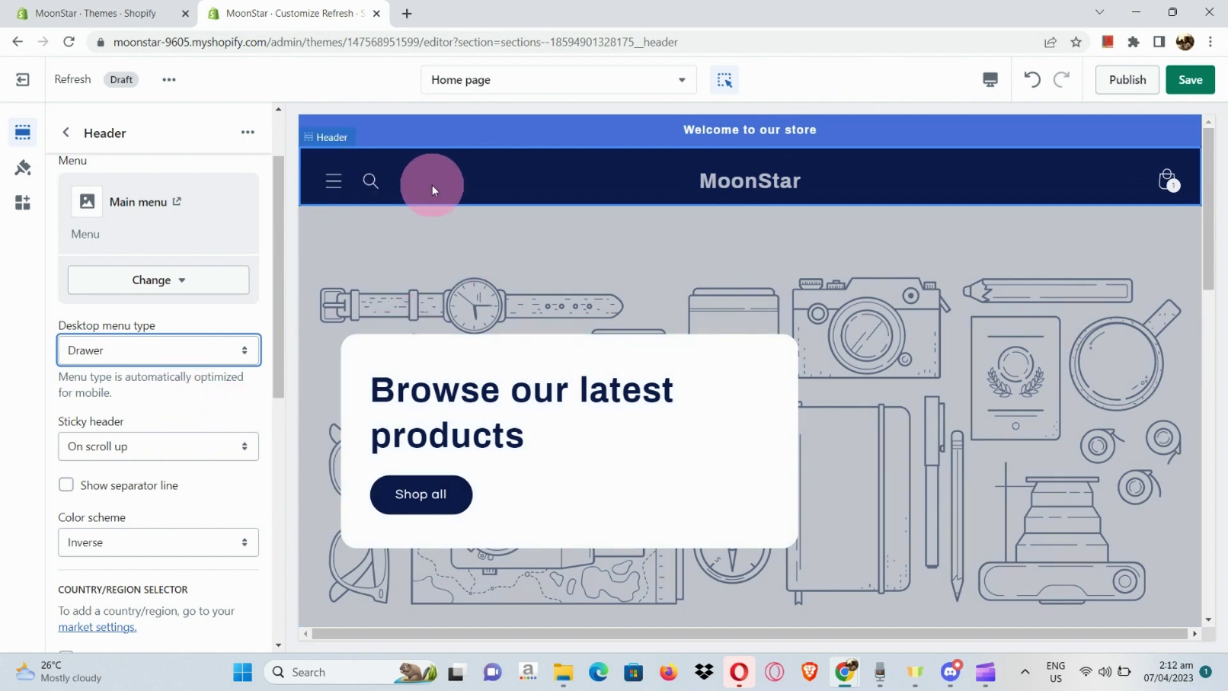
pyautogui.click(318, 191)
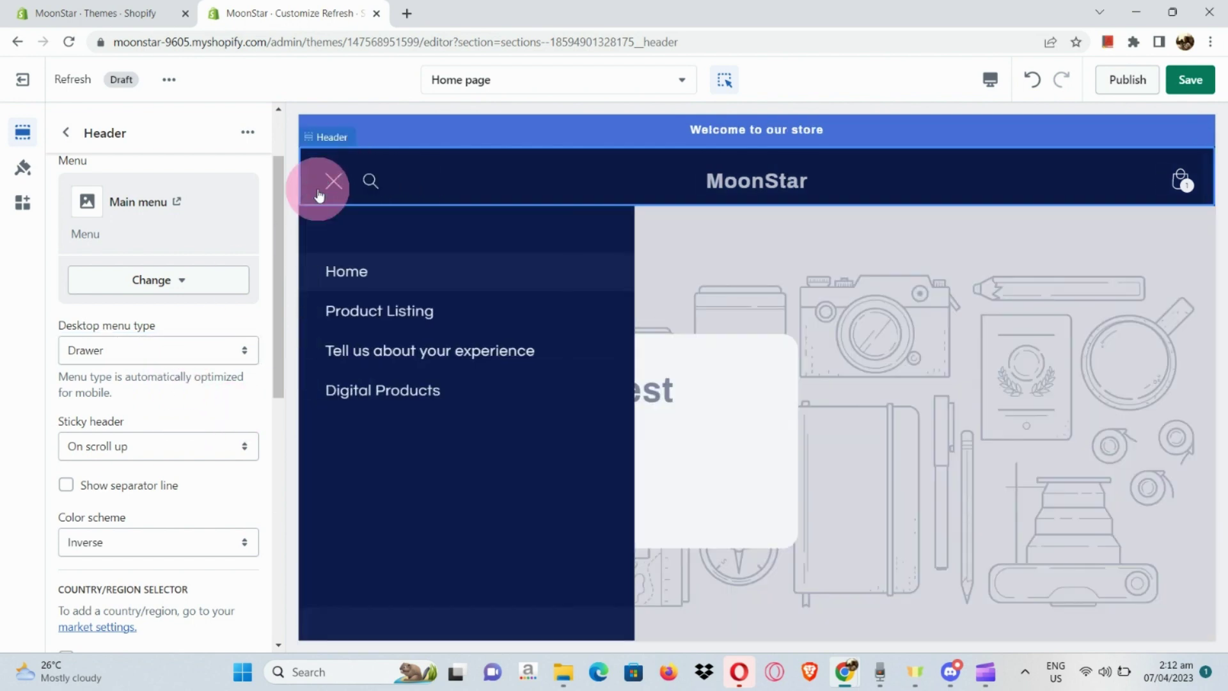
pyautogui.click(318, 193)
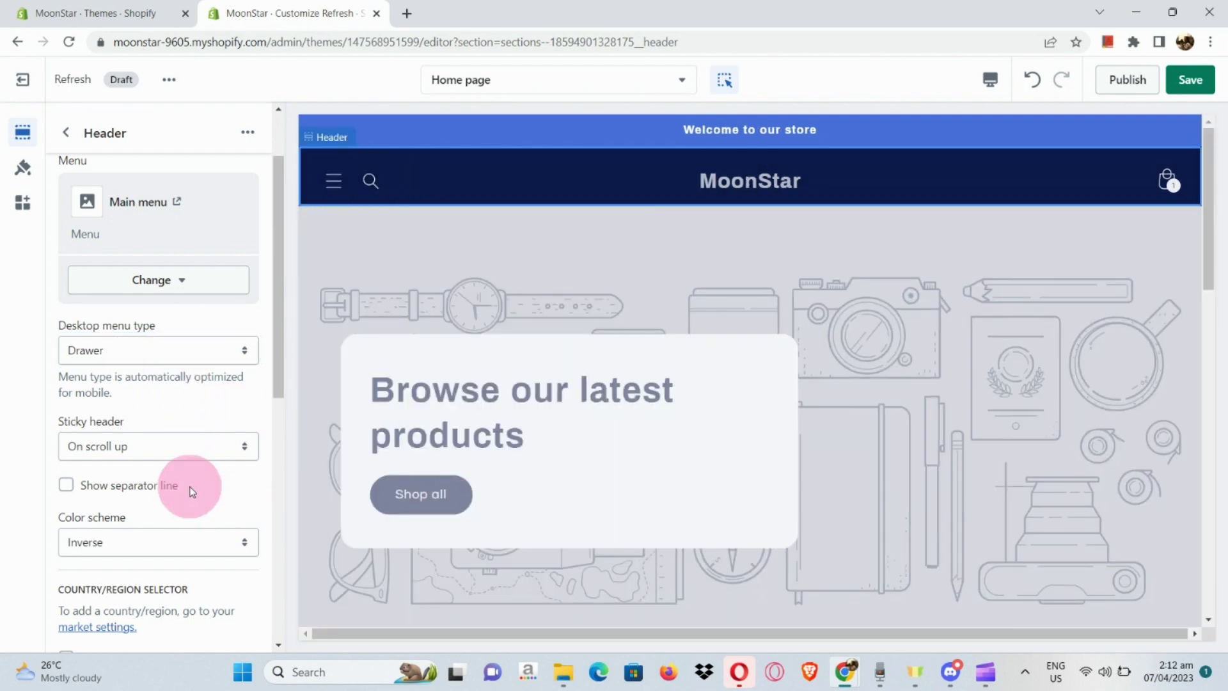
# Give the header the Background 1 colour scheme.
pyautogui.scroll(-1, 123, 461)
pyautogui.scroll(-2, 151, 392)
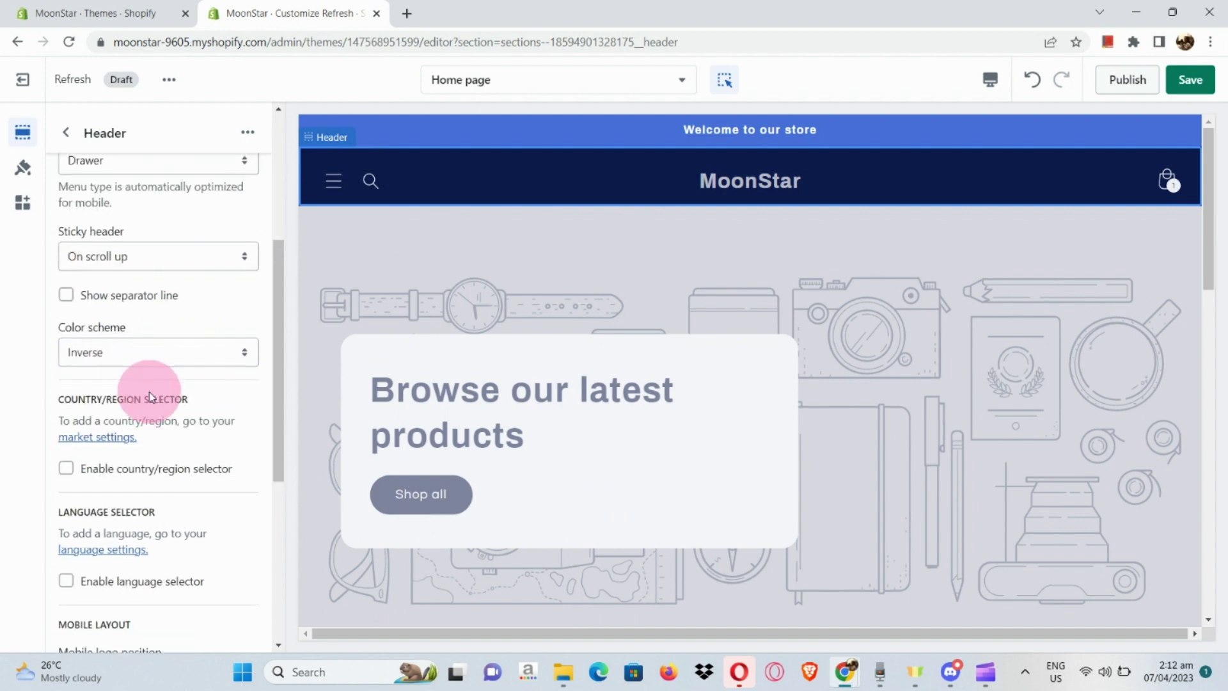
pyautogui.click(169, 350)
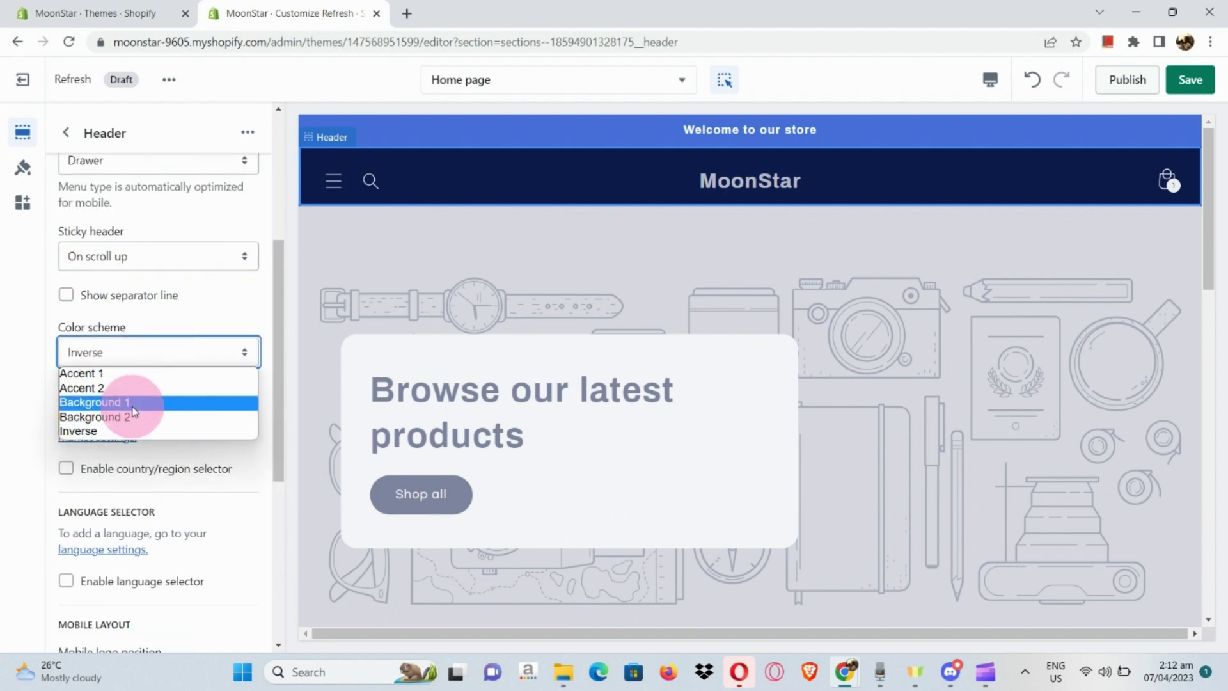
pyautogui.click(132, 404)
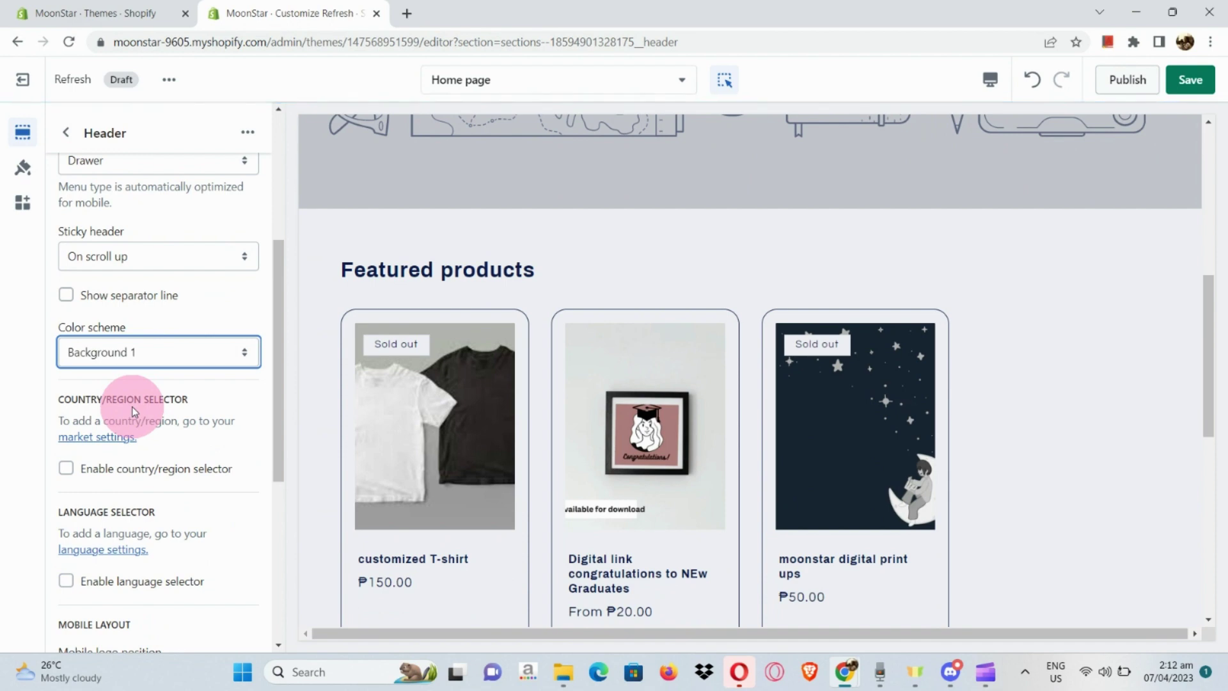
# Enable the header's country/region selector and check the drawer menu's new colours.
pyautogui.scroll(6, 439, 342)
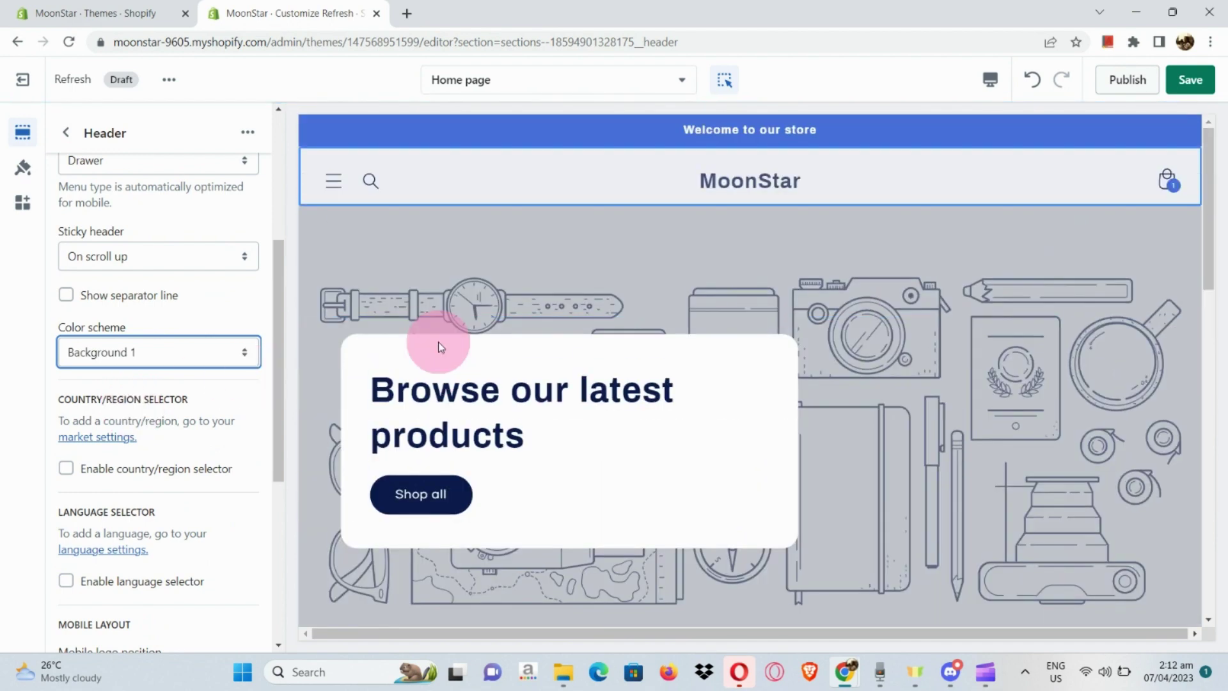
pyautogui.scroll(-2, 142, 416)
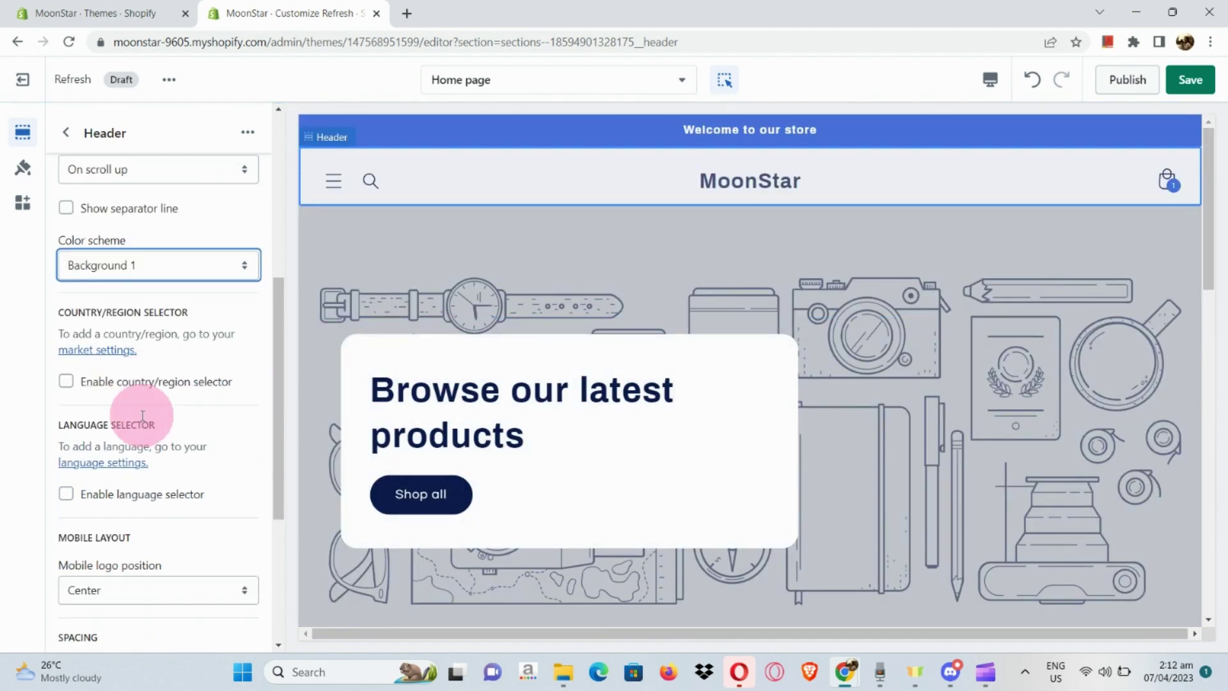
pyautogui.click(142, 416)
pyautogui.scroll(-1, 144, 420)
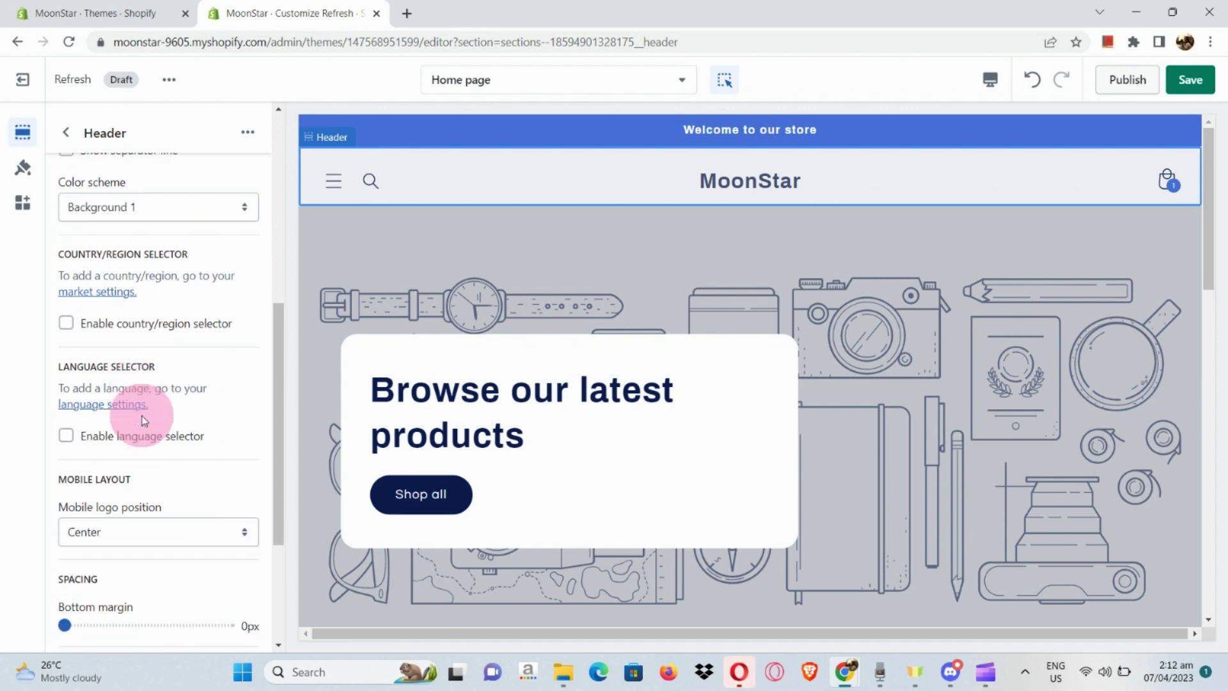
pyautogui.click(65, 315)
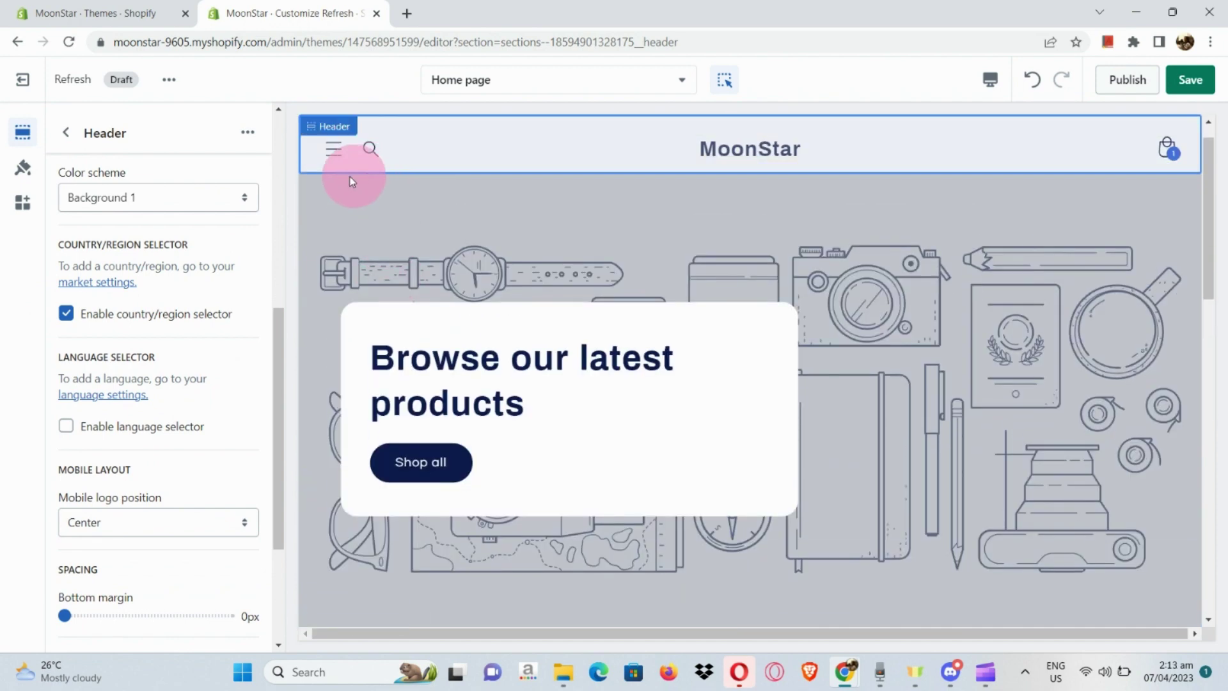
pyautogui.click(334, 154)
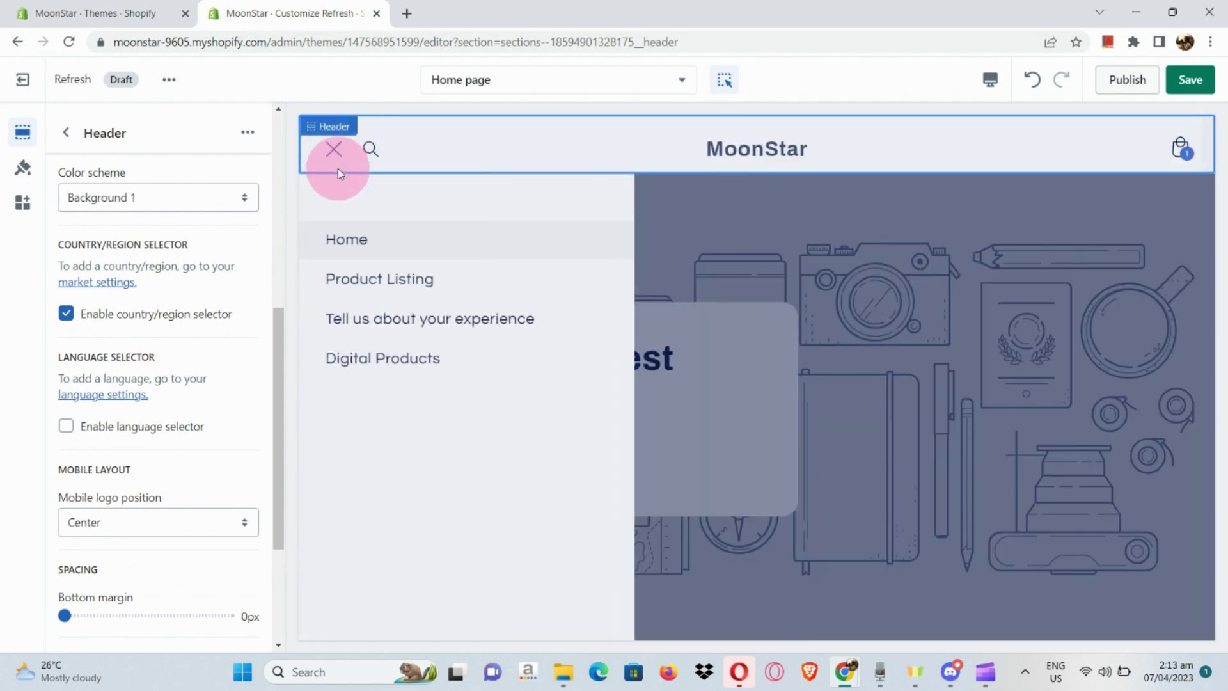
pyautogui.click(332, 152)
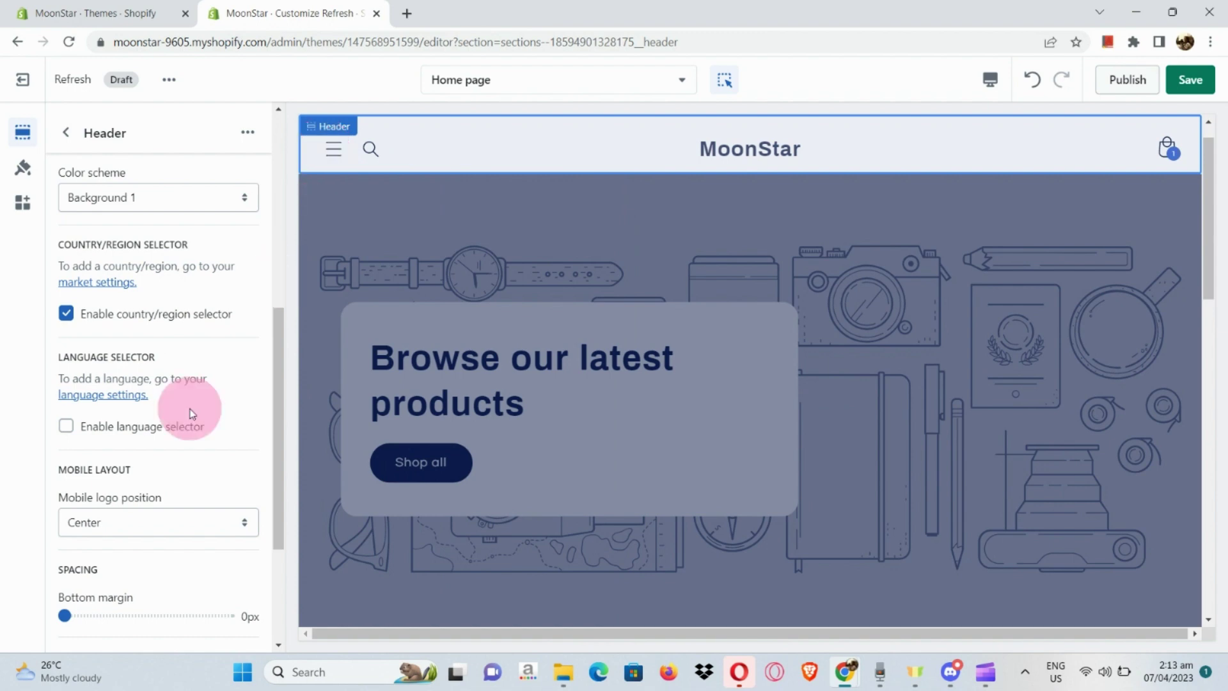
# Set the header's mobile logo position to Left.
pyautogui.scroll(-3, 190, 412)
pyautogui.click(190, 351)
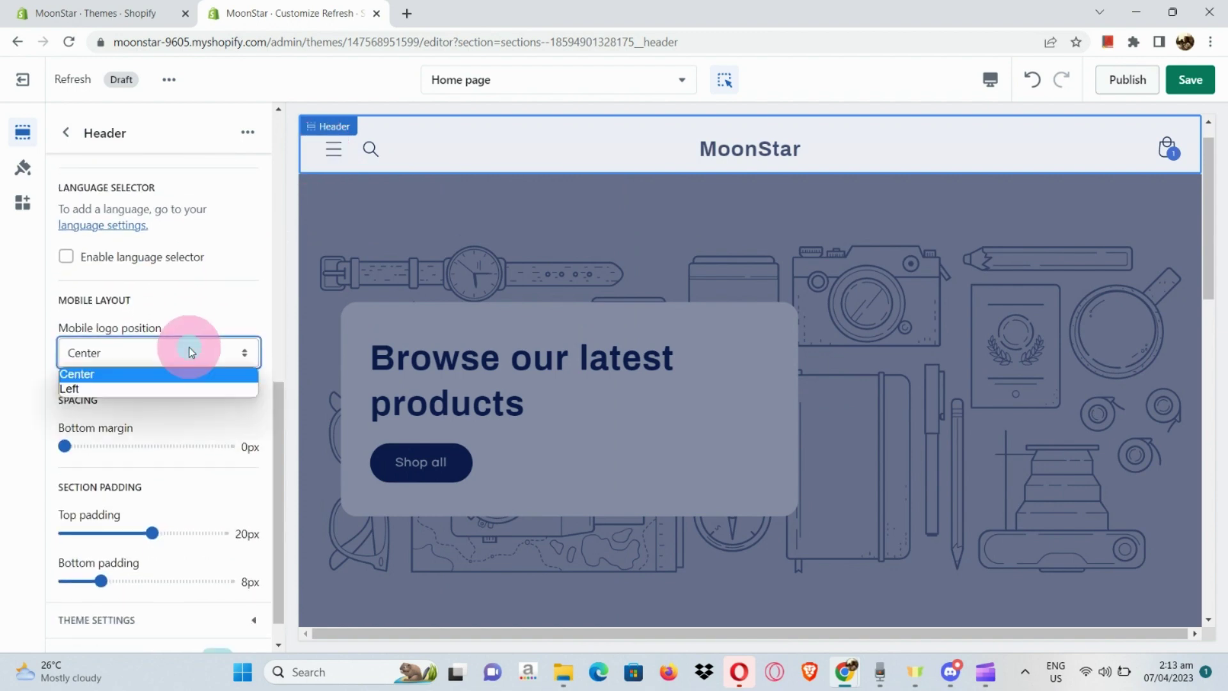
pyautogui.click(188, 350)
pyautogui.click(188, 351)
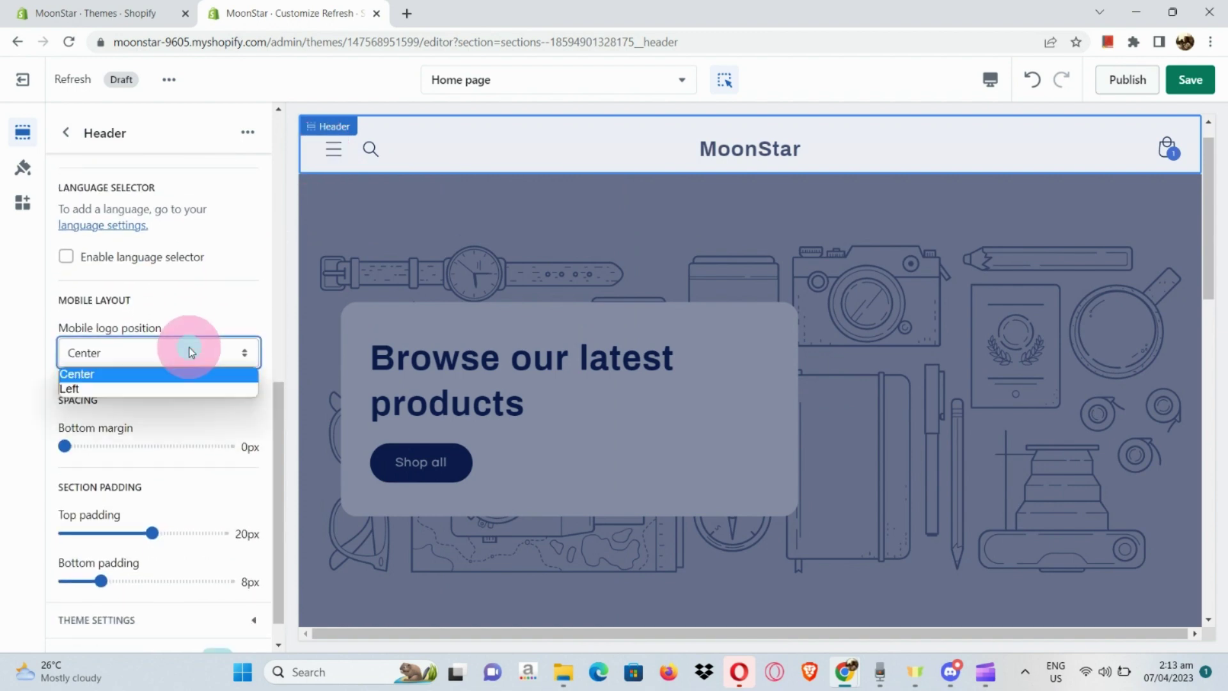
pyautogui.click(163, 388)
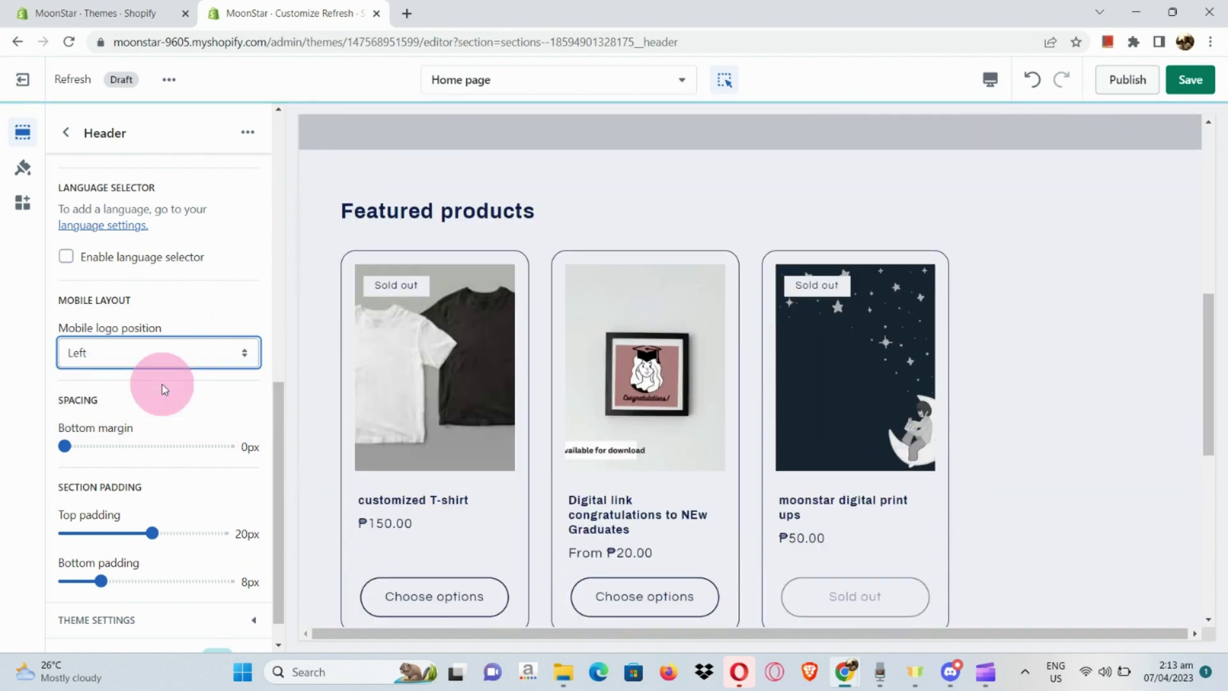
pyautogui.scroll(8, 476, 333)
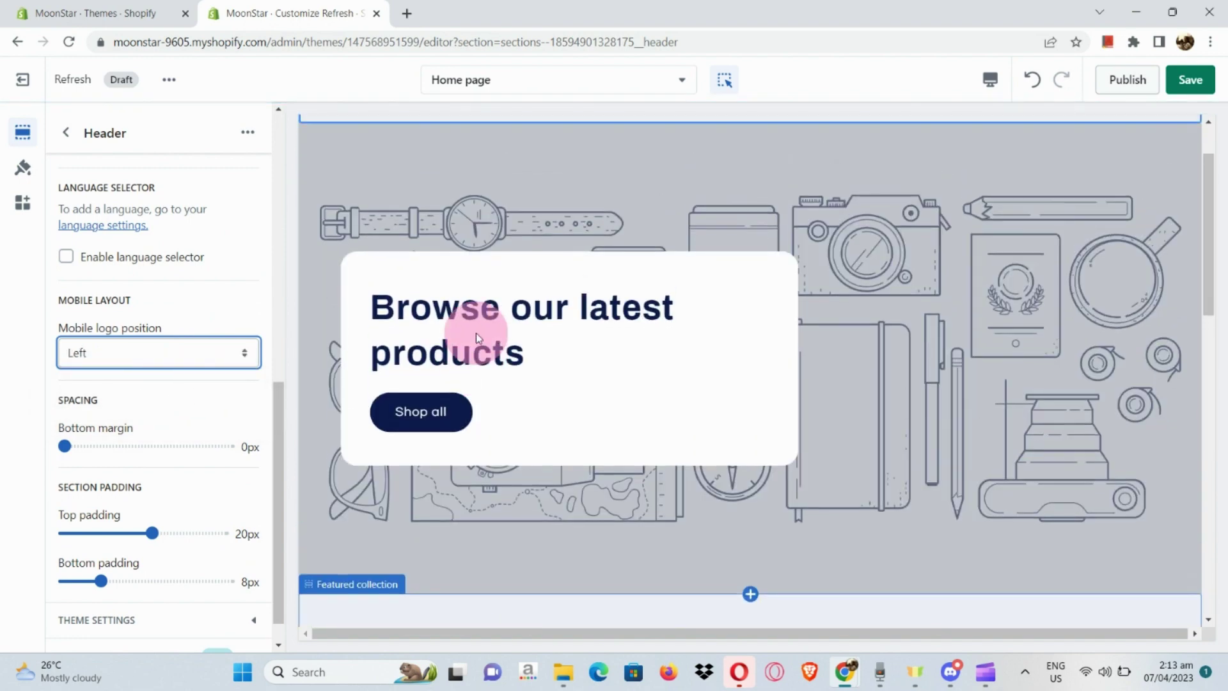
pyautogui.scroll(-1, 219, 489)
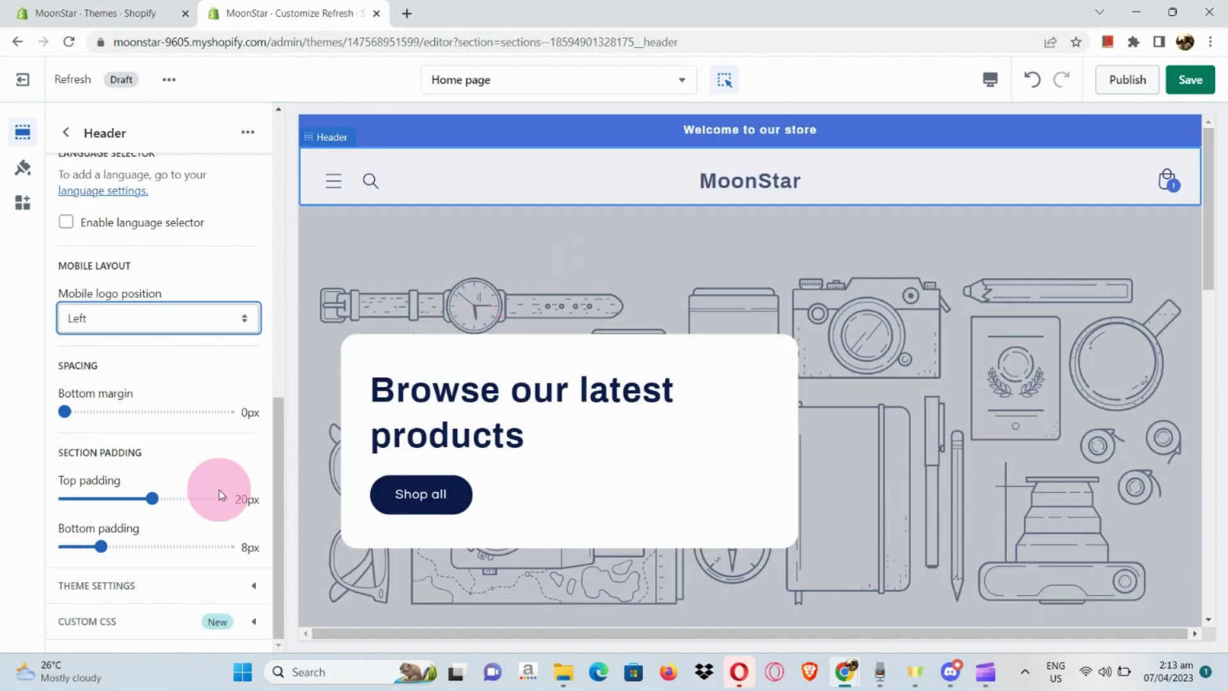
# Set the header logo to the Moon_star_apparels clothing-rack PNG image.
pyautogui.click(138, 583)
pyautogui.scroll(-3, 142, 590)
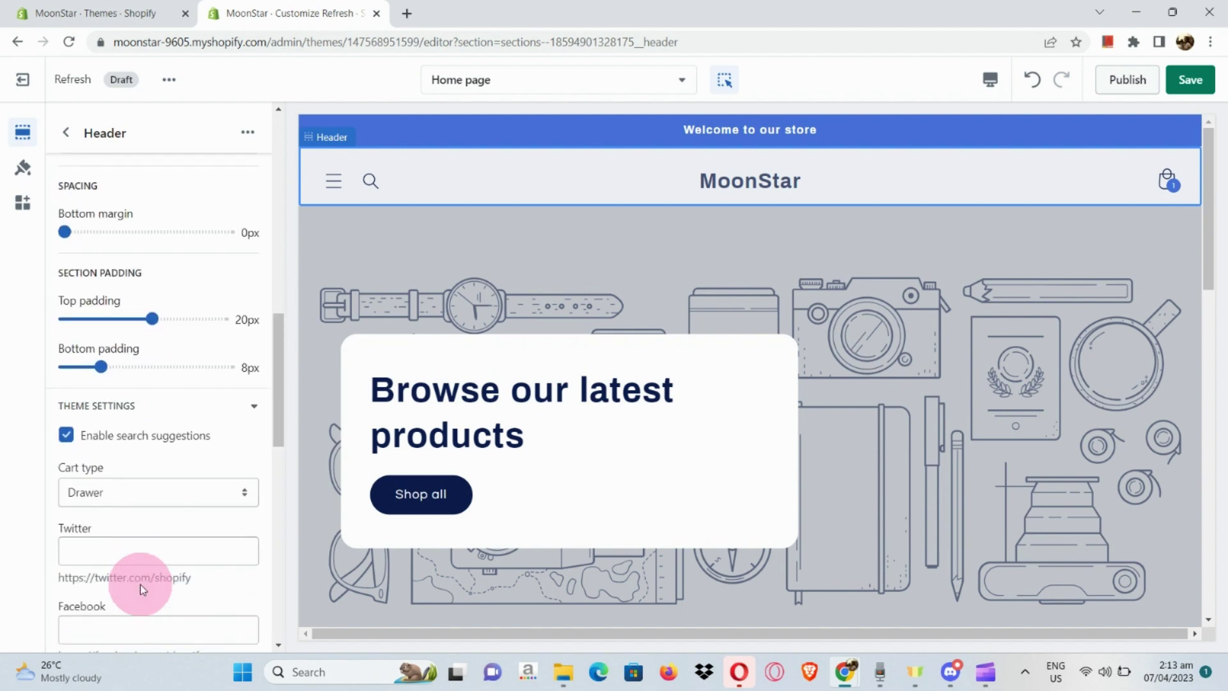
pyautogui.scroll(-3, 141, 588)
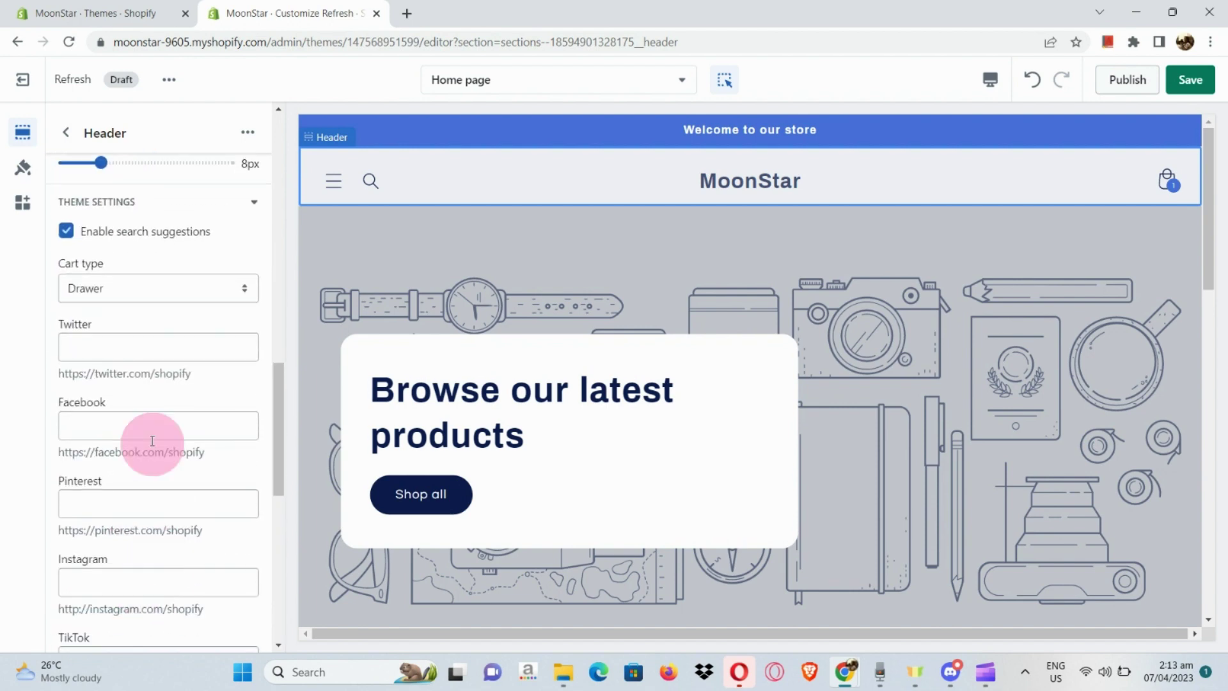
pyautogui.scroll(-2, 186, 431)
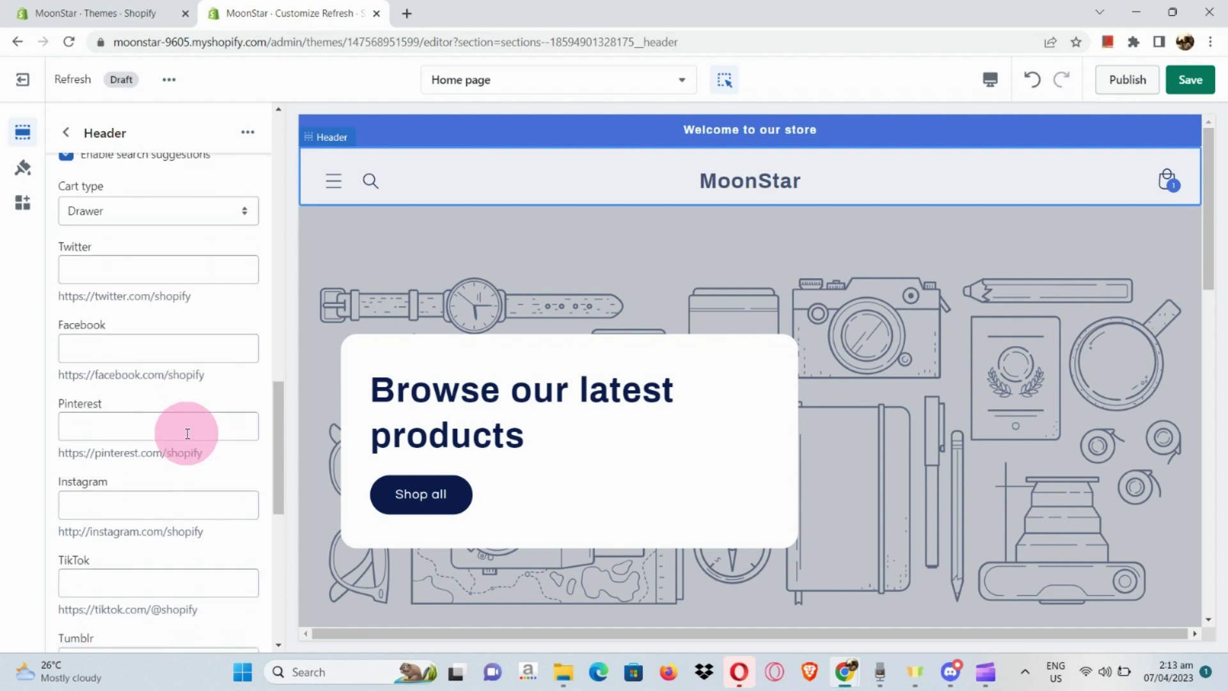
pyautogui.scroll(-5, 183, 418)
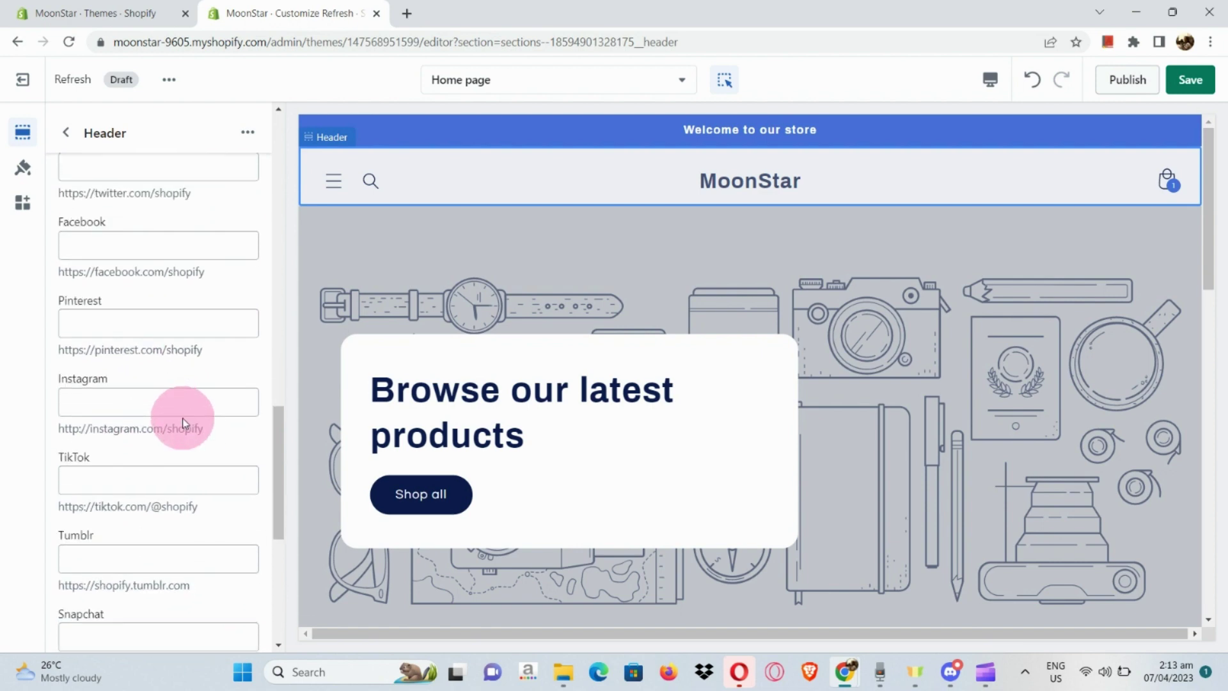
pyautogui.scroll(-3, 183, 419)
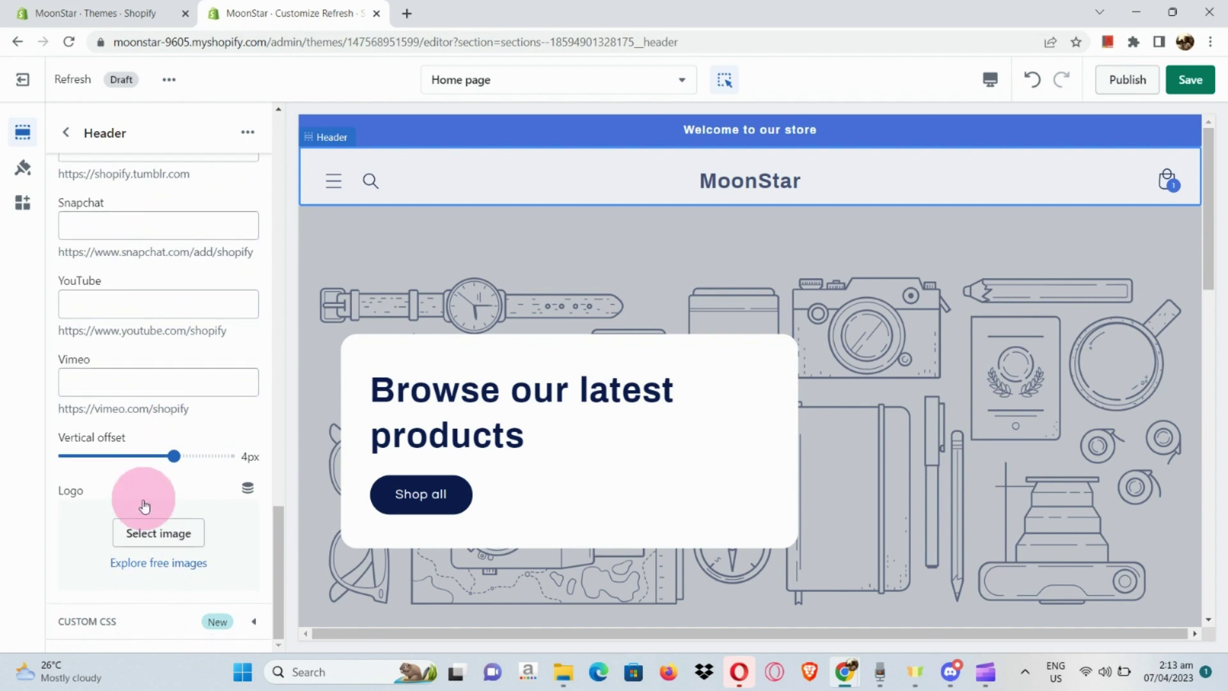
pyautogui.click(143, 523)
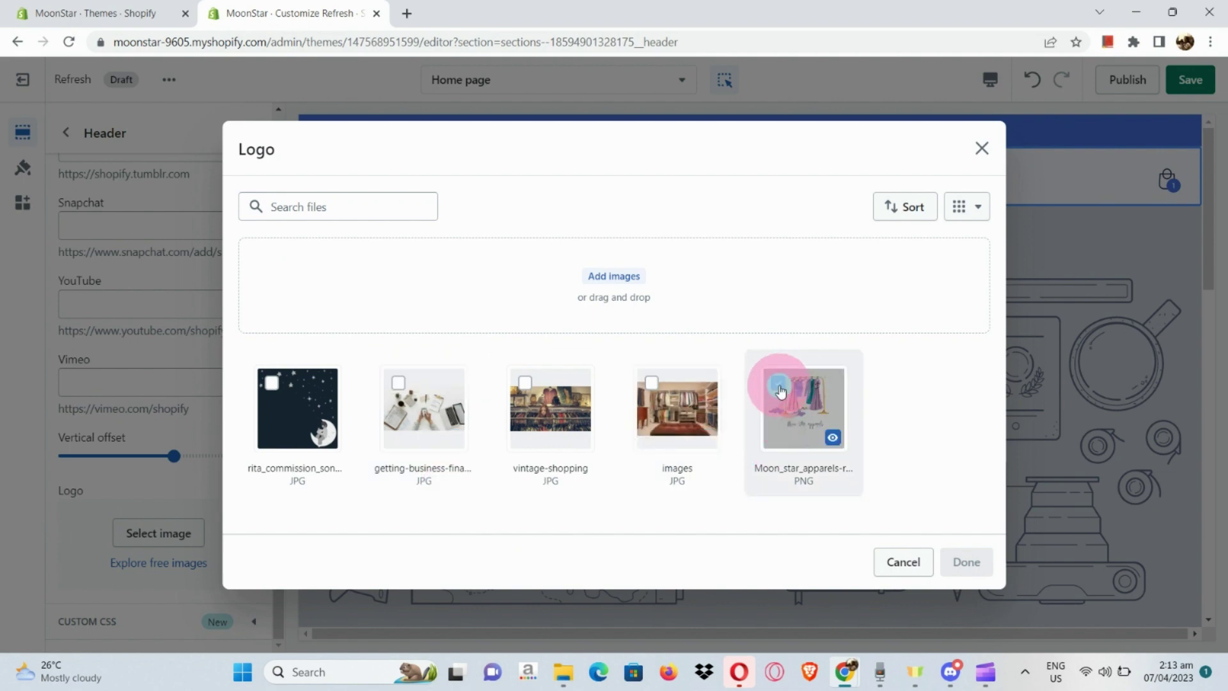
pyautogui.click(964, 562)
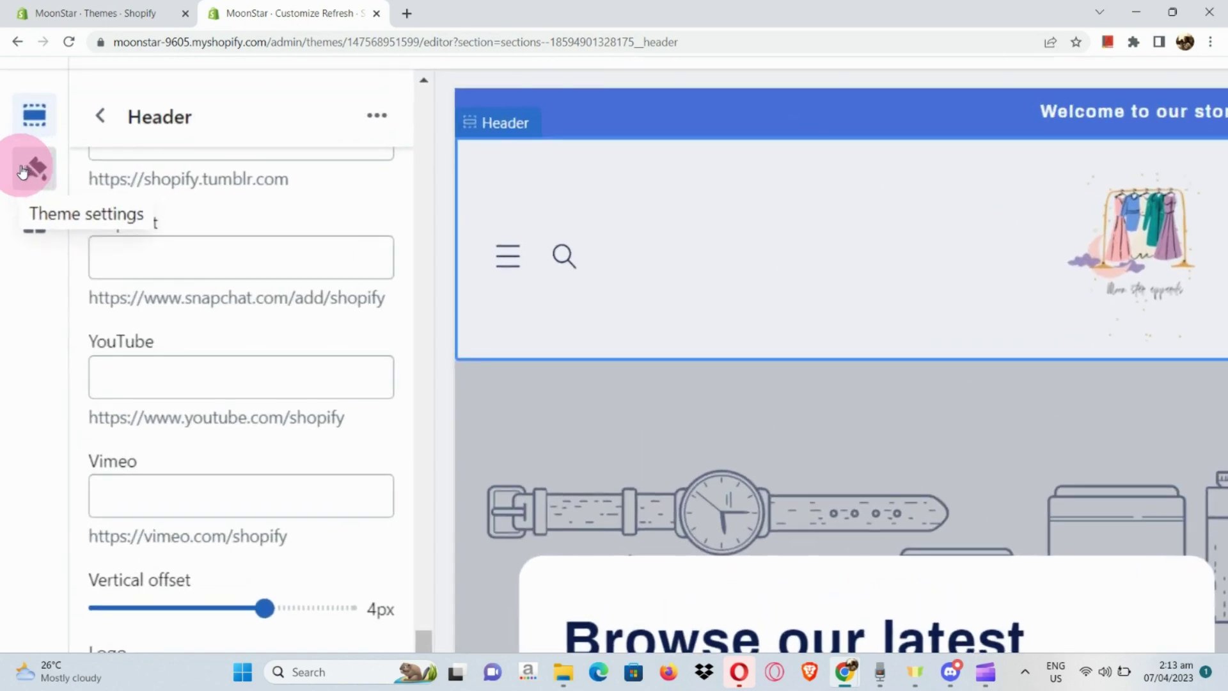
# Go to the store-wide theme settings and expand the Colors section.
pyautogui.click(32, 168)
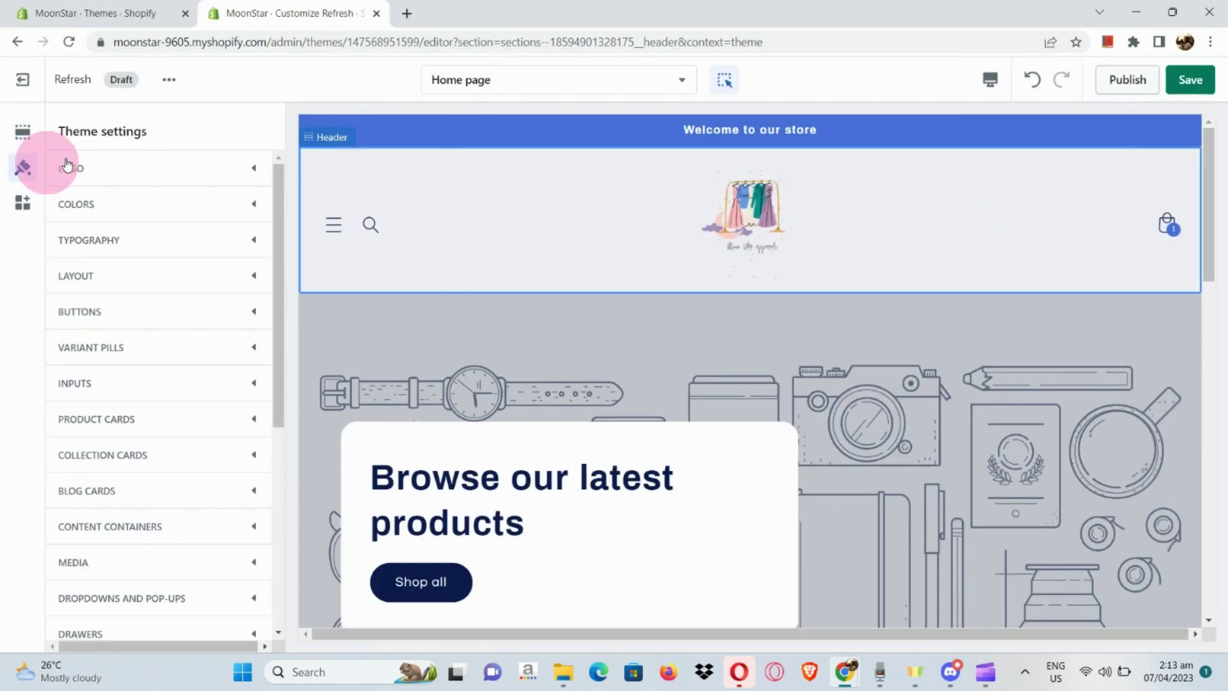
pyautogui.click(191, 170)
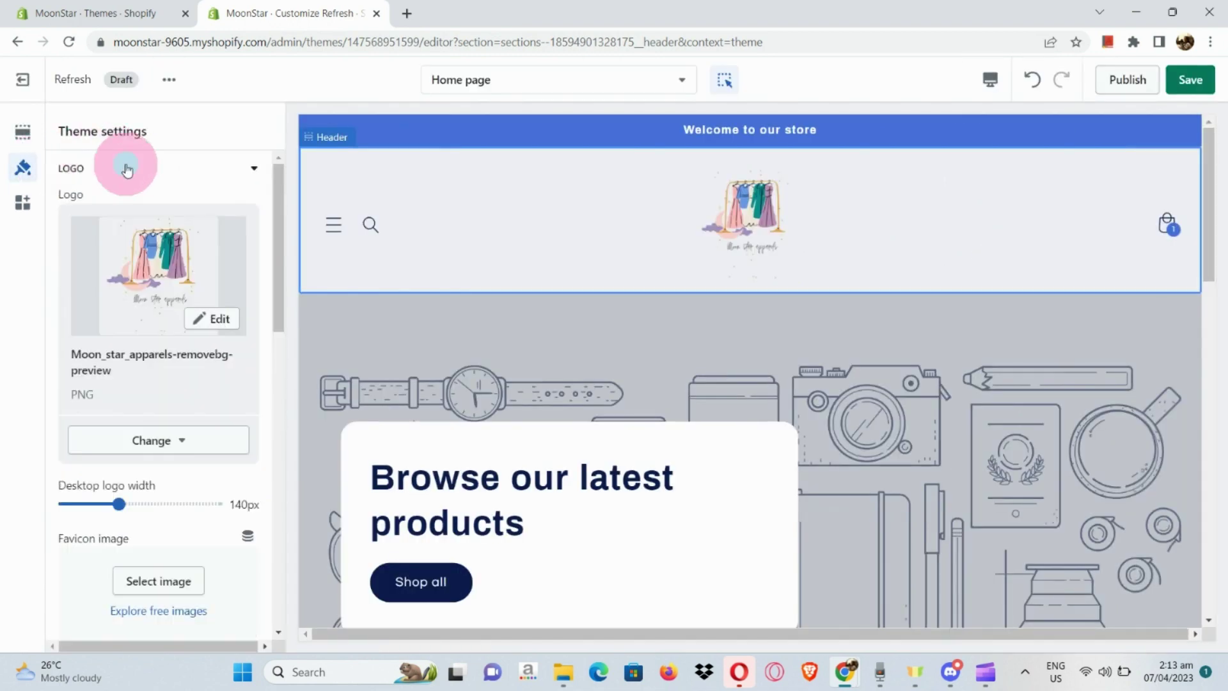
pyautogui.scroll(-5, 115, 269)
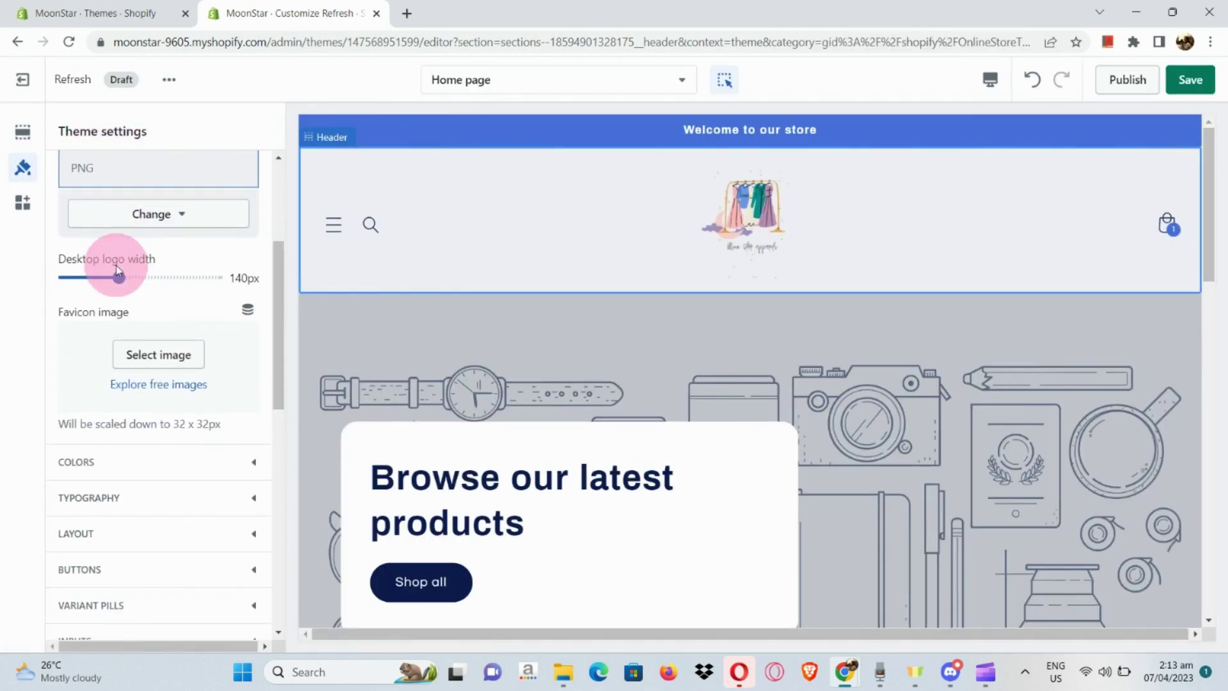
pyautogui.scroll(-2, 117, 272)
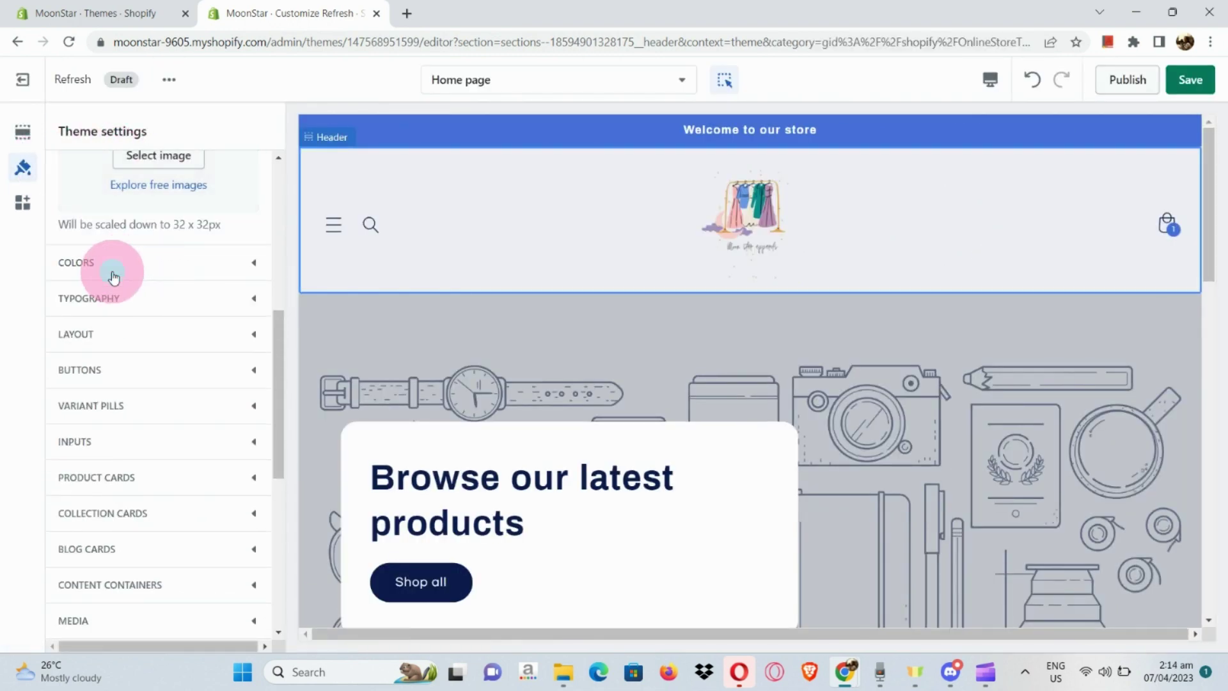
pyautogui.click(114, 276)
pyautogui.scroll(3, 114, 277)
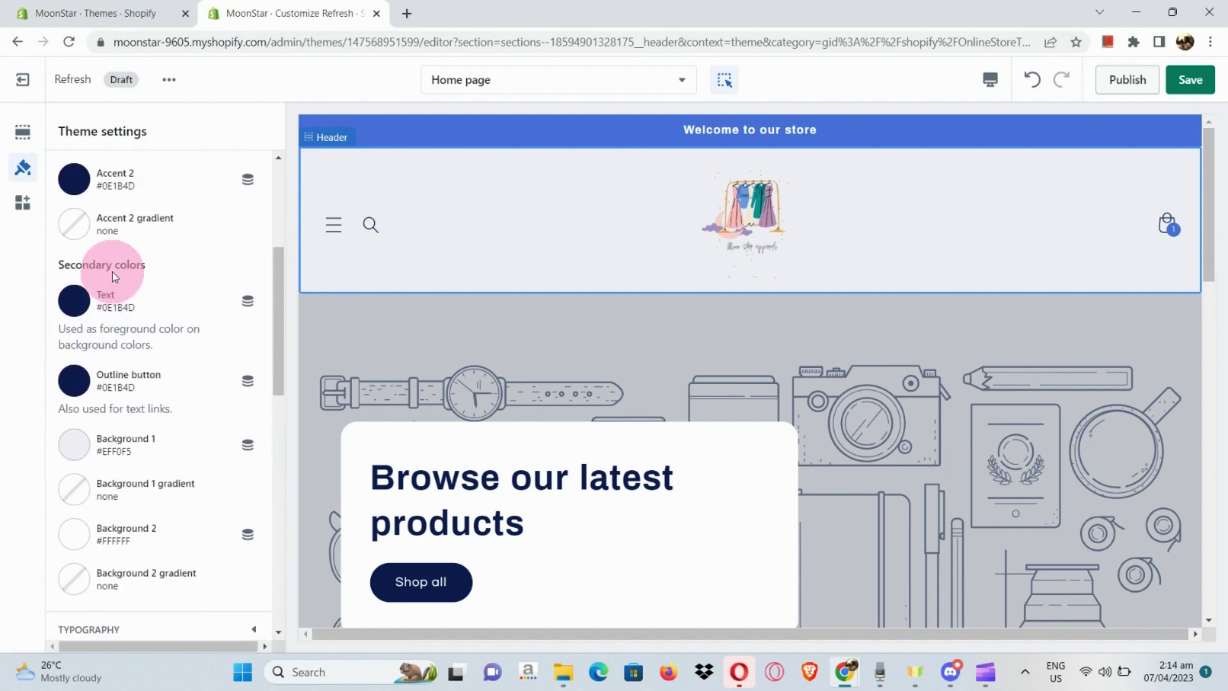
pyautogui.scroll(2, 114, 276)
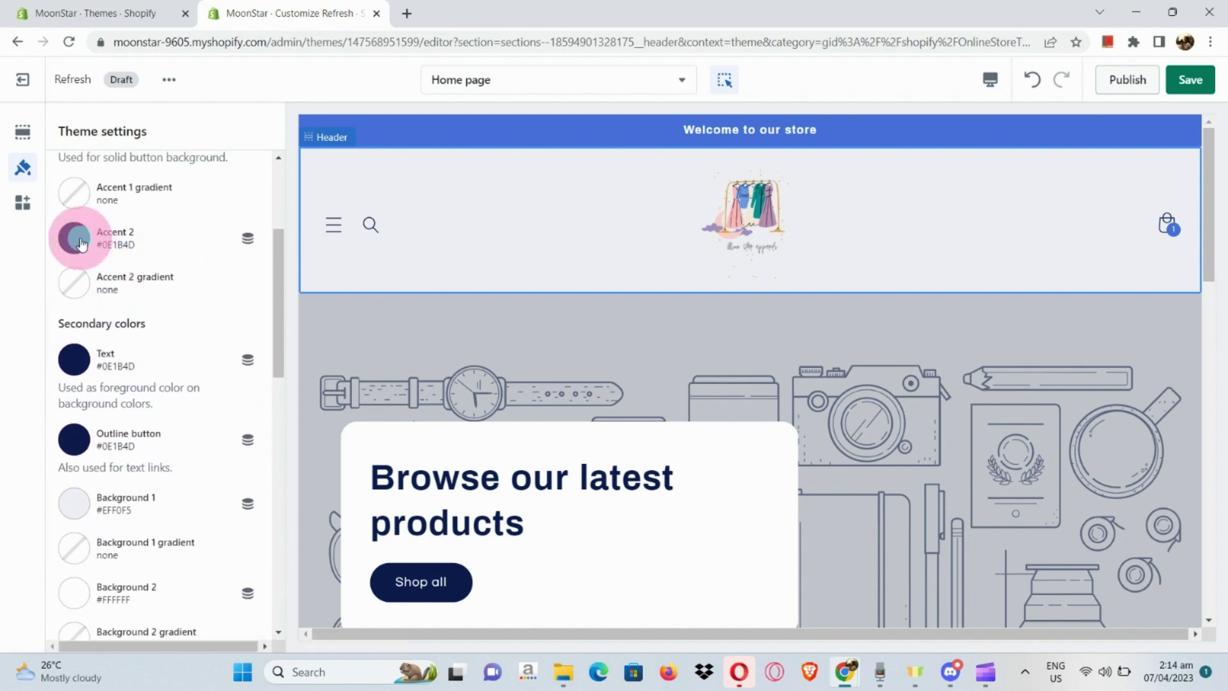
# Change the Accent 2 colour to light pink #F4B7EC using the hue and shade sliders.
pyautogui.click(82, 244)
pyautogui.click(204, 347)
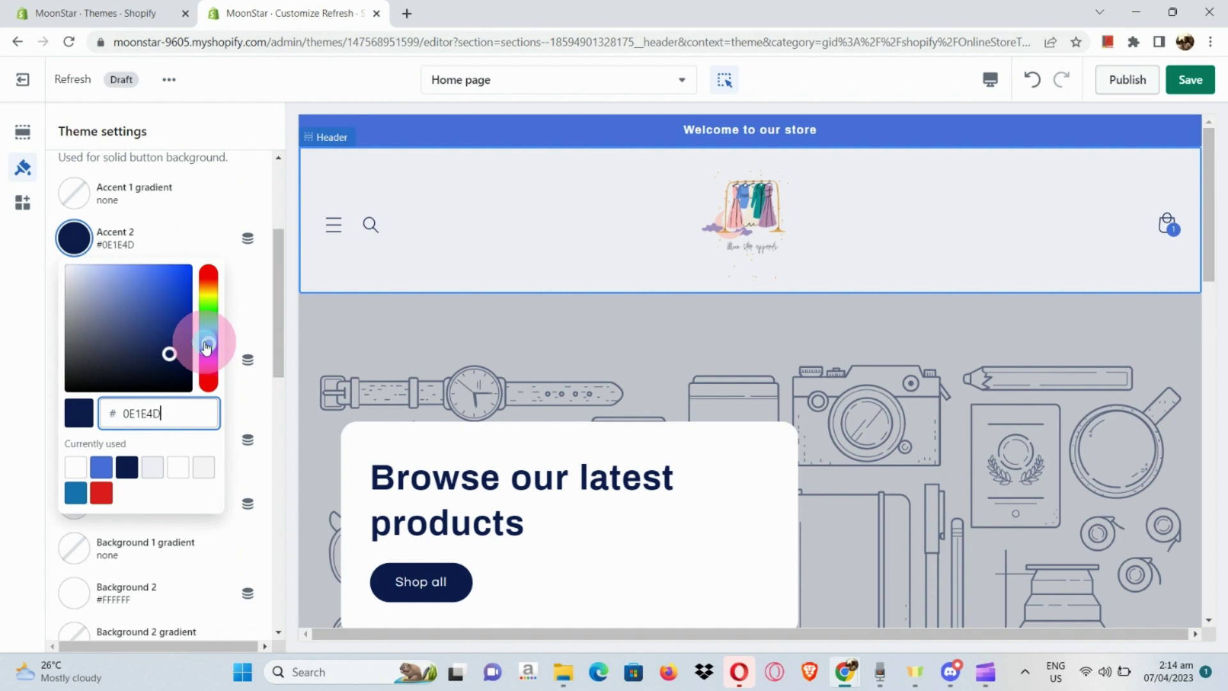
pyautogui.moveTo(206, 347); pyautogui.dragTo(209, 360)
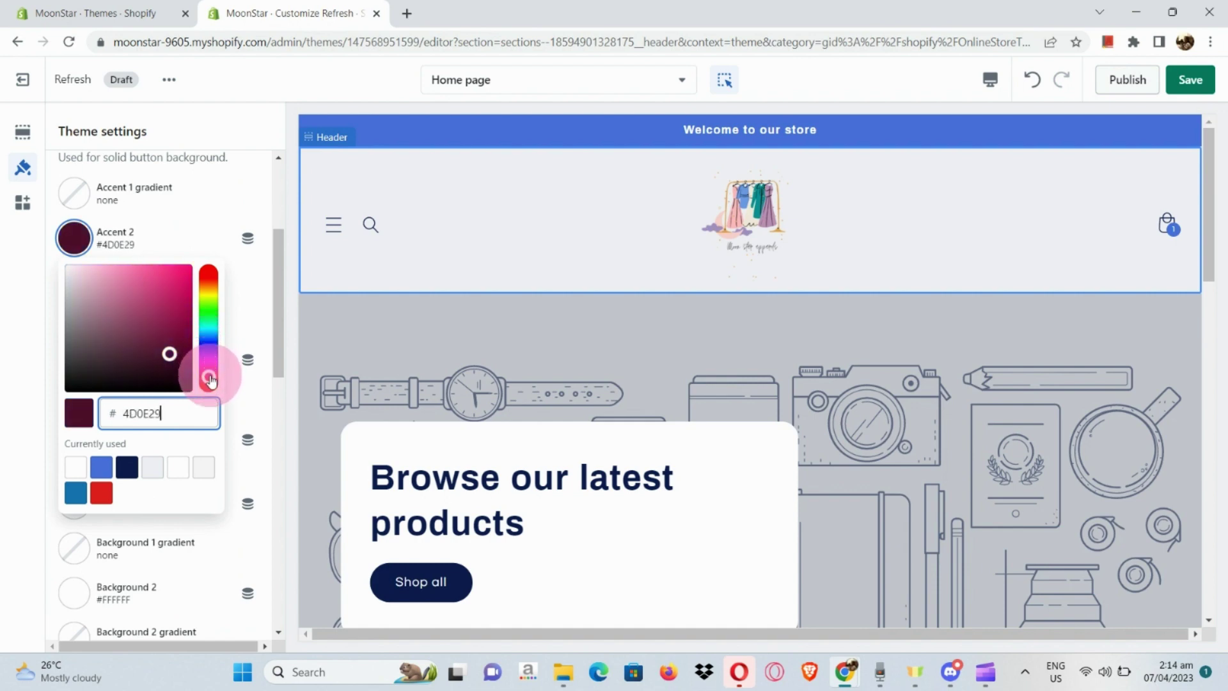
pyautogui.moveTo(211, 381); pyautogui.dragTo(112, 277)
pyautogui.click(165, 354)
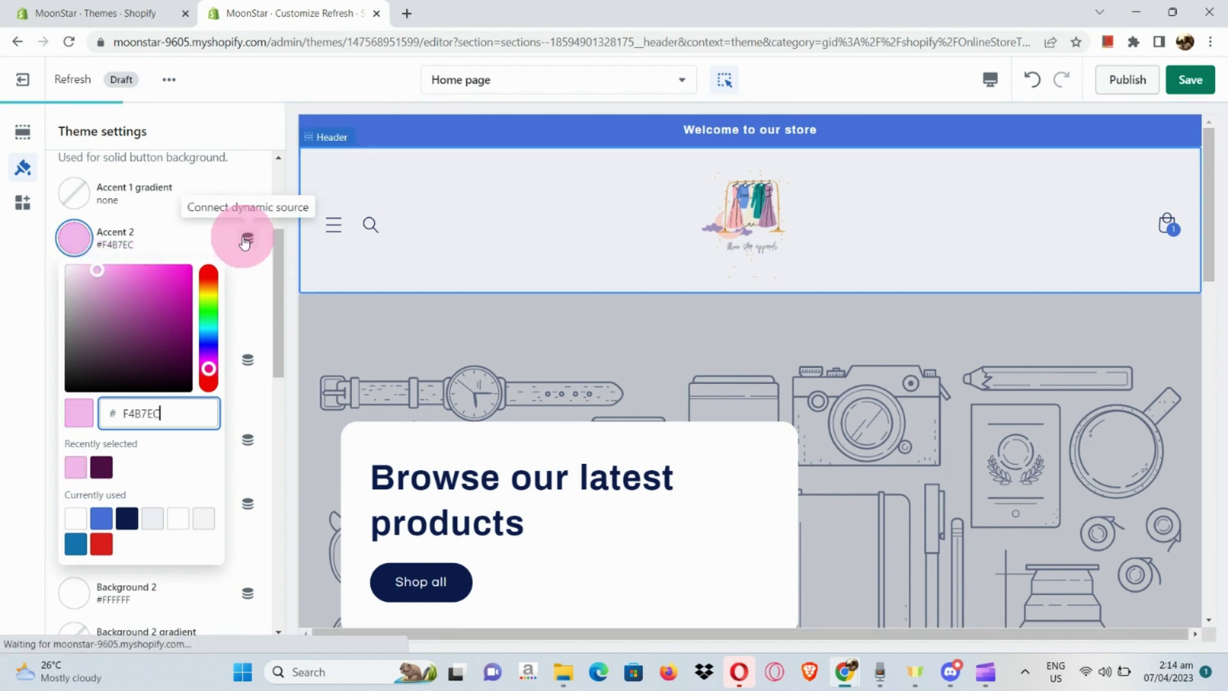
pyautogui.click(182, 240)
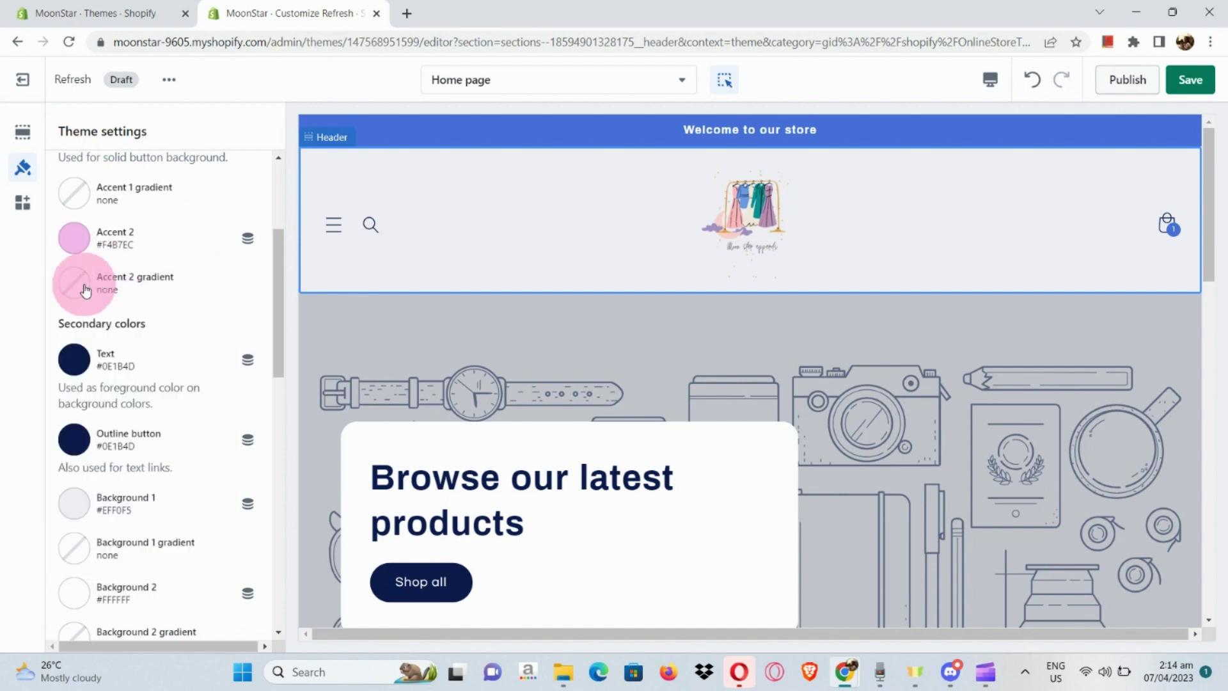
# Change the theme's Text colour to purple #842376.
pyautogui.click(75, 363)
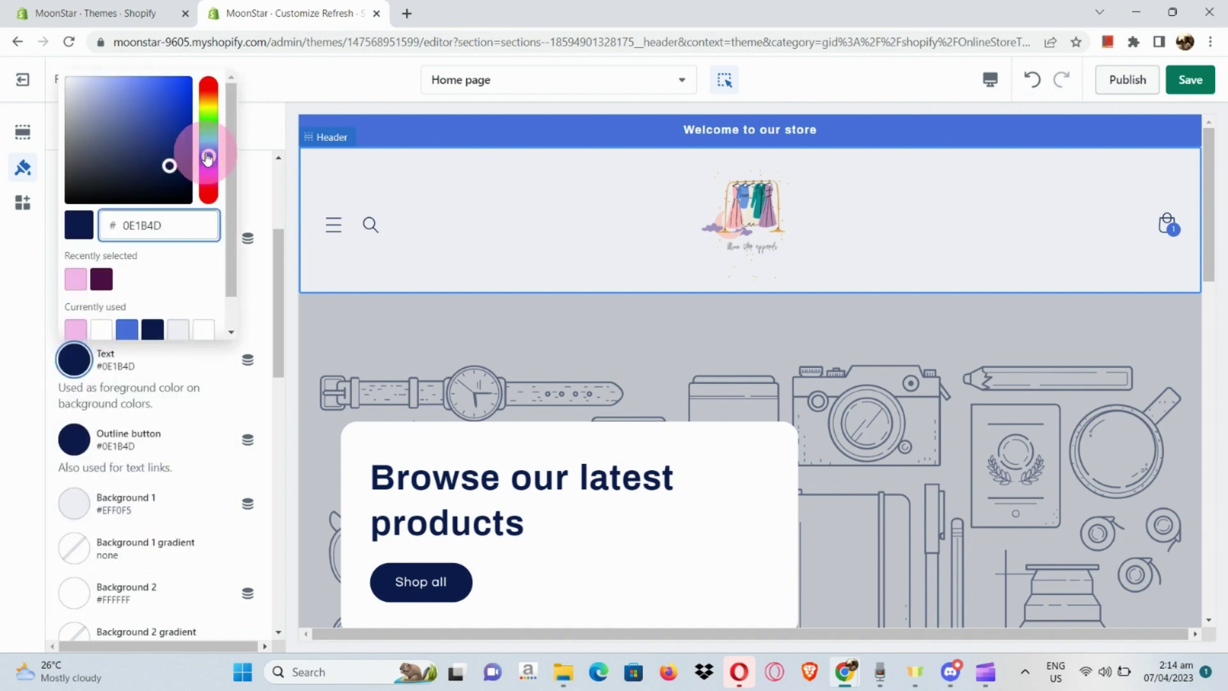
pyautogui.moveTo(207, 158)
pyautogui.mouseDown()
pyautogui.moveTo(206, 185)
pyautogui.moveTo(170, 164)
pyautogui.moveTo(145, 118)
pyautogui.moveTo(156, 105)
pyautogui.moveTo(161, 150)
pyautogui.moveTo(160, 138)
pyautogui.mouseUp()
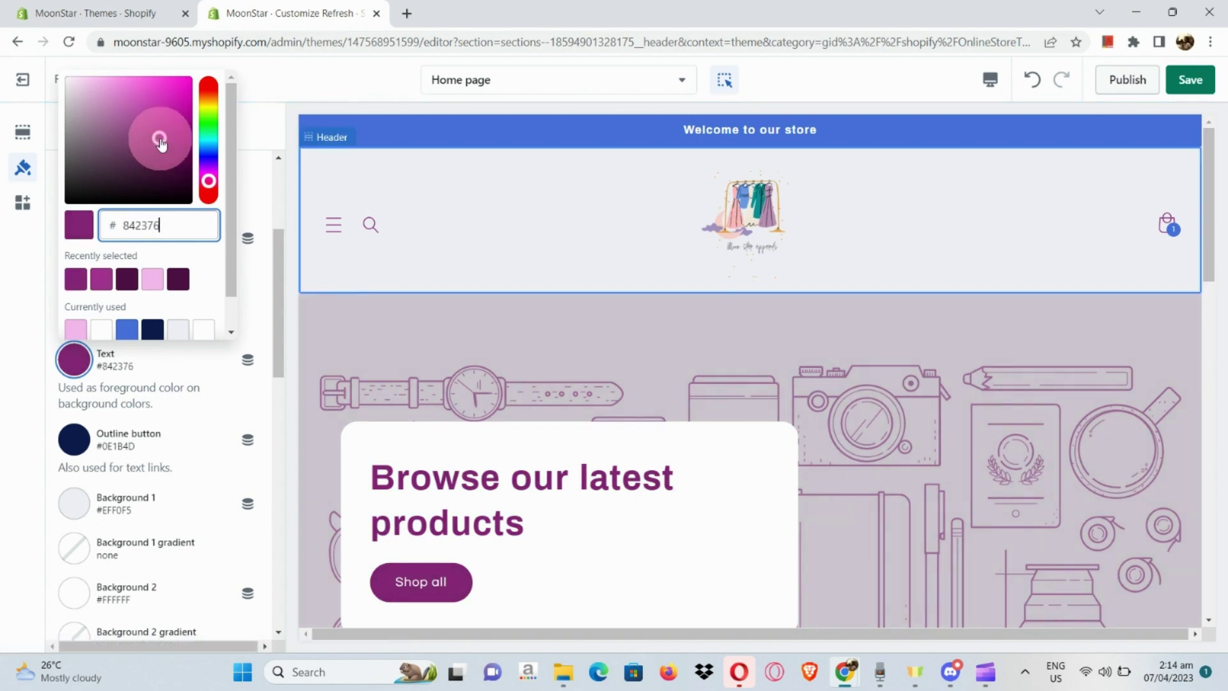
pyautogui.click(166, 375)
# Change the Outline button colour from navy to dark maroon #4D0E20.
pyautogui.click(74, 439)
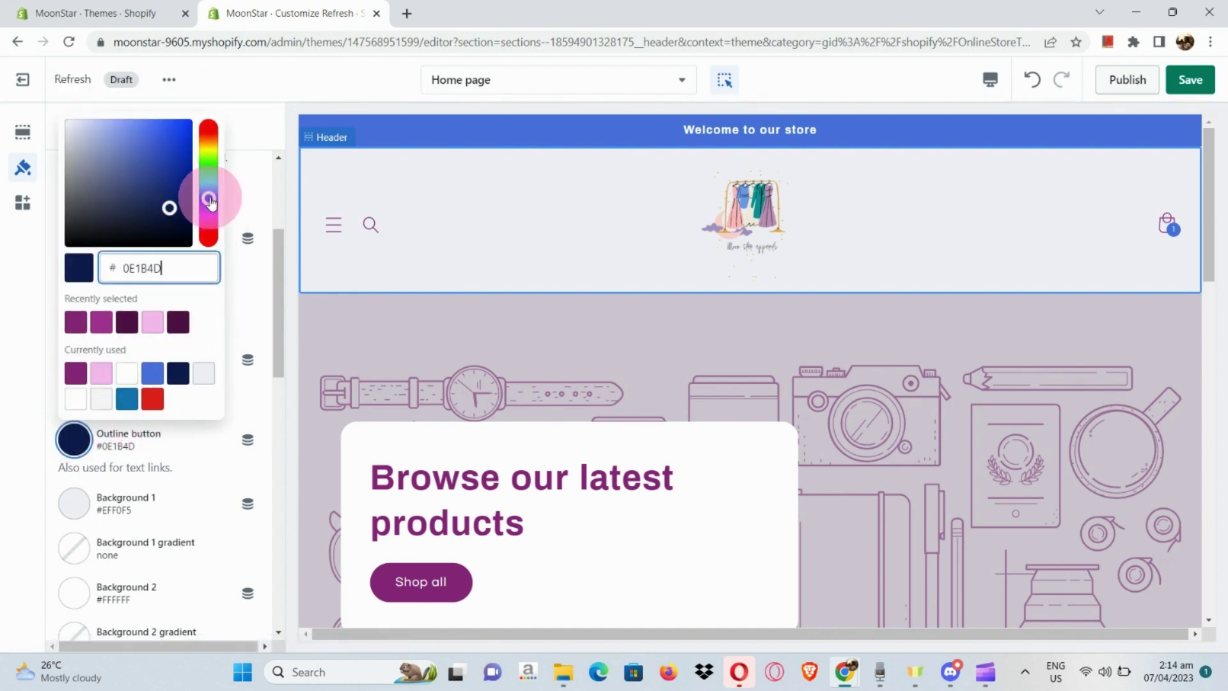
pyautogui.moveTo(210, 201); pyautogui.dragTo(208, 234)
pyautogui.scroll(-10, 527, 345)
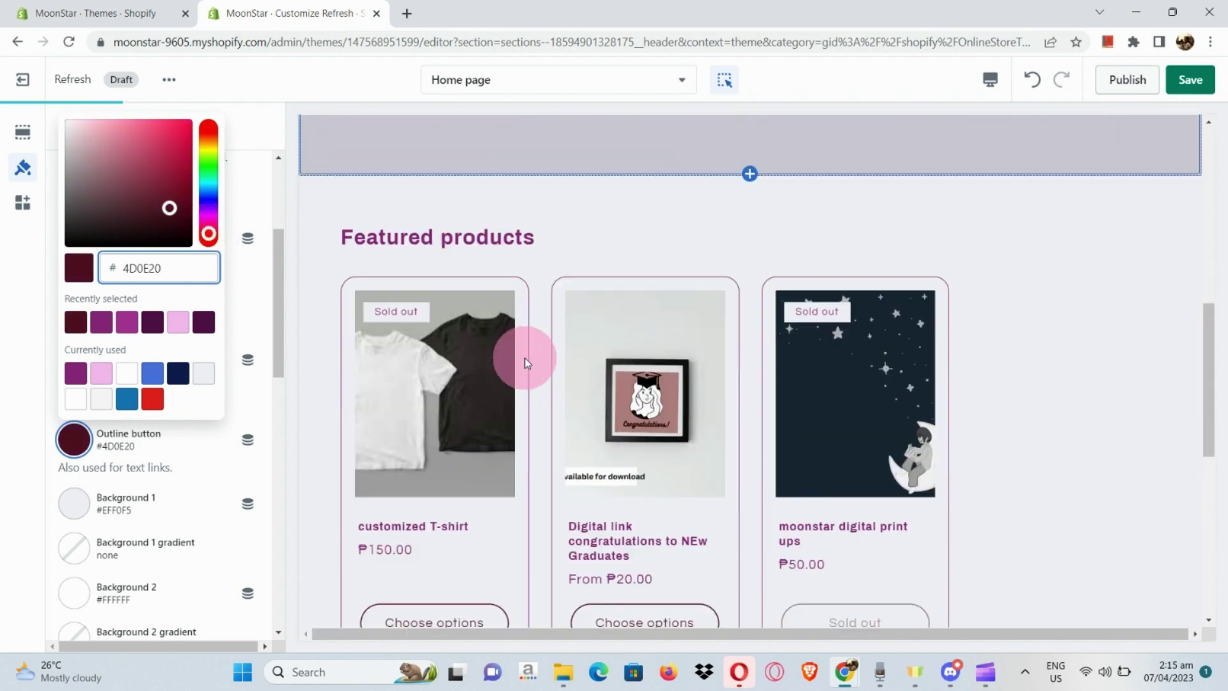
pyautogui.scroll(-5, 524, 362)
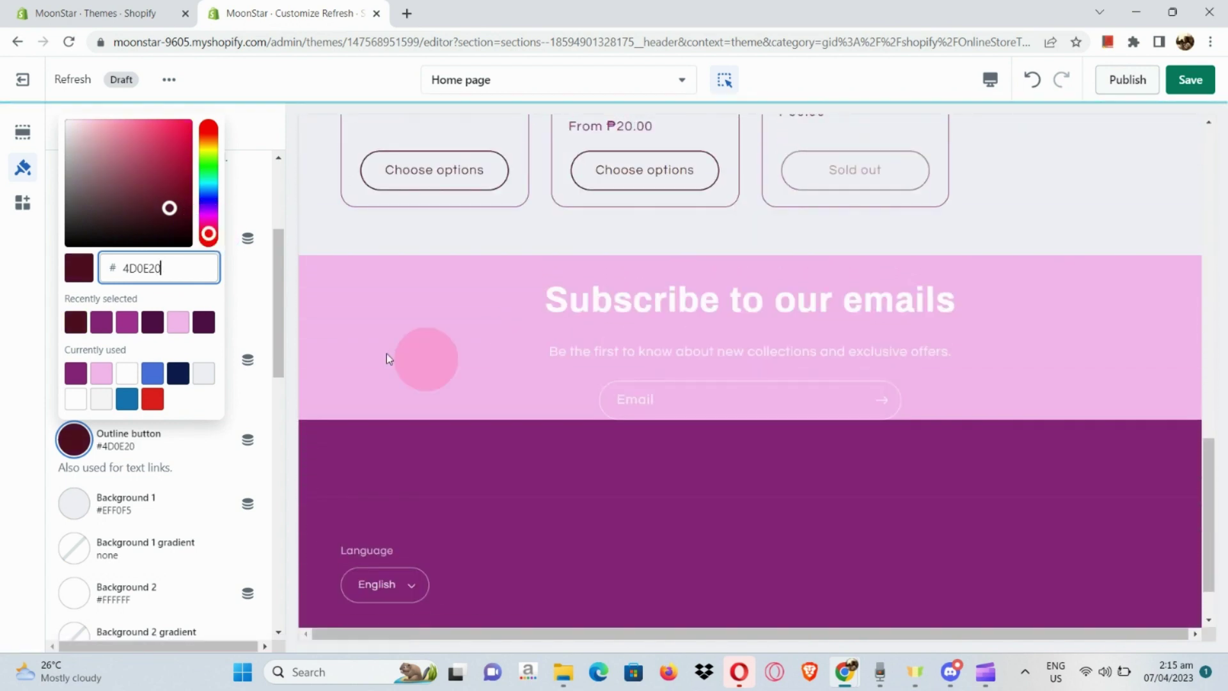
pyautogui.click(78, 264)
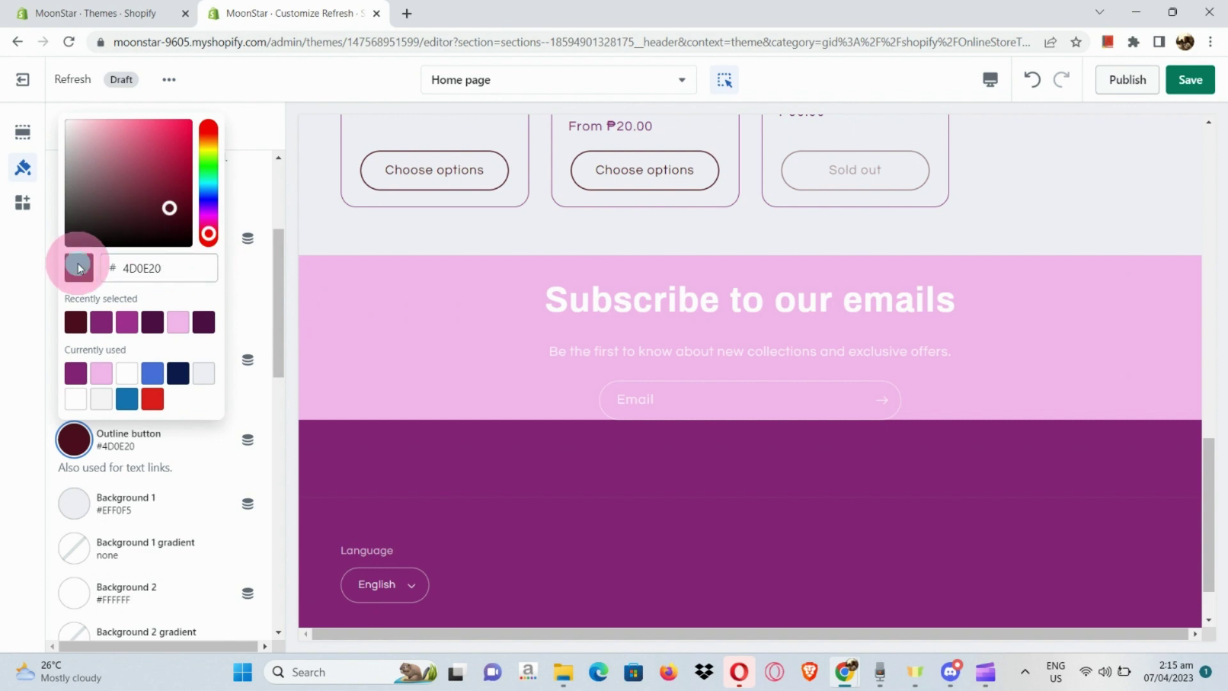
# Apply a linear pink-to-aqua blend to the Accent 2 gradient.
pyautogui.click(235, 300)
pyautogui.scroll(-1, 176, 329)
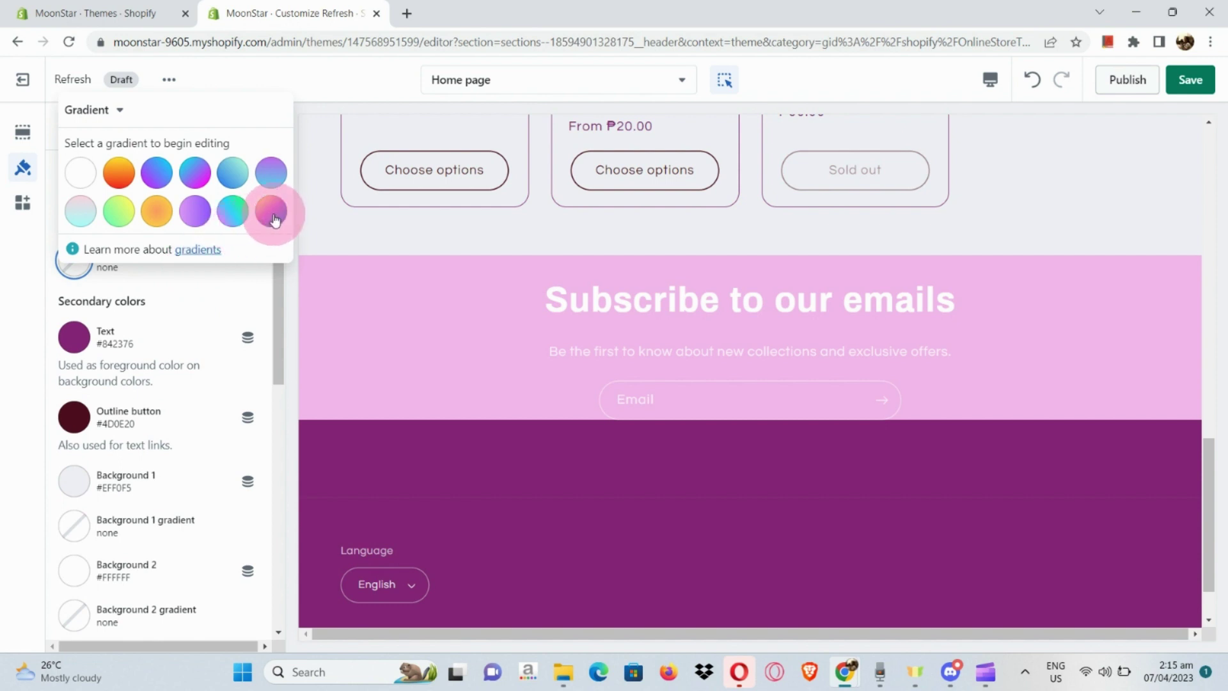
pyautogui.click(89, 217)
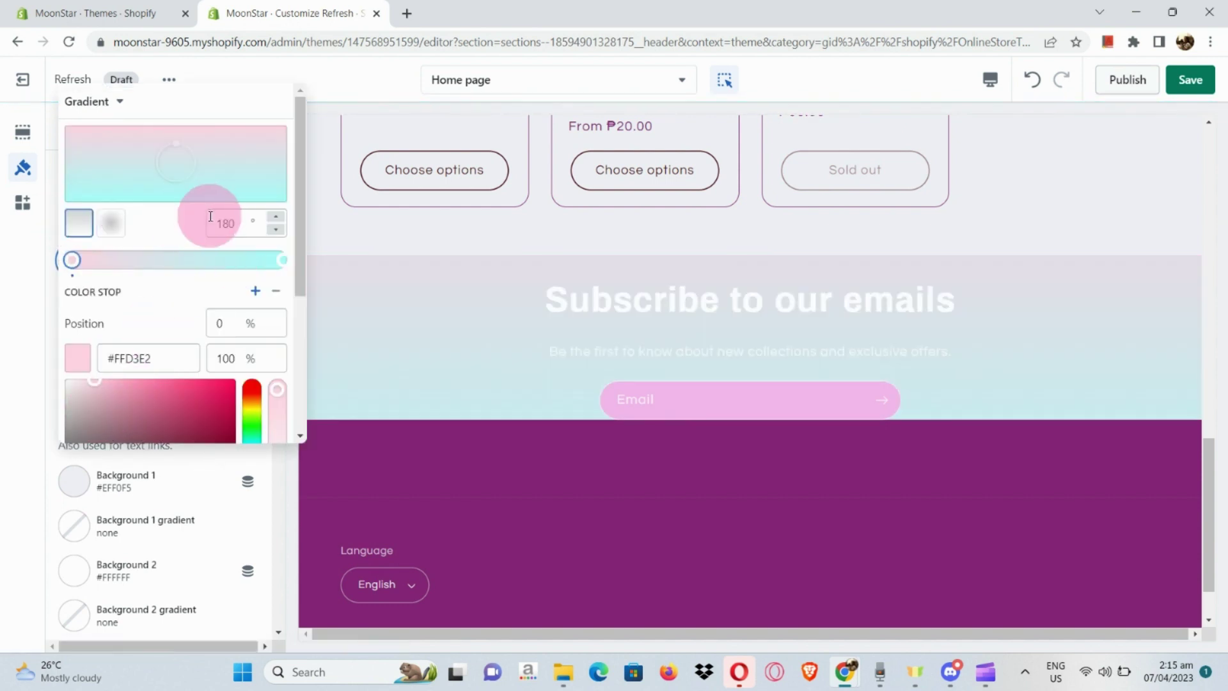
pyautogui.scroll(3, 393, 265)
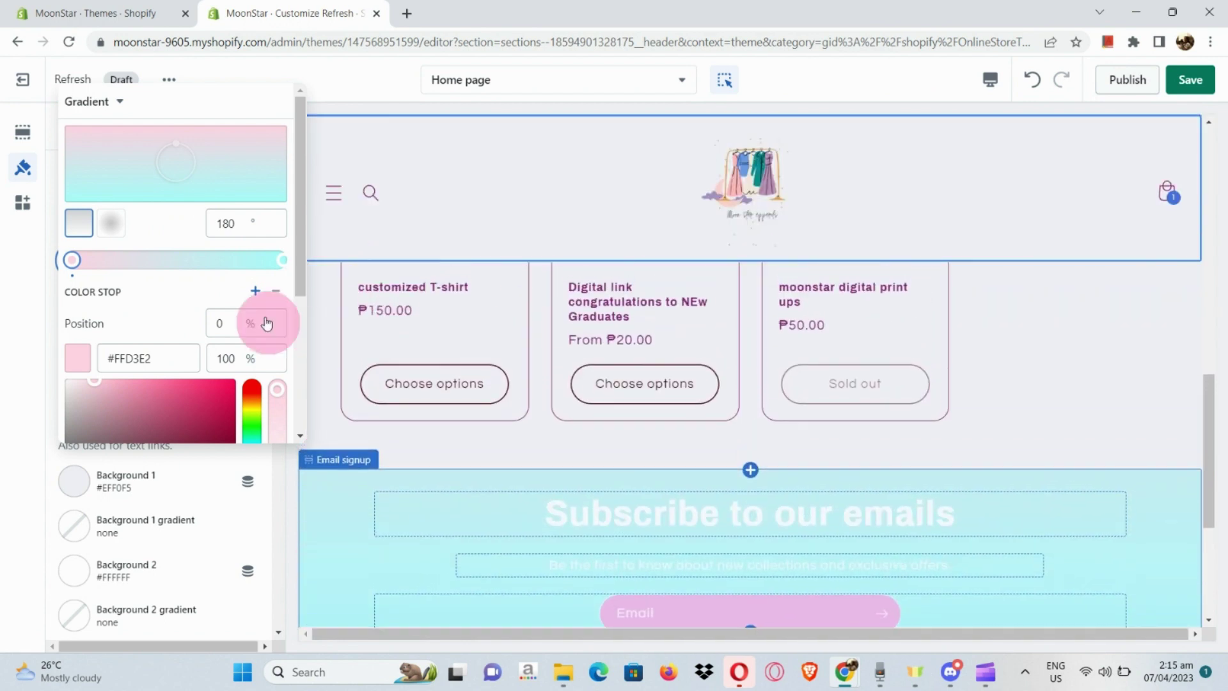
pyautogui.click(22, 329)
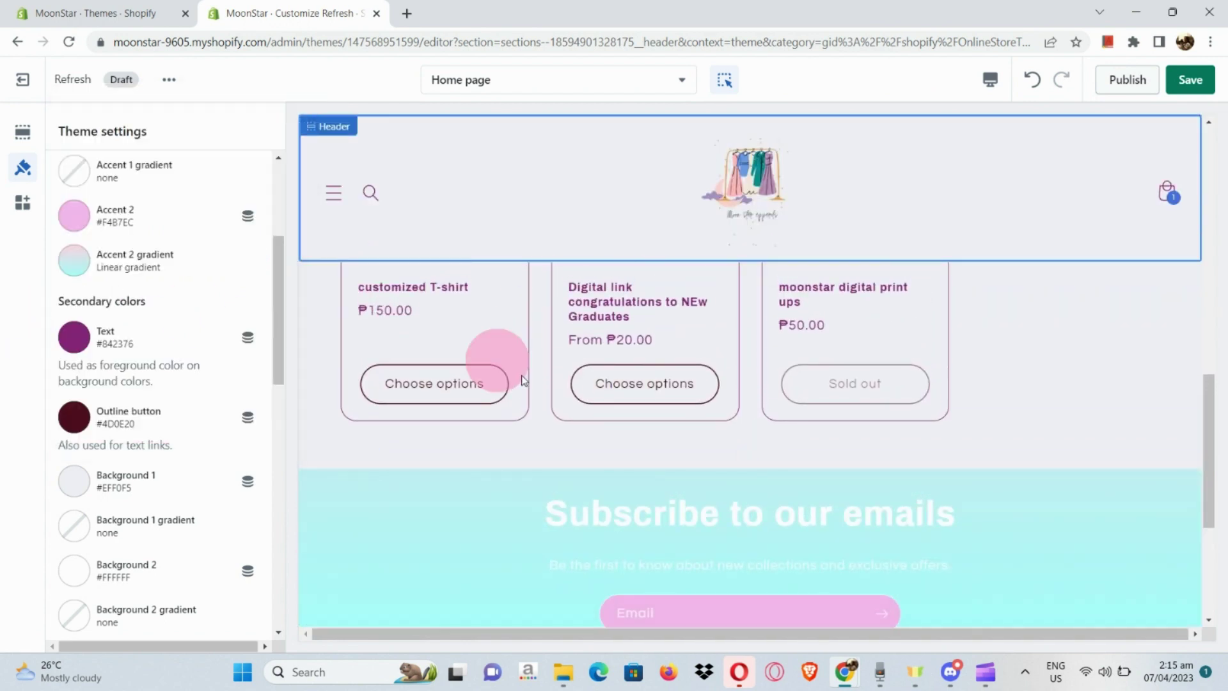
# Scroll to the Typography settings showing the Questrial body font at 105%.
pyautogui.scroll(-3, 614, 400)
pyautogui.scroll(2, 613, 403)
pyautogui.scroll(8, 613, 403)
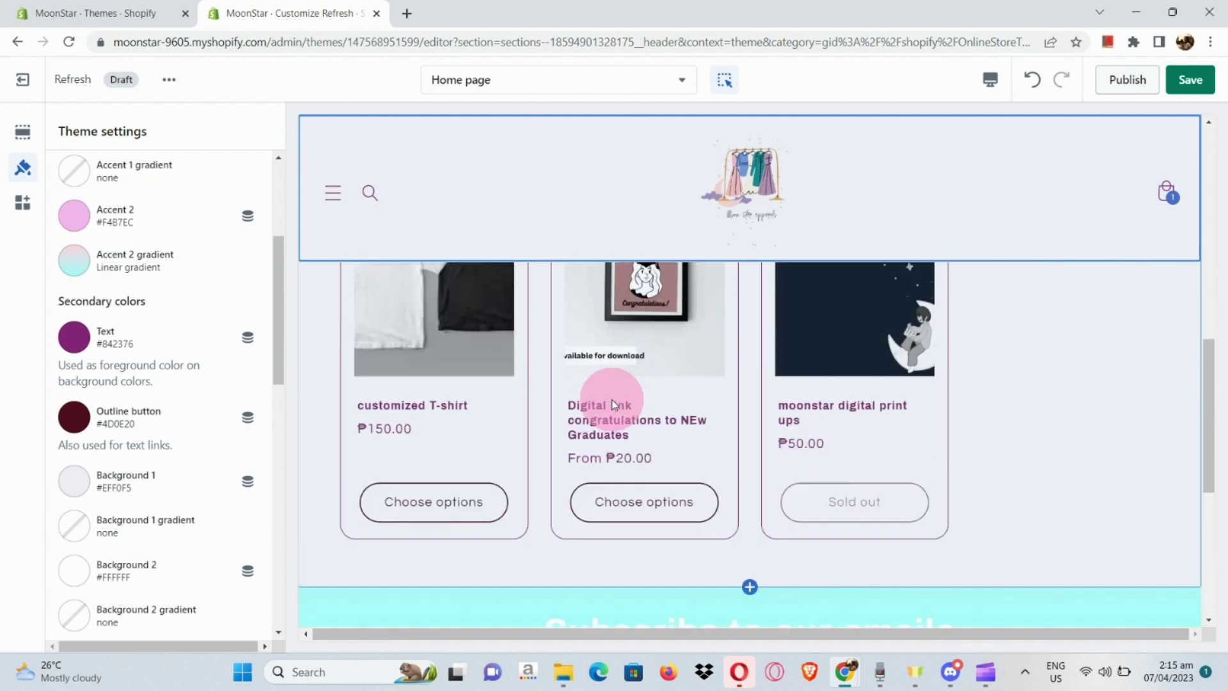
pyautogui.scroll(4, 612, 401)
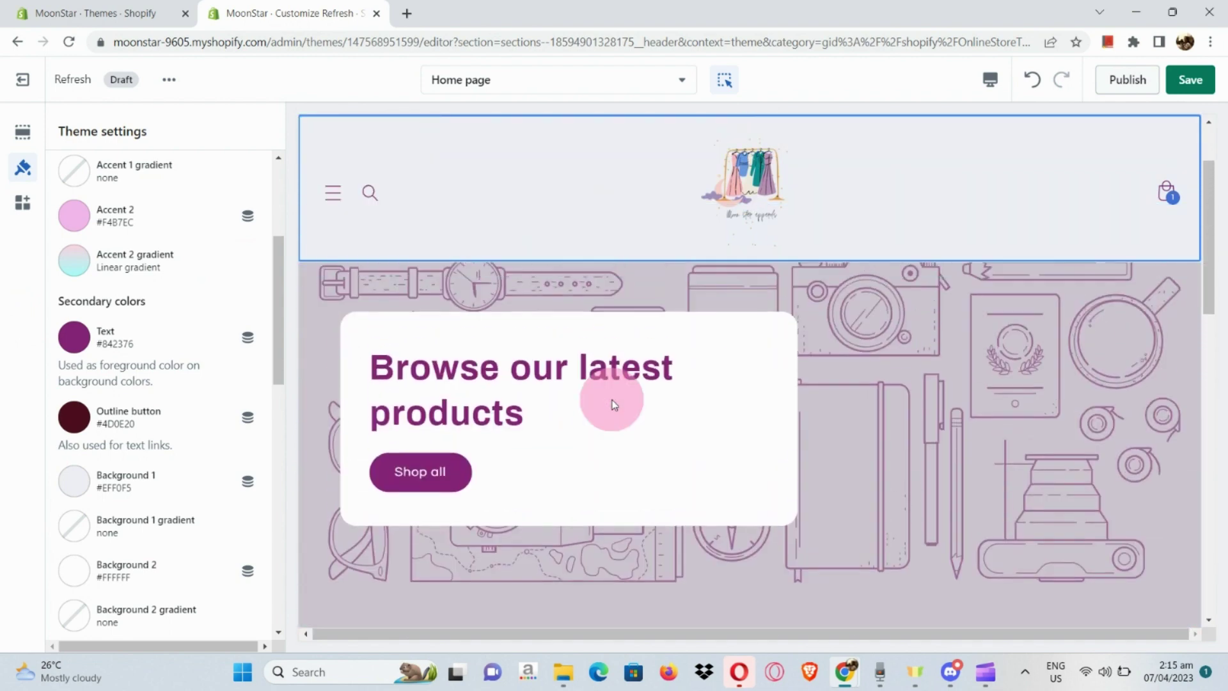
pyautogui.scroll(-7, 143, 484)
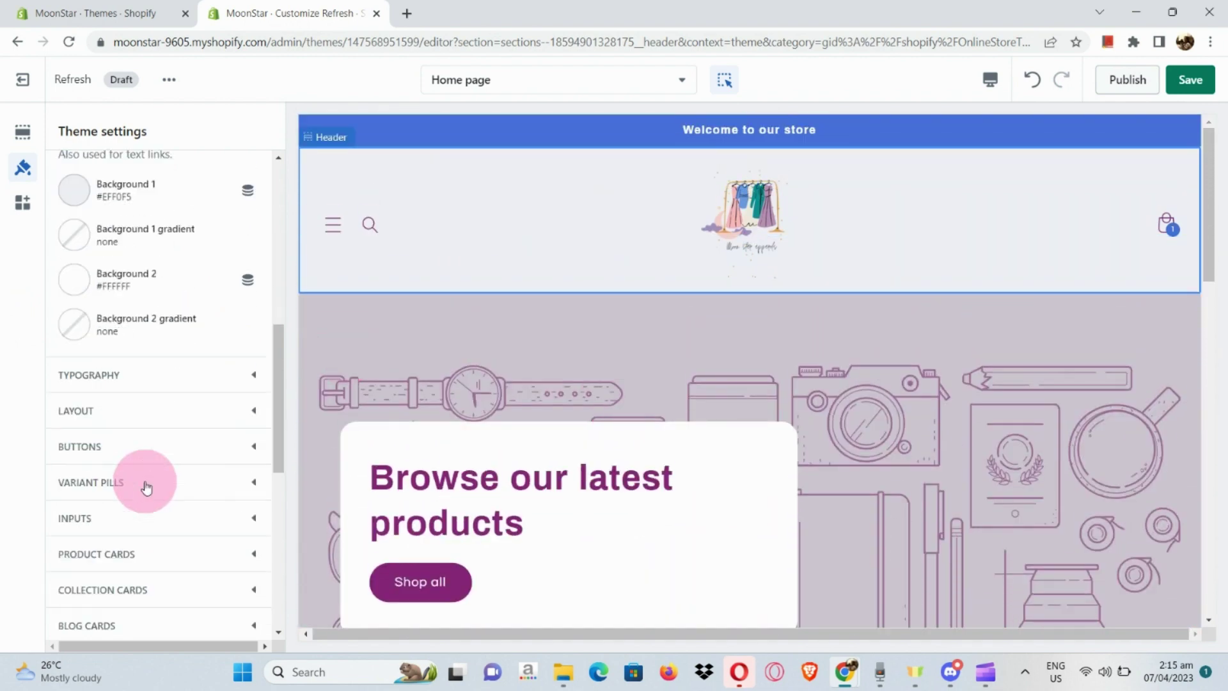
pyautogui.scroll(-2, 163, 211)
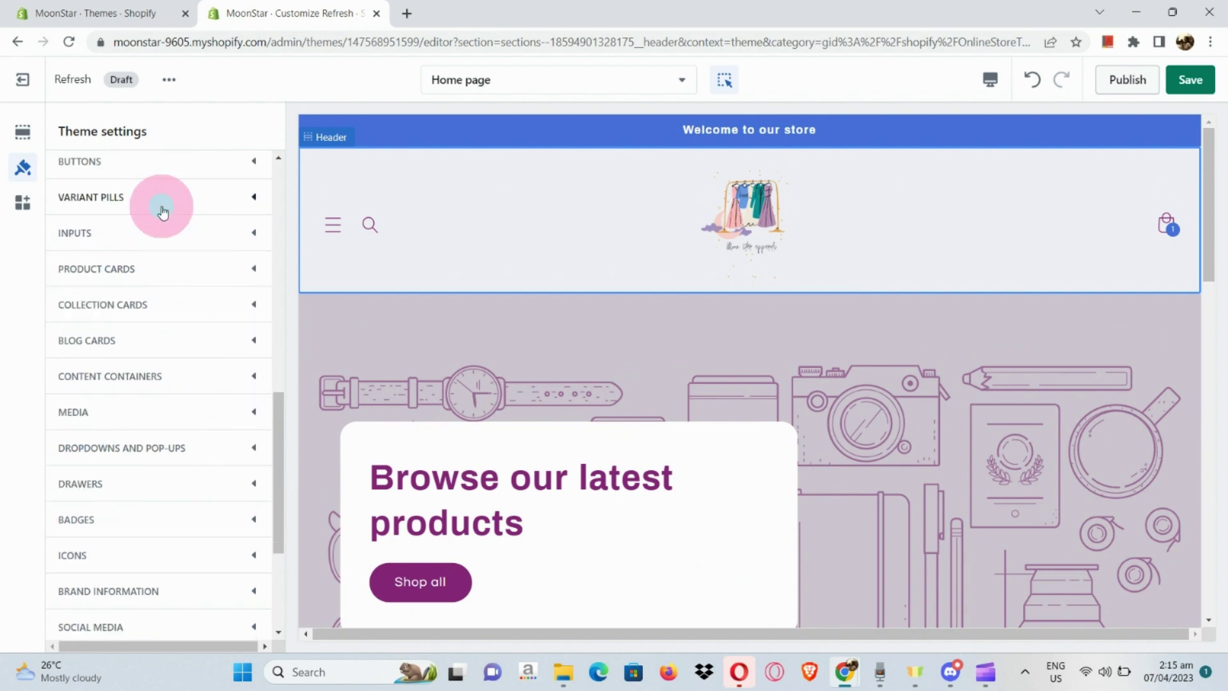
pyautogui.scroll(3, 143, 267)
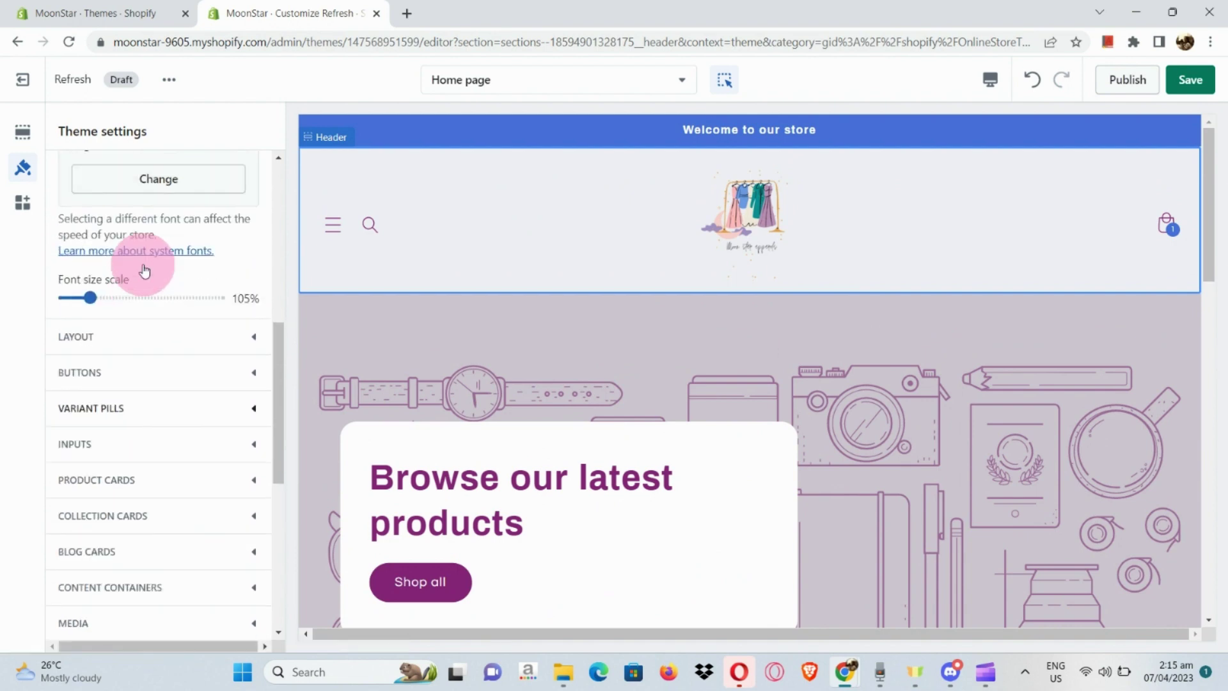
pyautogui.scroll(2, 145, 269)
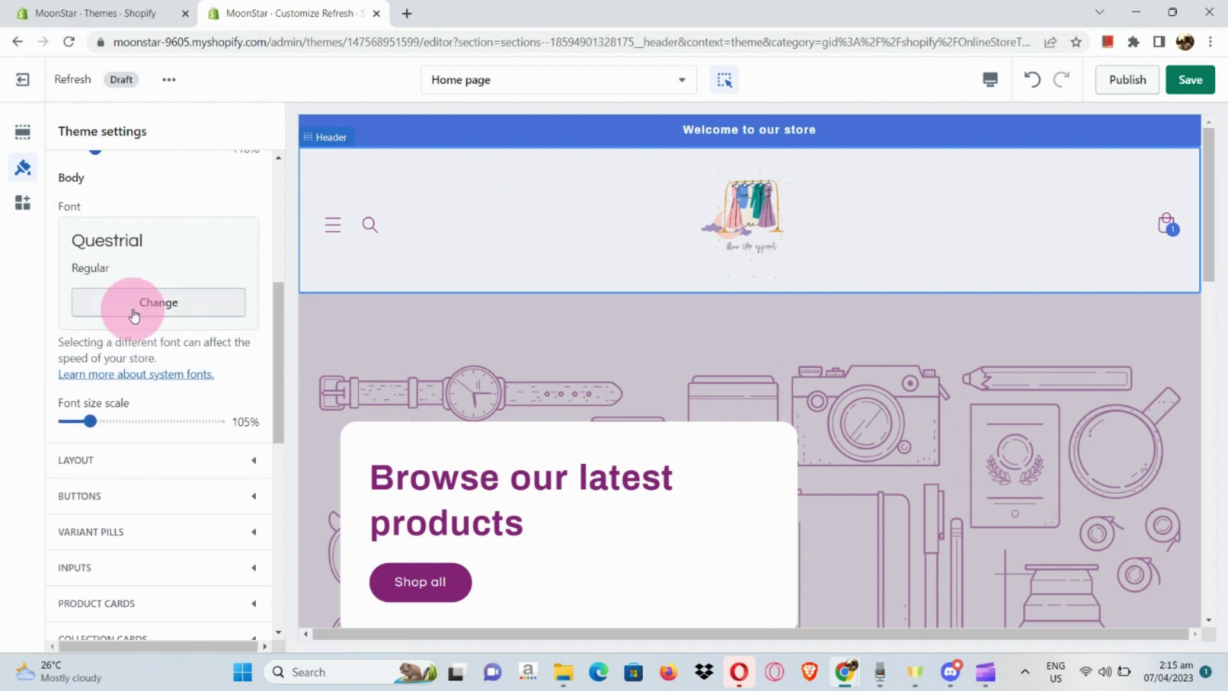
# Replace the Questrial body font with Cormorant Regular from the font list.
pyautogui.click(134, 313)
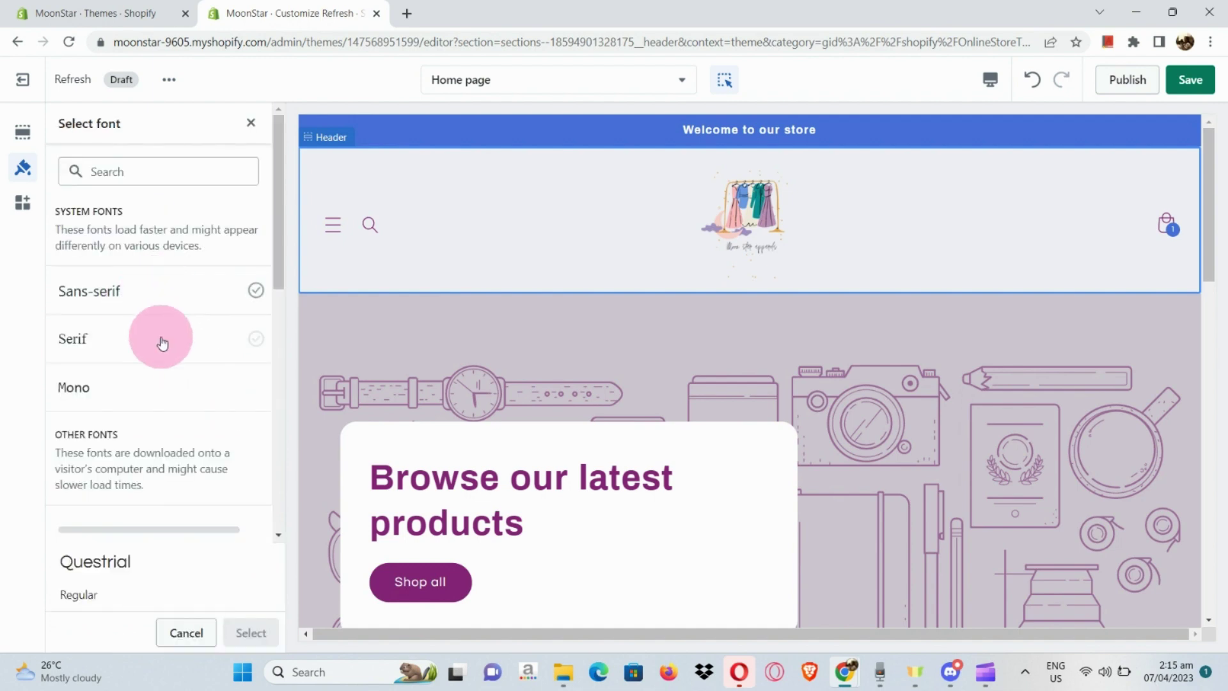
pyautogui.scroll(-5, 154, 346)
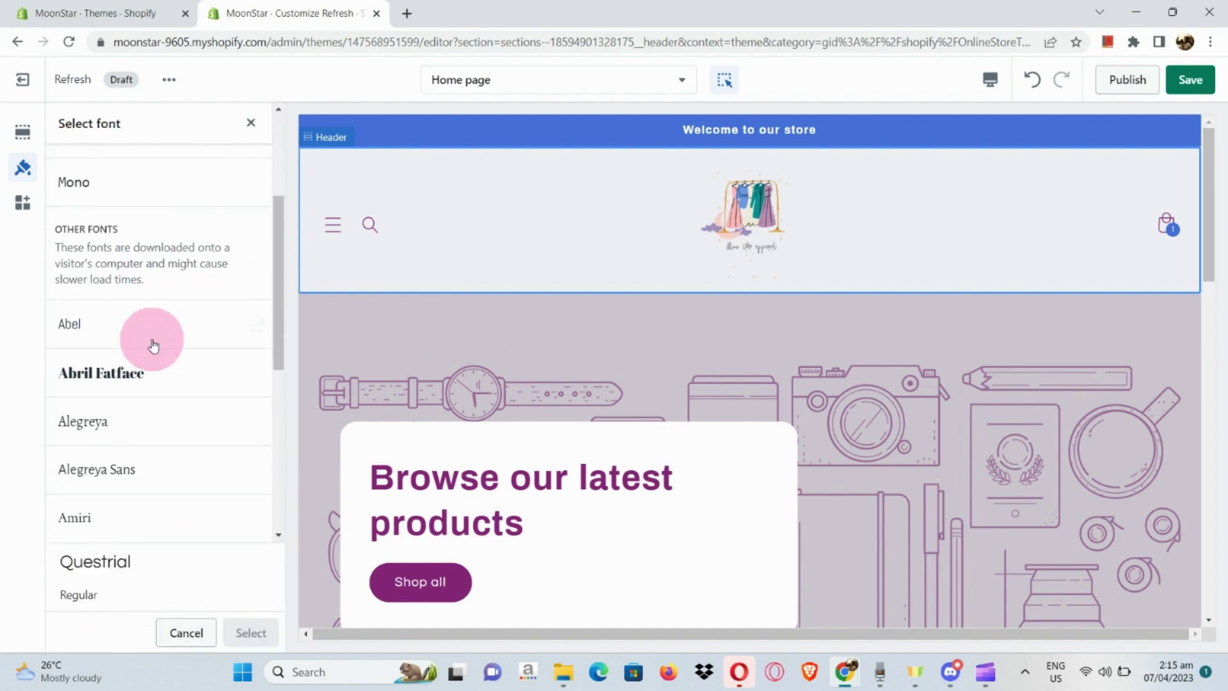
pyautogui.scroll(-4, 154, 345)
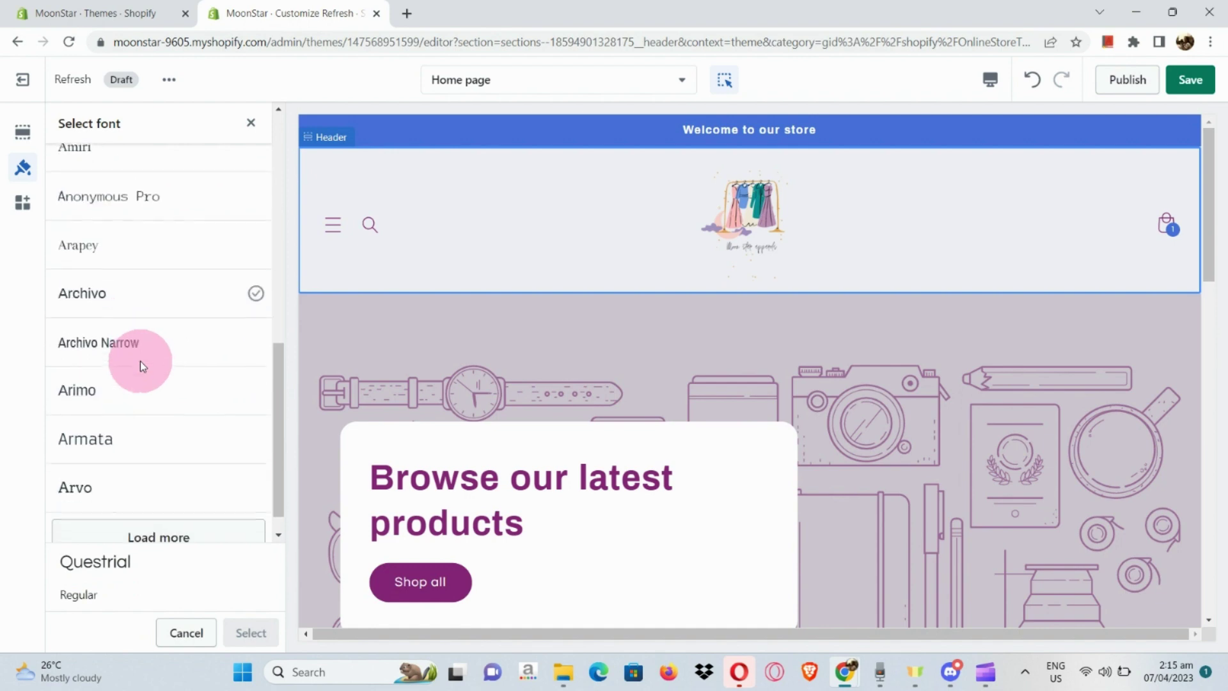
pyautogui.scroll(-1, 140, 360)
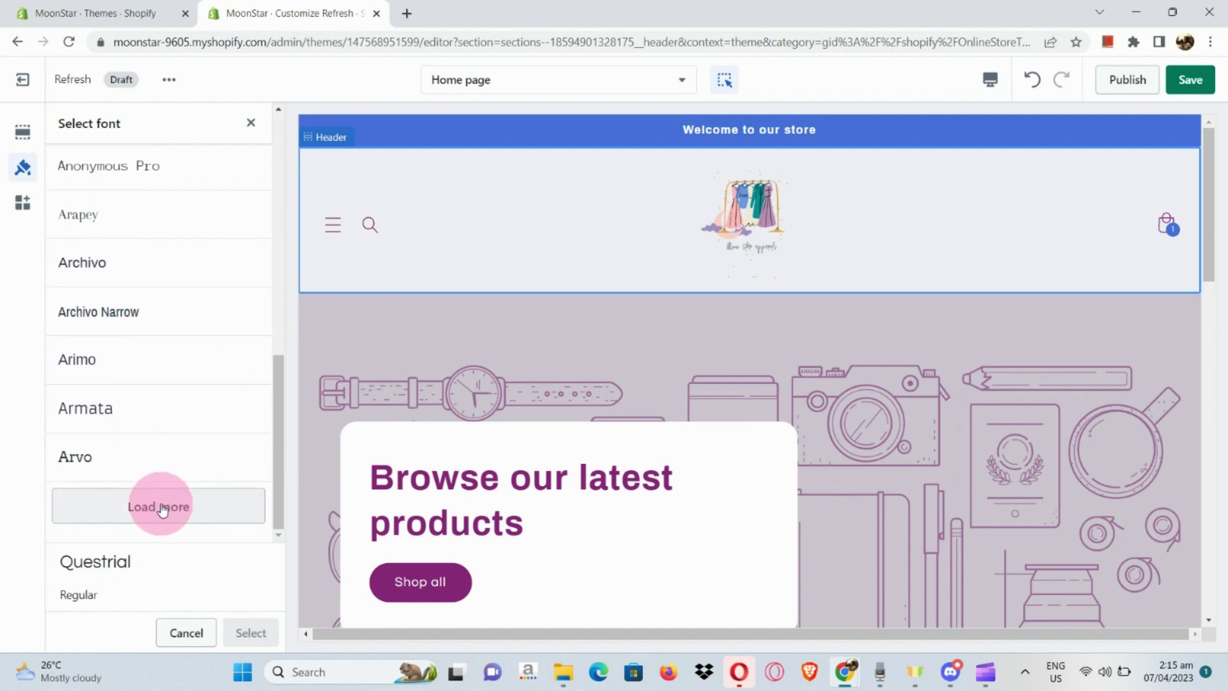
pyautogui.scroll(-5, 156, 430)
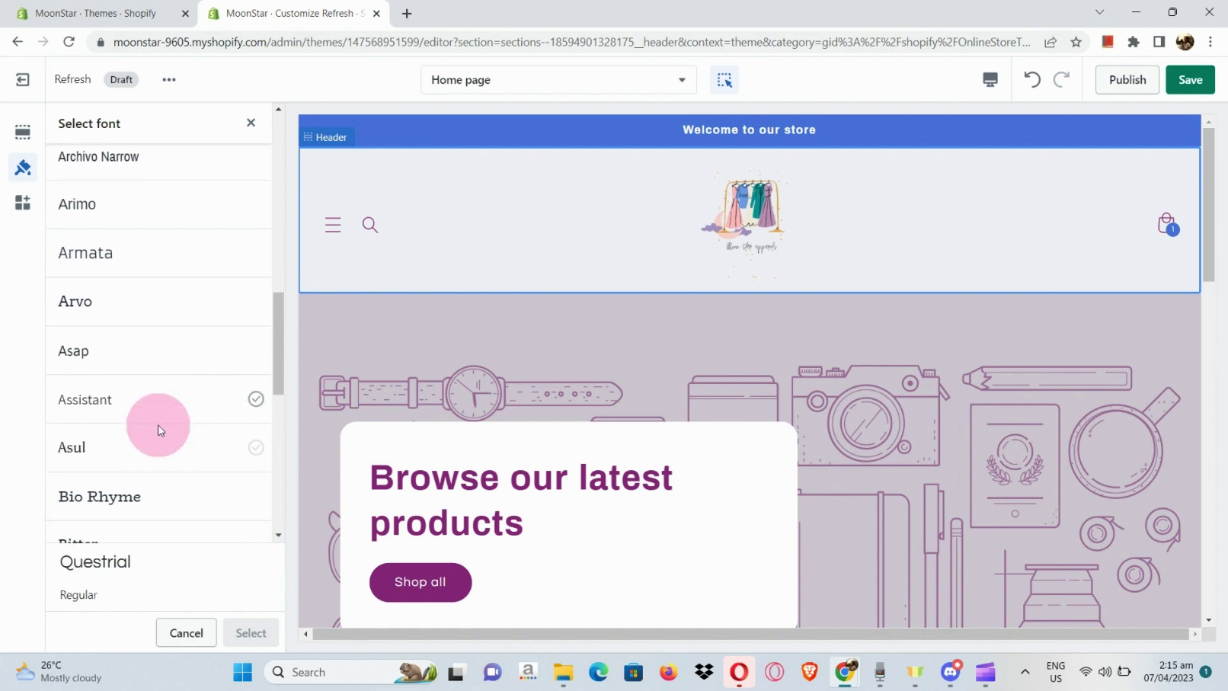
pyautogui.scroll(-5, 160, 429)
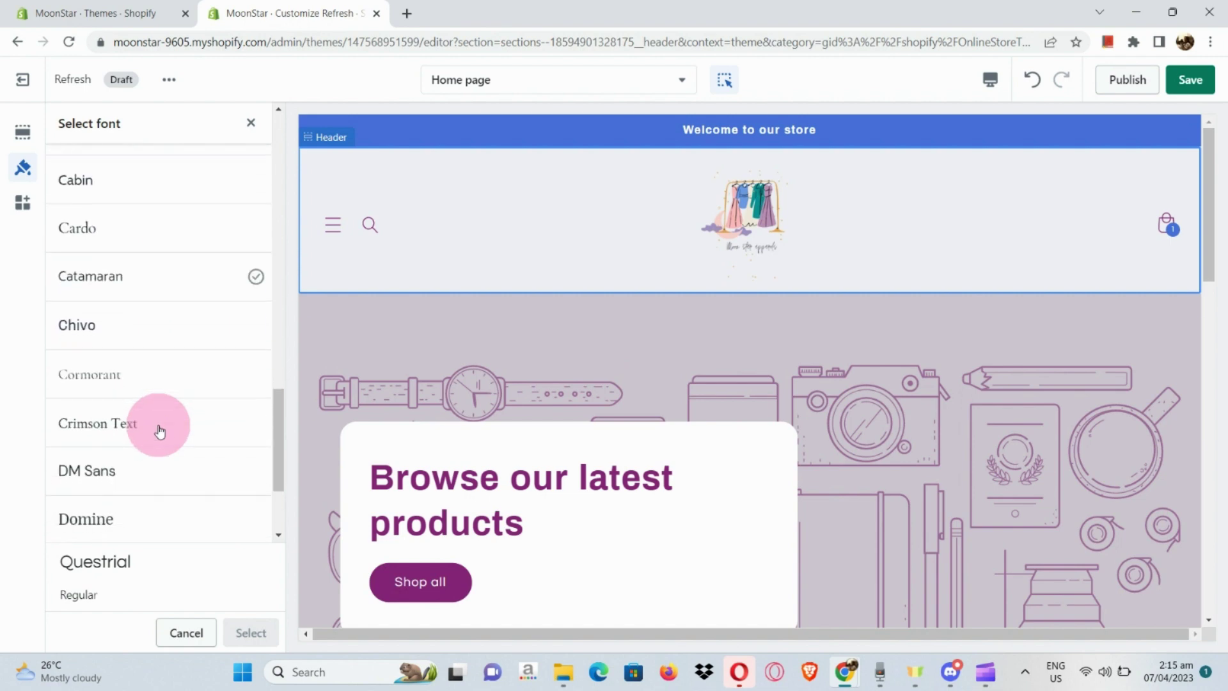
pyautogui.click(167, 331)
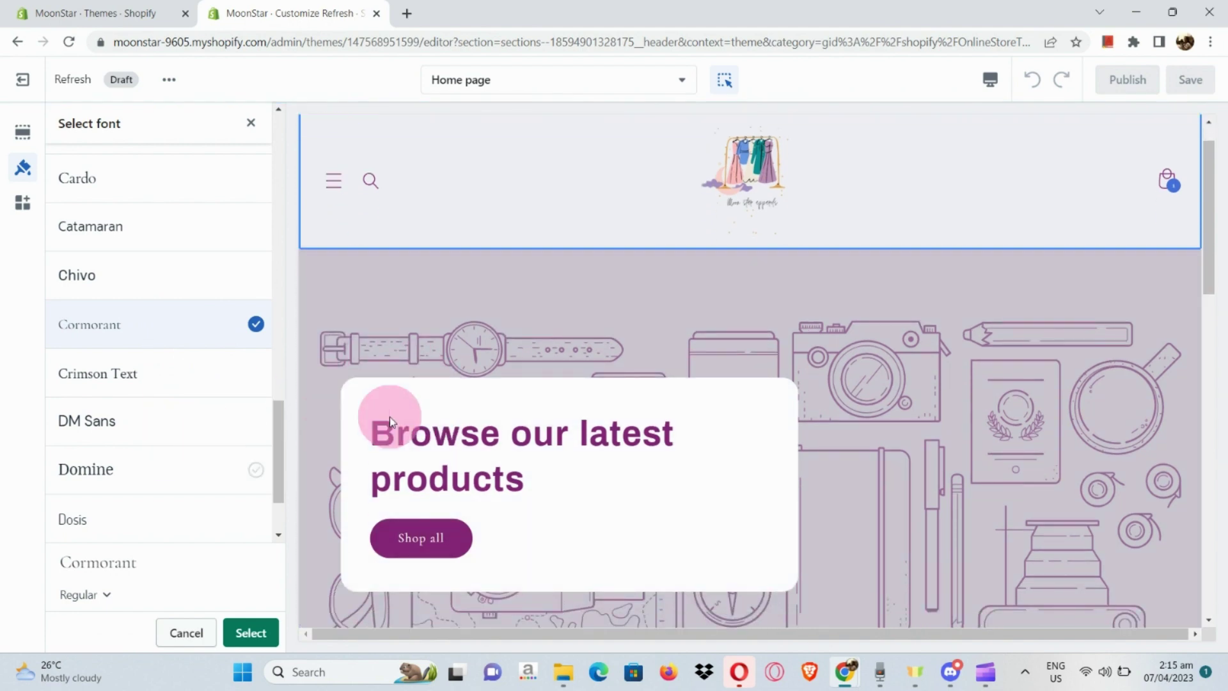
pyautogui.scroll(-5, 389, 417)
pyautogui.scroll(-5, 389, 417)
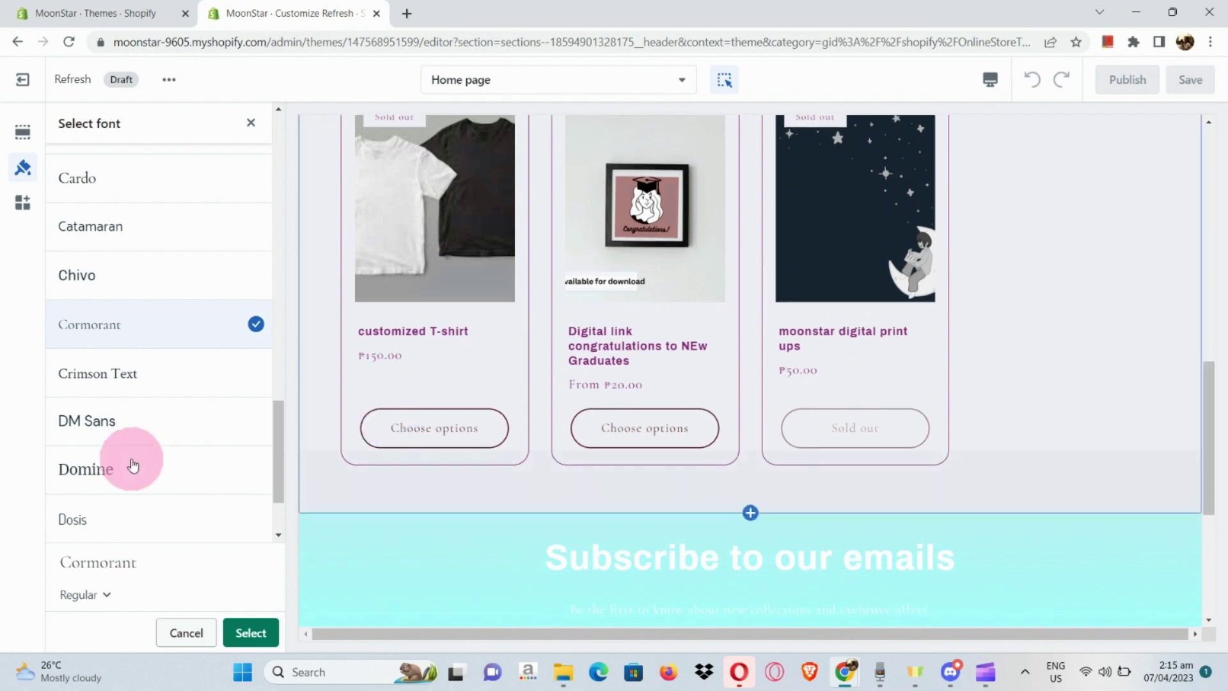
pyautogui.scroll(-2, 380, 474)
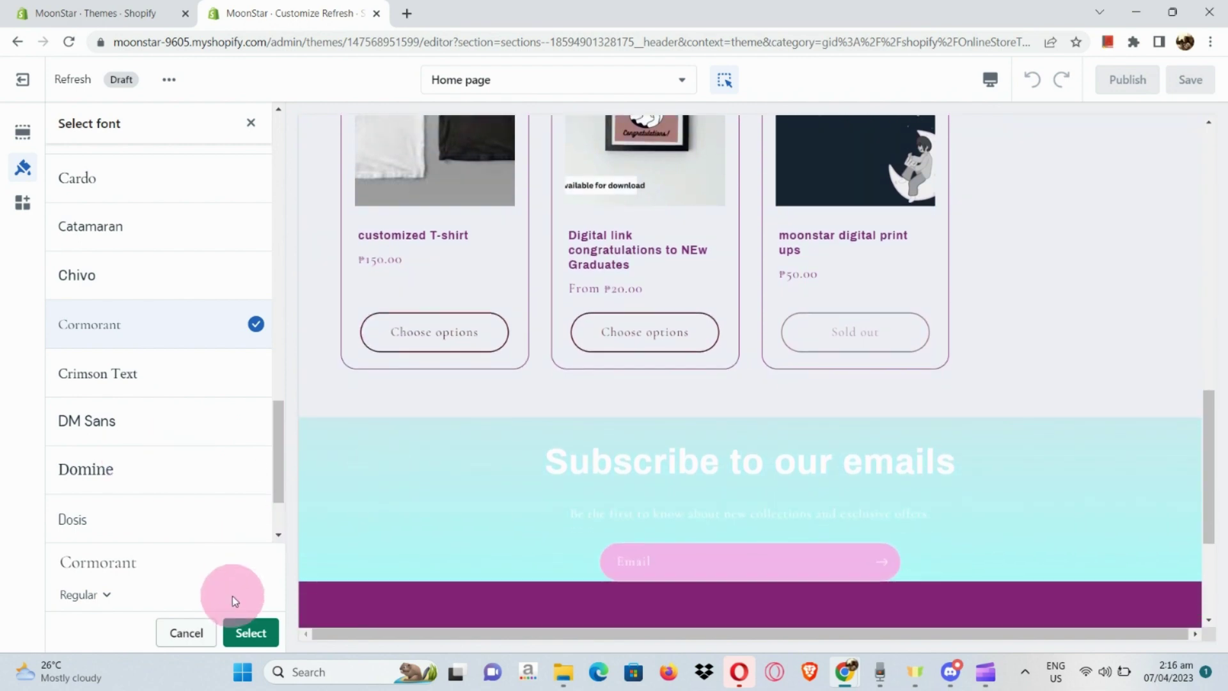
pyautogui.click(259, 647)
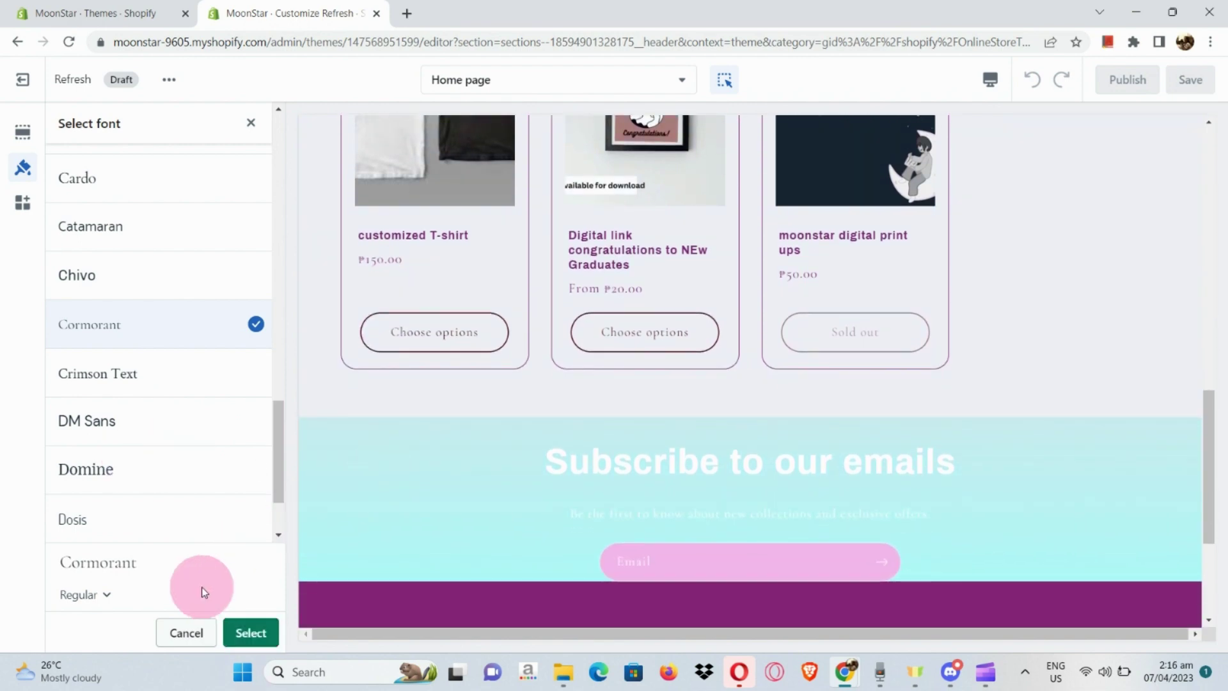
pyautogui.scroll(-3, 217, 488)
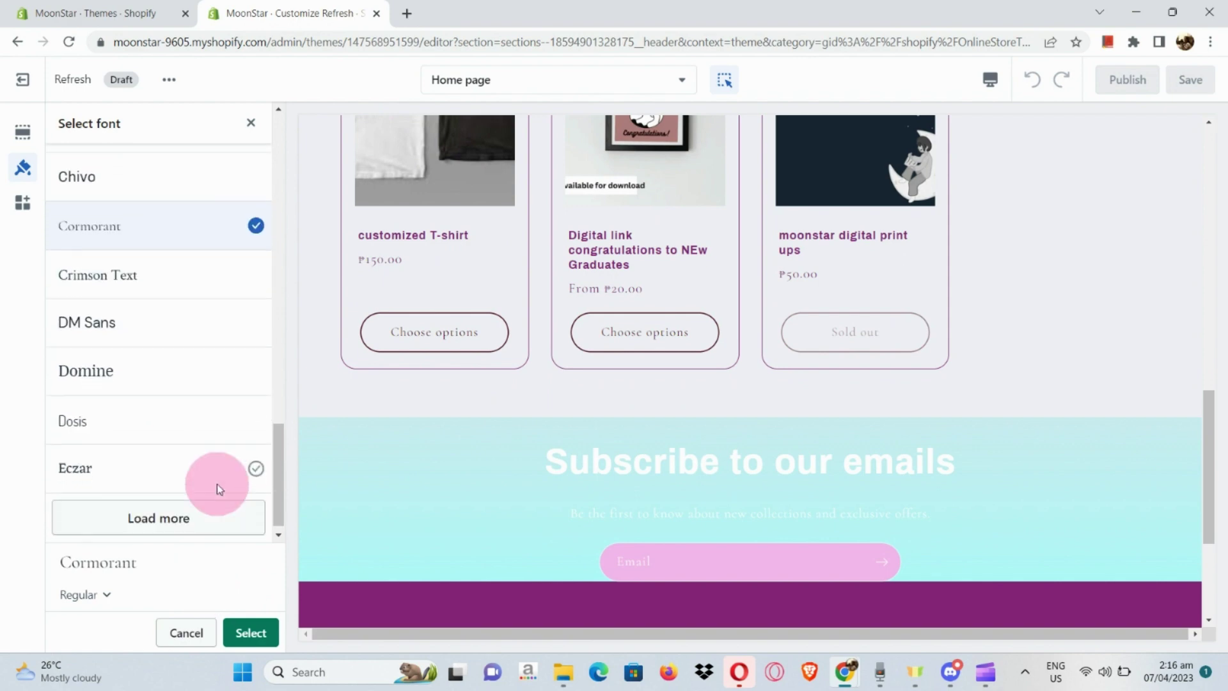
pyautogui.click(264, 633)
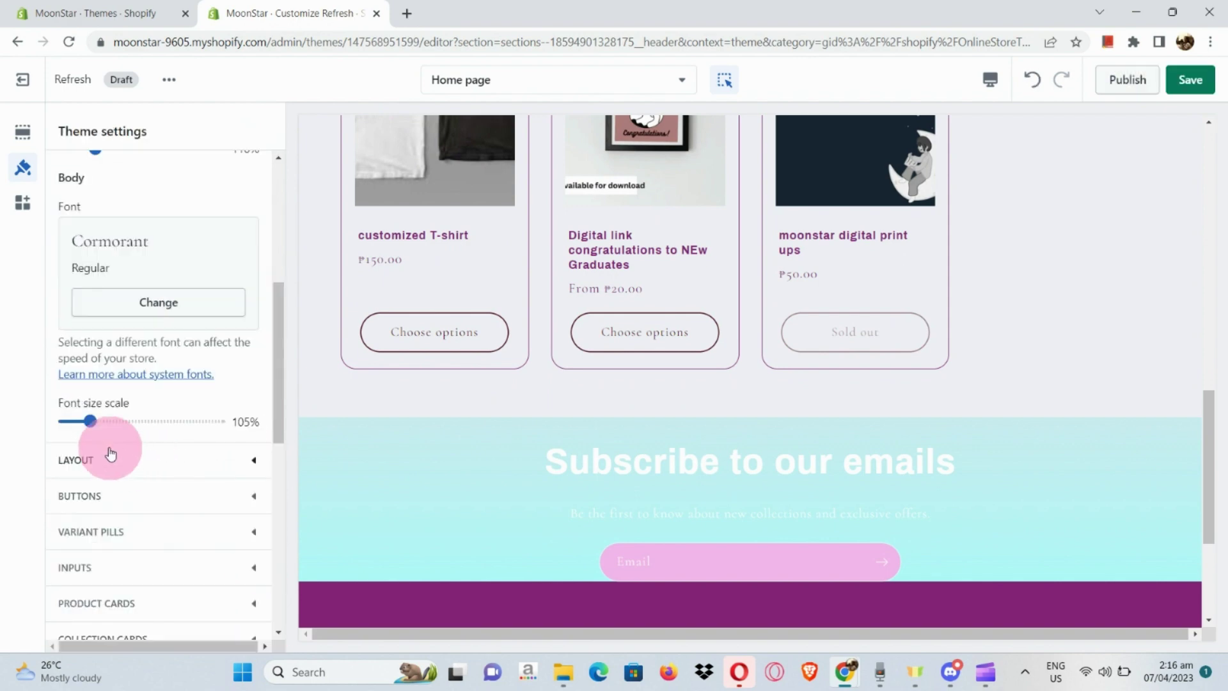
# Review the Layout settings: 1200px page width and 28px grid spacing.
pyautogui.click(157, 467)
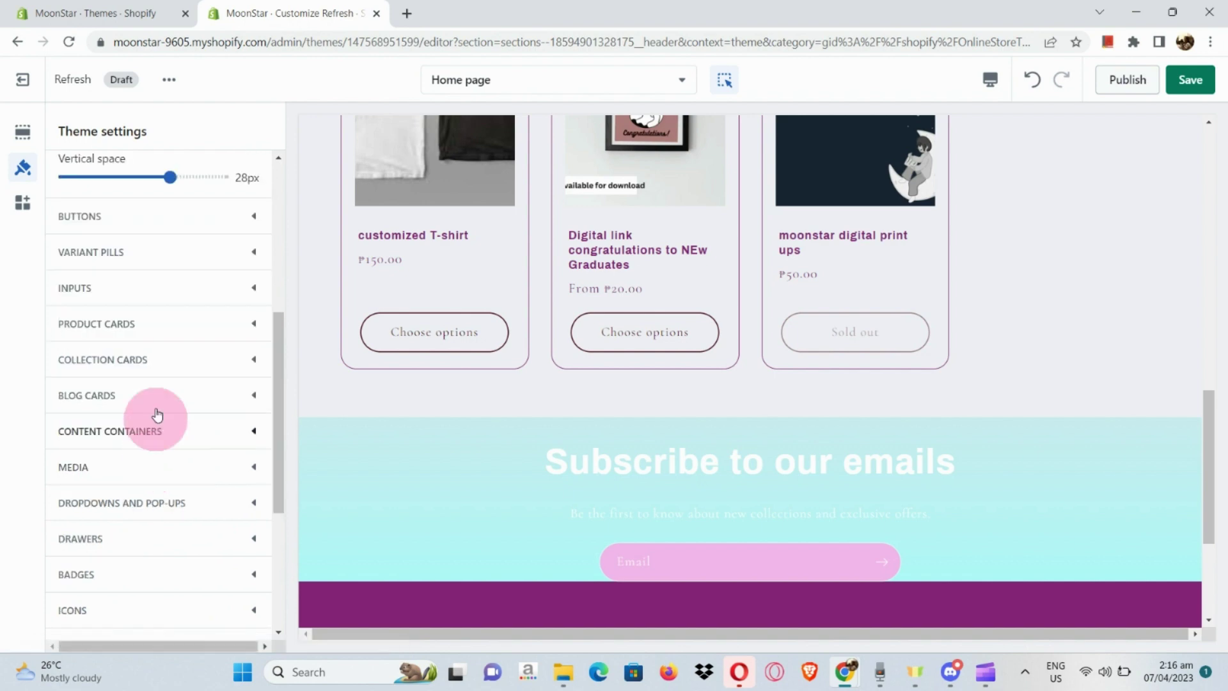
pyautogui.scroll(2, 152, 336)
pyautogui.scroll(4, 153, 336)
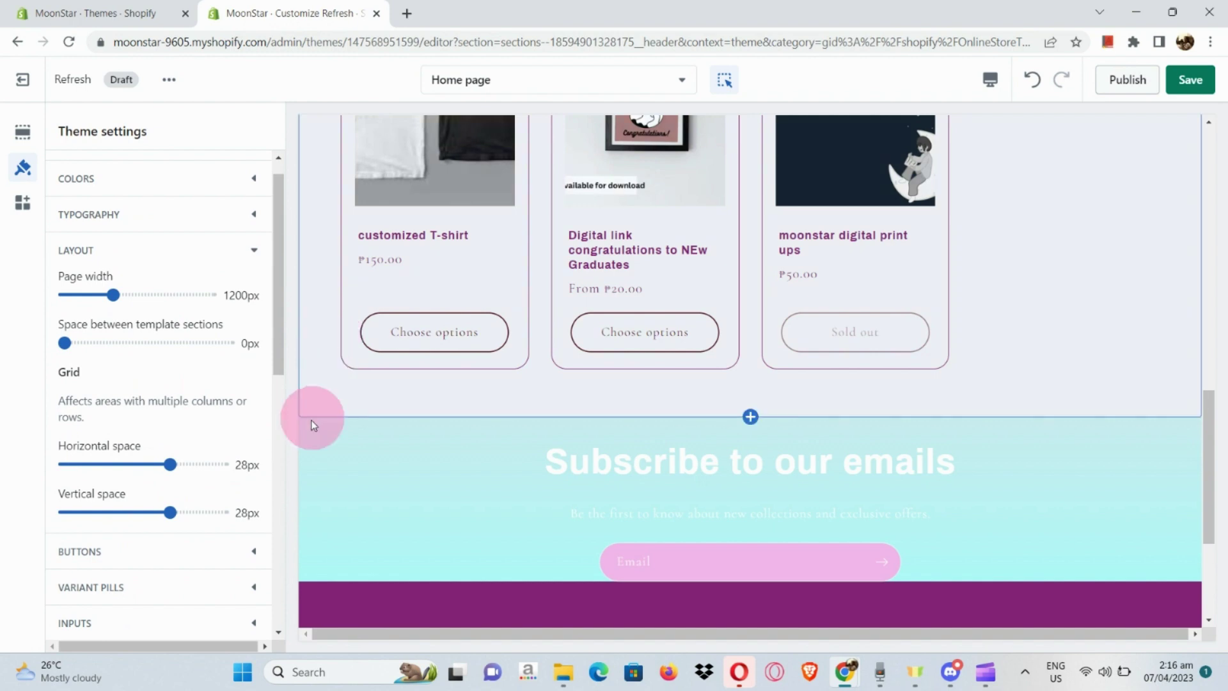
pyautogui.scroll(-2, 156, 501)
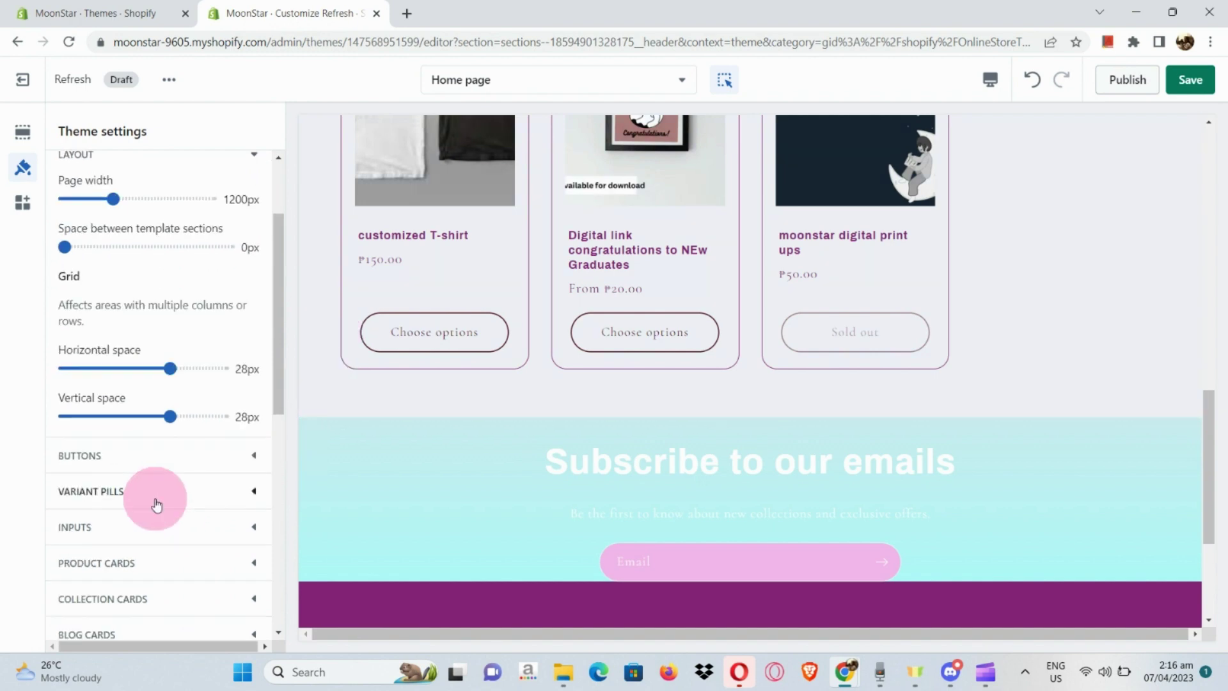
# Check the button styling (1px border, 40px corner radius), then bring up the Media settings.
pyautogui.click(172, 465)
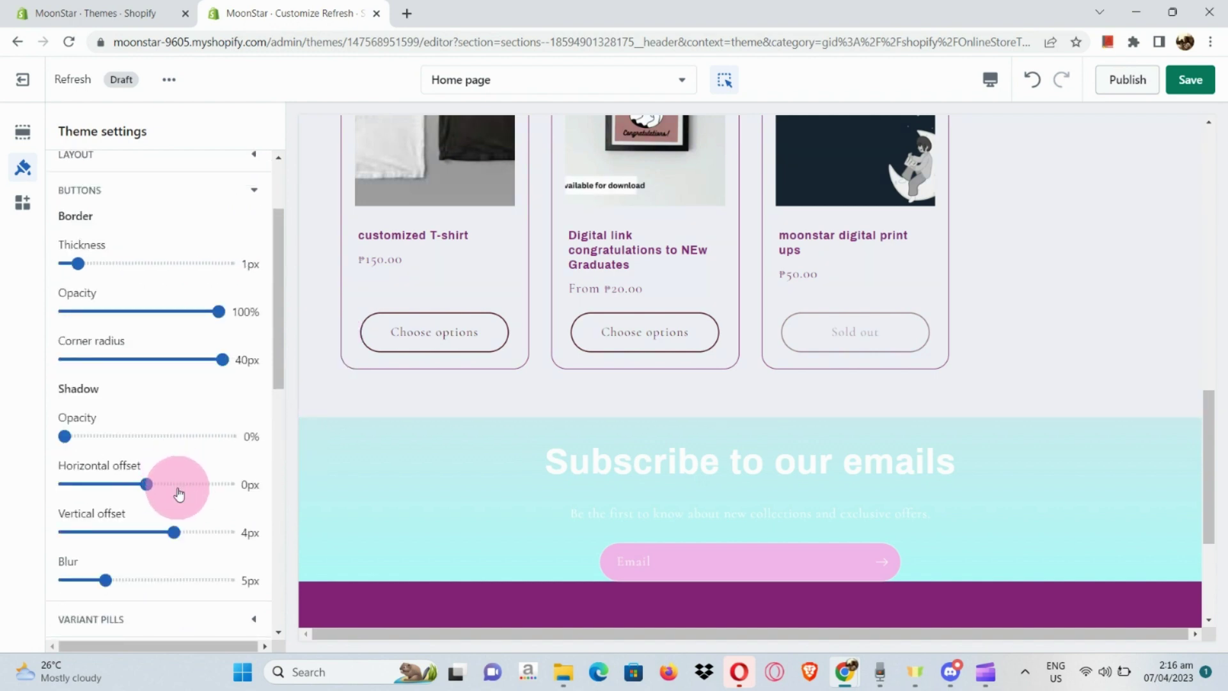
pyautogui.scroll(-3, 177, 493)
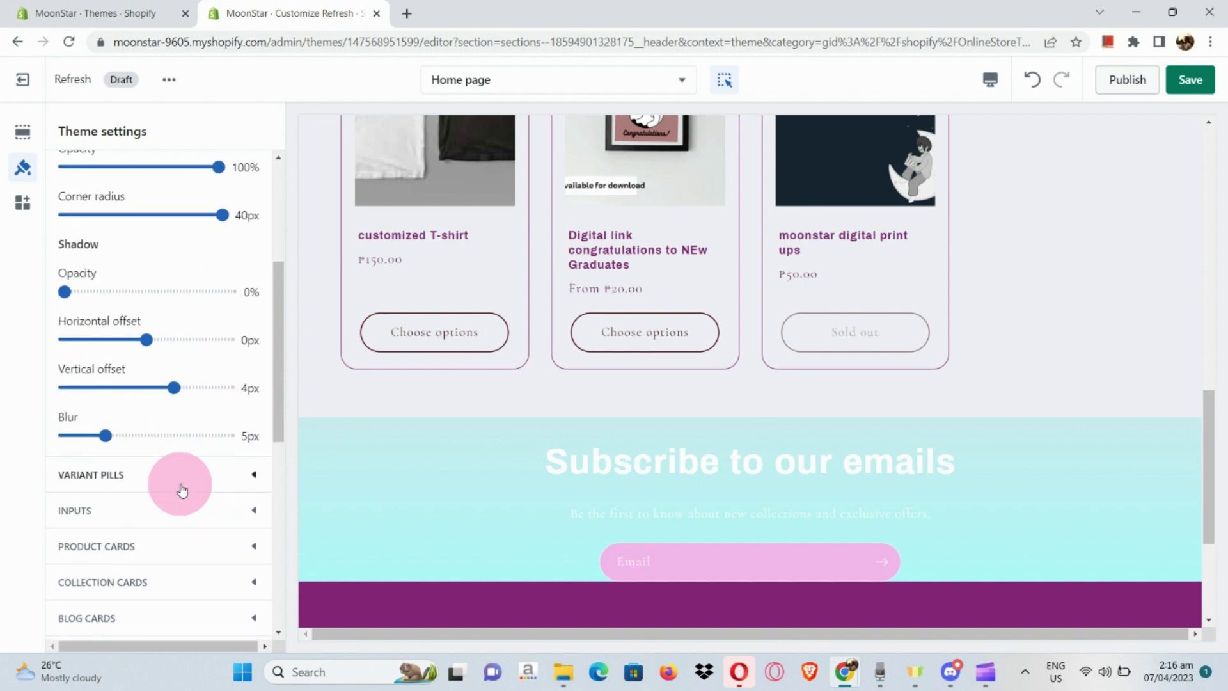
pyautogui.scroll(-2, 181, 488)
pyautogui.scroll(-1, 167, 512)
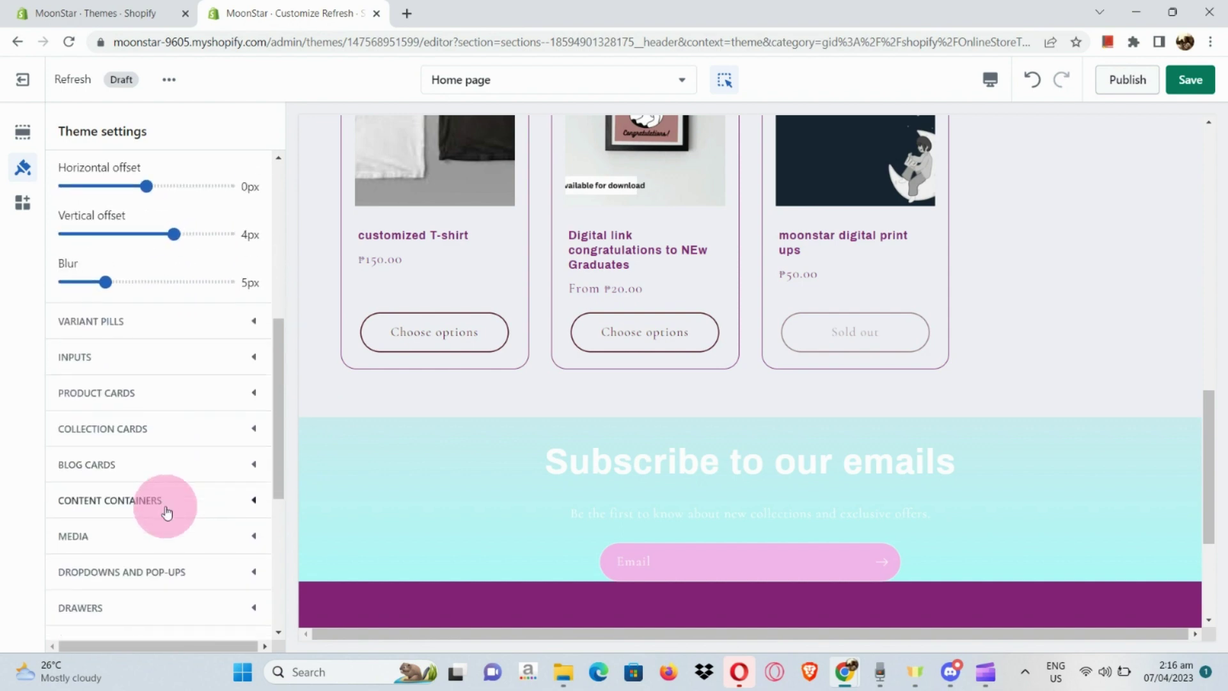
pyautogui.scroll(-1, 183, 472)
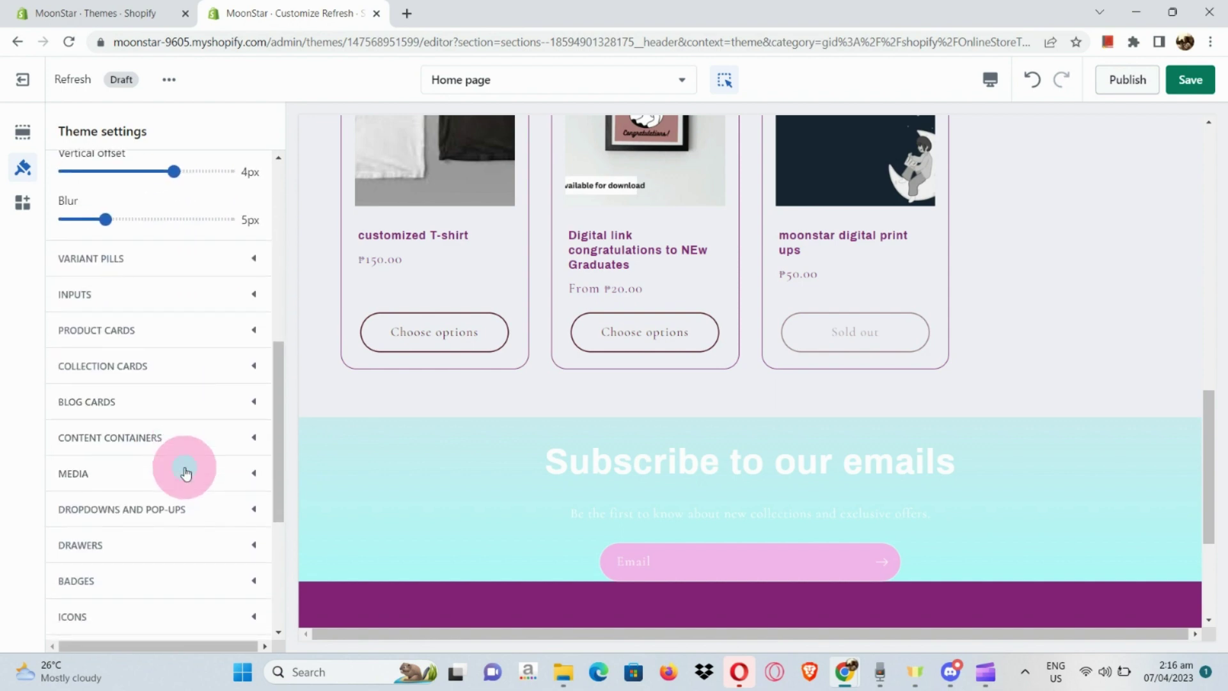
pyautogui.click(186, 472)
pyautogui.scroll(-3, 184, 471)
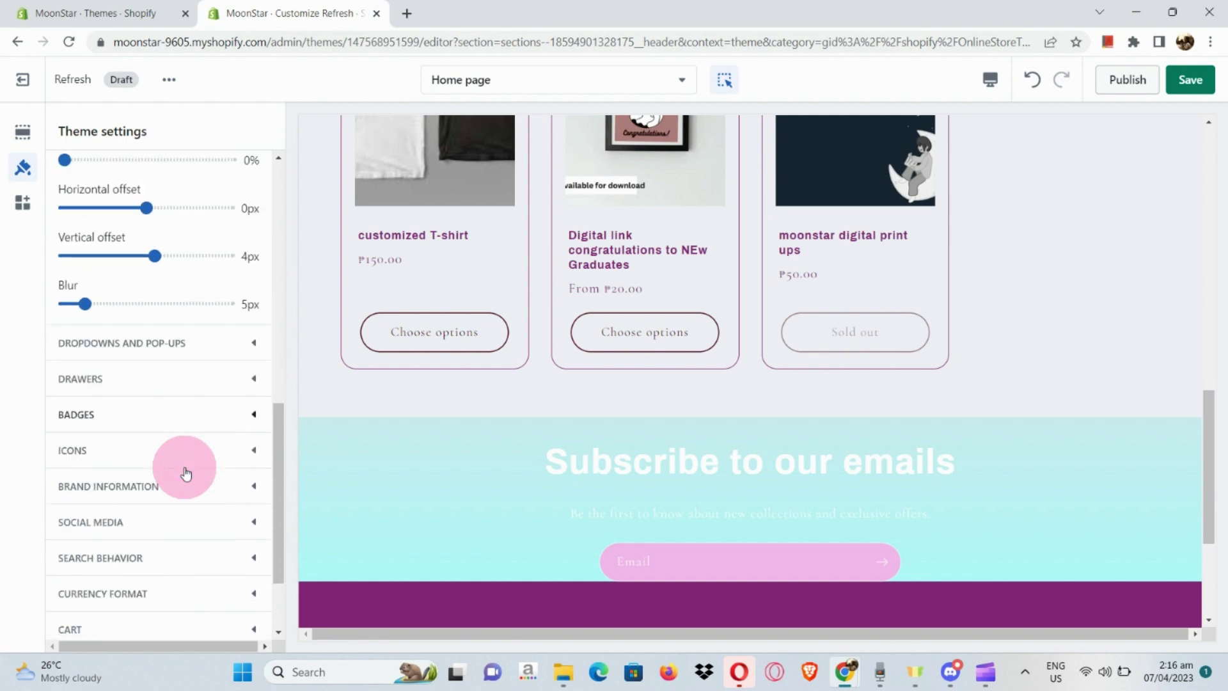
# Look over the footer brand information settings in Theme settings.
pyautogui.click(191, 447)
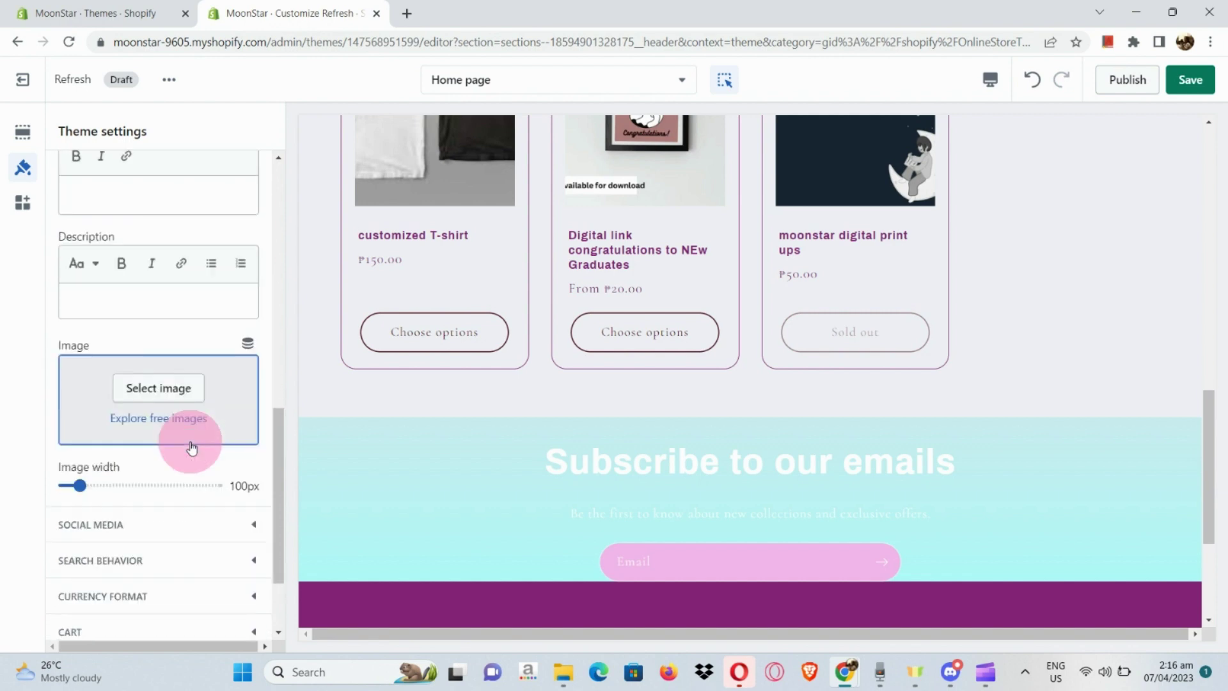
pyautogui.scroll(2, 191, 447)
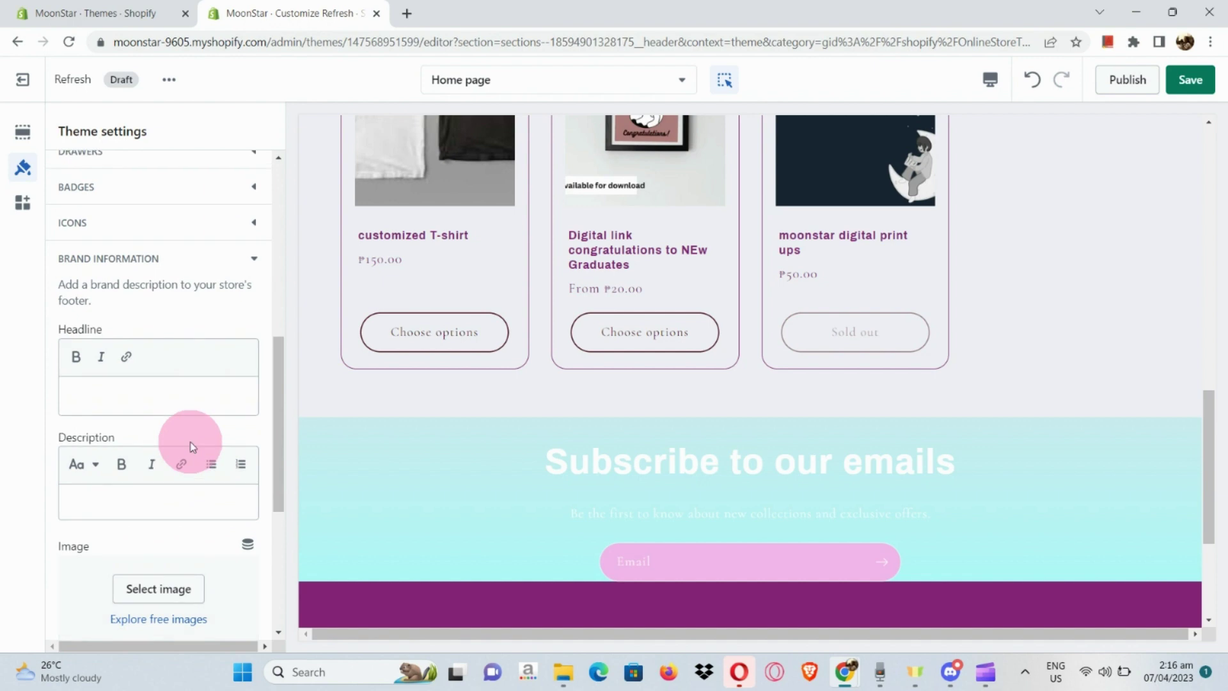
pyautogui.scroll(3, 403, 401)
pyautogui.scroll(6, 403, 401)
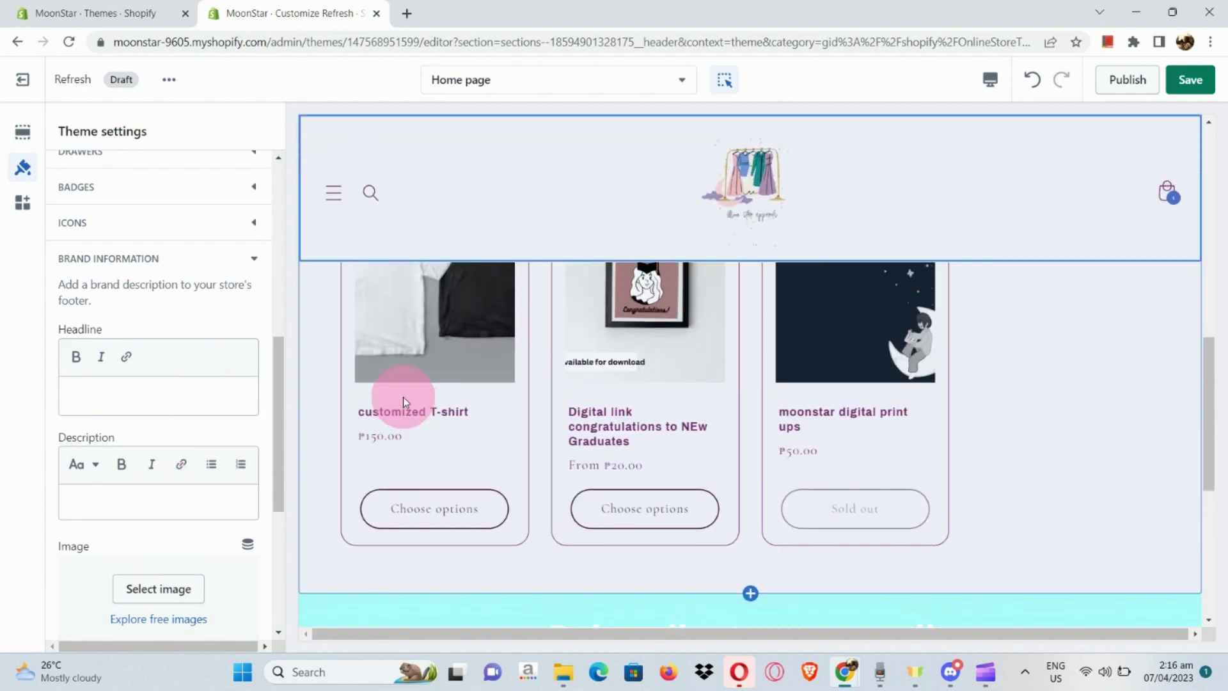
pyautogui.scroll(2, 403, 401)
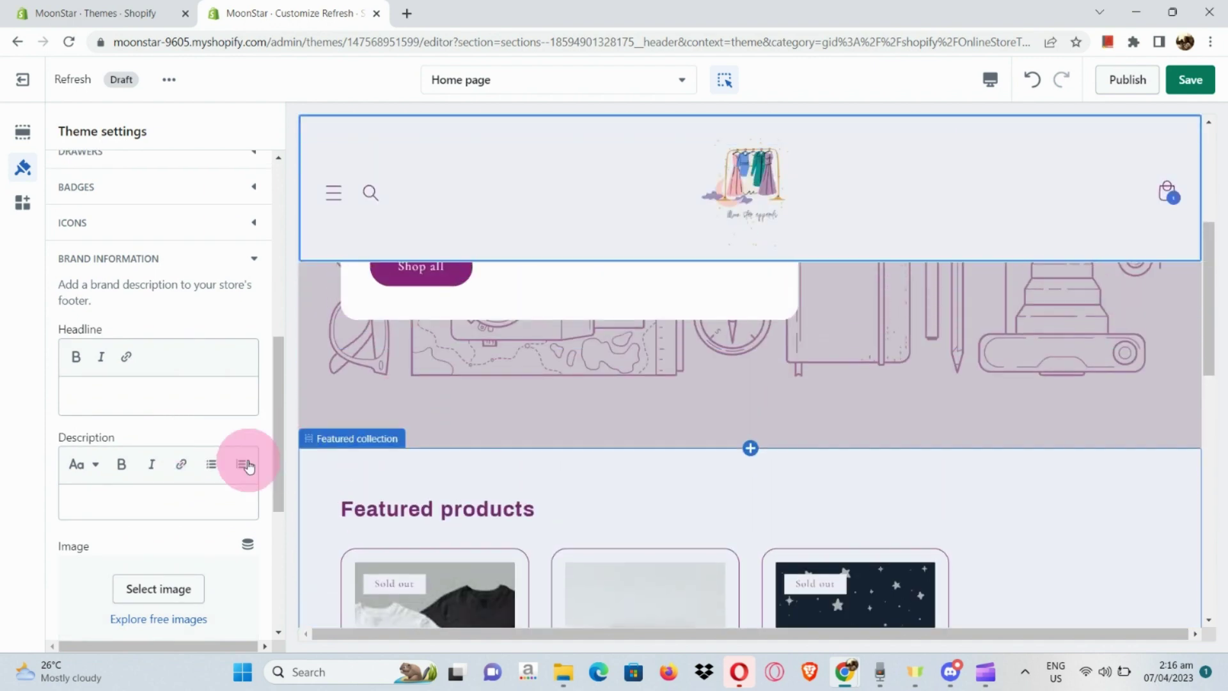
pyautogui.scroll(-3, 247, 466)
pyautogui.scroll(-2, 247, 466)
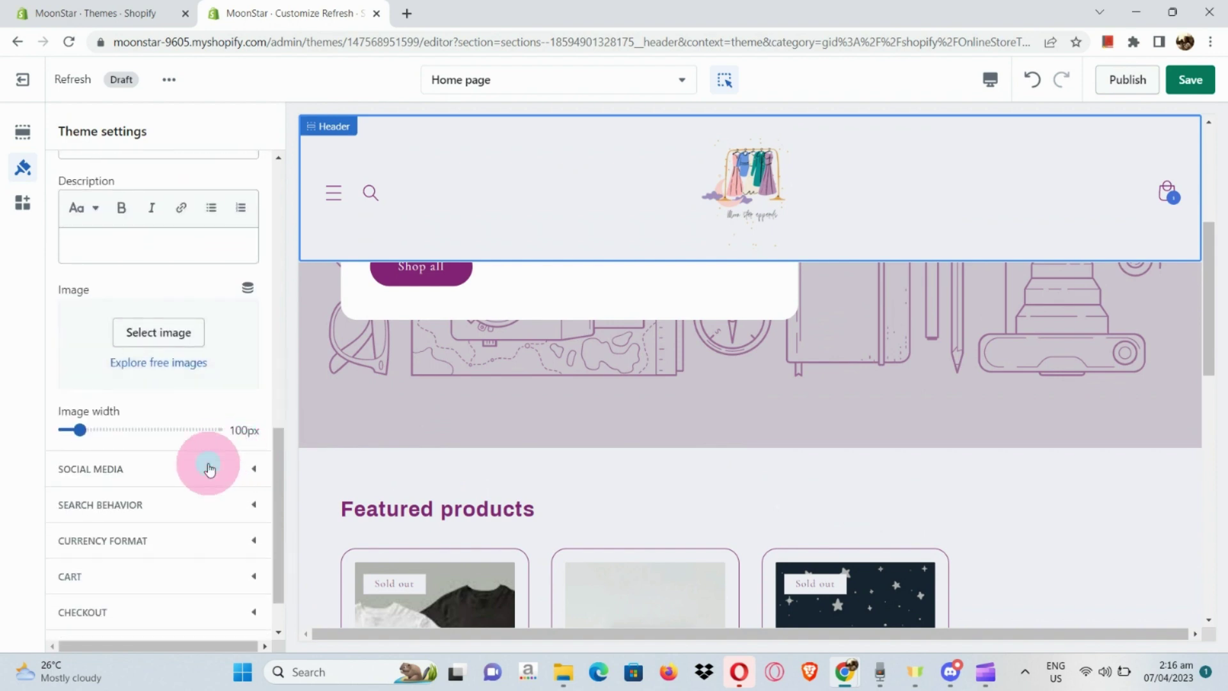
# Show the empty Social media account fields, down to Currency format, Cart and Checkout.
pyautogui.click(210, 469)
pyautogui.scroll(3, 209, 469)
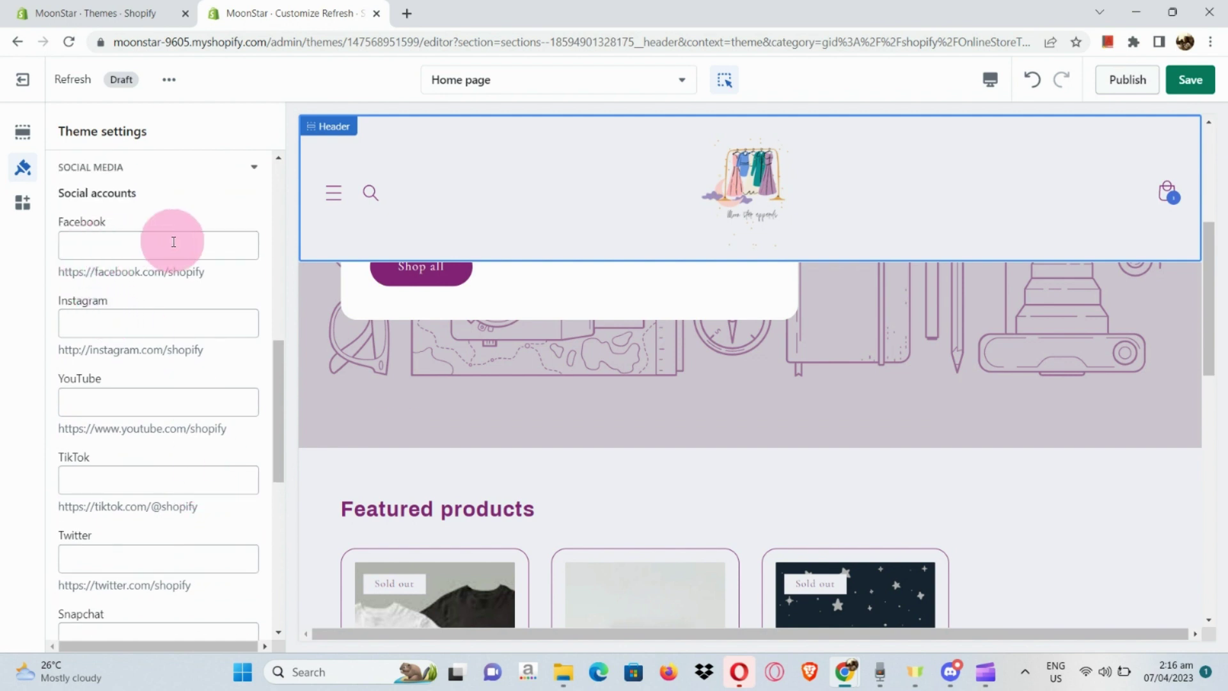
pyautogui.scroll(-8, 197, 357)
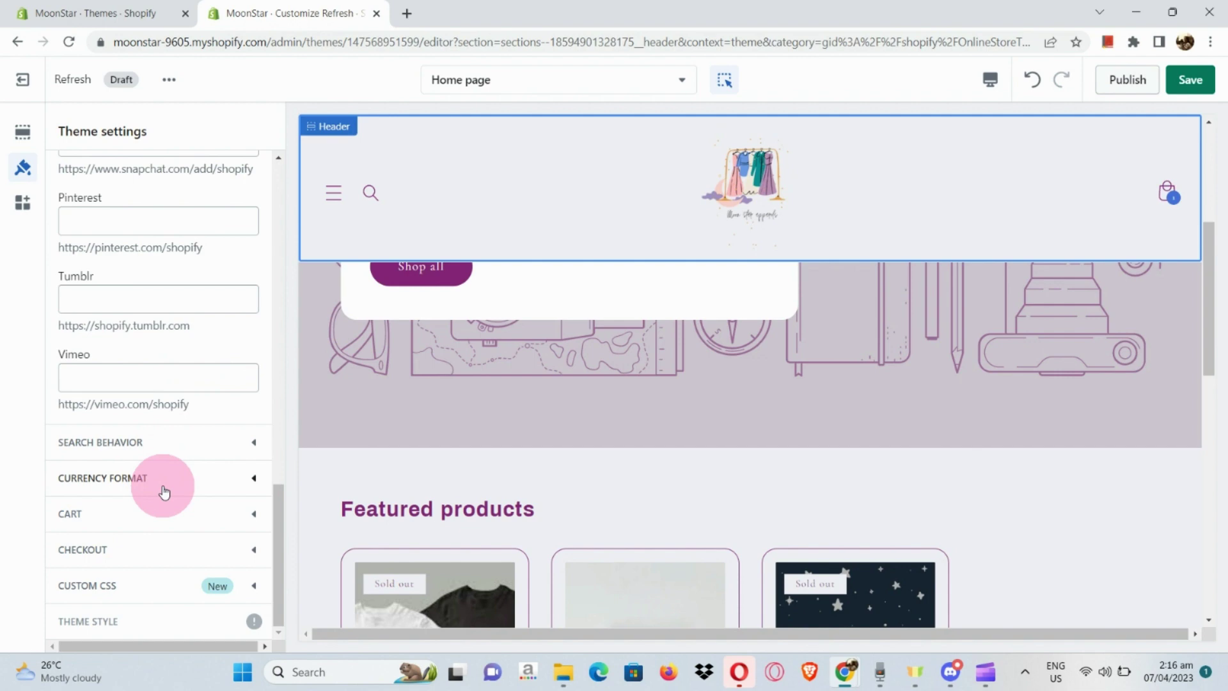
# Set Cart type to Popup notification and enable the cart note.
pyautogui.click(164, 510)
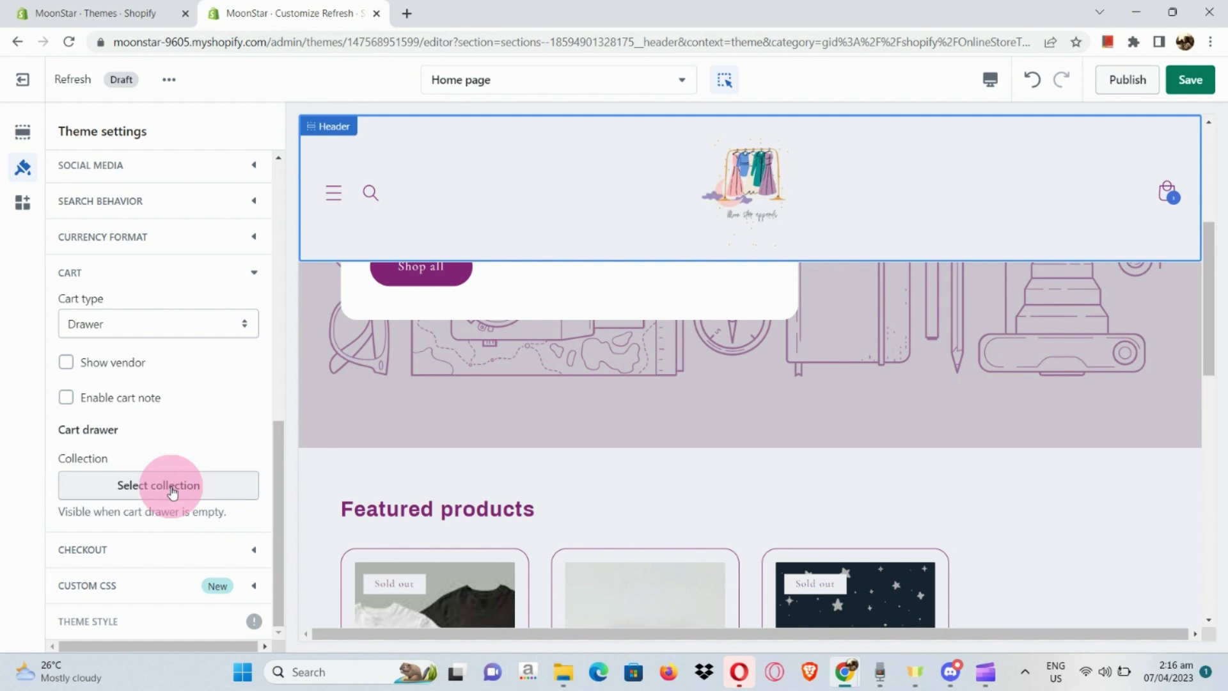
pyautogui.click(192, 323)
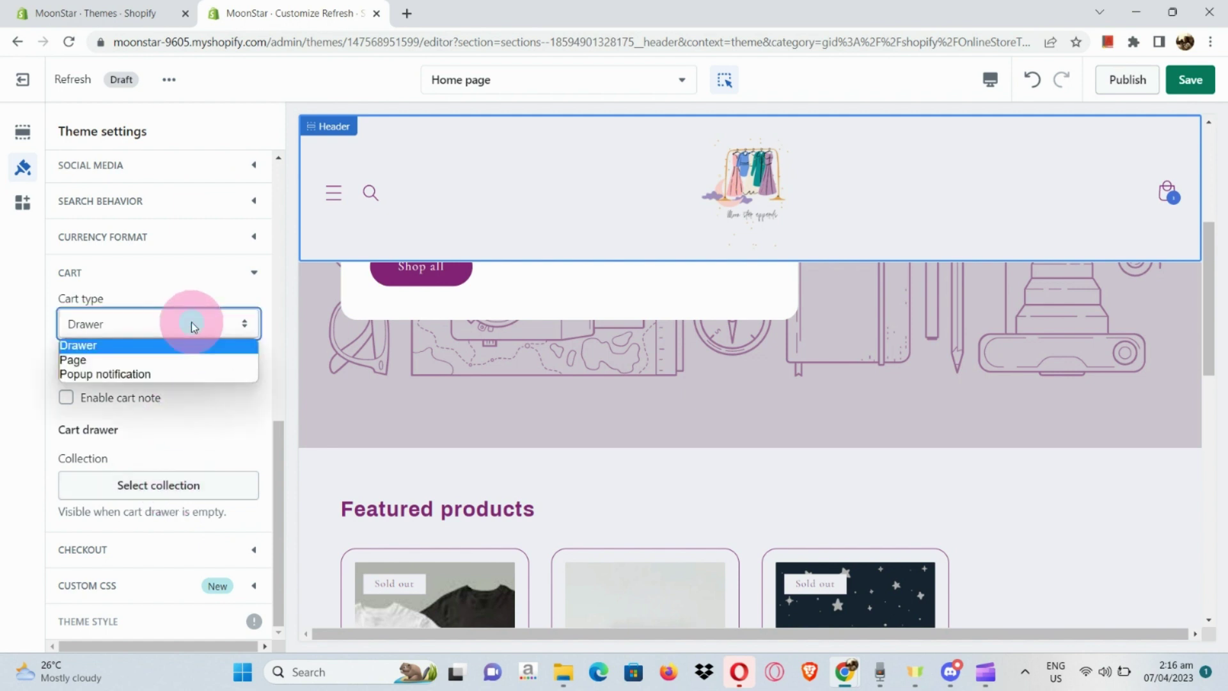
pyautogui.click(167, 375)
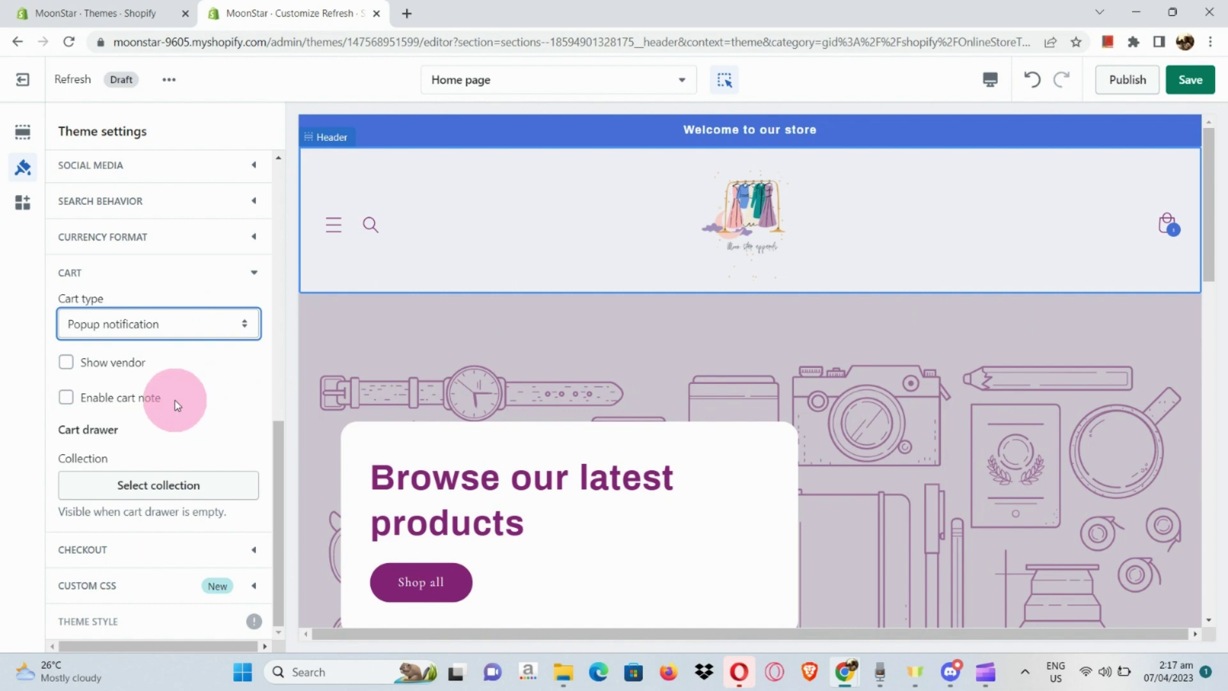
pyautogui.click(67, 398)
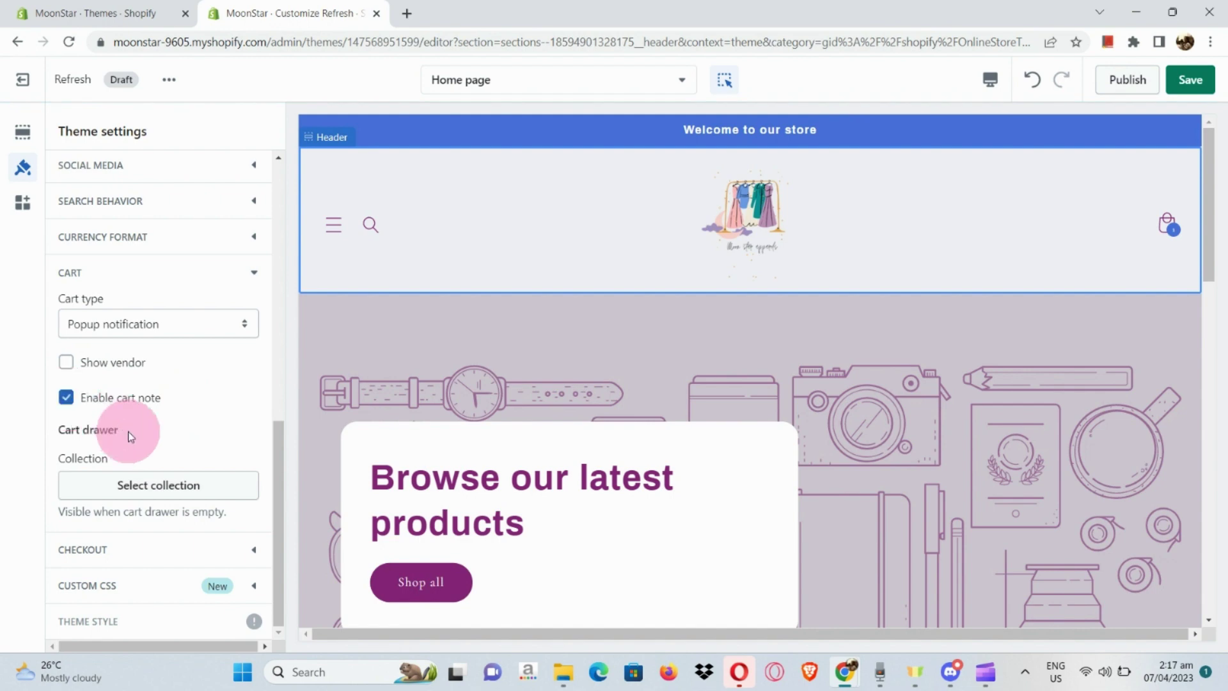
pyautogui.click(125, 560)
# Use the starry rita_commission_song_cover_grayscale_1 image as the checkout banner background.
pyautogui.scroll(-2, 123, 550)
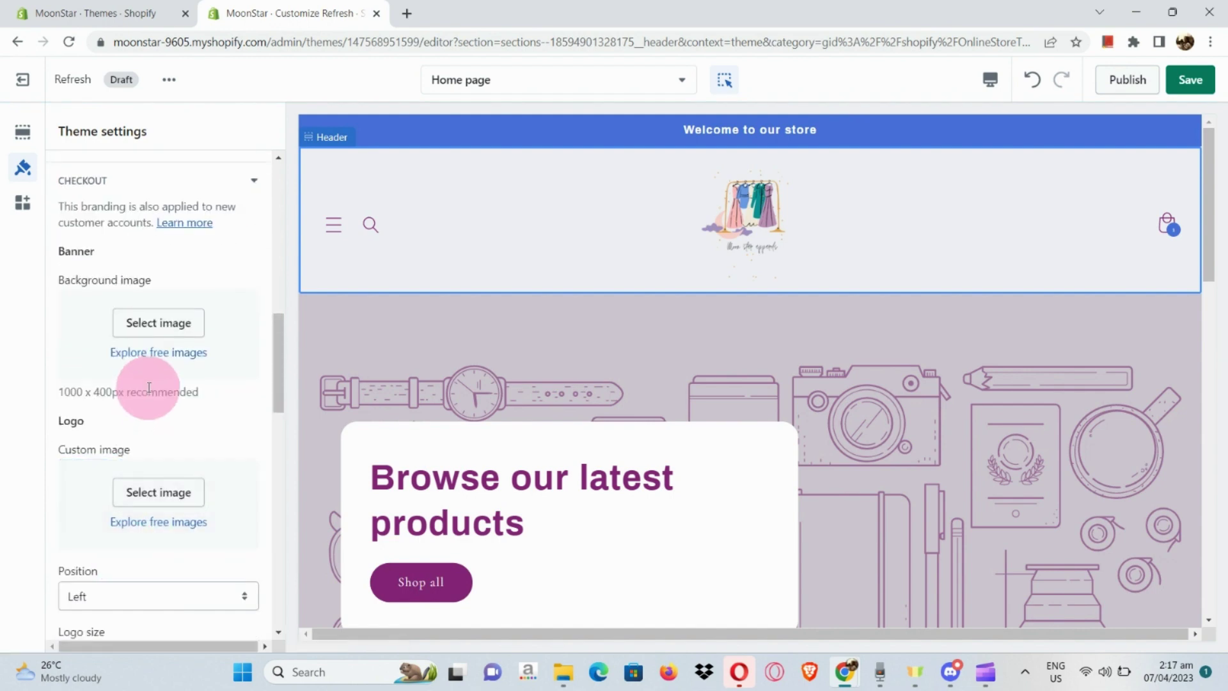
pyautogui.click(159, 327)
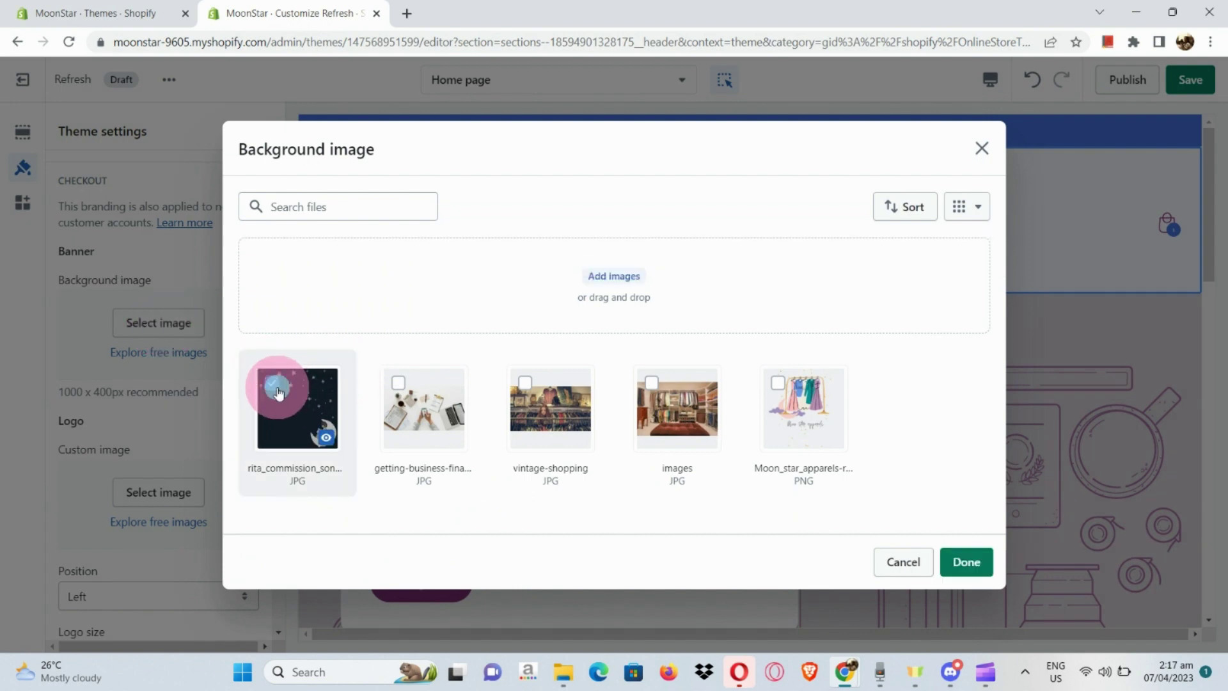
pyautogui.click(969, 563)
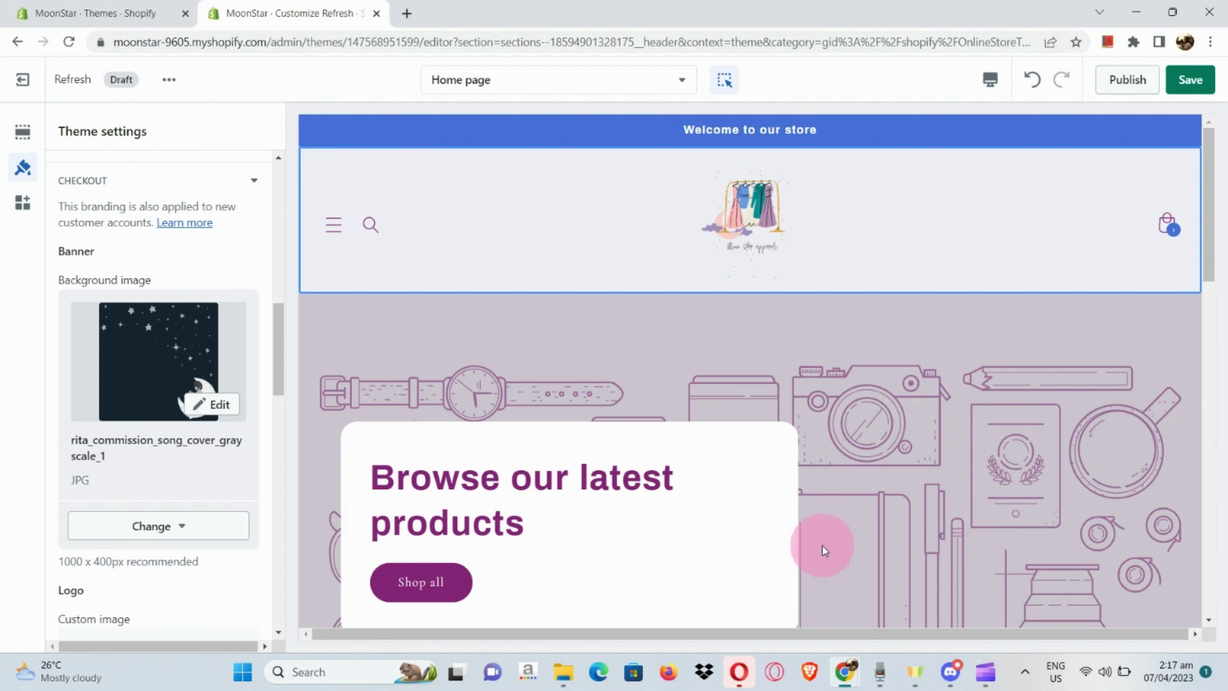
pyautogui.scroll(-3, 660, 424)
pyautogui.scroll(-10, 660, 424)
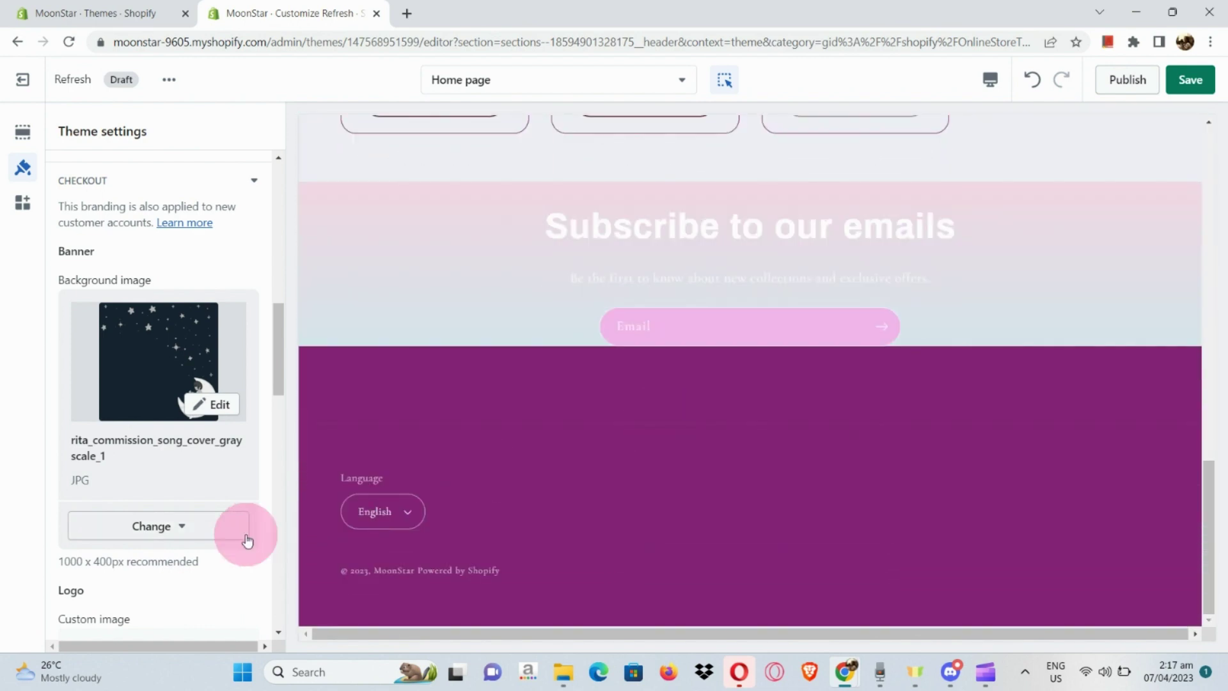
pyautogui.scroll(-2, 247, 537)
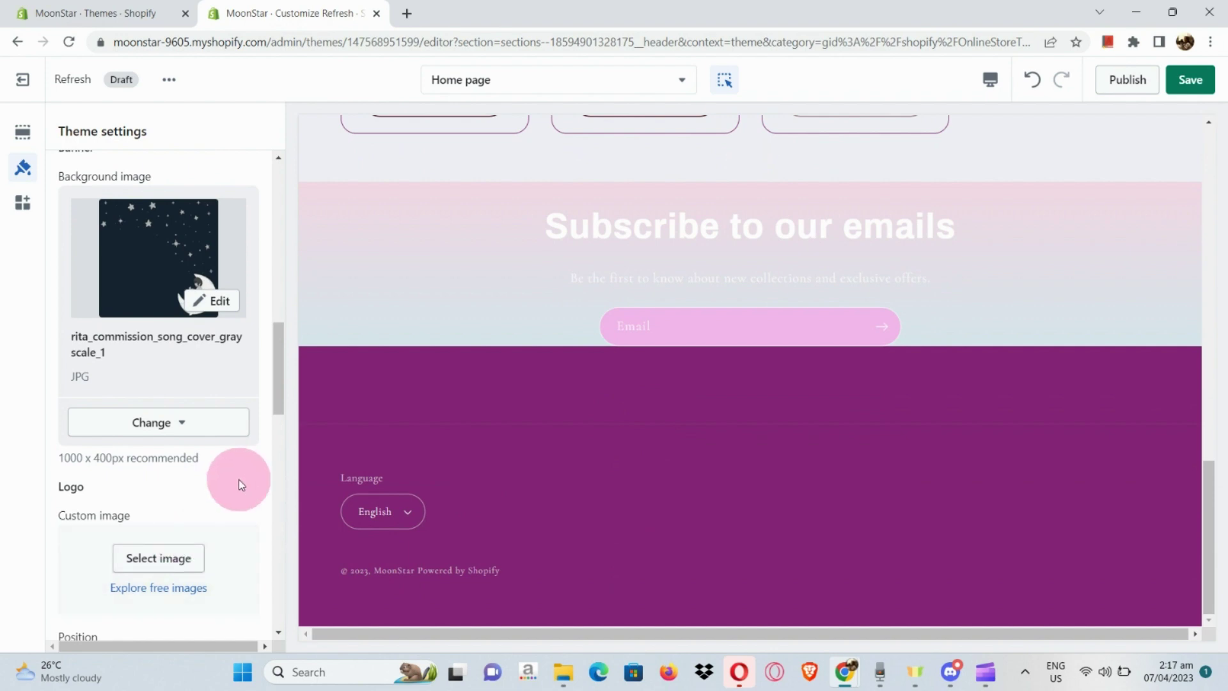
# Set the checkout logo image to the starry rita_commission picture.
pyautogui.click(167, 561)
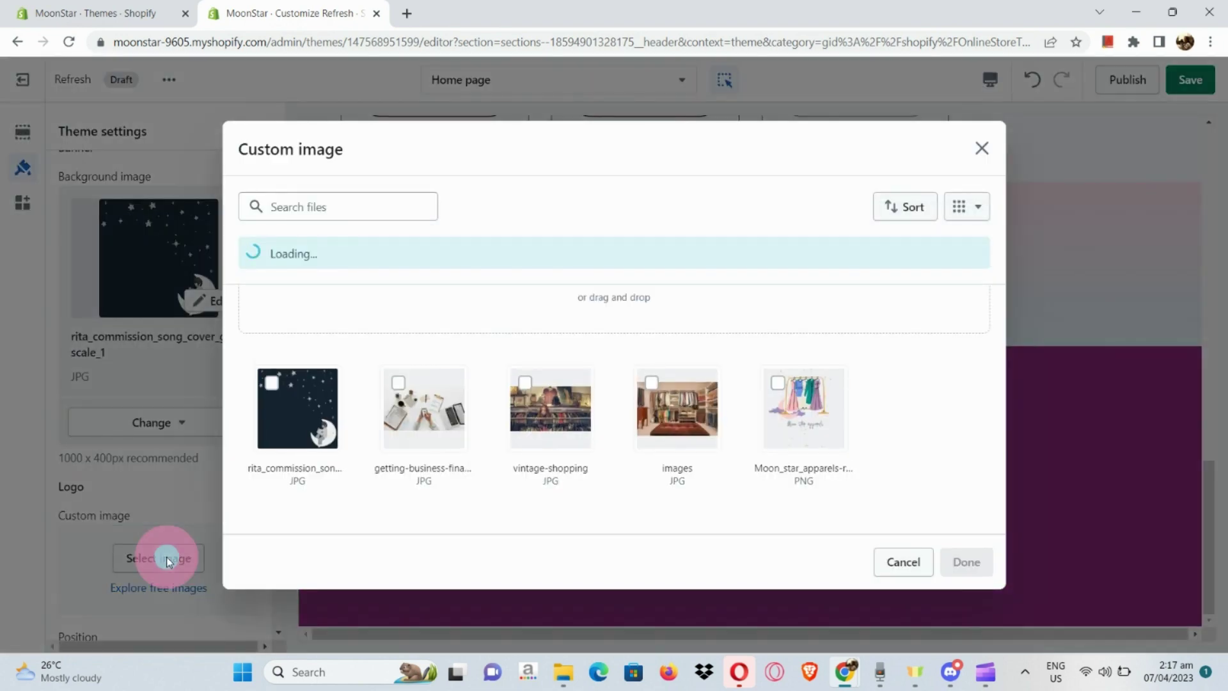
pyautogui.click(272, 384)
pyautogui.click(968, 561)
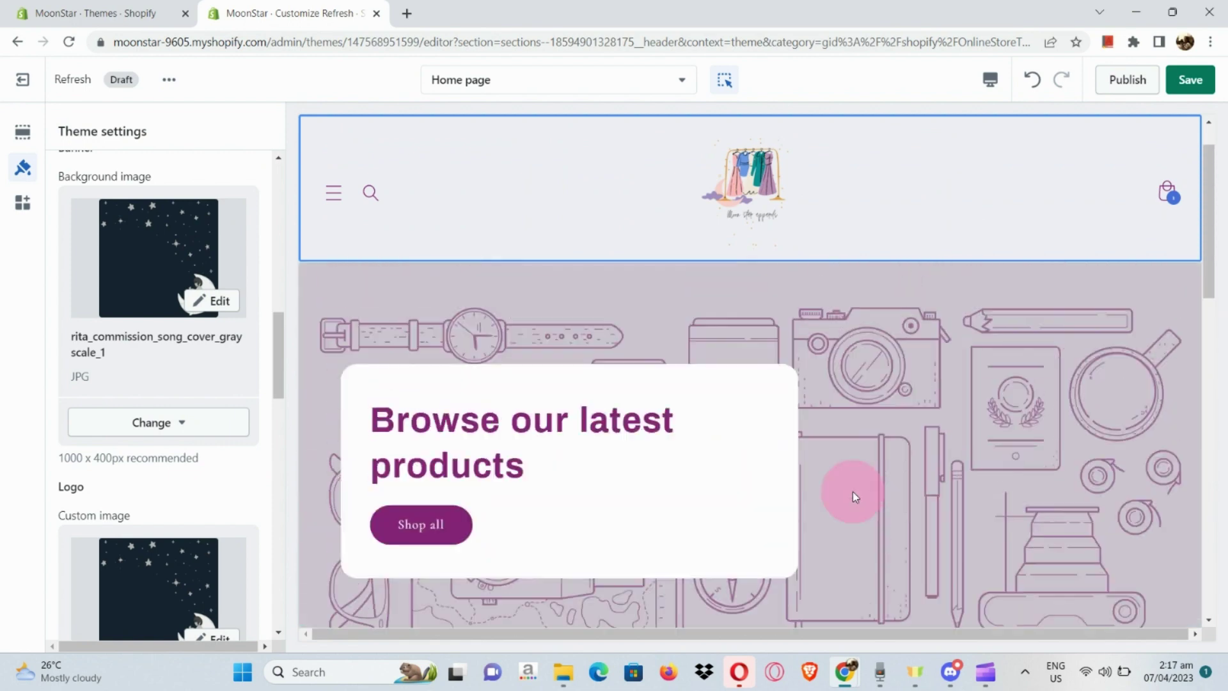
pyautogui.scroll(-5, 853, 491)
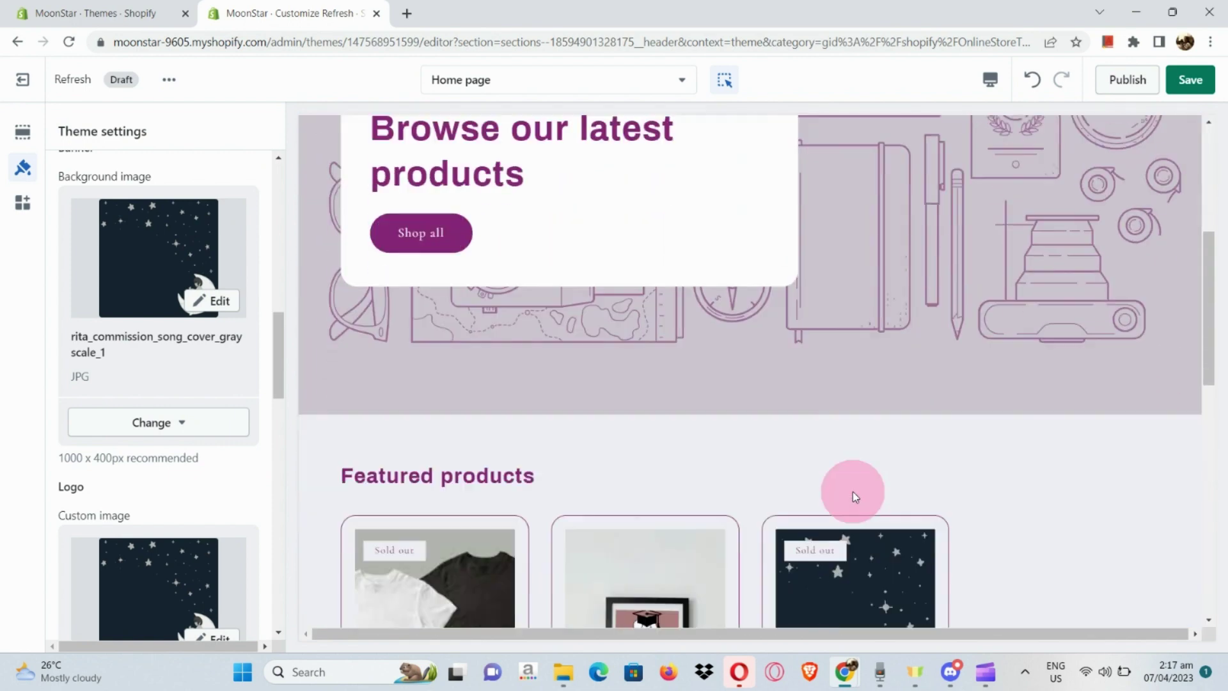
pyautogui.scroll(-2, 853, 491)
pyautogui.scroll(-3, 213, 529)
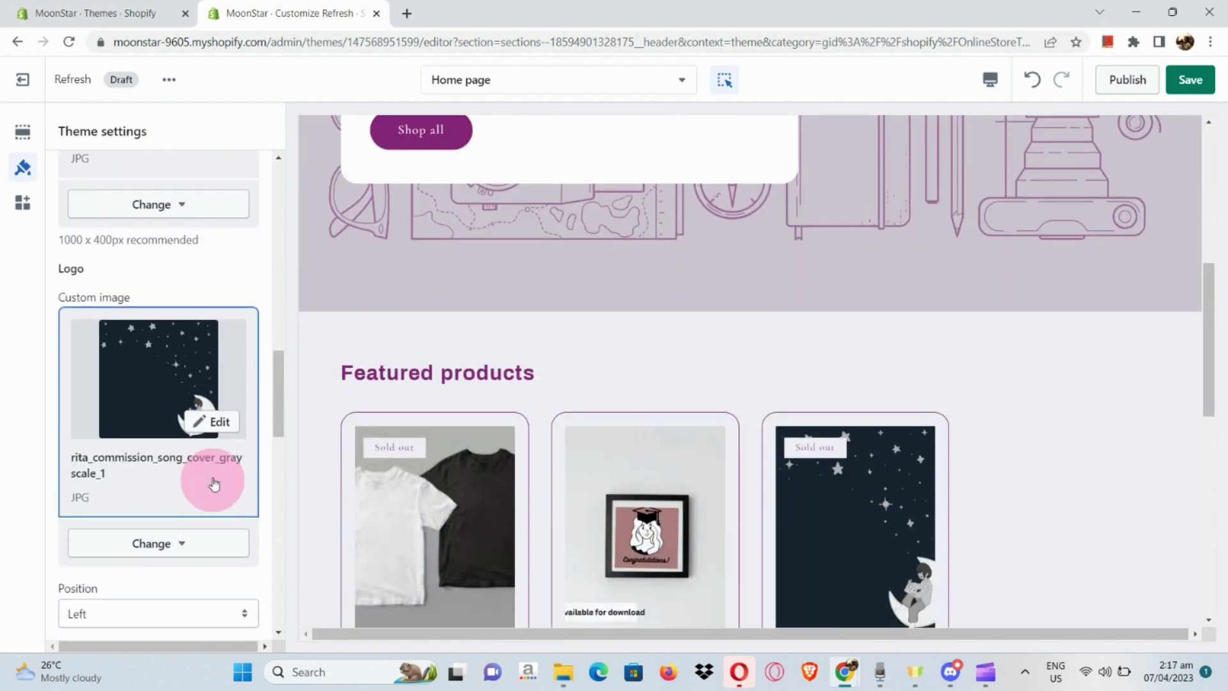
# Remove both the checkout logo image and the banner background image.
pyautogui.click(172, 543)
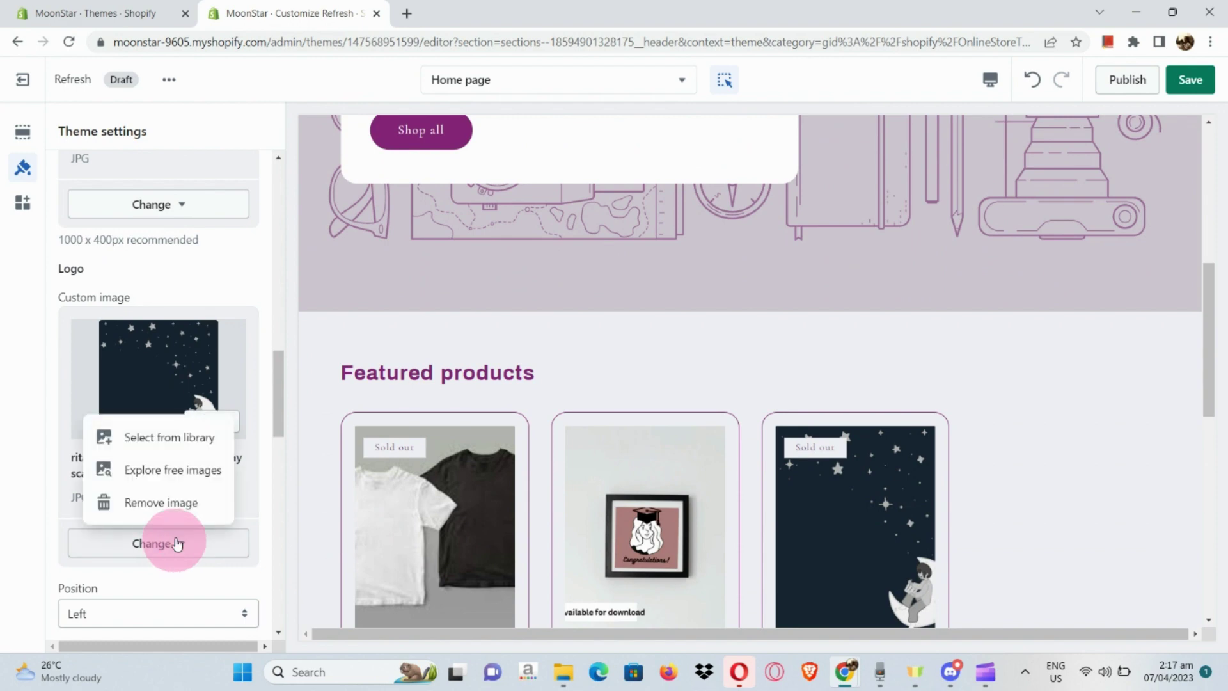
pyautogui.click(187, 503)
pyautogui.scroll(3, 185, 504)
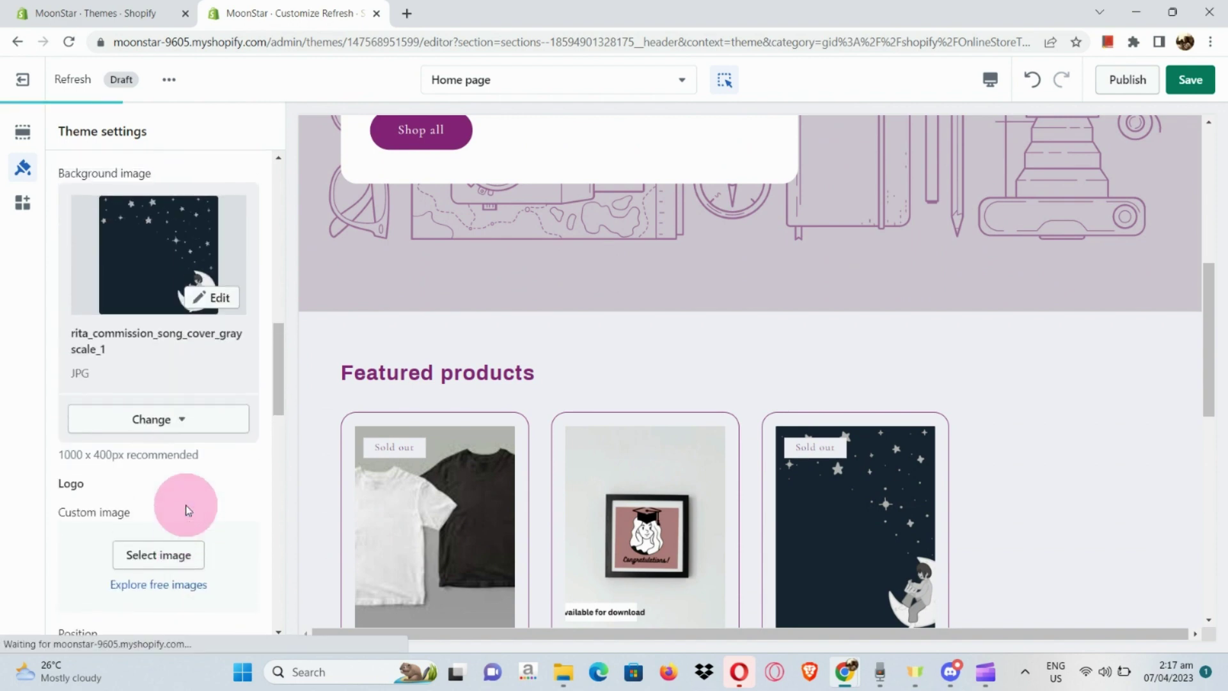
pyautogui.click(202, 421)
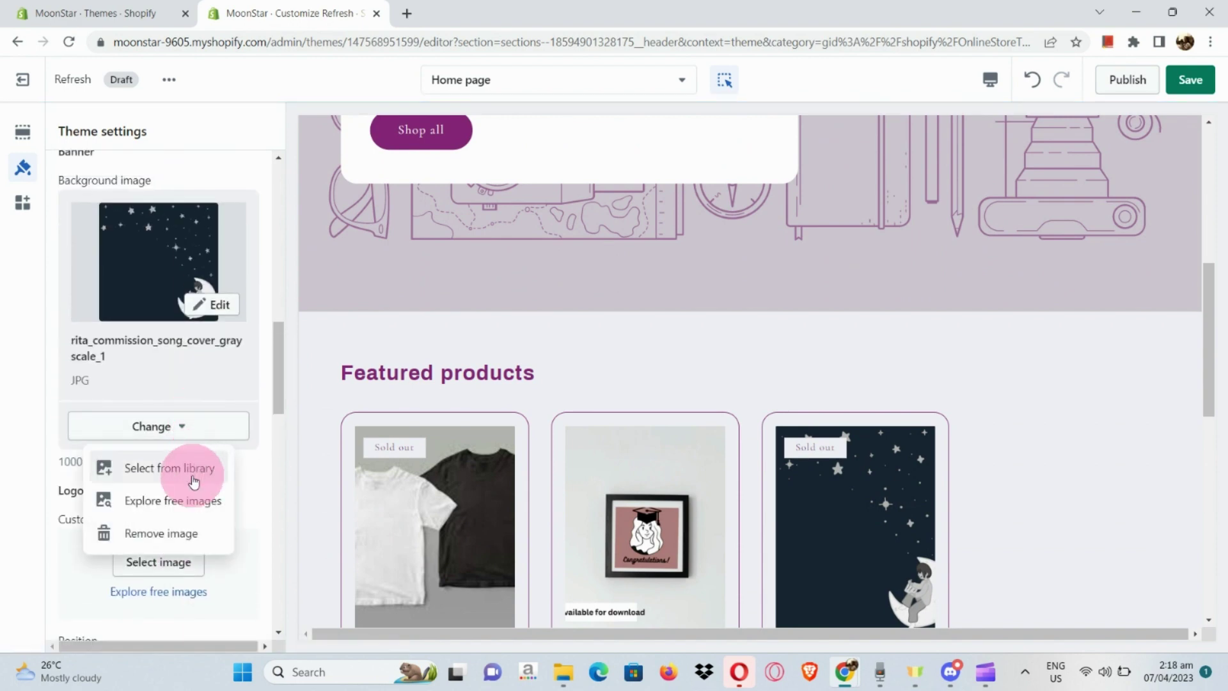
pyautogui.click(174, 531)
# Make the starry rita_commission image the main content area background.
pyautogui.scroll(-3, 170, 522)
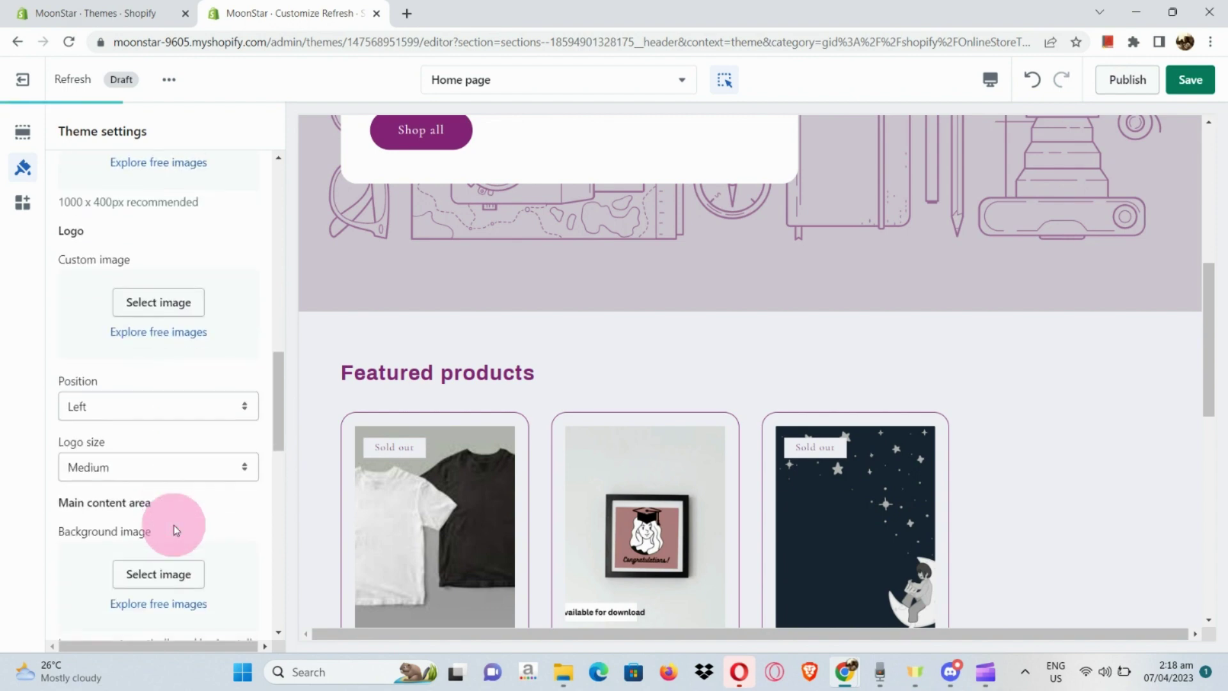
pyautogui.scroll(-2, 172, 498)
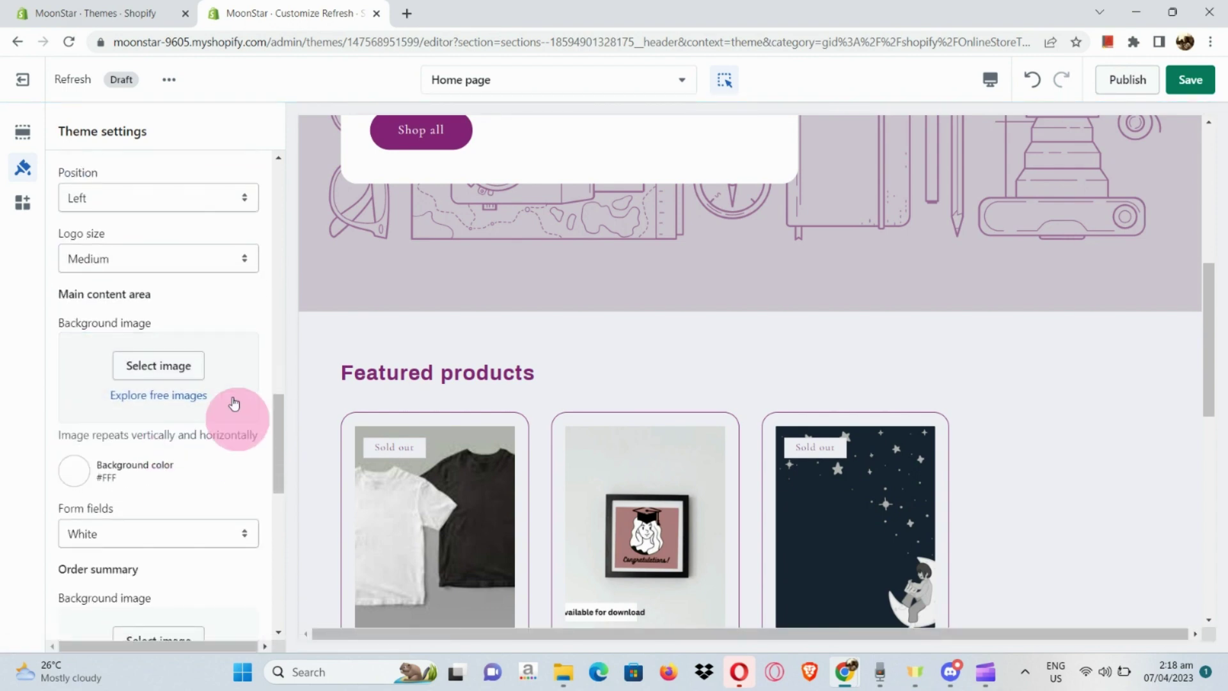
pyautogui.click(130, 372)
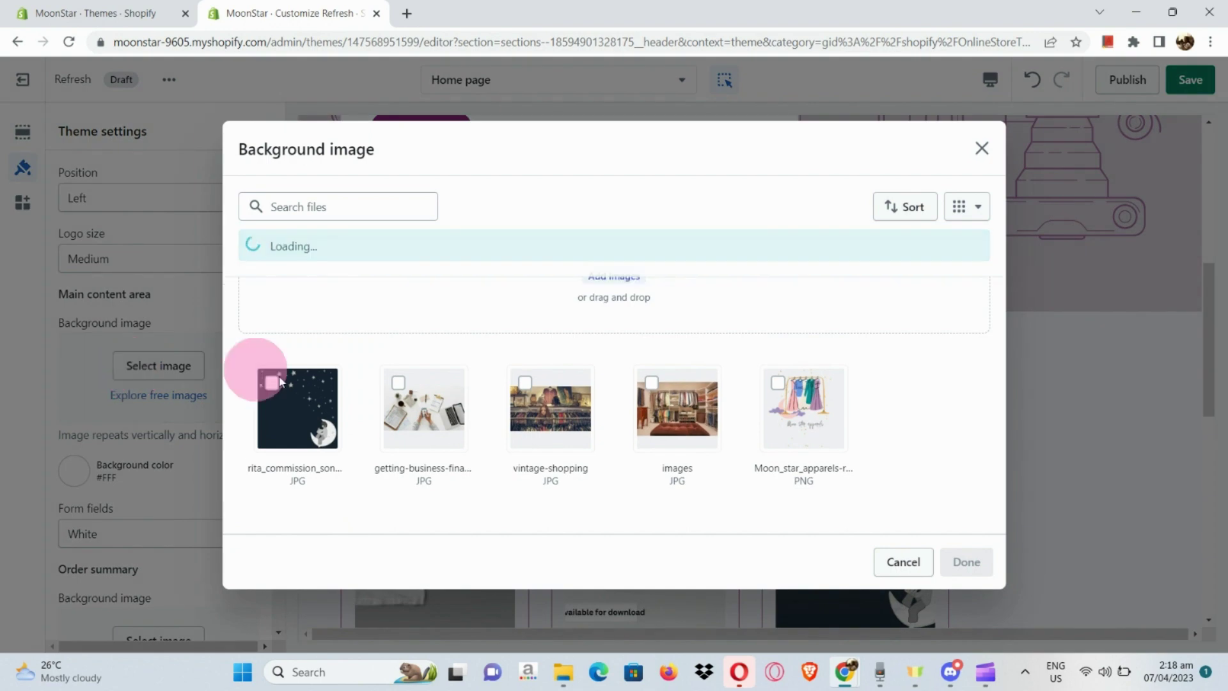
pyautogui.click(277, 389)
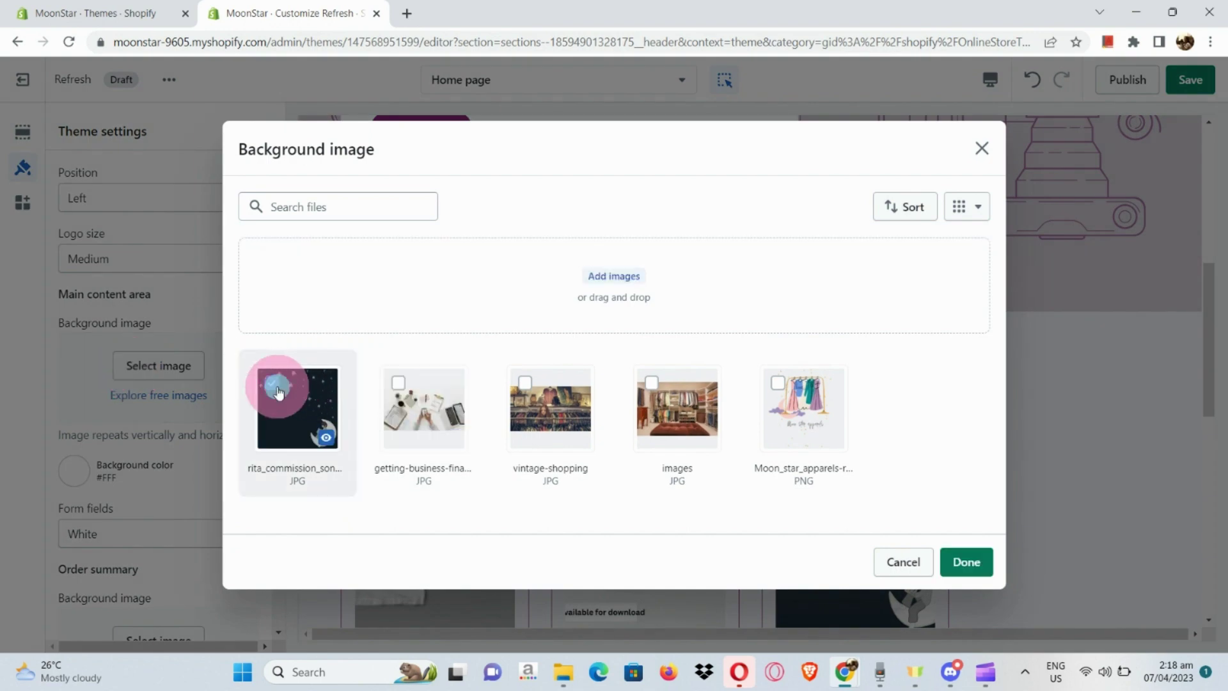
pyautogui.click(964, 559)
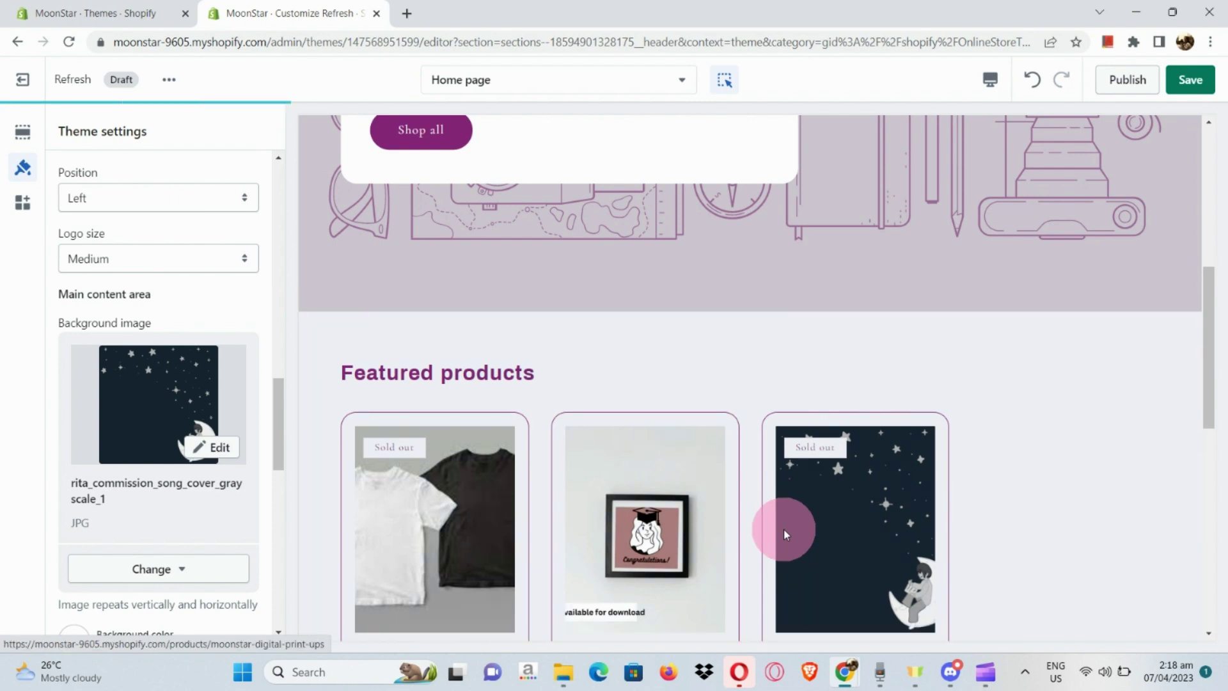
pyautogui.click(935, 212)
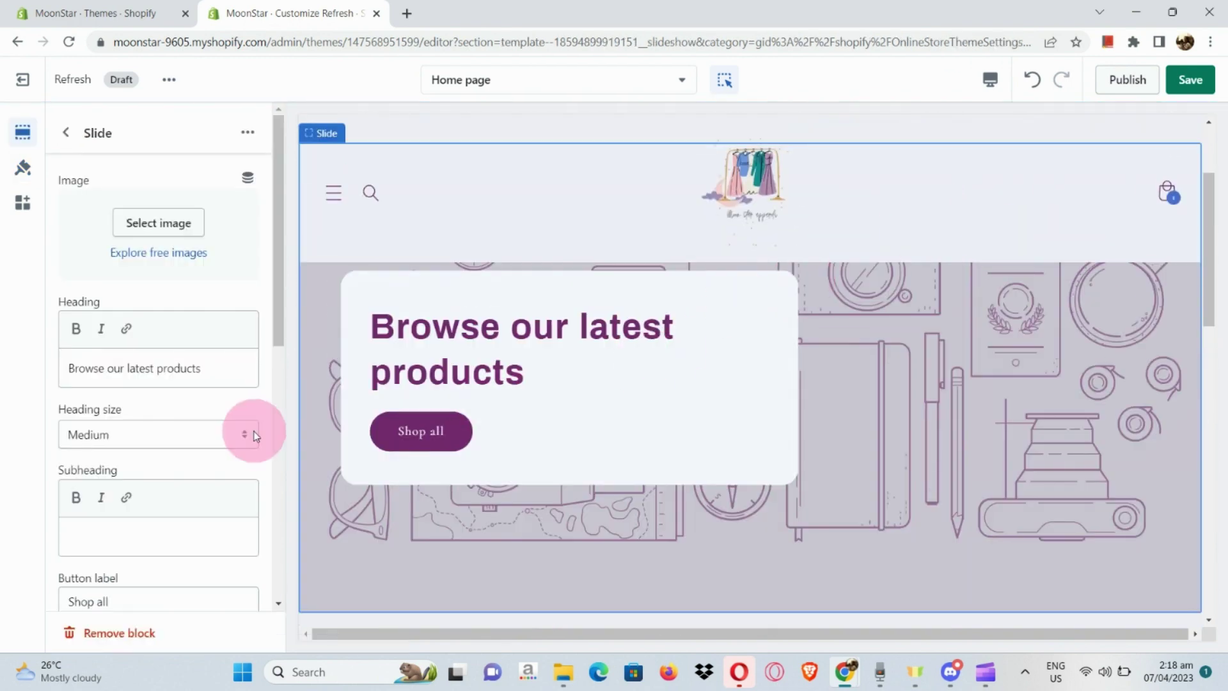
pyautogui.click(163, 221)
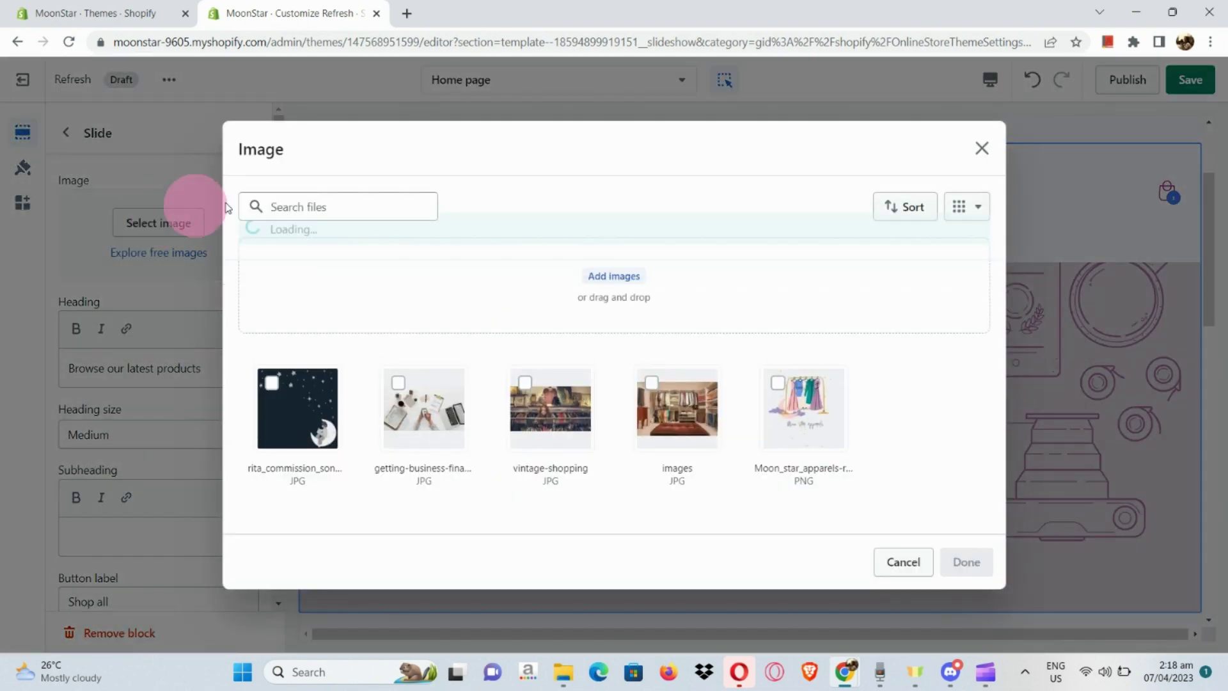
pyautogui.click(271, 385)
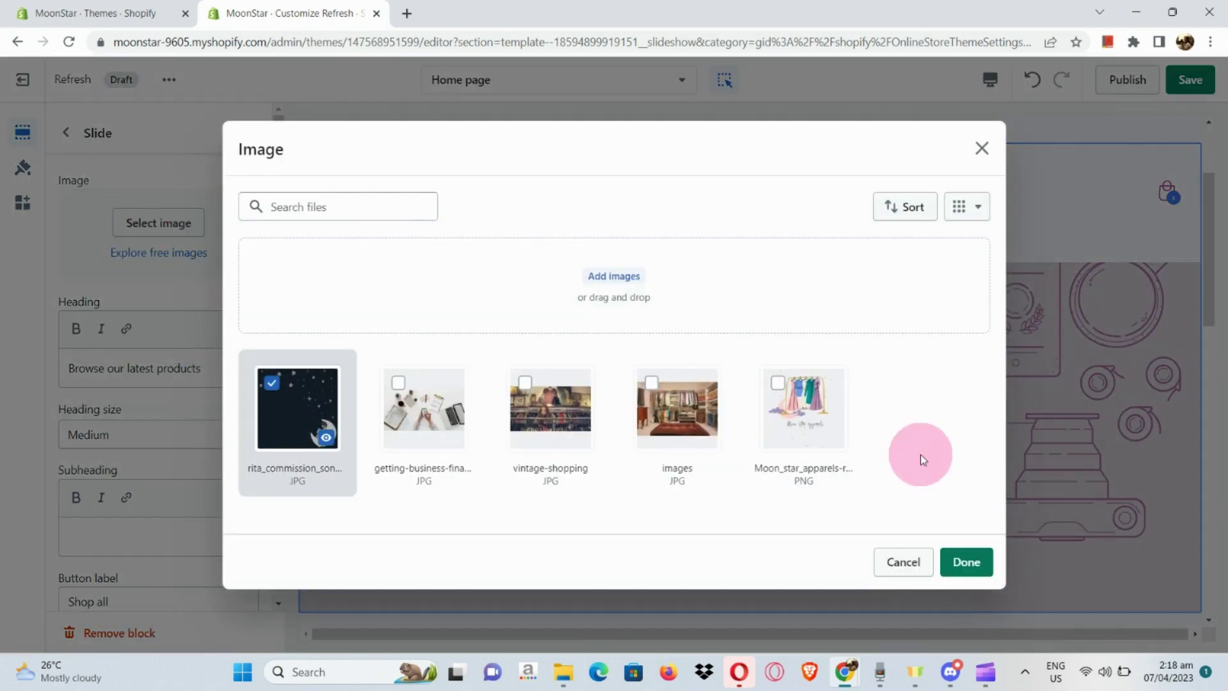
pyautogui.click(959, 561)
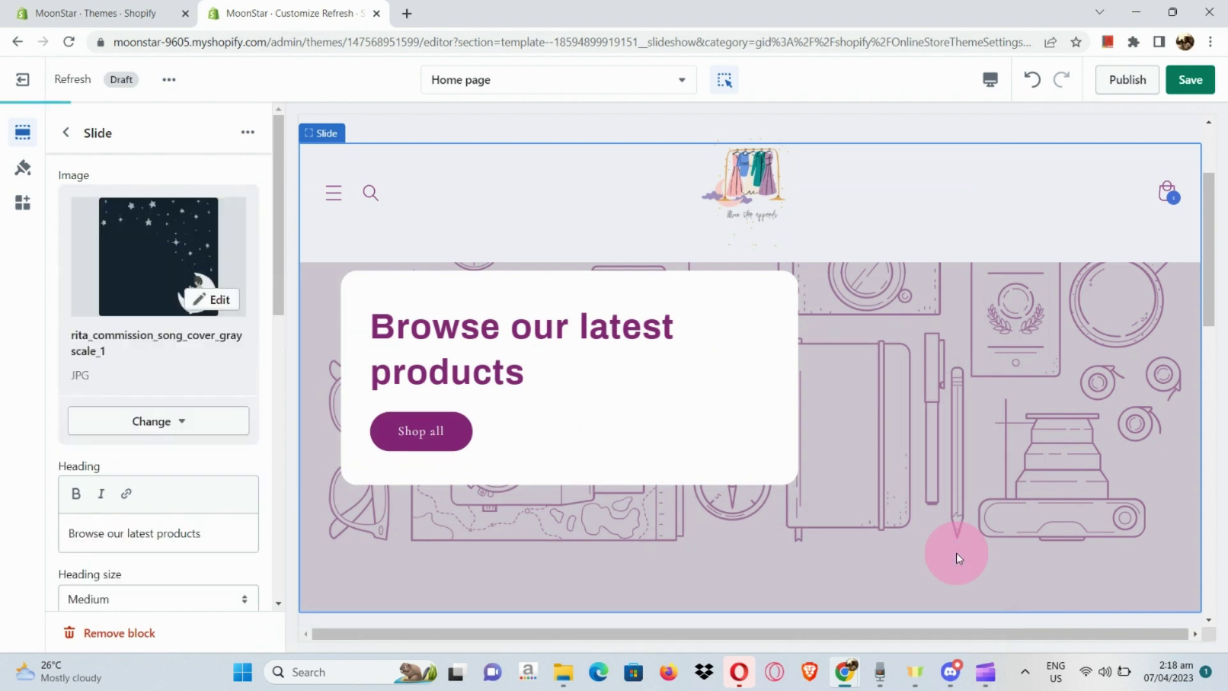
pyautogui.scroll(-8, 957, 552)
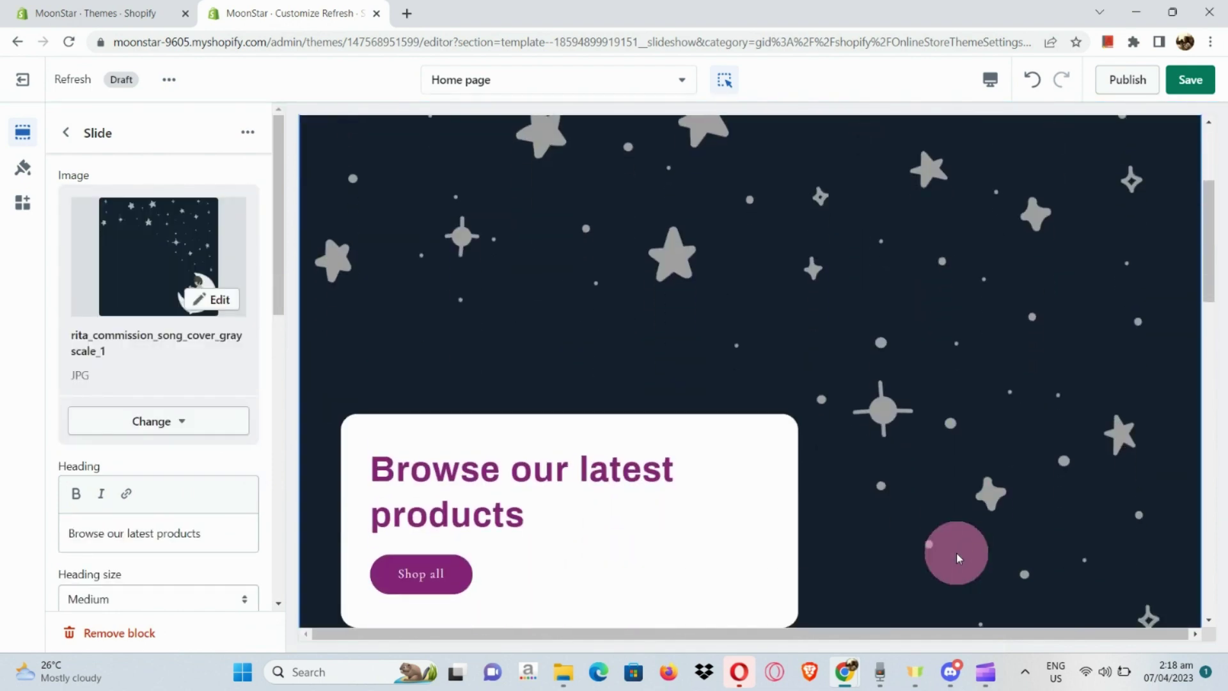
pyautogui.scroll(-4, 957, 552)
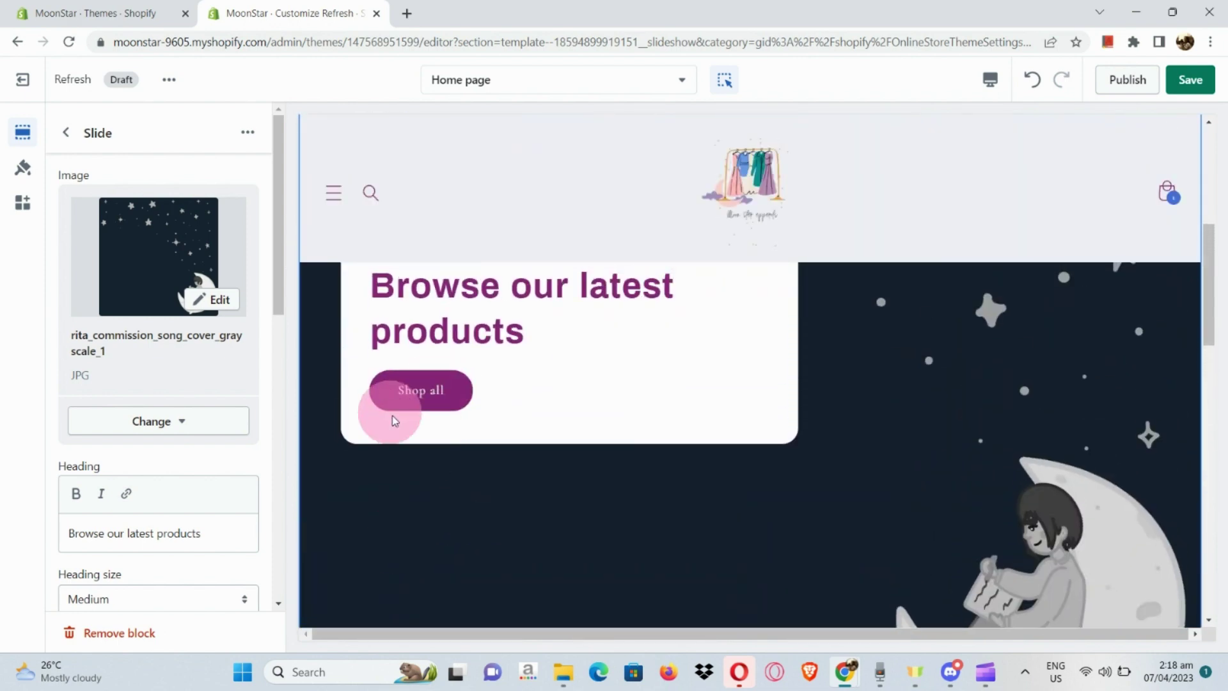
pyautogui.scroll(-6, 409, 420)
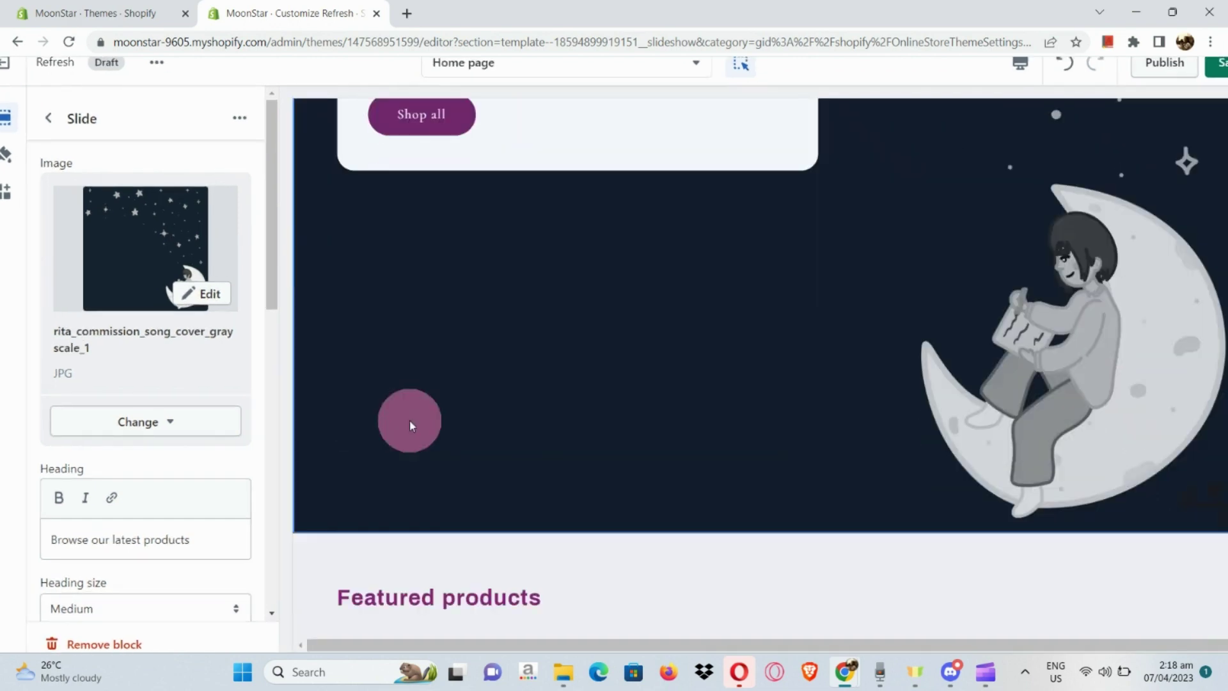
pyautogui.scroll(-10, 396, 448)
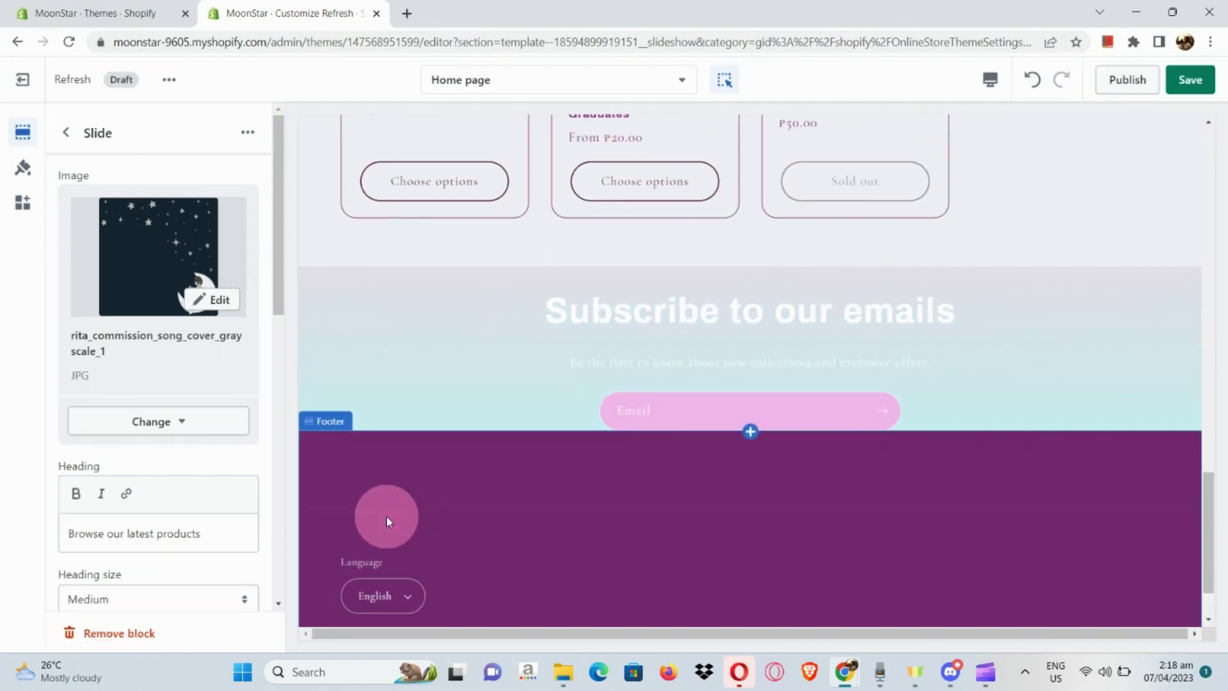
pyautogui.scroll(-2, 386, 516)
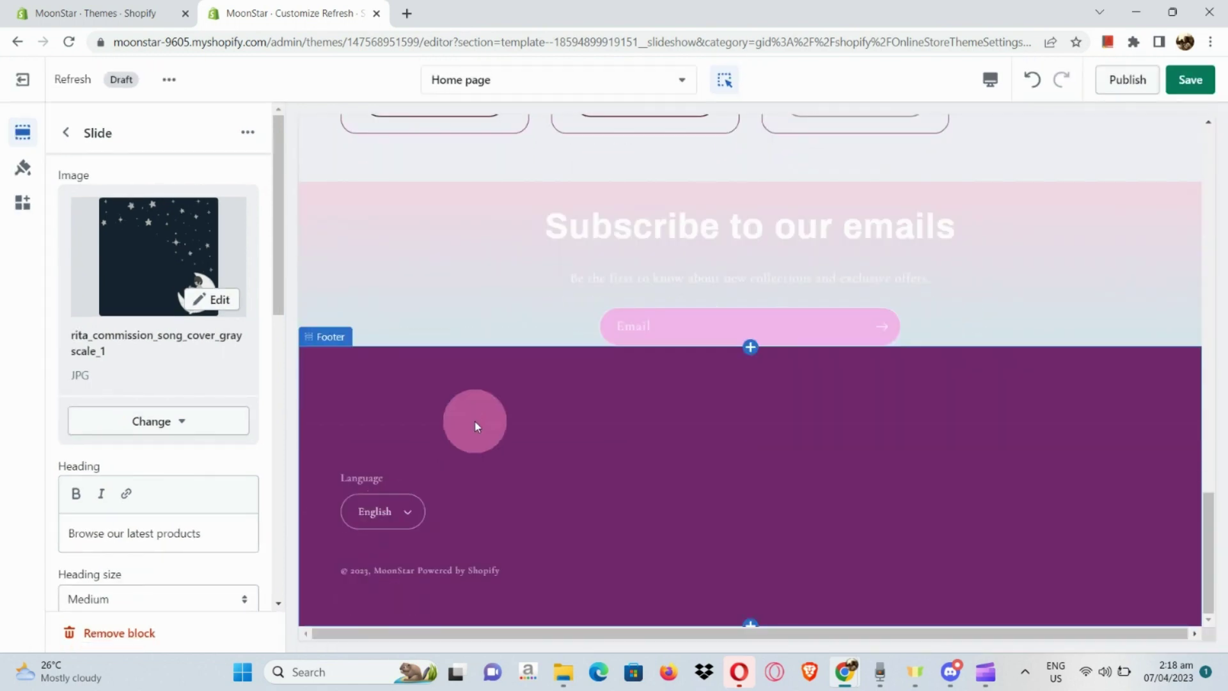
pyautogui.scroll(-8, 242, 422)
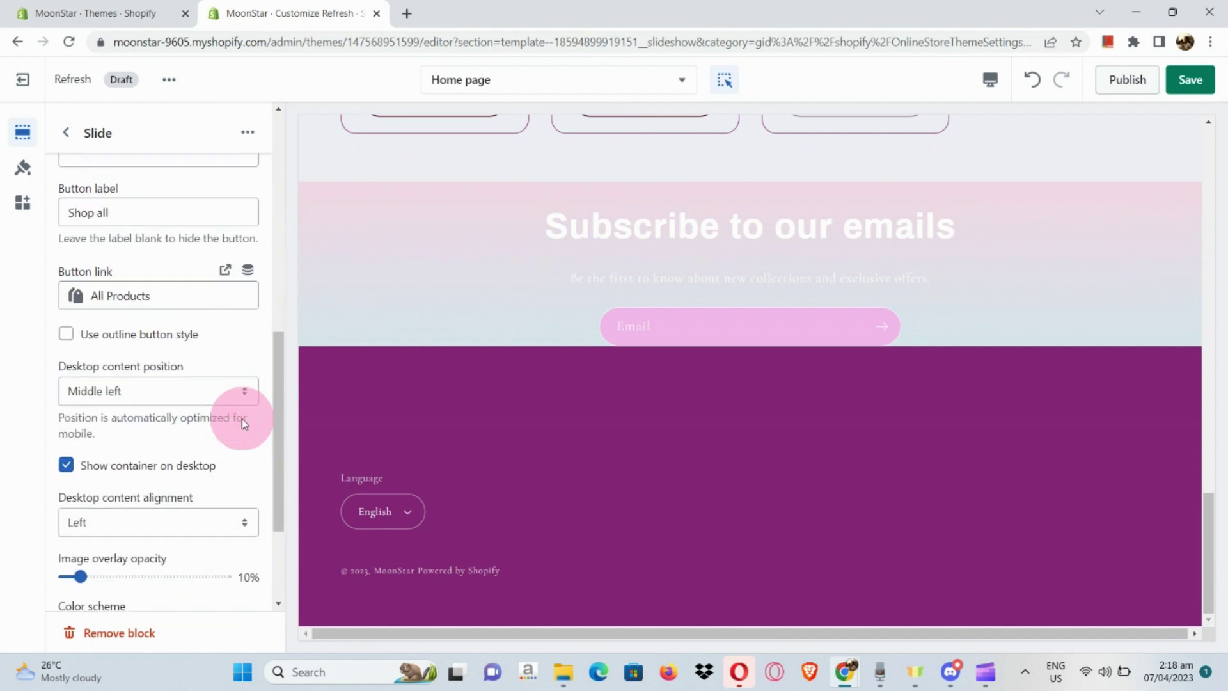
pyautogui.scroll(-2, 242, 422)
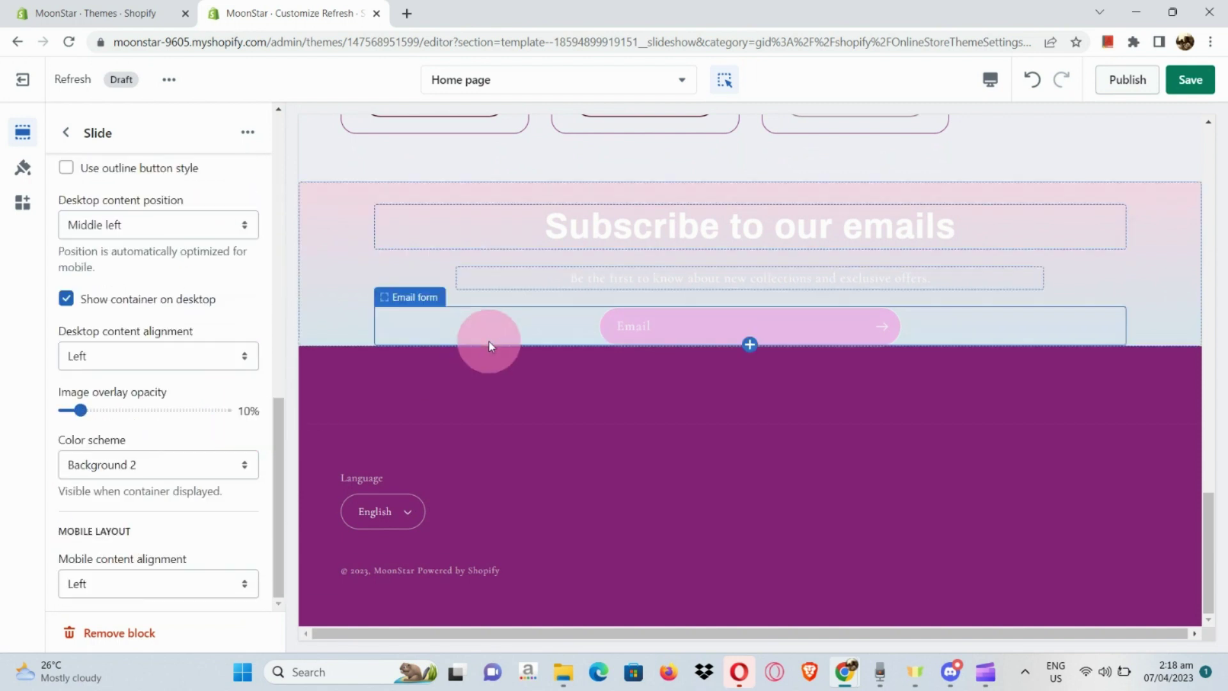
# Switch on the Judge.me Core Snippet toggle under App embeds.
pyautogui.click(20, 170)
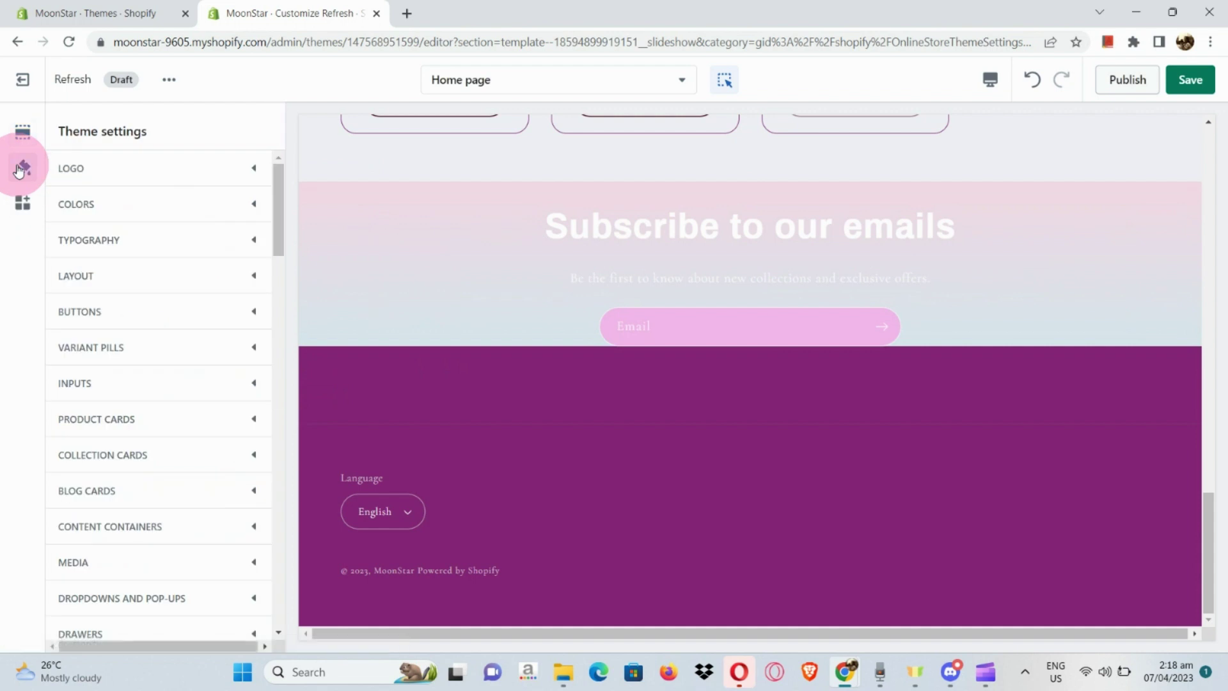
pyautogui.click(23, 202)
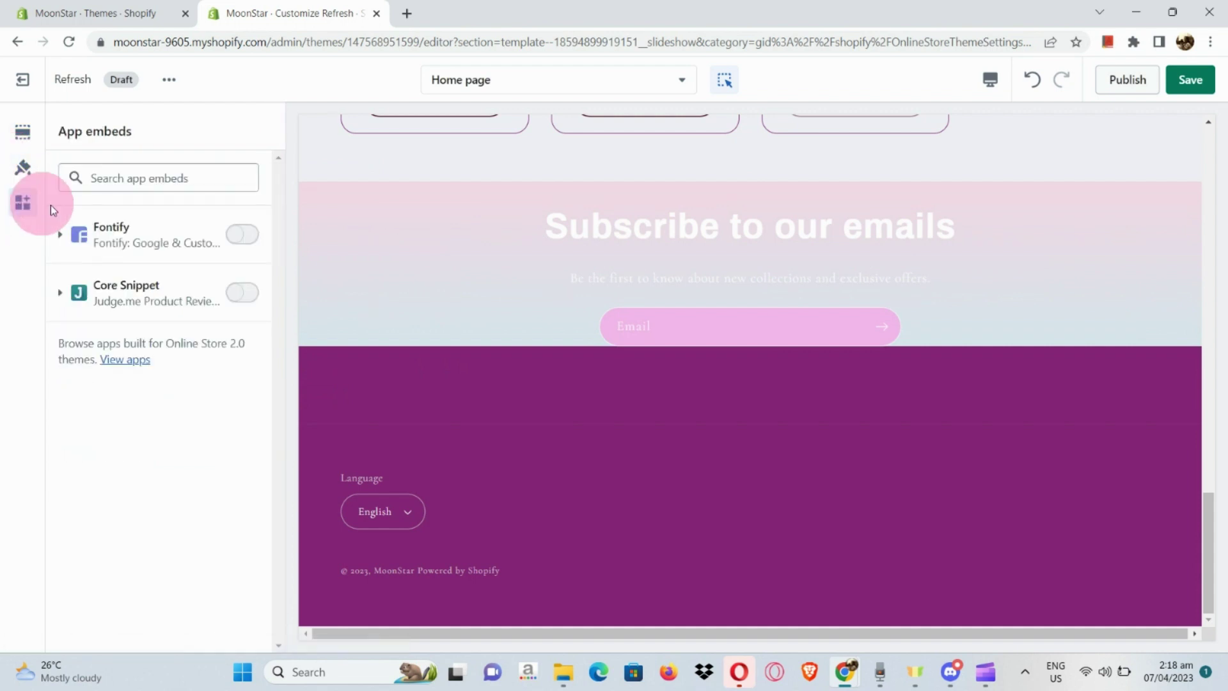
pyautogui.click(243, 295)
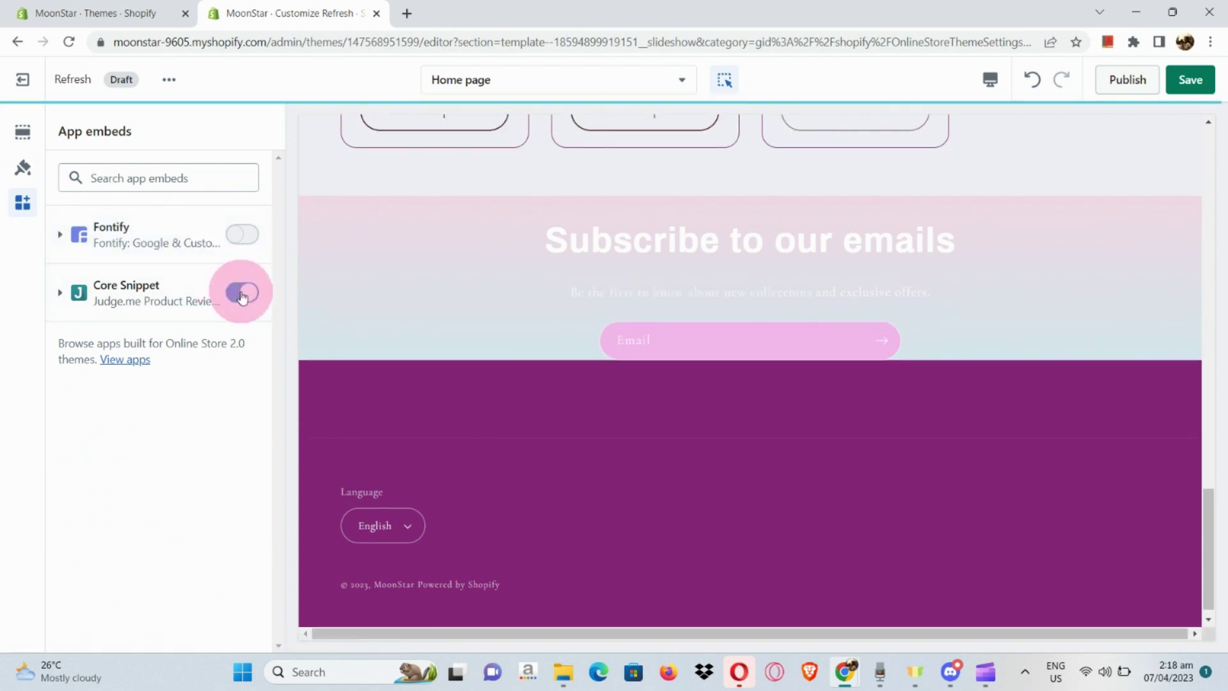
pyautogui.scroll(6, 375, 336)
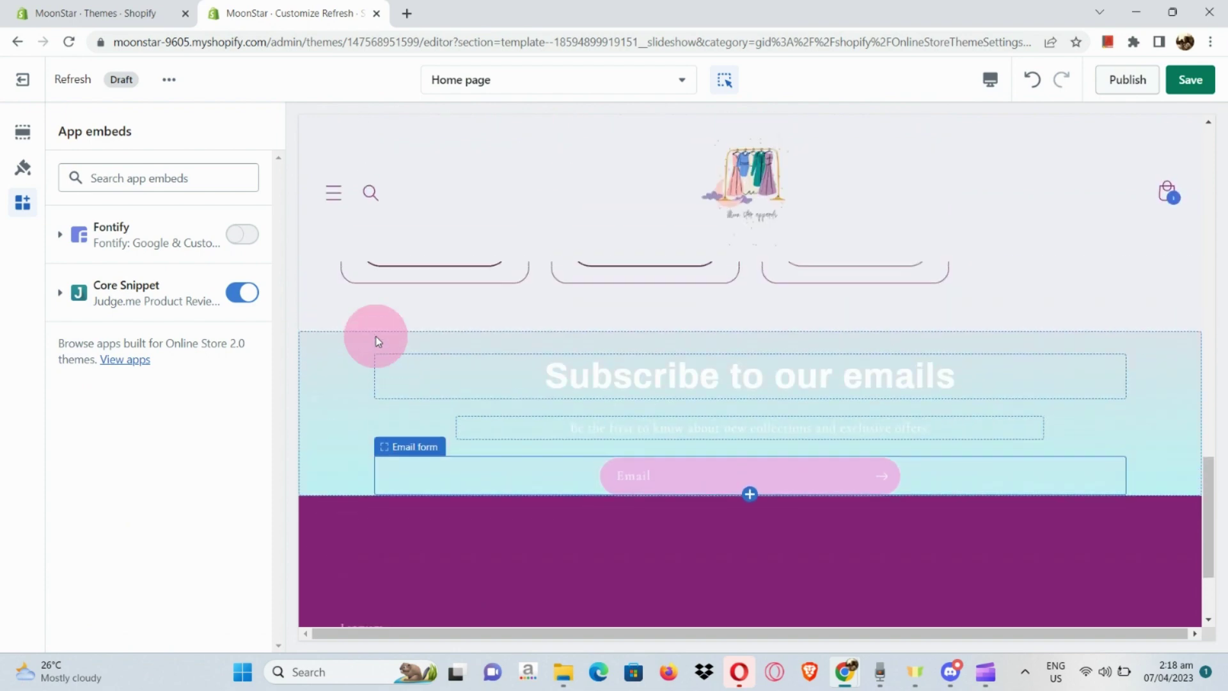
pyautogui.scroll(8, 375, 341)
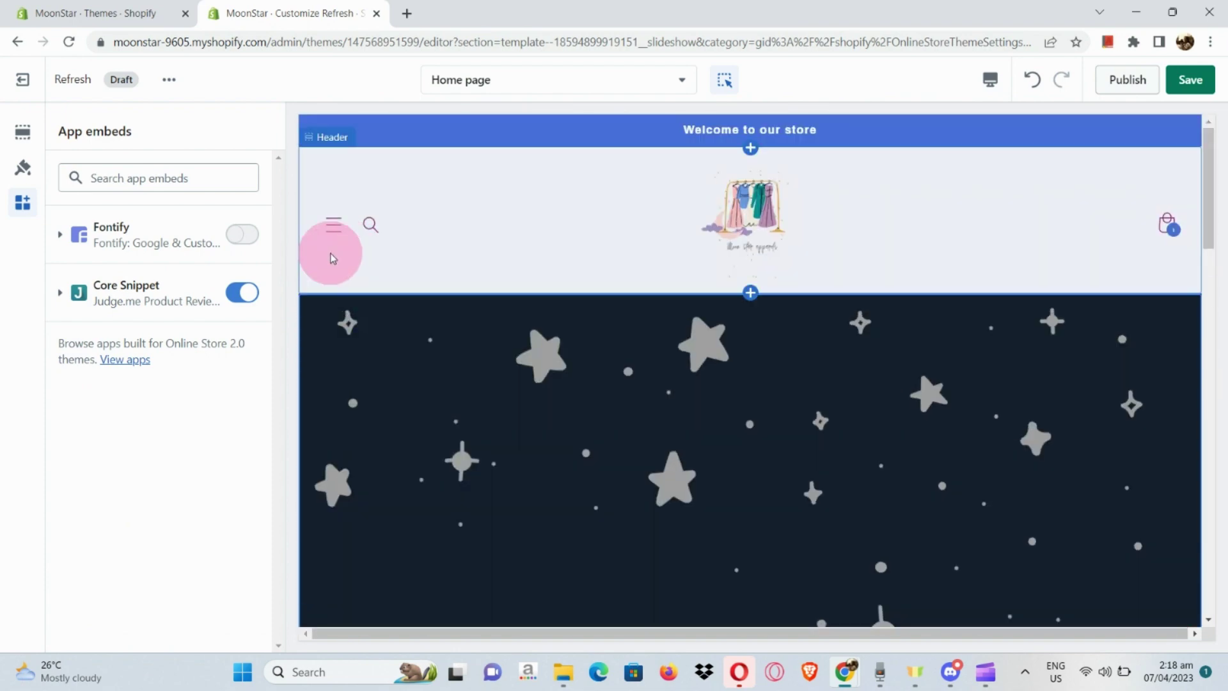
# Preview the Default product template with 'Digital link congratulations to NEw Graduates' and select its title block.
pyautogui.click(334, 234)
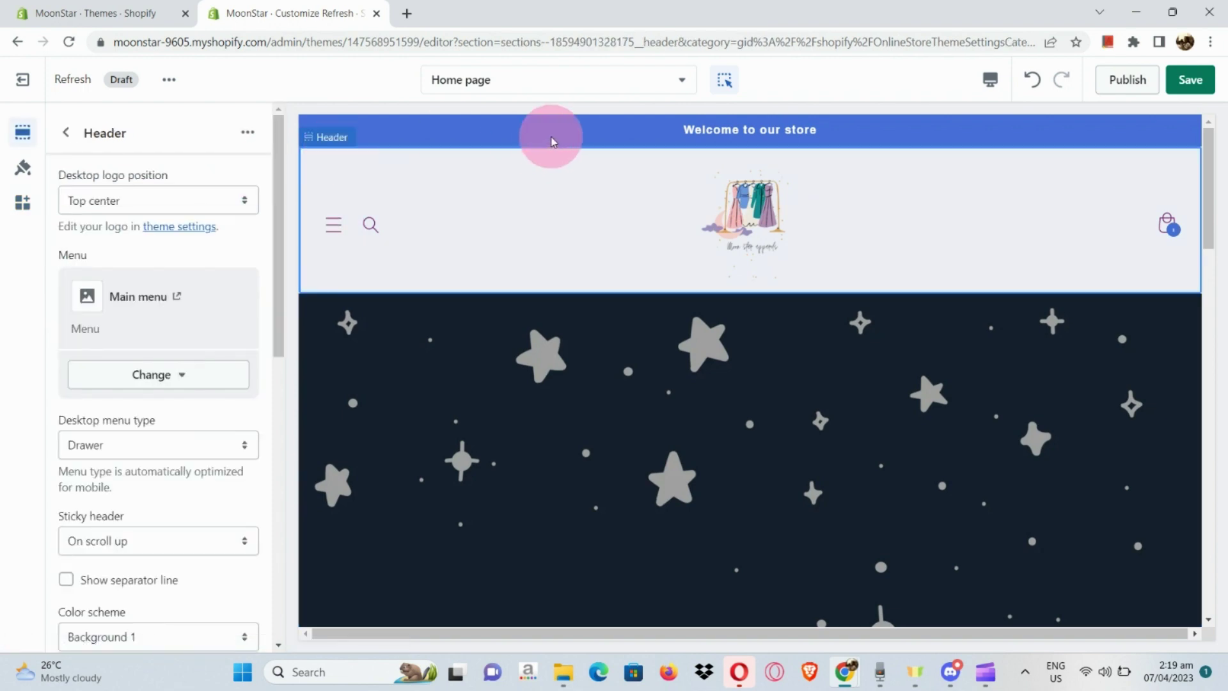
pyautogui.click(579, 83)
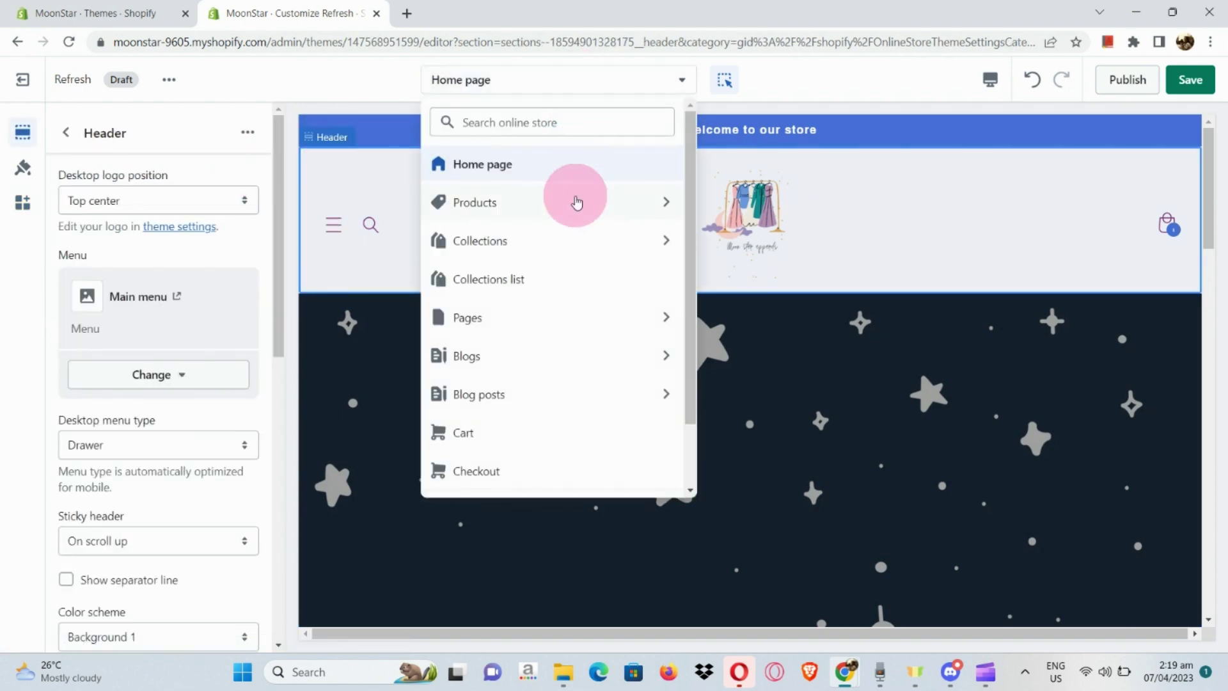
pyautogui.click(573, 200)
pyautogui.click(574, 204)
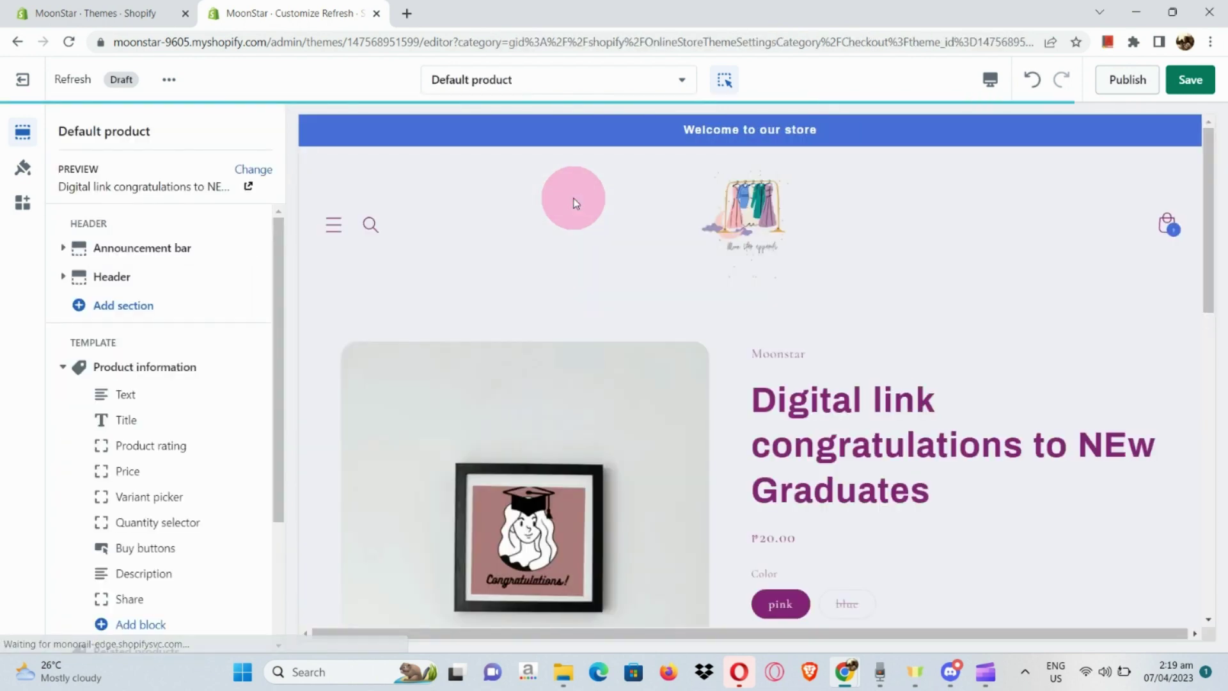
pyautogui.scroll(-2, 574, 203)
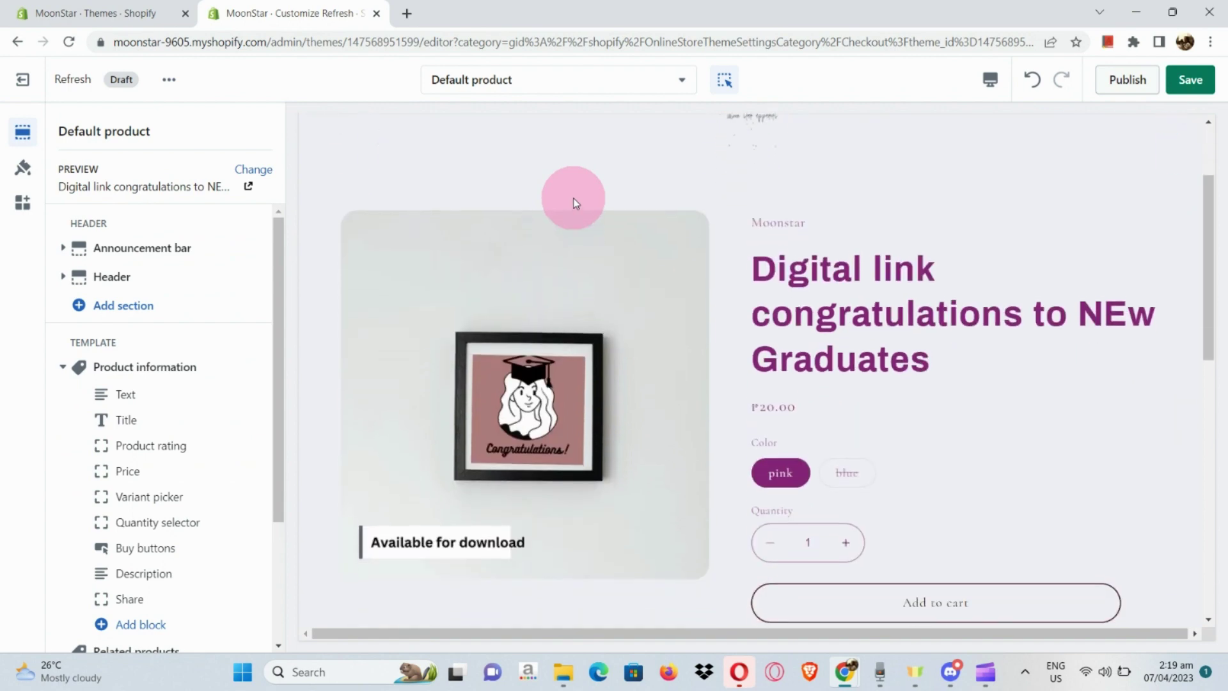
pyautogui.scroll(-1, 574, 204)
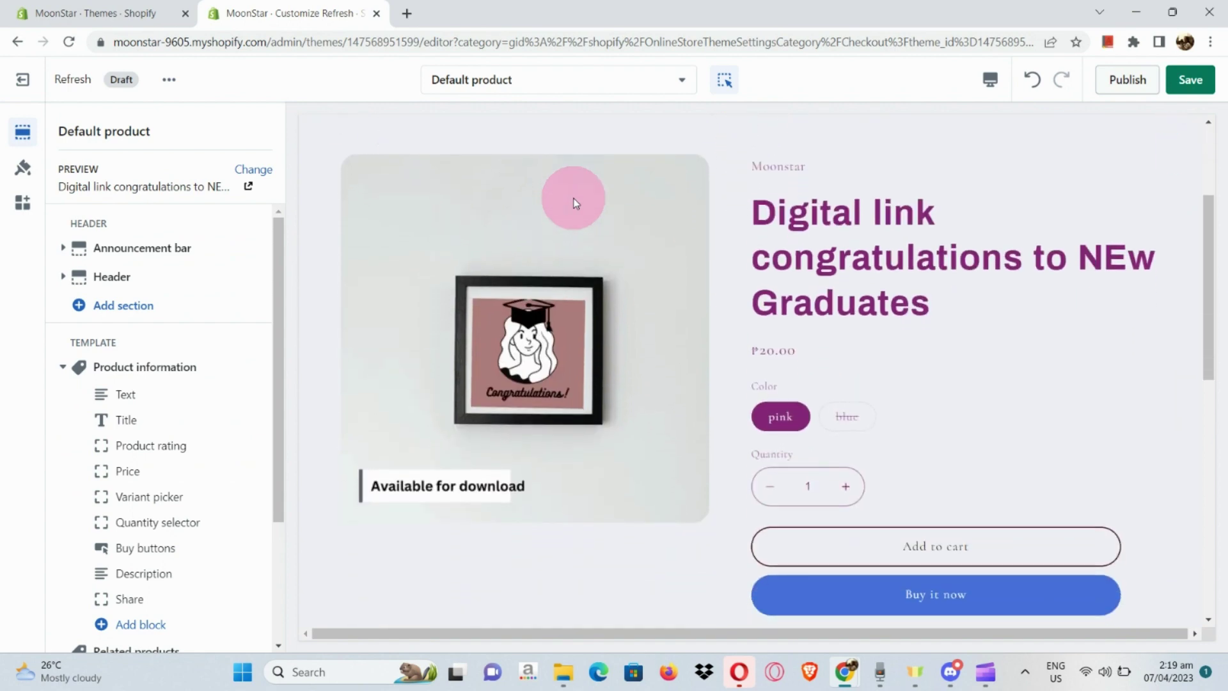
pyautogui.click(832, 302)
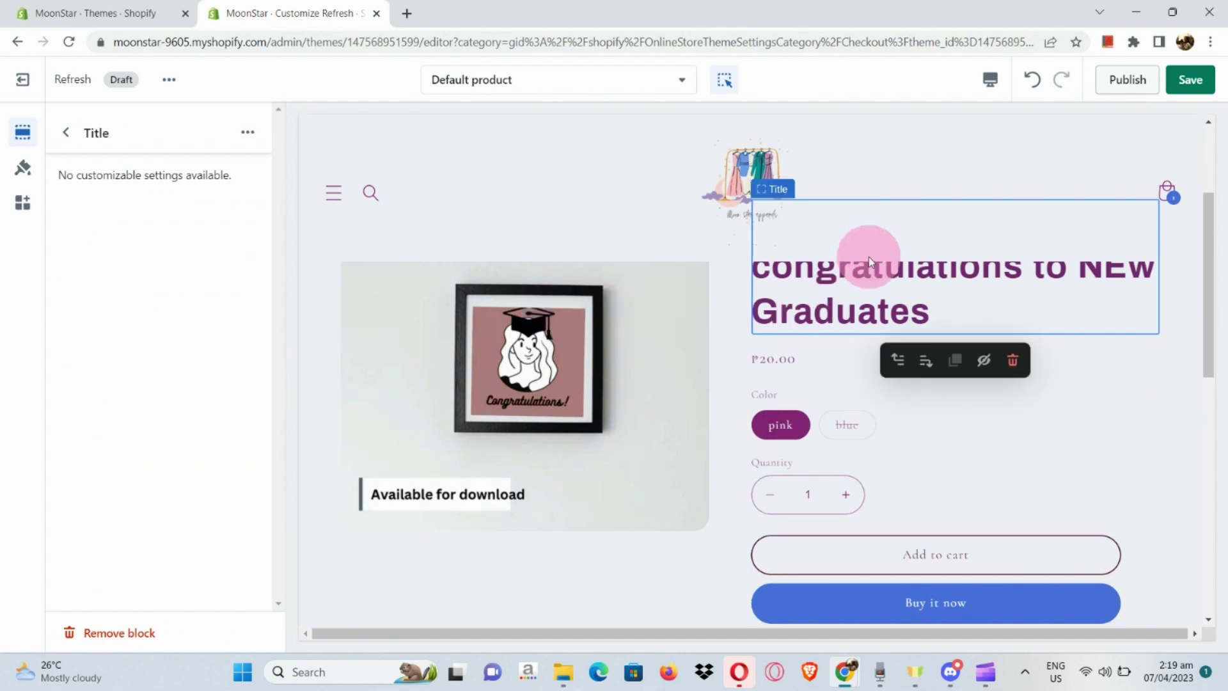
pyautogui.scroll(2, 857, 281)
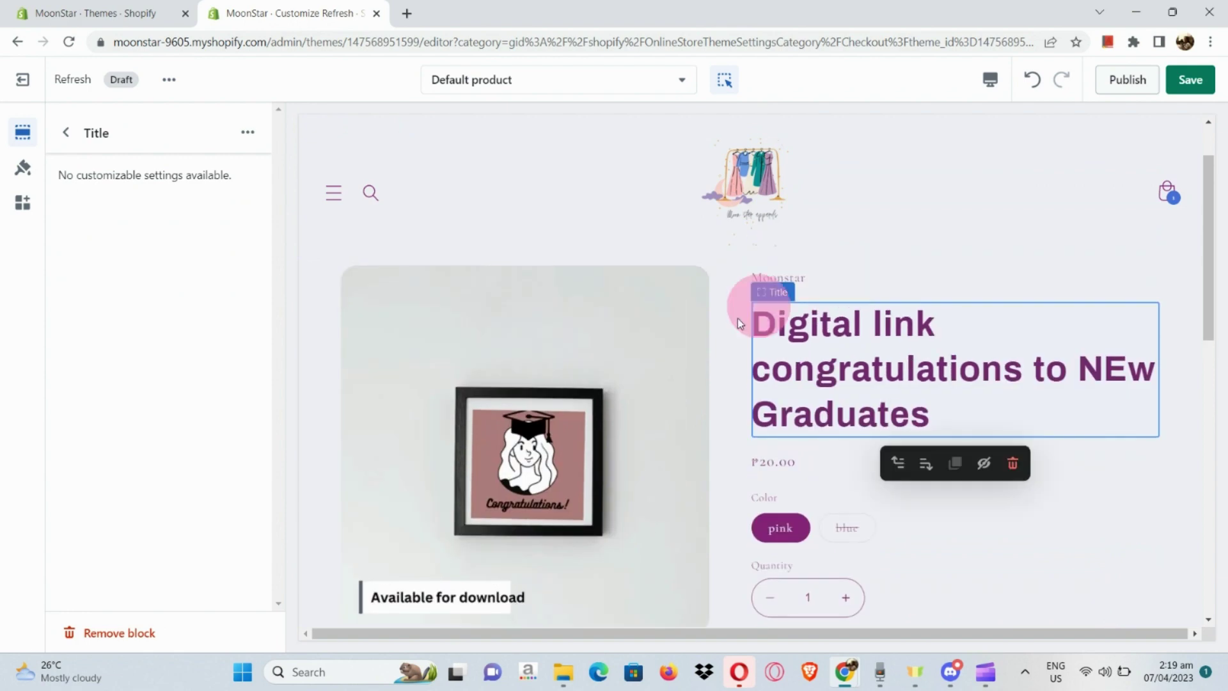
# Replace the Archivo Bold headings font with Alegreya Regular under Typography.
pyautogui.click(248, 132)
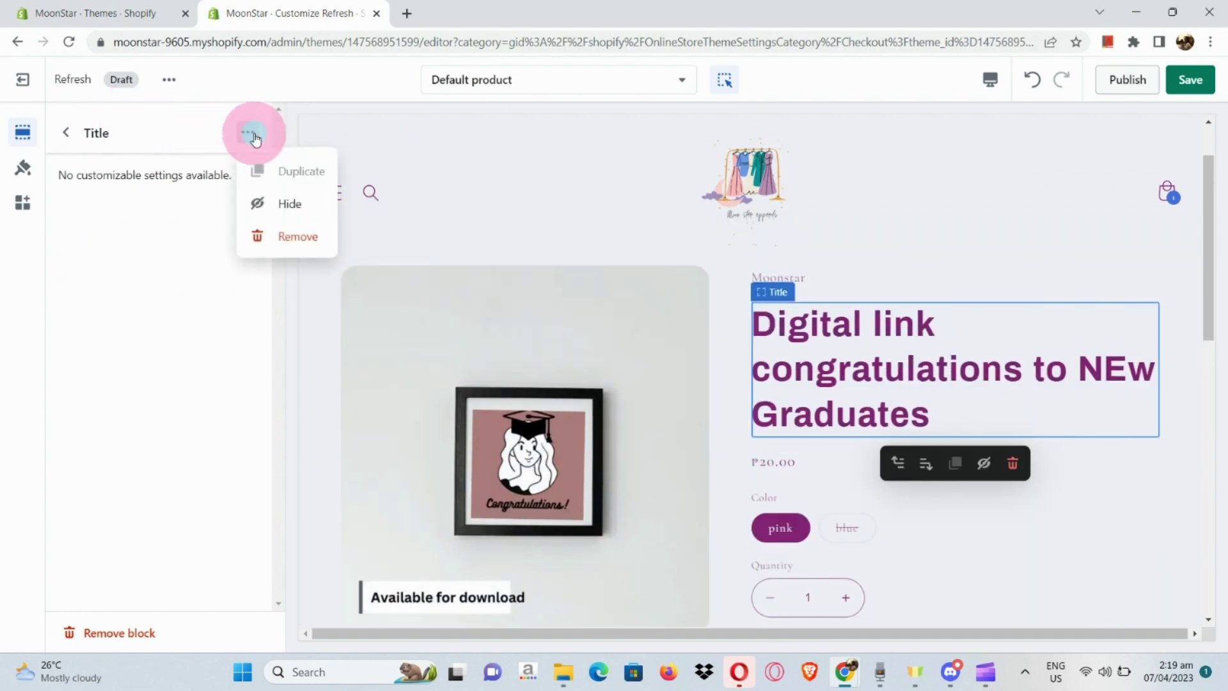
pyautogui.click(33, 174)
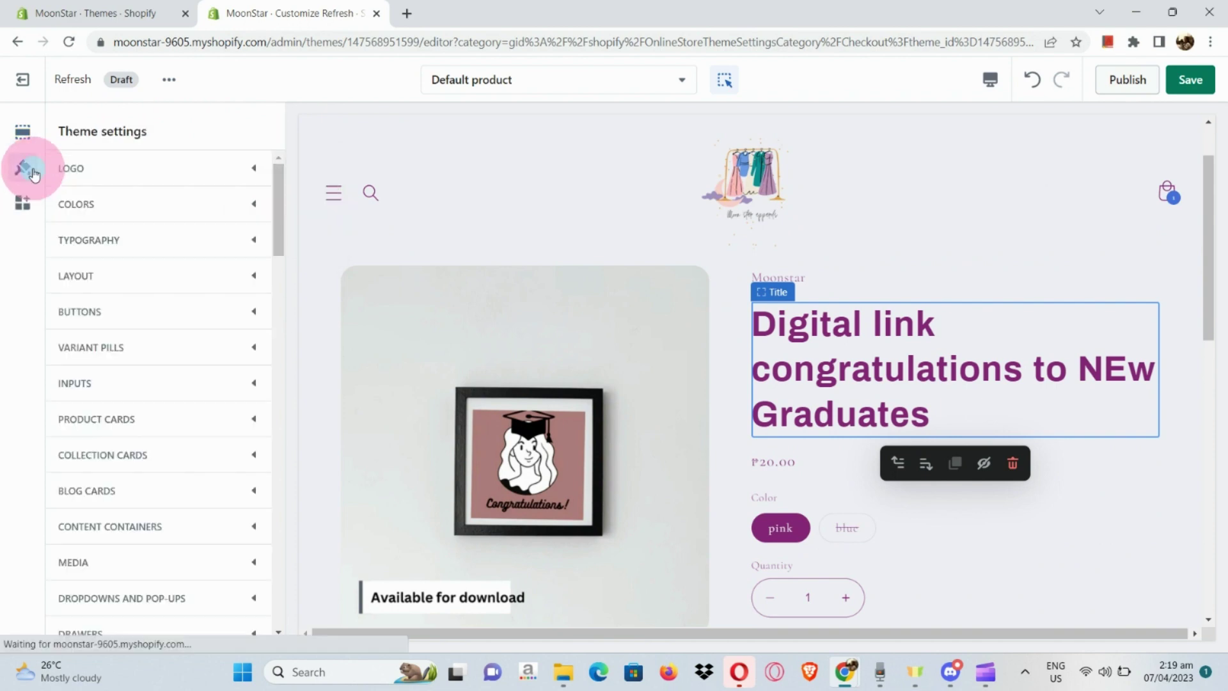
pyautogui.click(108, 244)
pyautogui.scroll(-1, 93, 356)
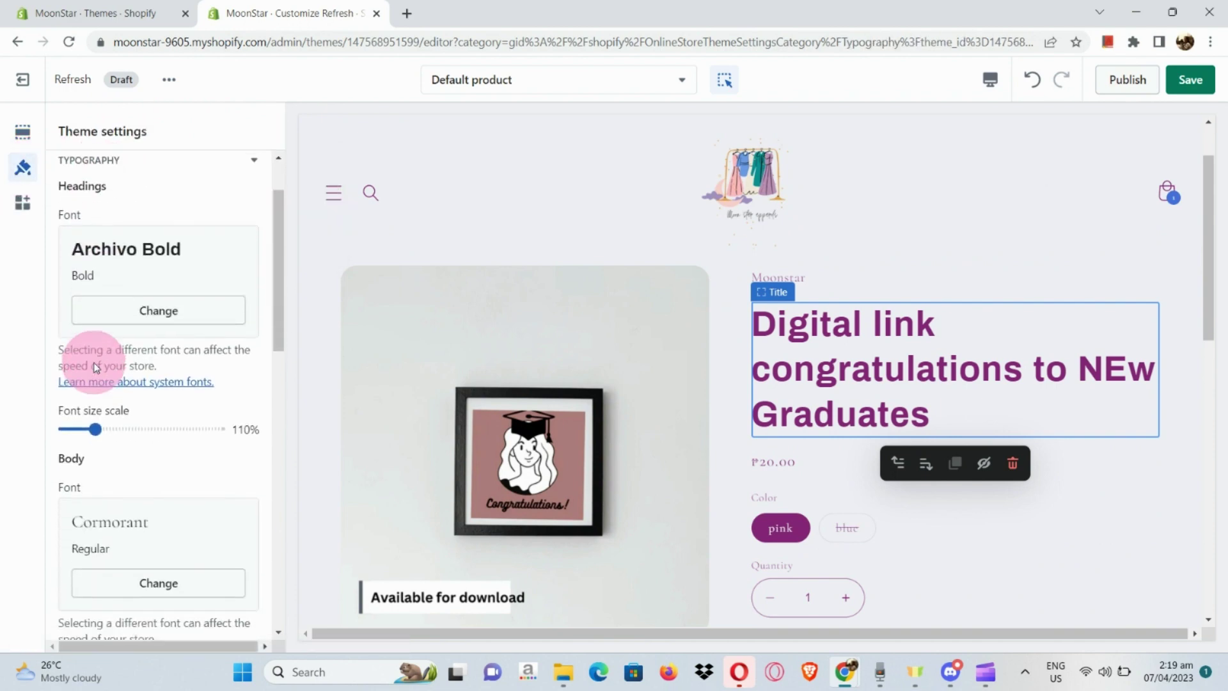
pyautogui.click(156, 309)
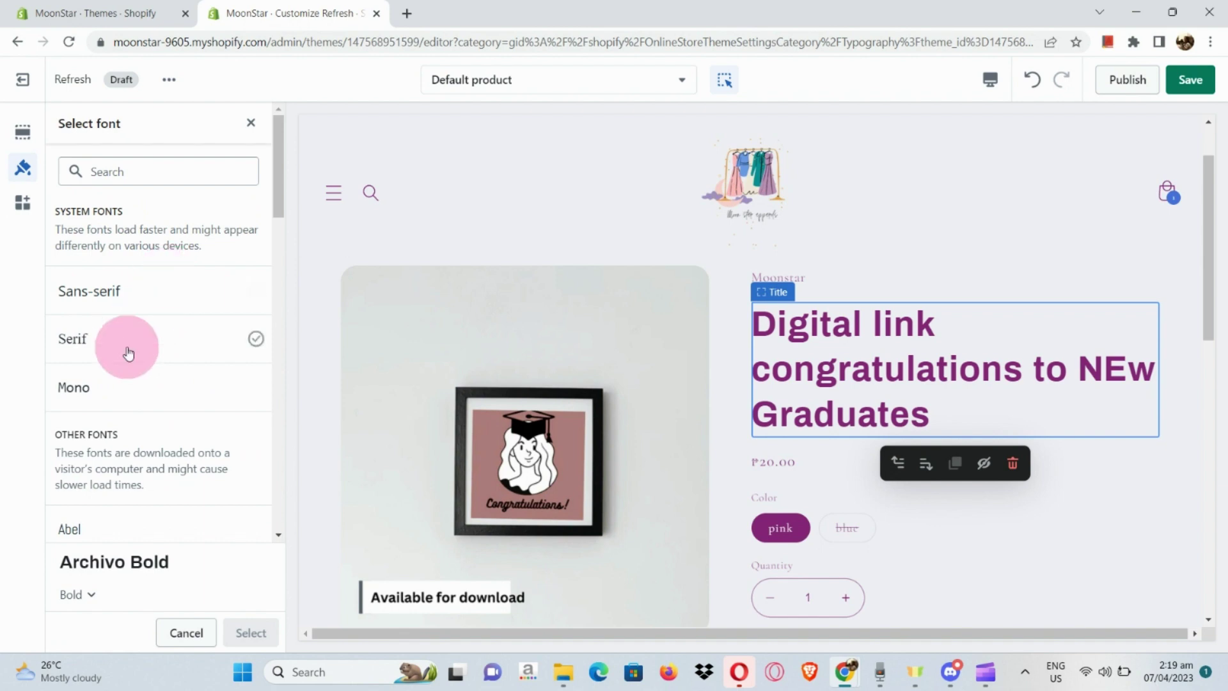
pyautogui.scroll(-5, 126, 350)
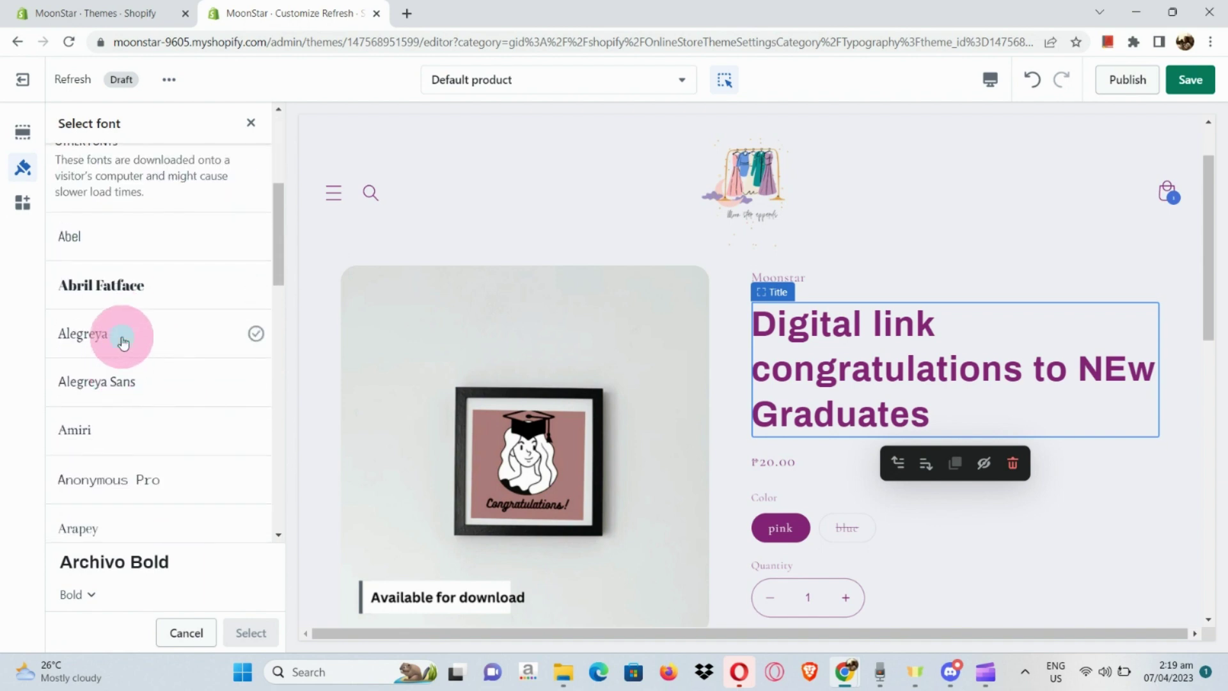
pyautogui.click(119, 332)
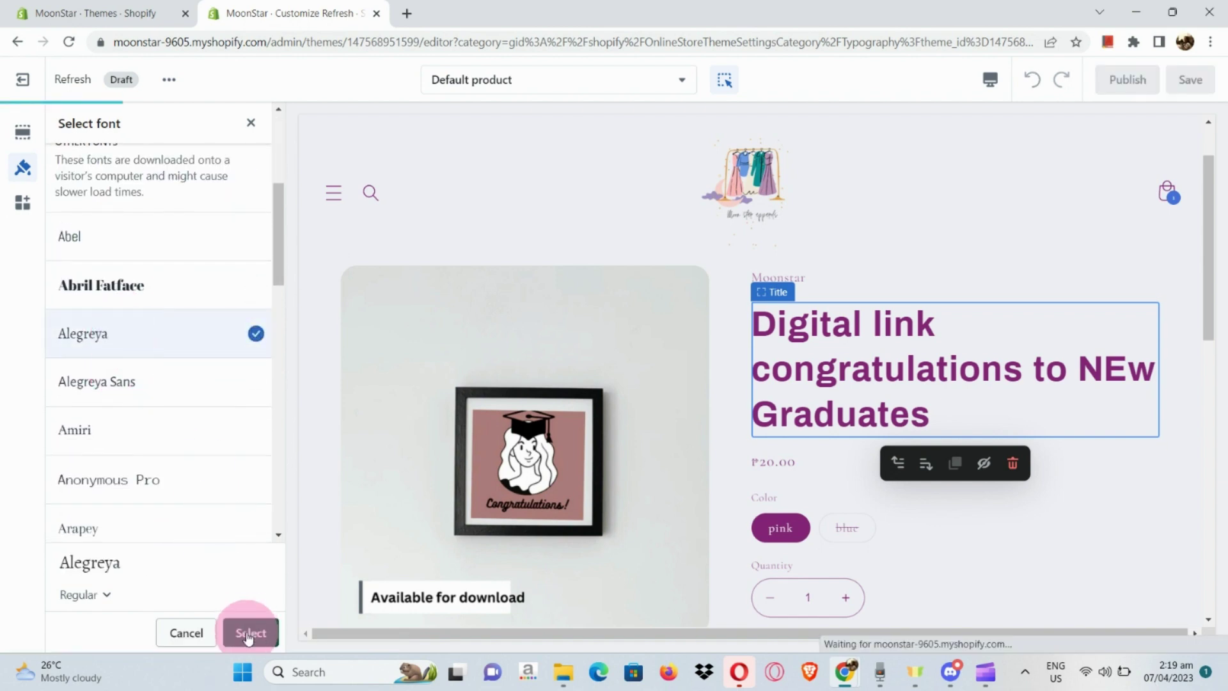
pyautogui.click(245, 631)
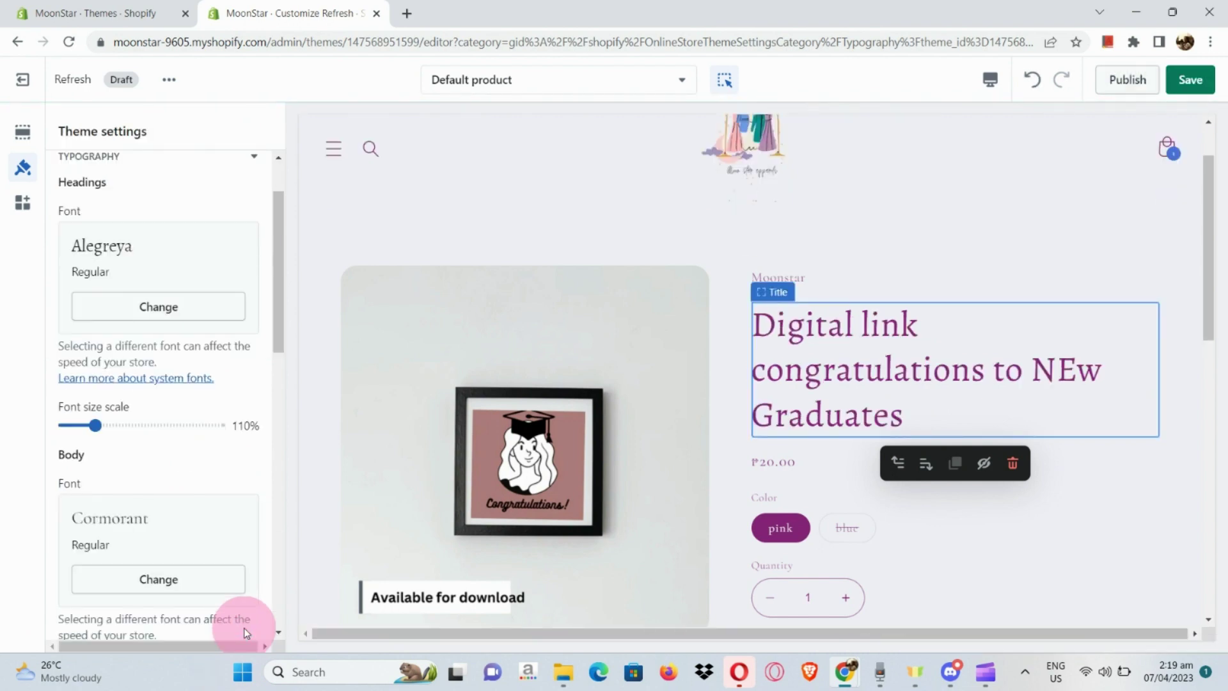
pyautogui.scroll(-5, 601, 334)
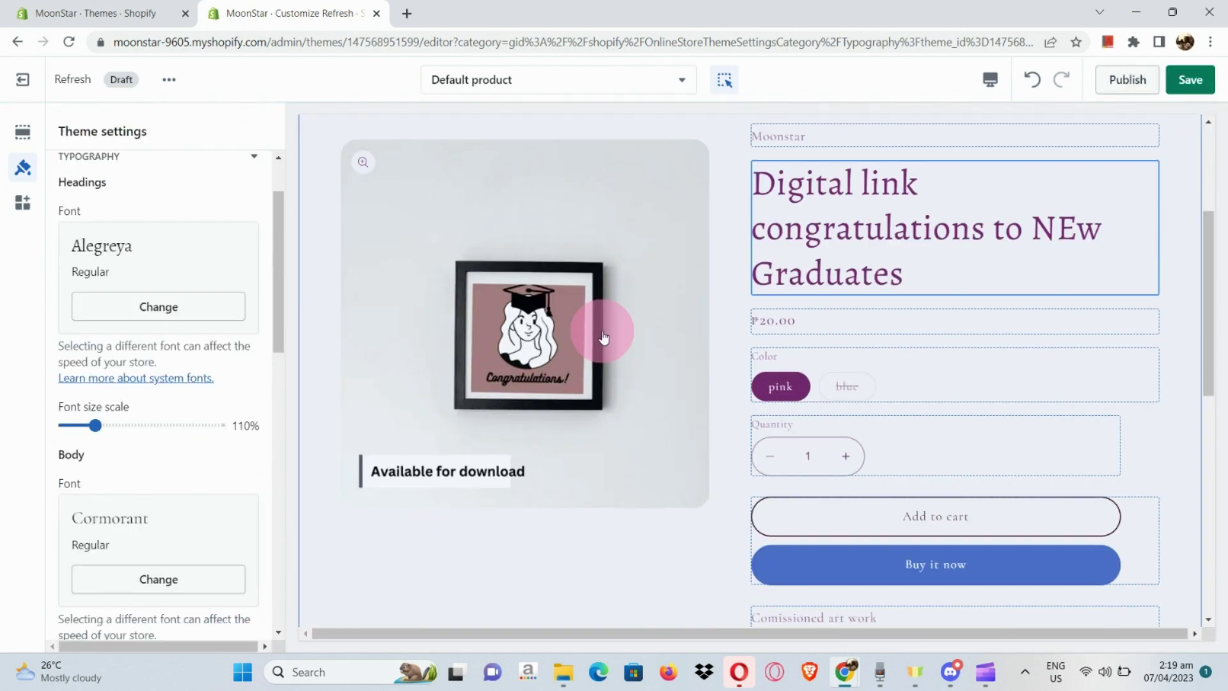
pyautogui.scroll(-8, 603, 336)
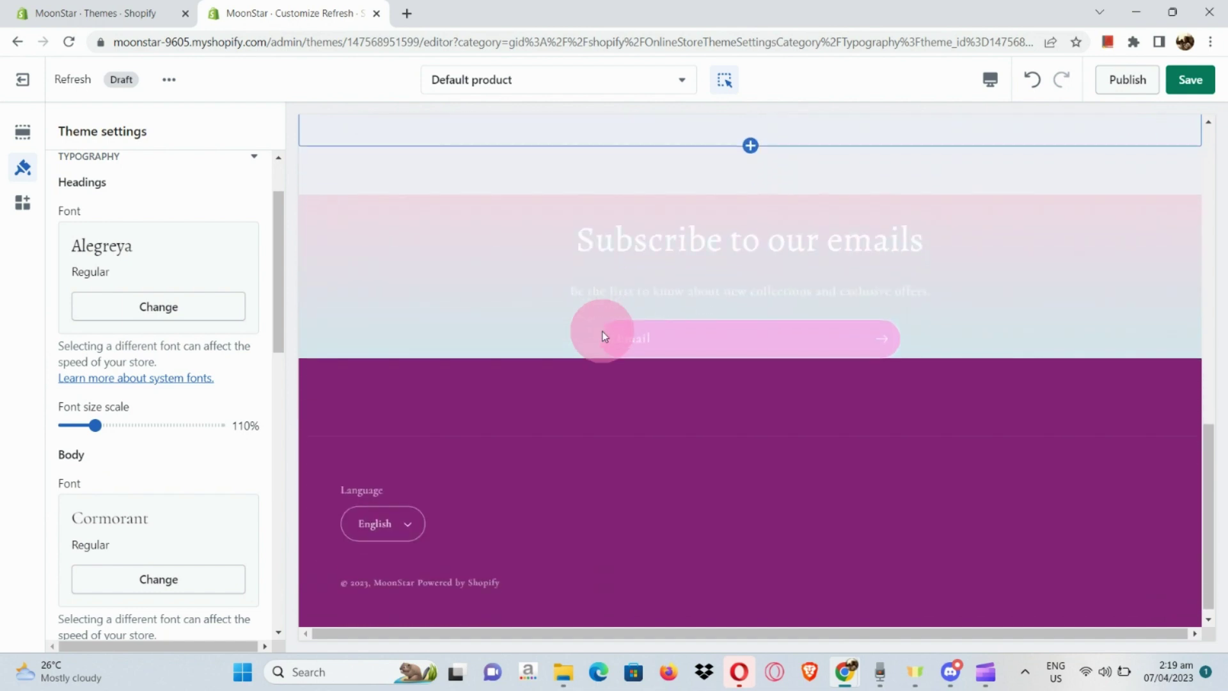
pyautogui.scroll(3, 493, 366)
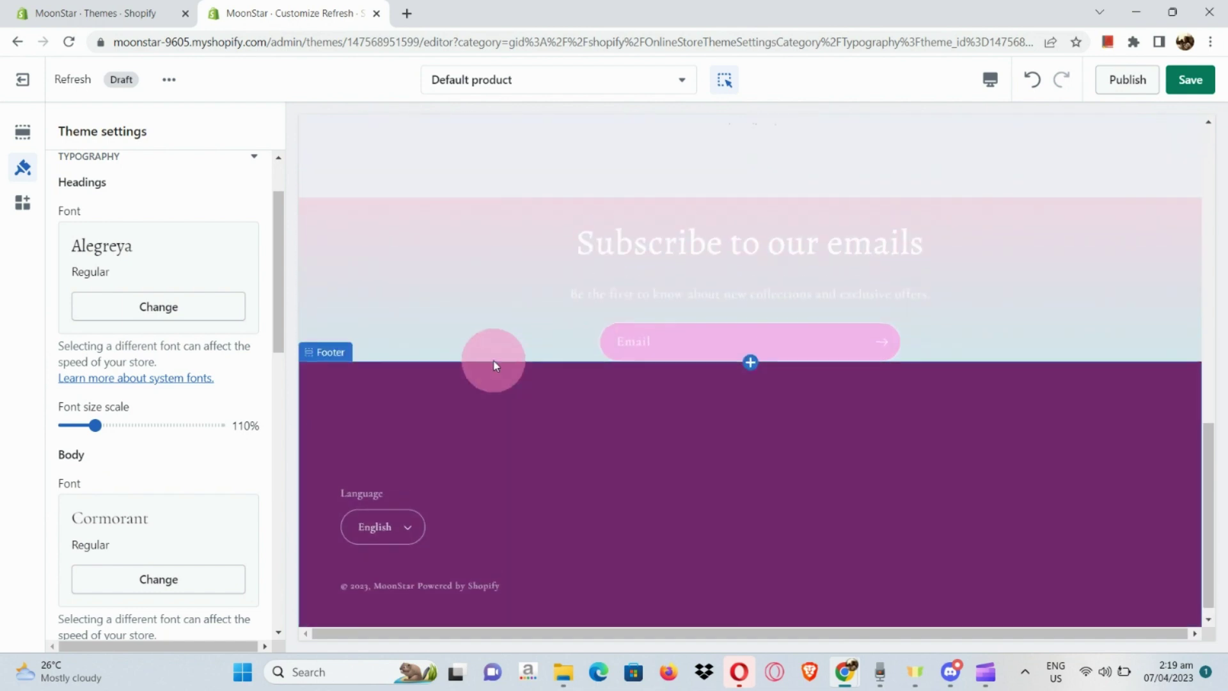
pyautogui.scroll(10, 493, 365)
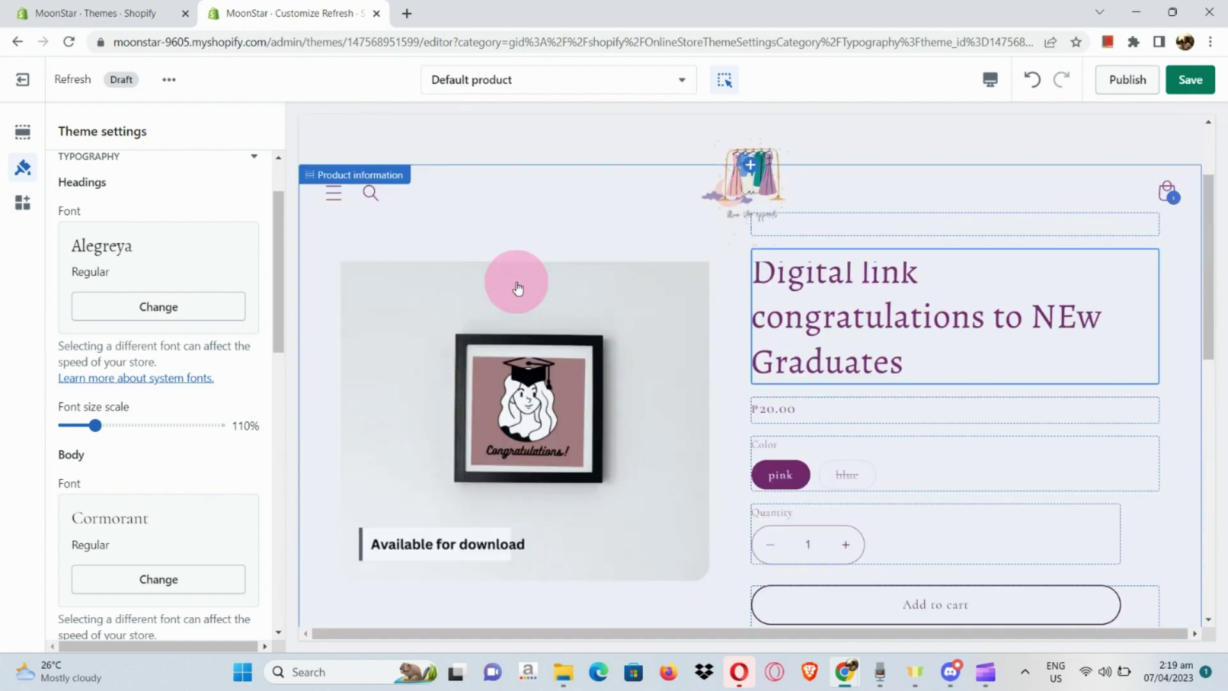
# Preview the Cart page, showing the Alegreya 'Your cart' heading, T-shirt and order instructions box.
pyautogui.click(597, 78)
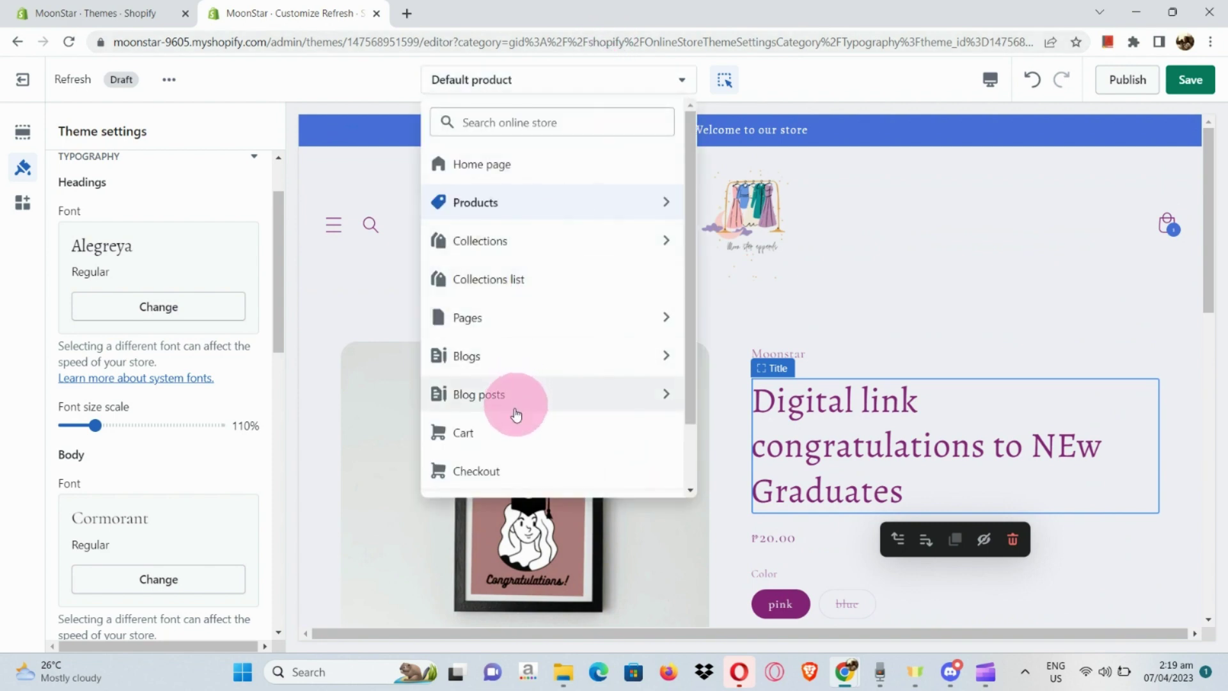
pyautogui.click(502, 441)
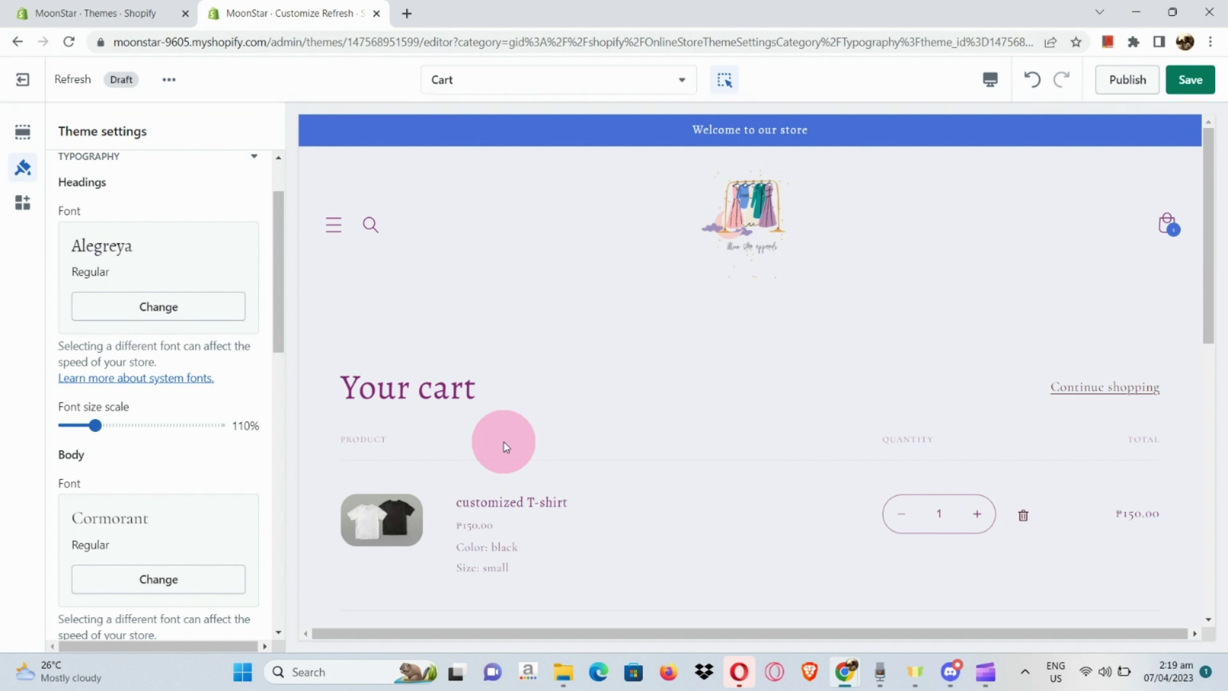
pyautogui.scroll(-2, 505, 445)
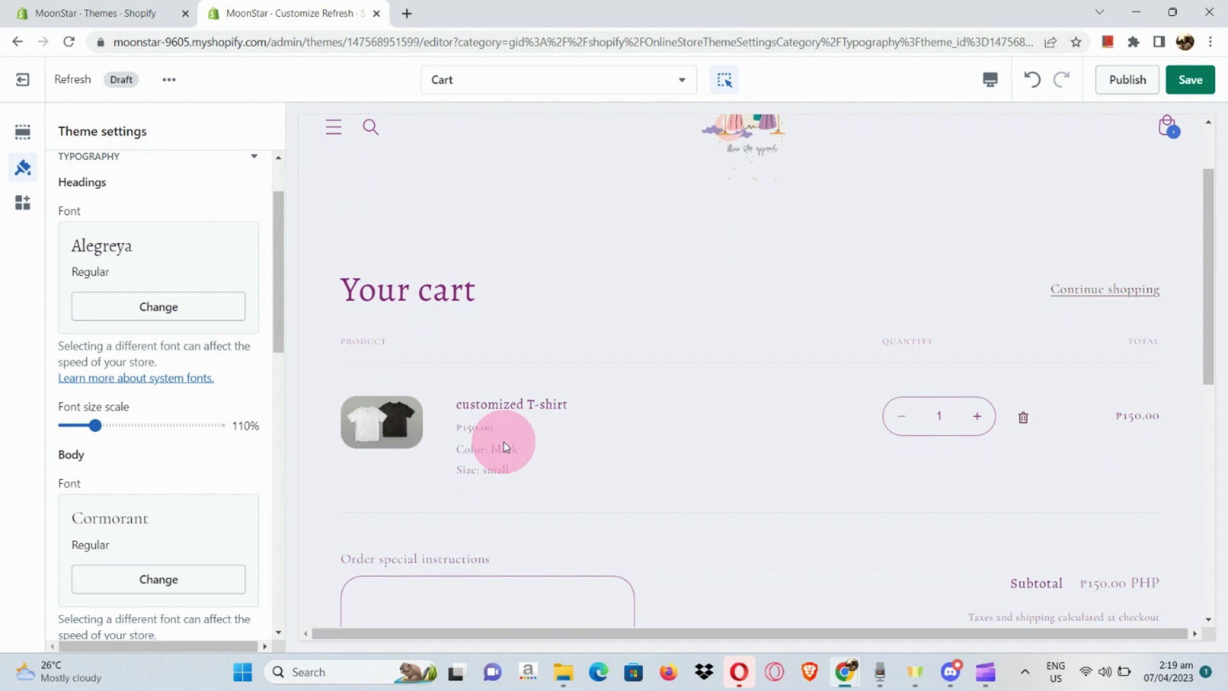
pyautogui.scroll(-2, 506, 446)
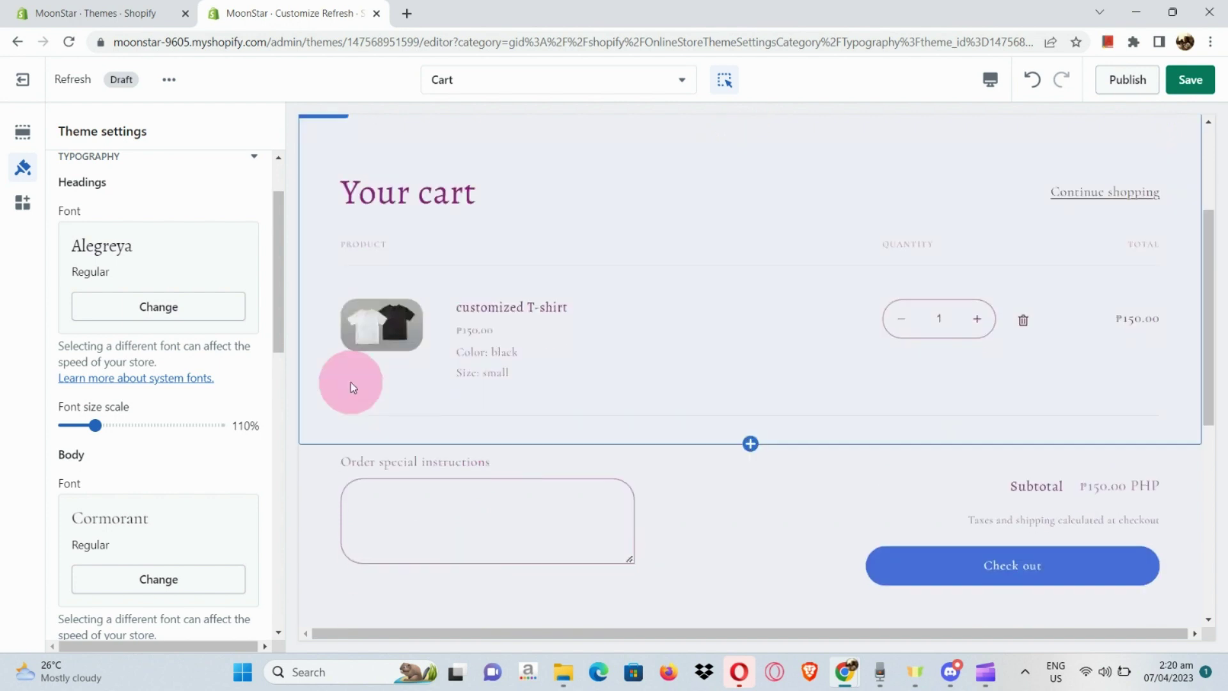
pyautogui.scroll(-10, 210, 358)
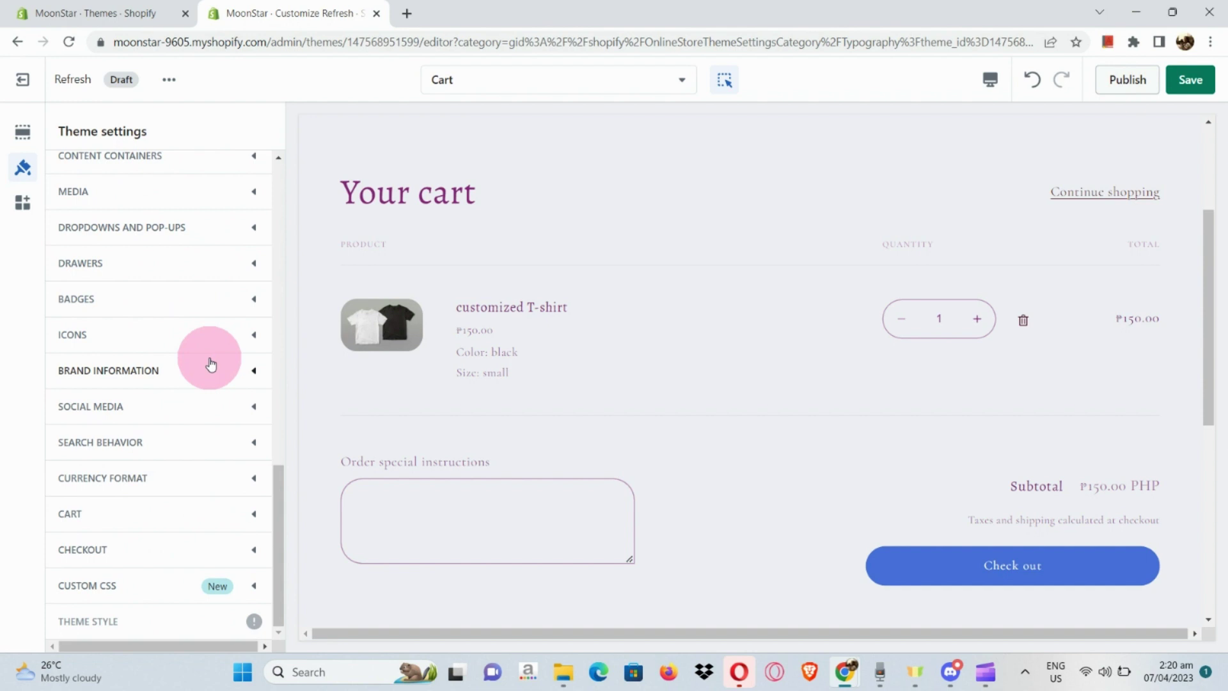
# Review the Cart settings, keeping the cart type as Popup notification.
pyautogui.click(149, 556)
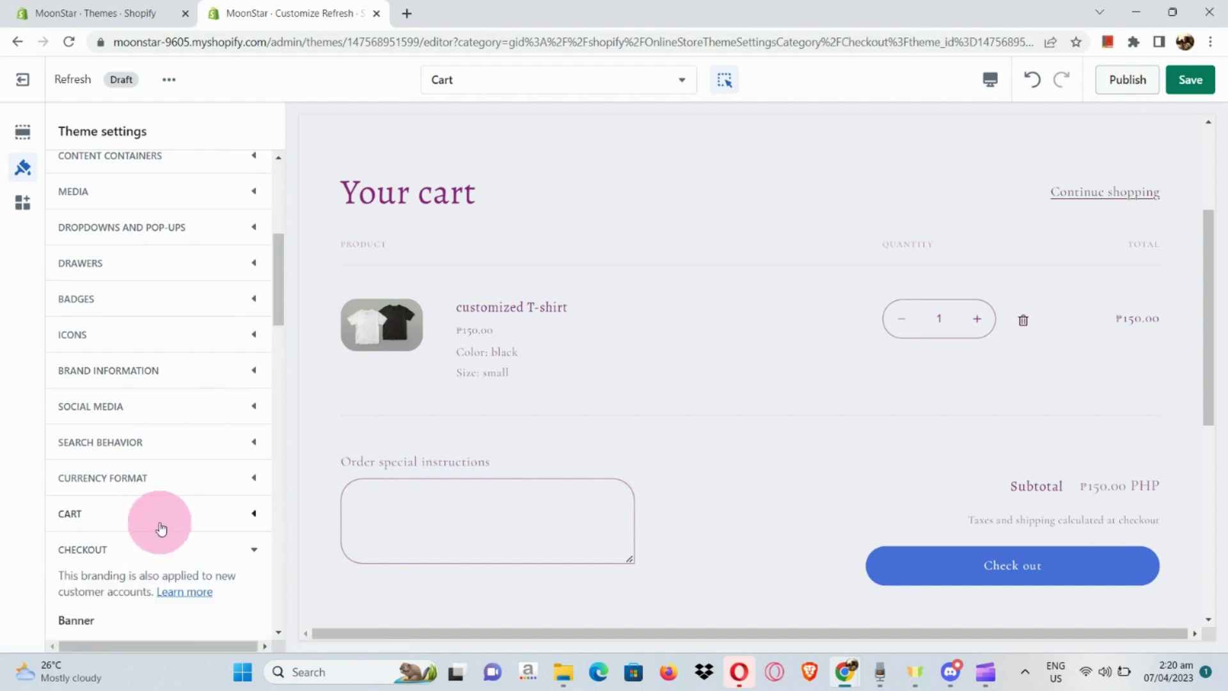
pyautogui.click(167, 517)
pyautogui.scroll(-3, 156, 559)
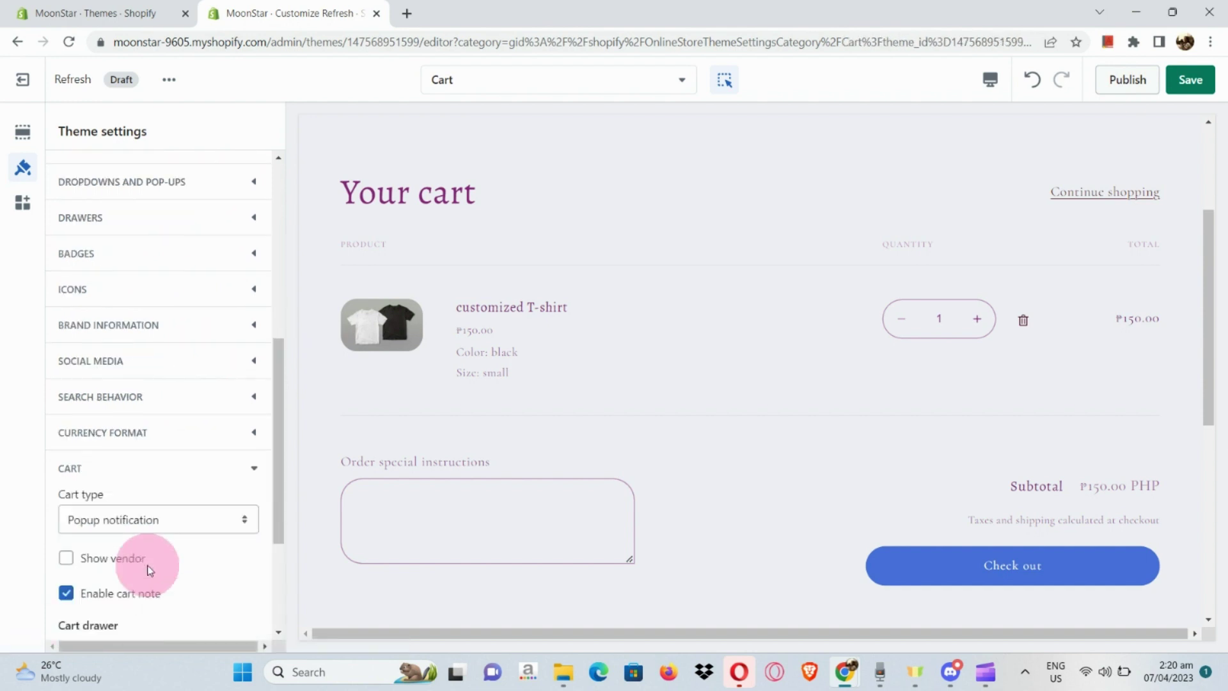
pyautogui.click(184, 477)
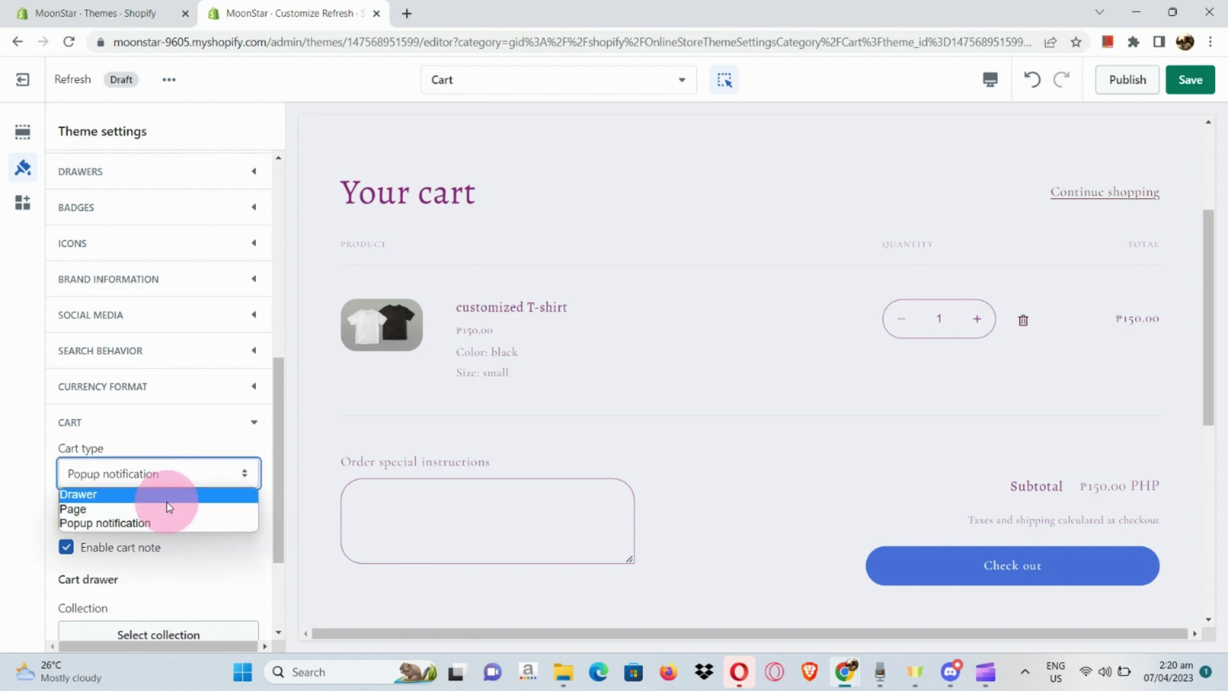
pyautogui.click(184, 446)
pyautogui.scroll(-3, 188, 499)
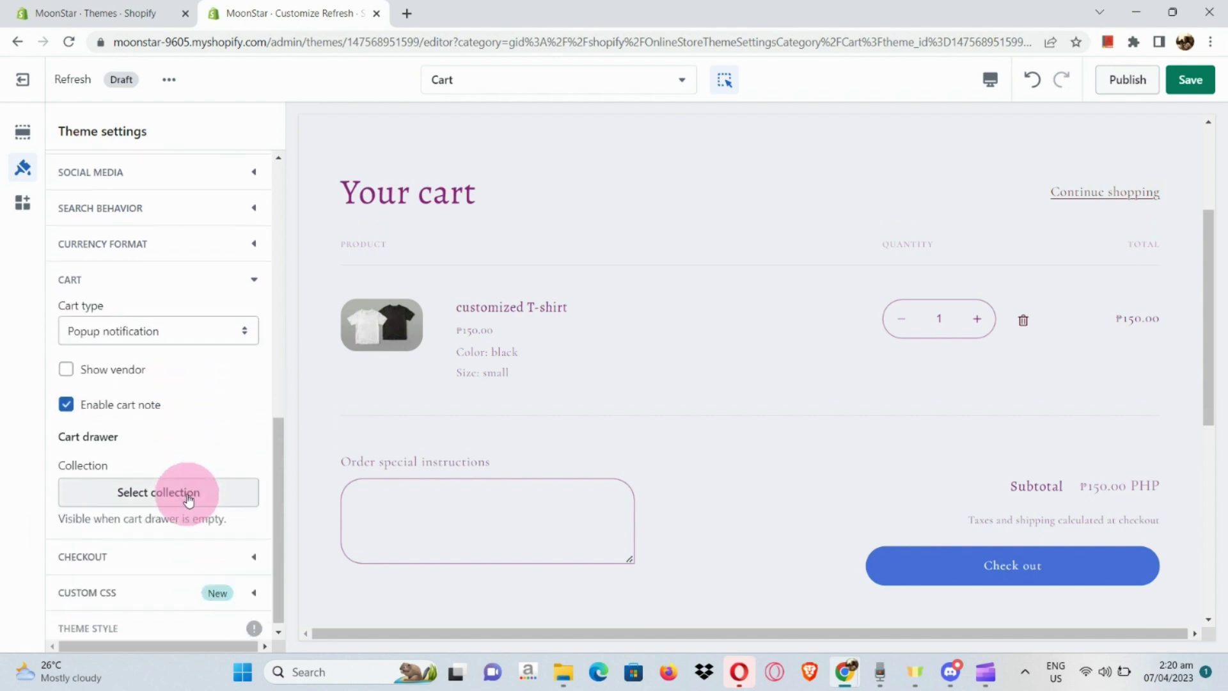
pyautogui.scroll(-1, 165, 555)
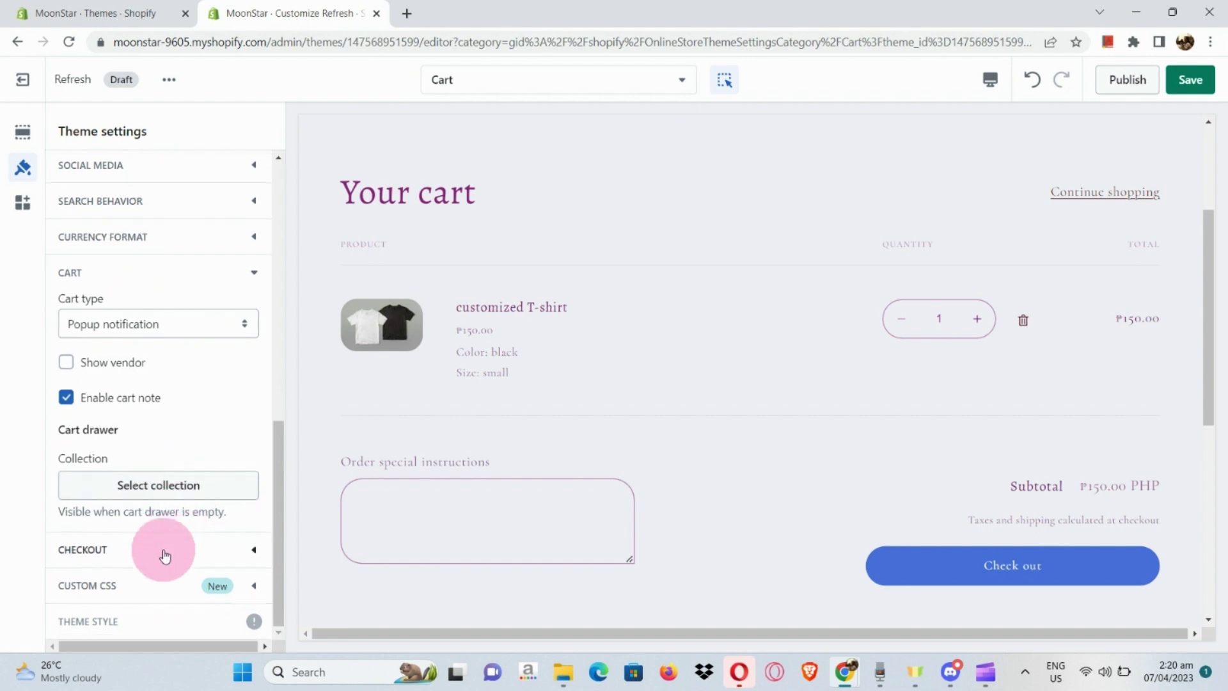
# Expand Checkout settings and select the cart's Check out button block.
pyautogui.click(165, 555)
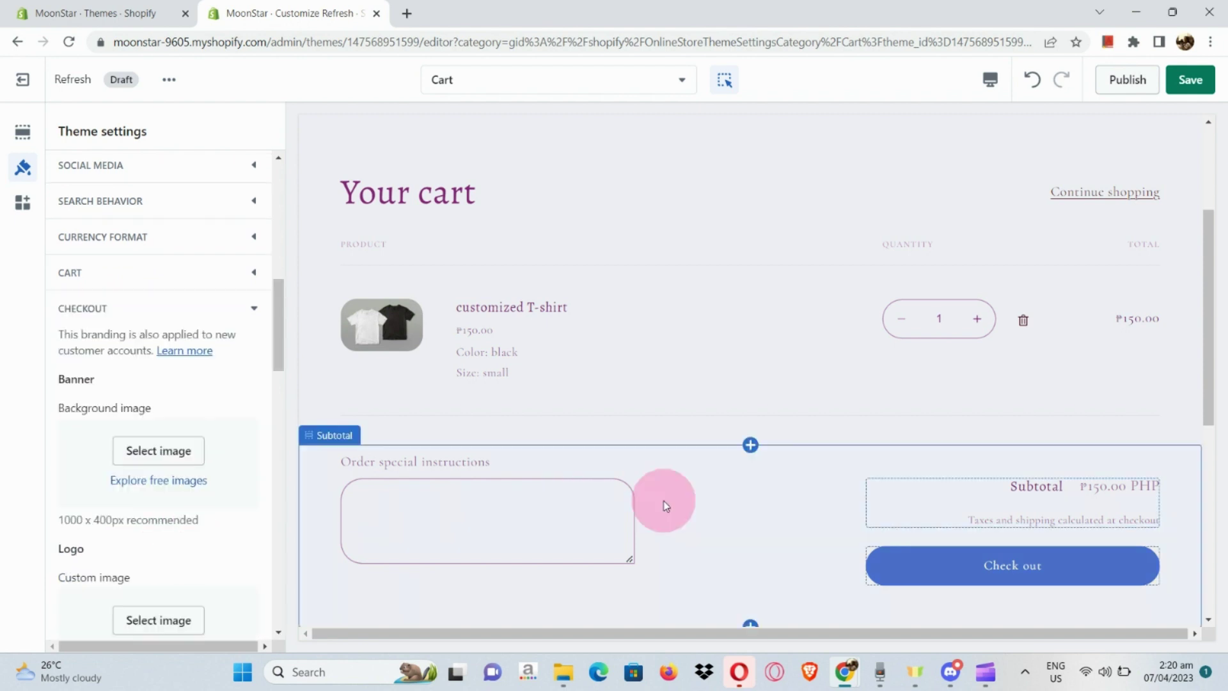
pyautogui.click(929, 557)
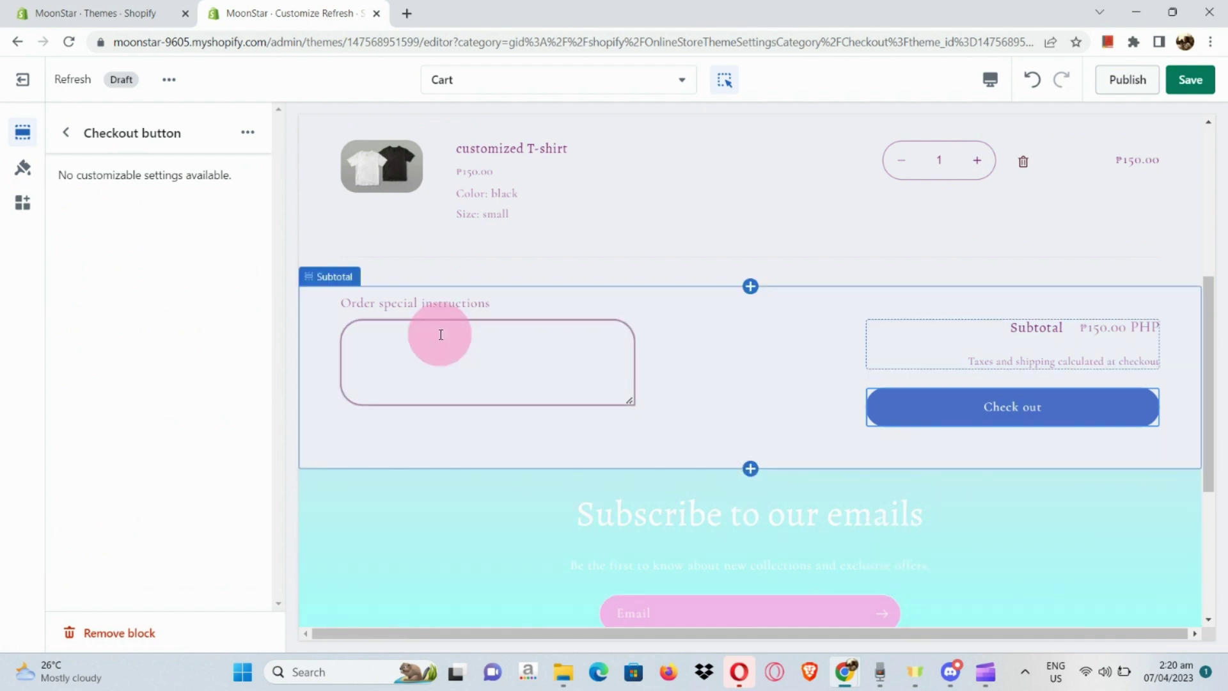
pyautogui.scroll(2, 558, 343)
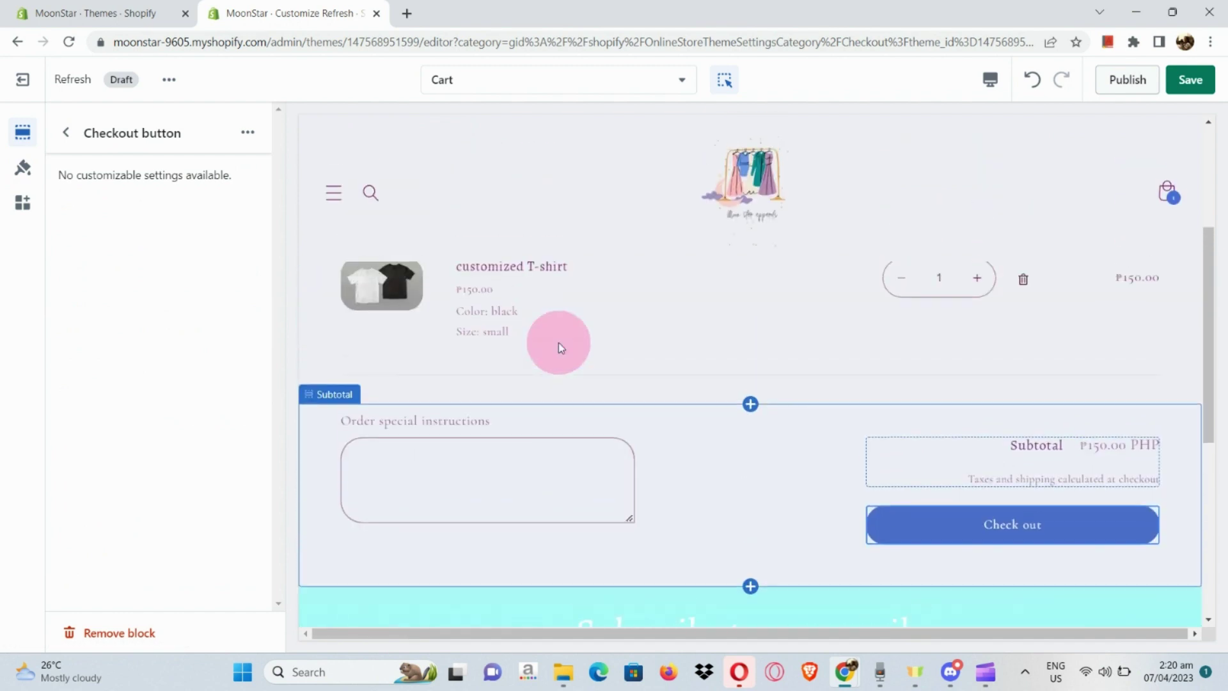
# Switch the editor preview to the Checkout page and open Theme settings.
pyautogui.click(581, 82)
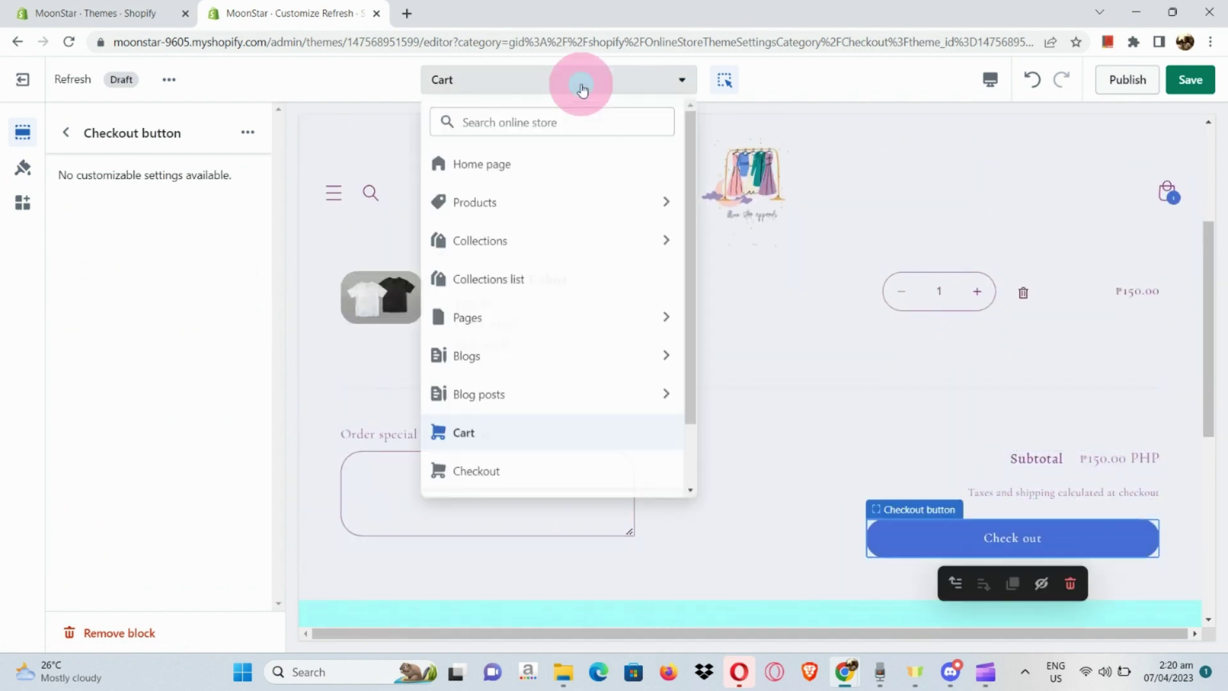
pyautogui.click(516, 476)
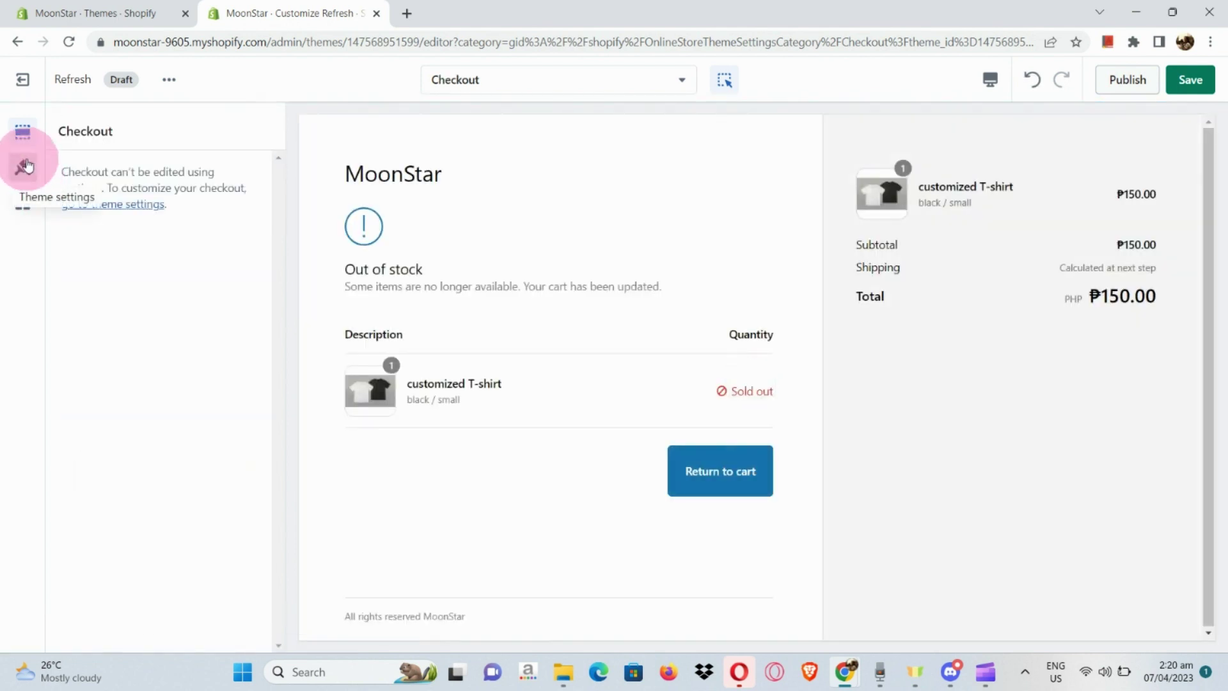
pyautogui.click(27, 165)
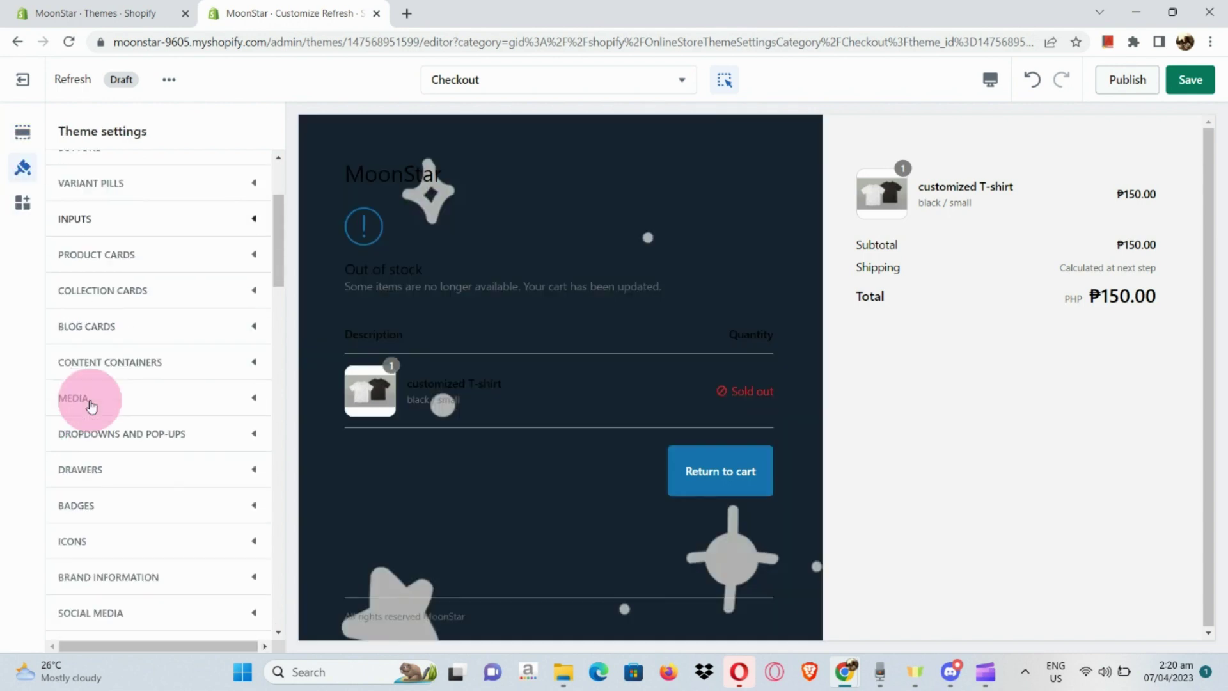
# Scroll through the Checkout settings for banner, logo and background.
pyautogui.scroll(-6, 90, 404)
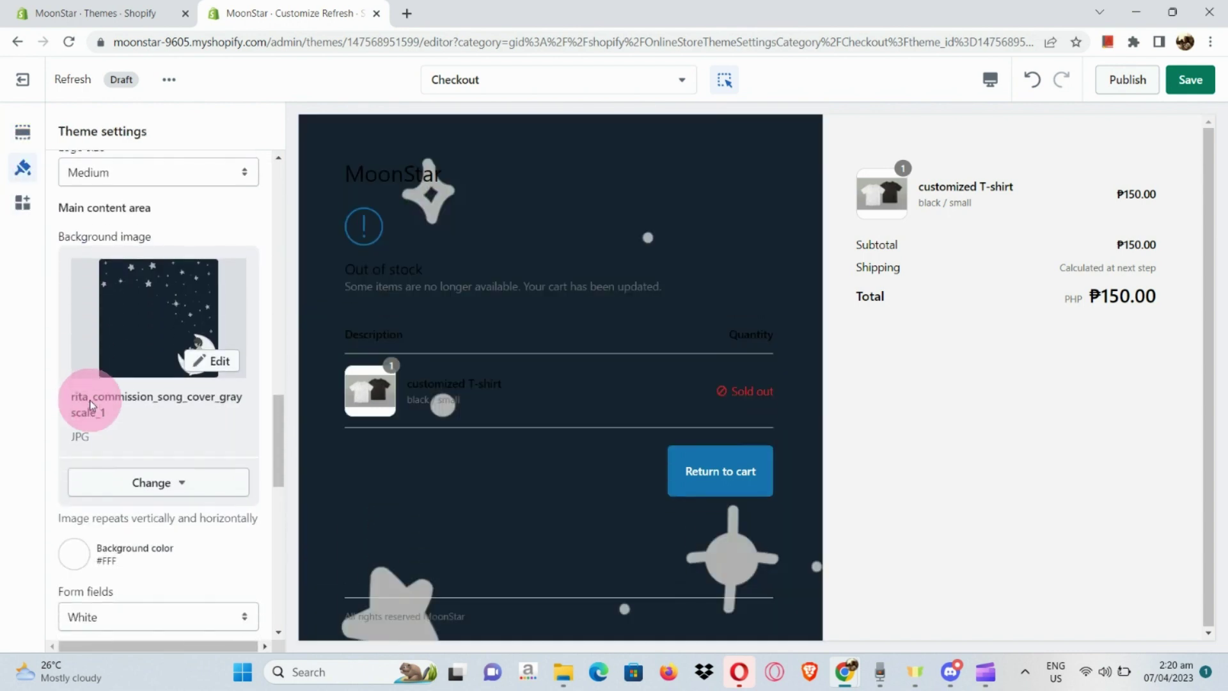
pyautogui.scroll(6, 90, 400)
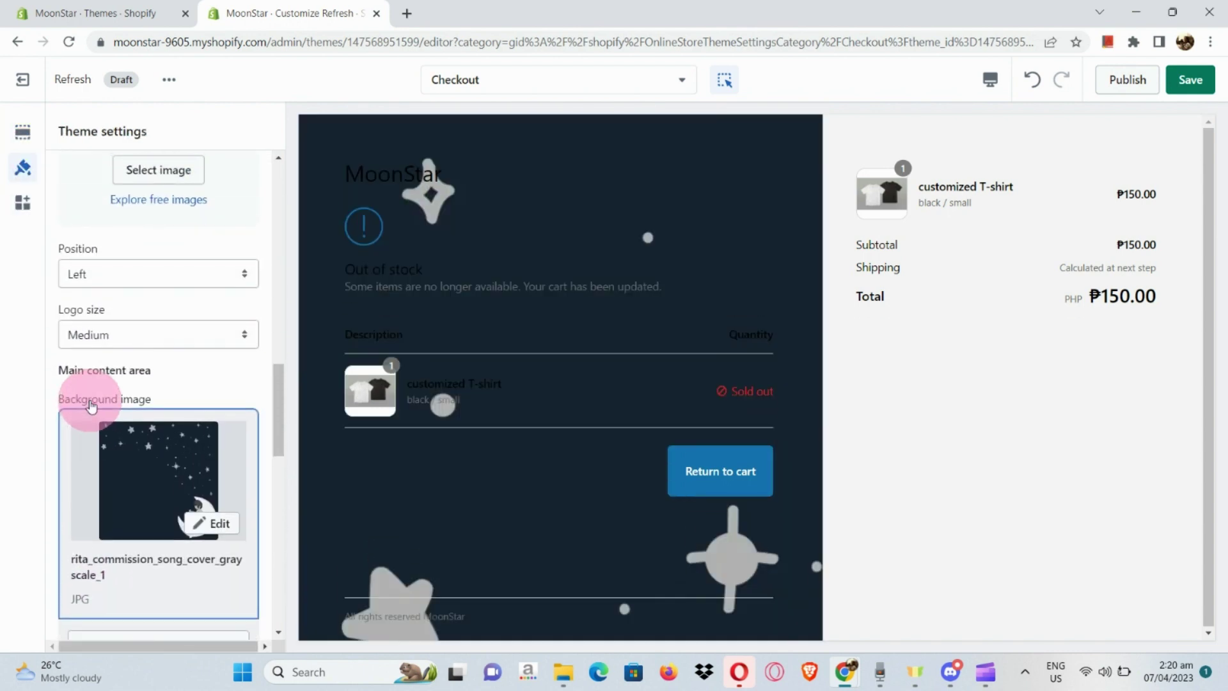
pyautogui.scroll(-12, 90, 400)
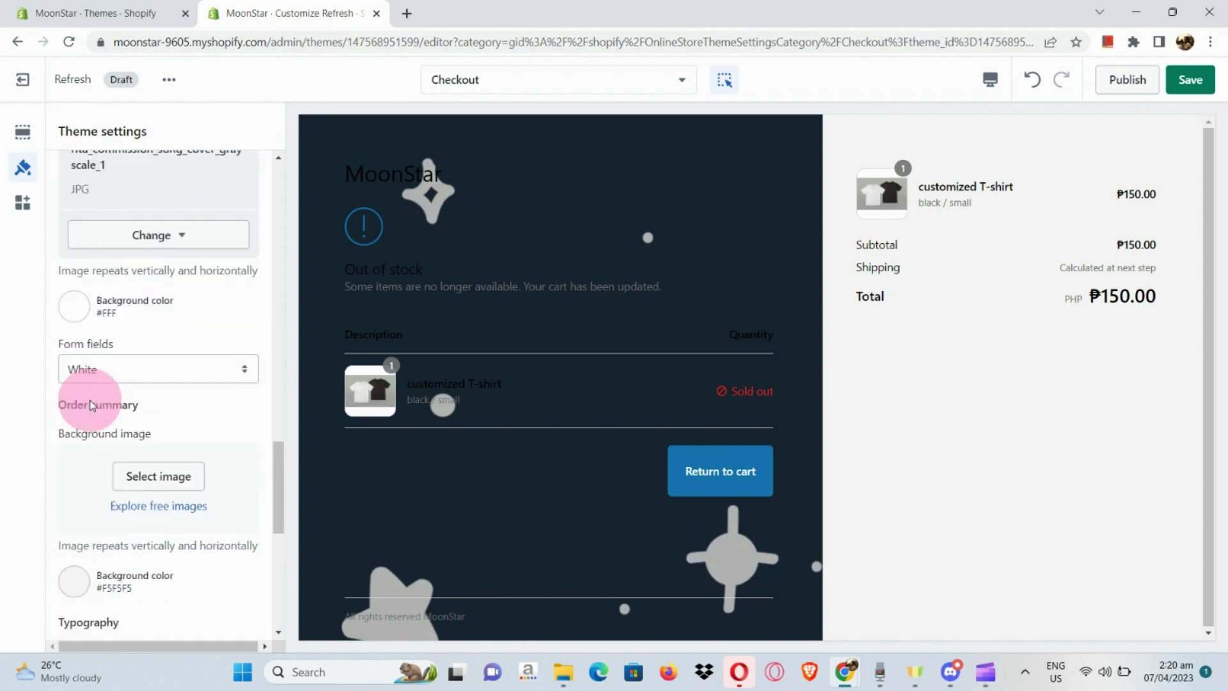
pyautogui.scroll(-2, 90, 400)
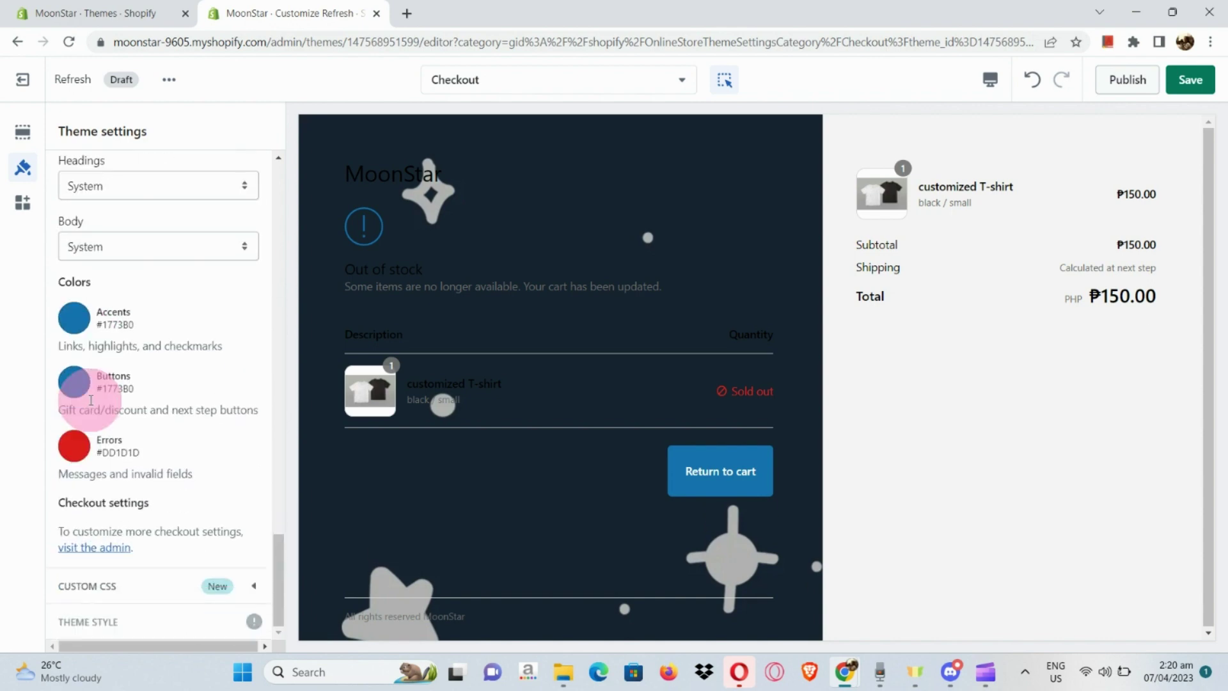
pyautogui.scroll(15, 90, 401)
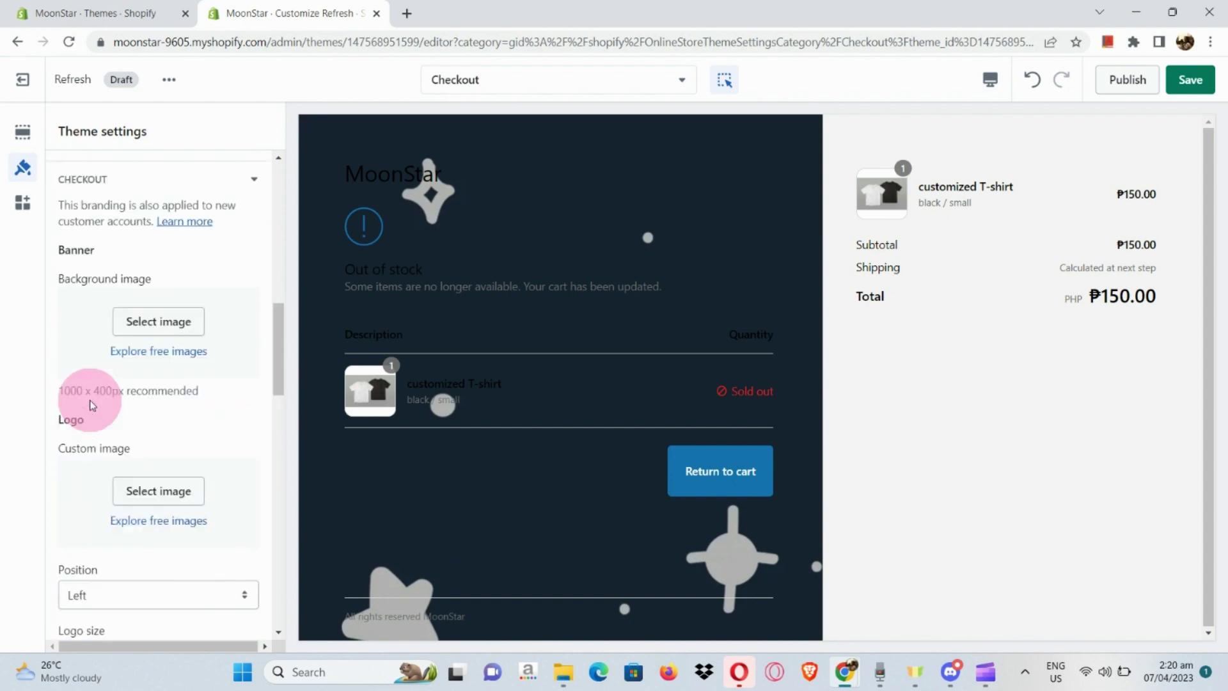
pyautogui.scroll(4, 90, 403)
pyautogui.scroll(-1, 91, 404)
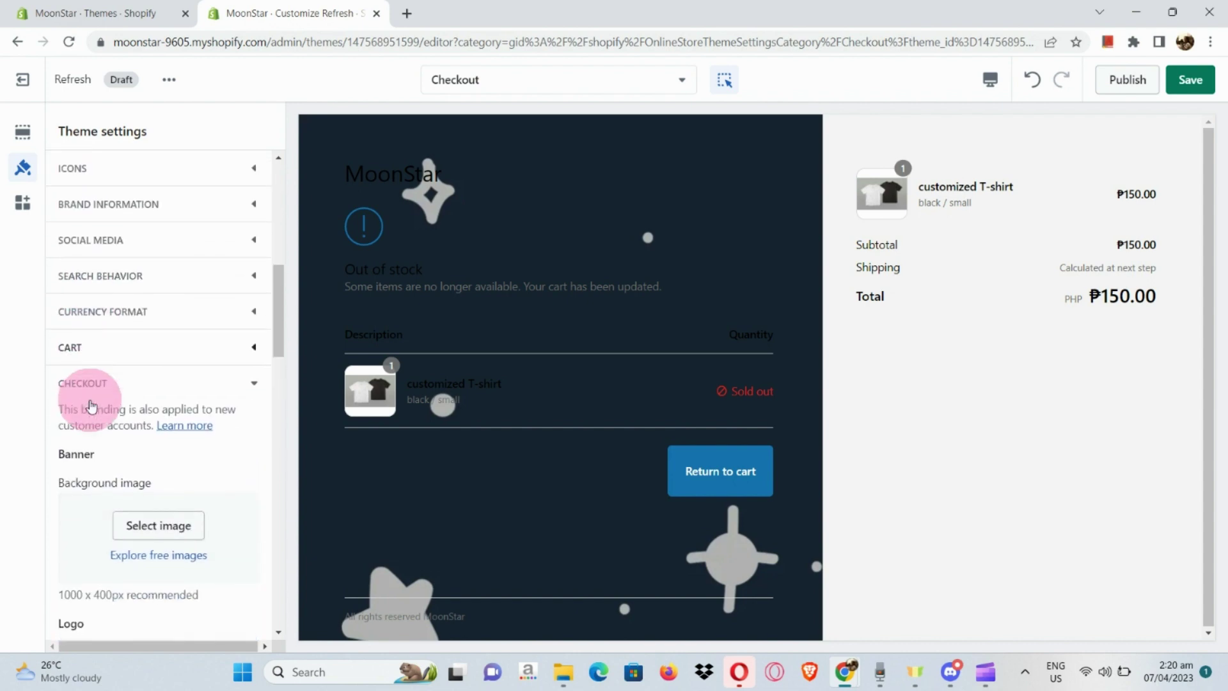
pyautogui.scroll(-2, 89, 402)
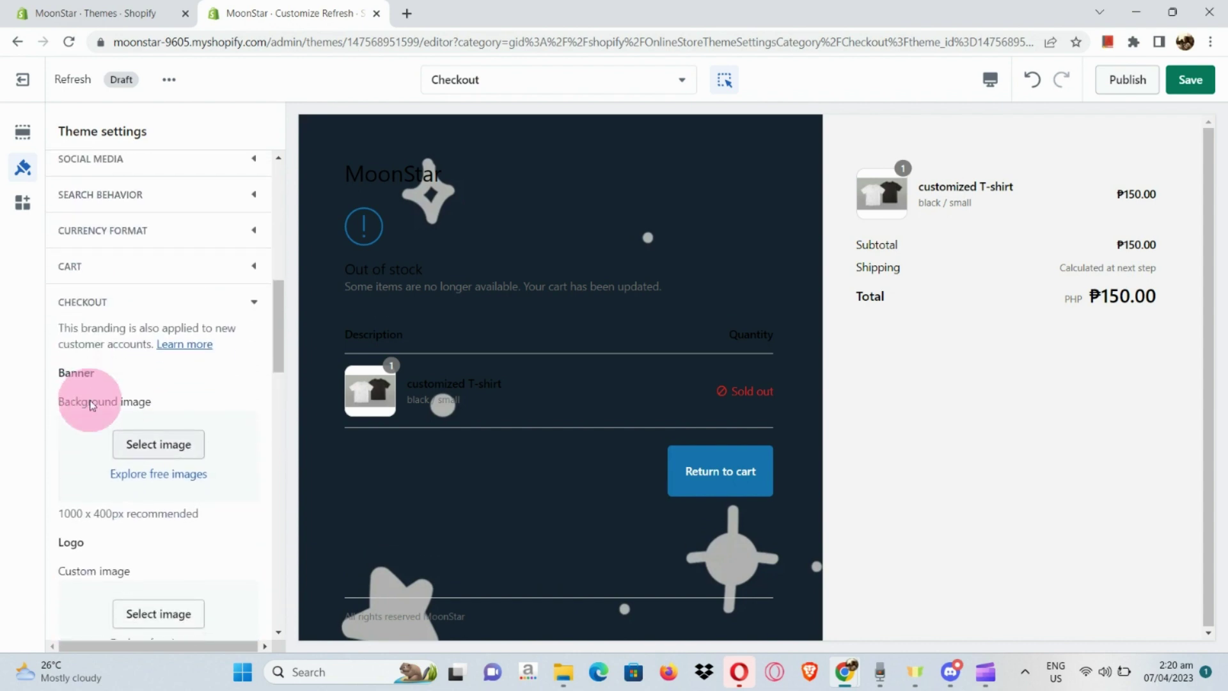
pyautogui.click(745, 168)
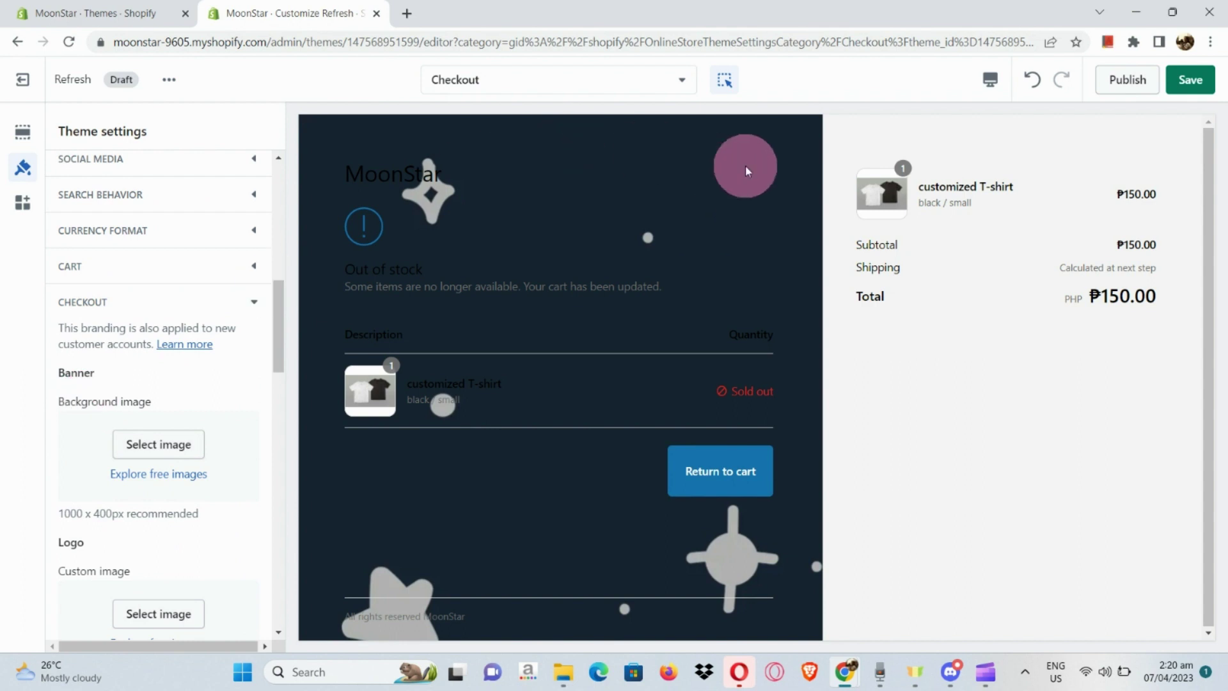
pyautogui.scroll(-1, 227, 400)
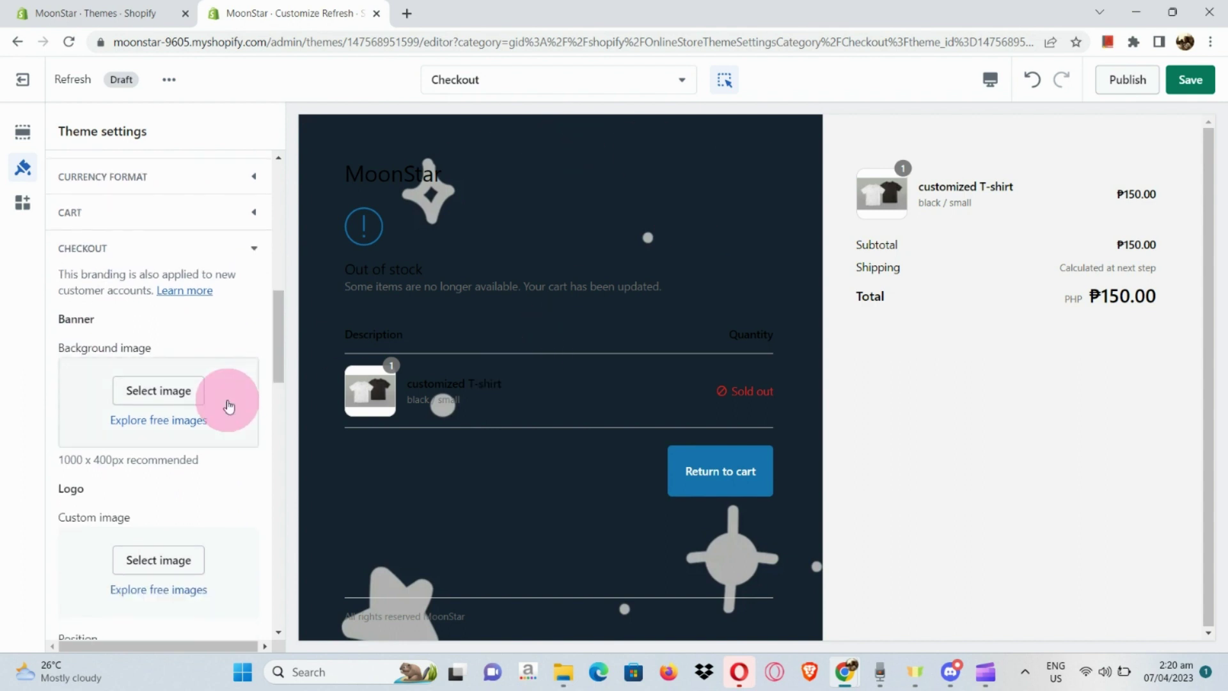
# Open the checkout banner image picker and cancel without choosing an image.
pyautogui.click(160, 391)
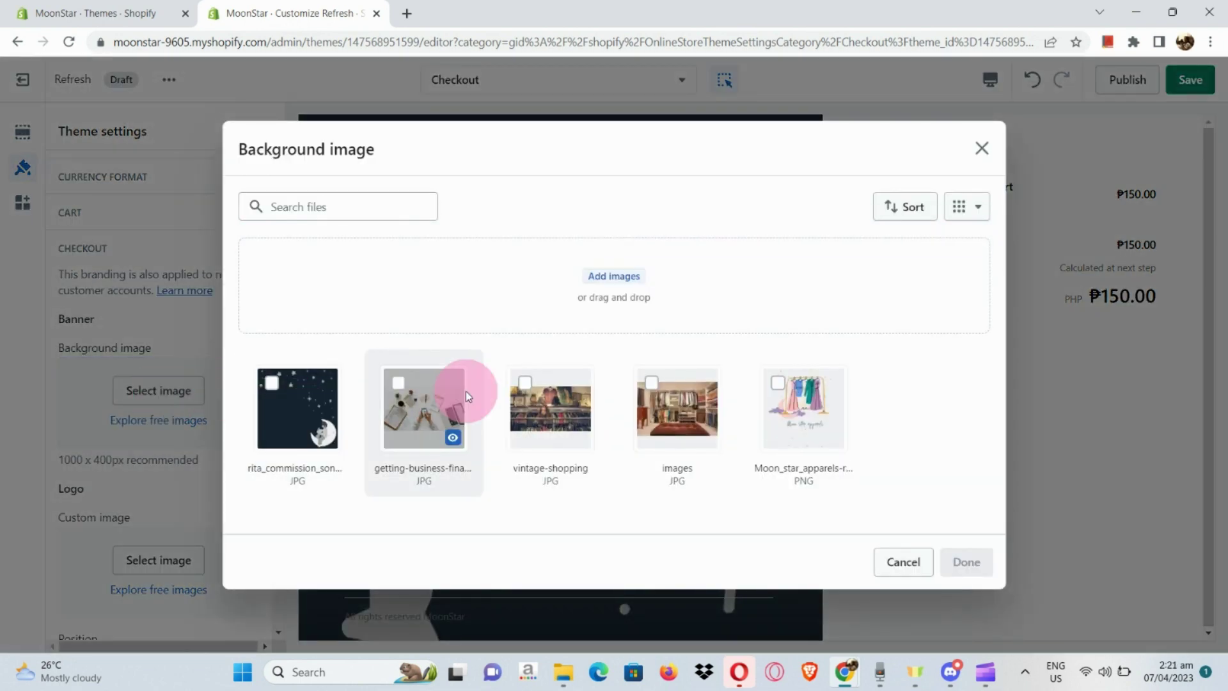
pyautogui.click(980, 147)
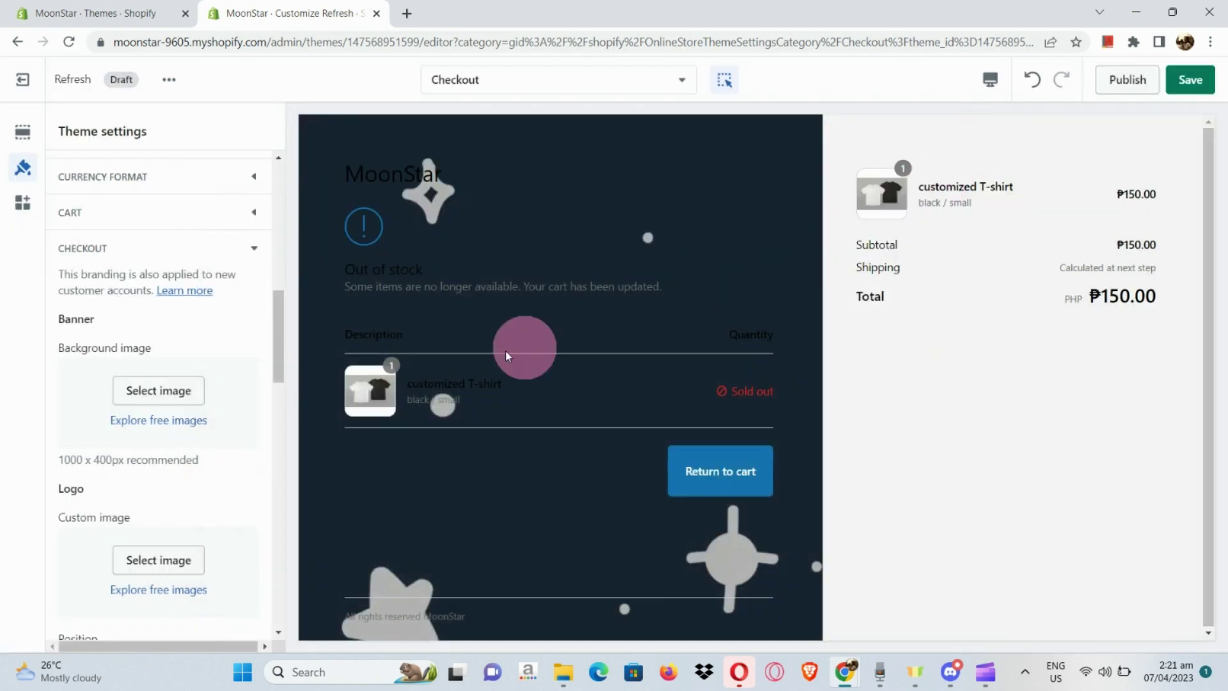
pyautogui.scroll(-2, 193, 499)
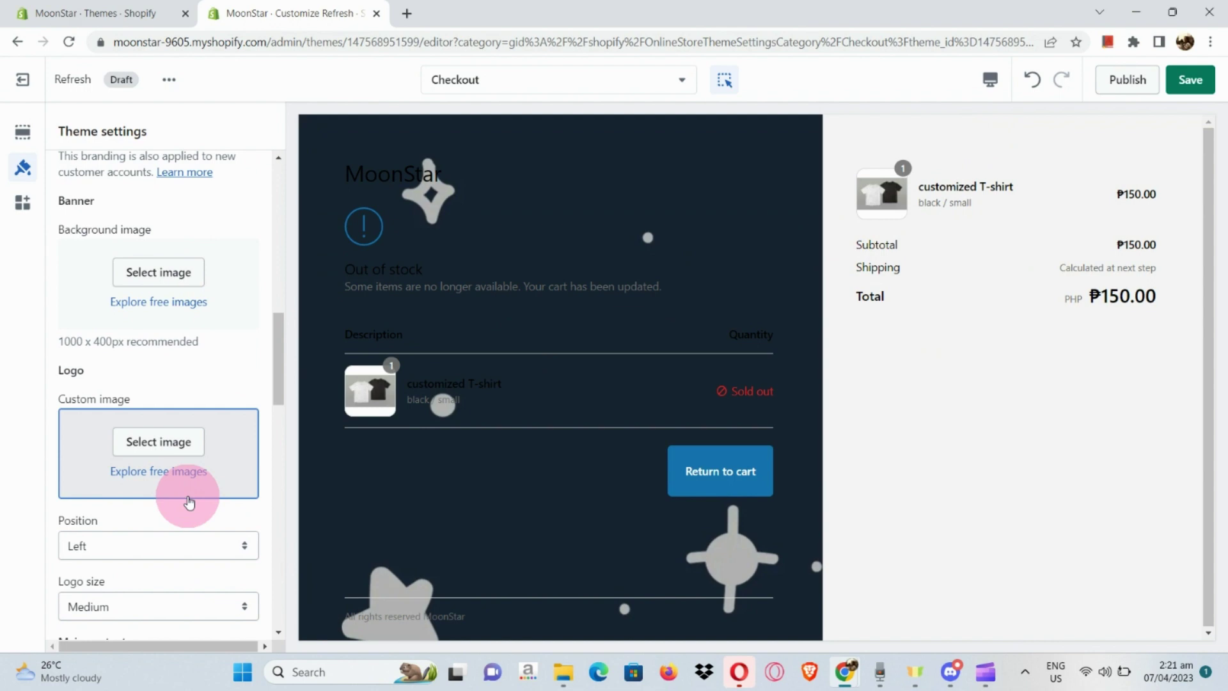
pyautogui.scroll(-3, 188, 499)
pyautogui.scroll(-2, 133, 553)
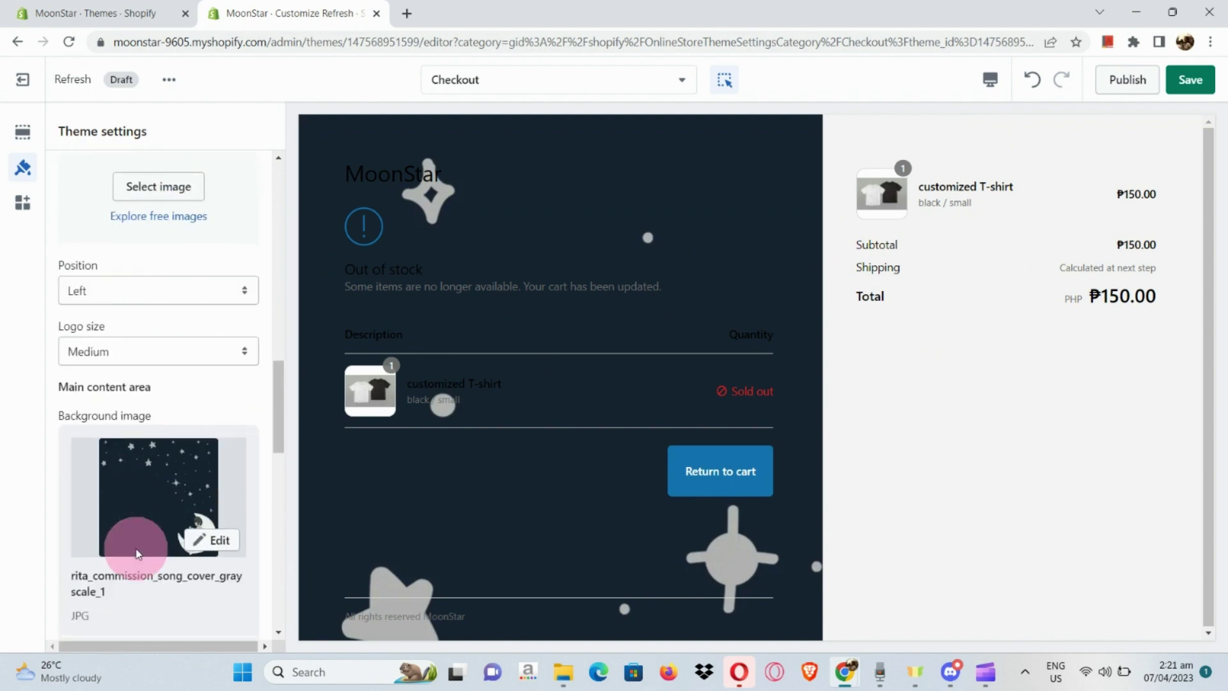
# View the starry main content background image, then bring up its Change options.
pyautogui.click(217, 537)
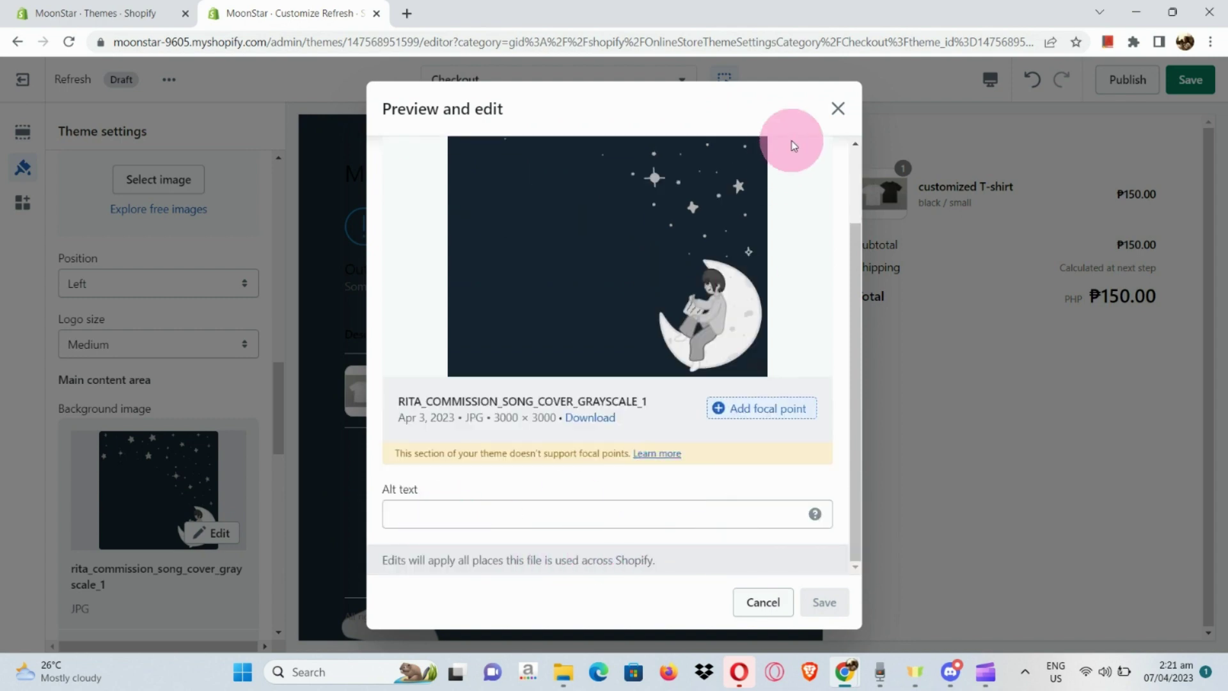
pyautogui.click(837, 107)
pyautogui.scroll(-3, 147, 498)
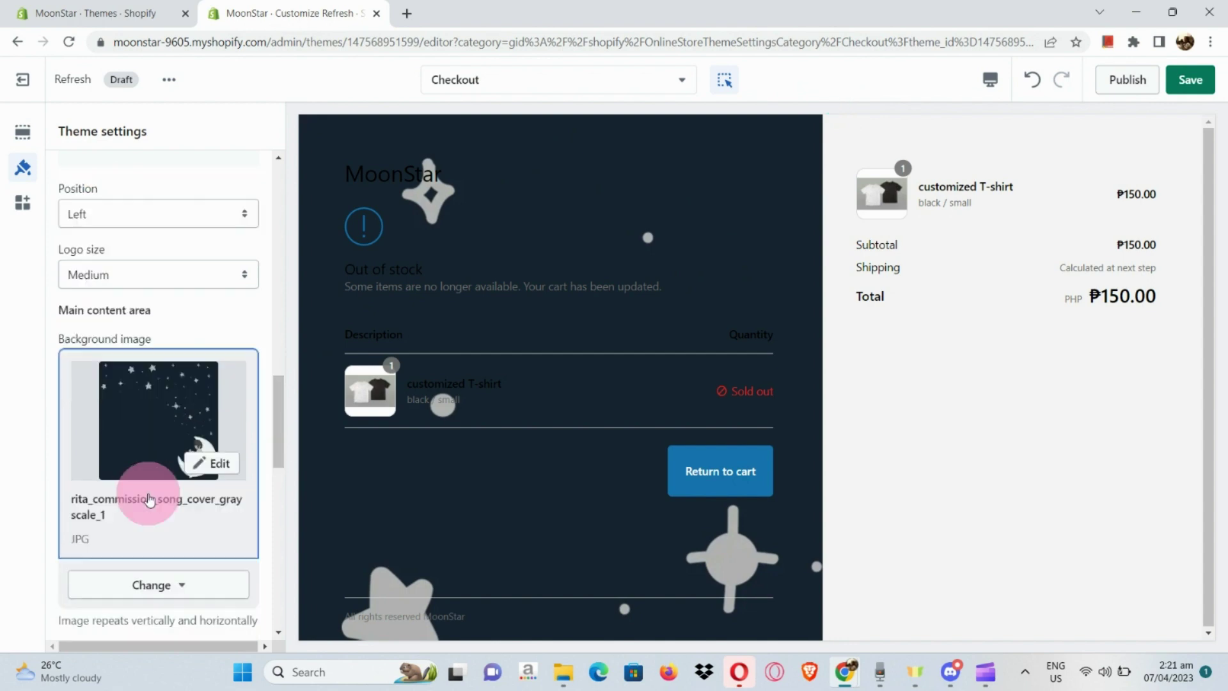
pyautogui.click(153, 509)
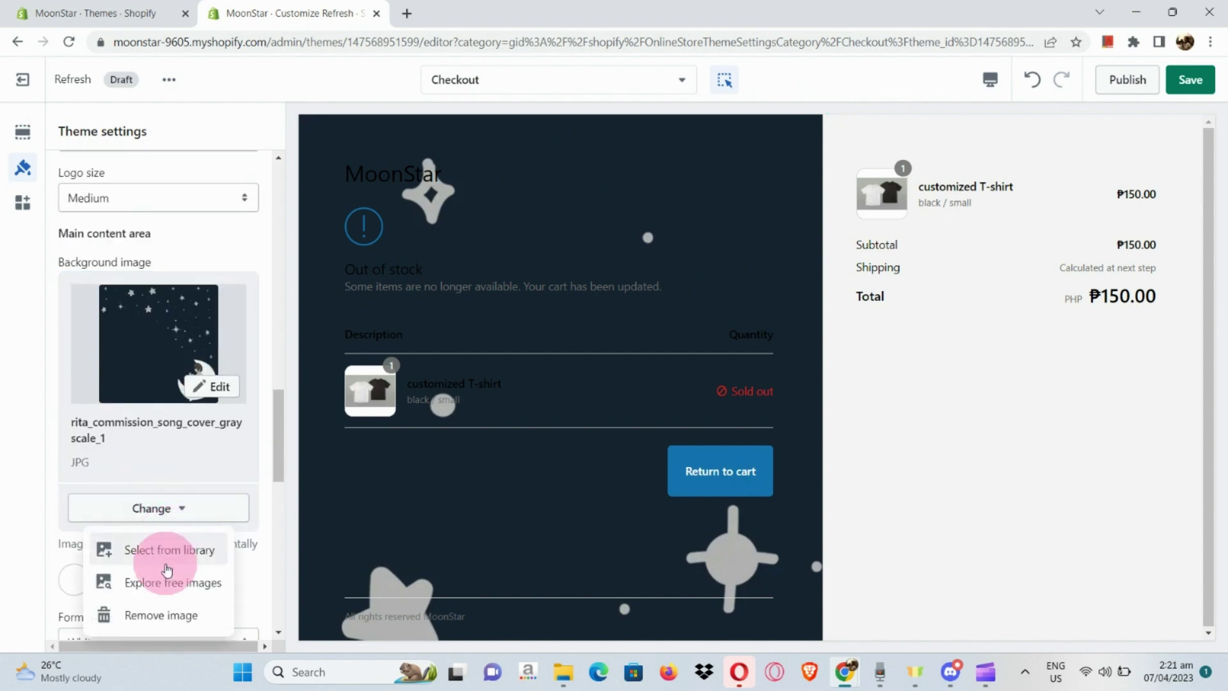
# Remove the starry background image and make the order summary background pink #F4B7EC.
pyautogui.click(135, 614)
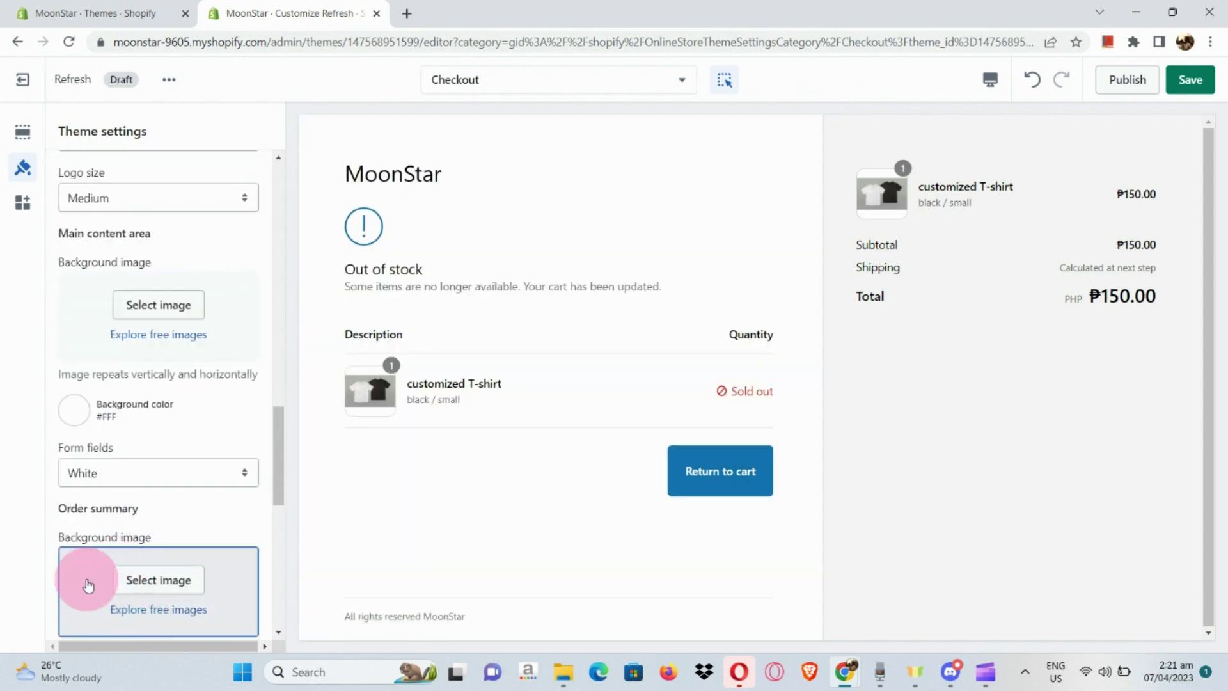
pyautogui.scroll(-2, 90, 579)
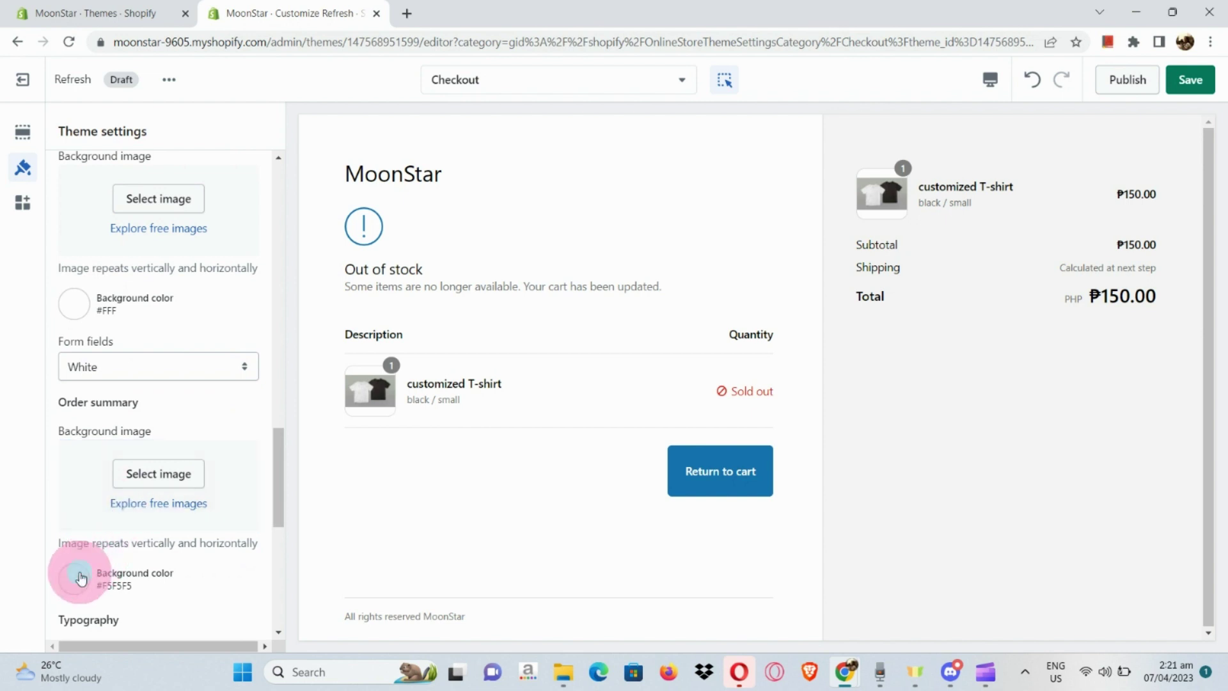
pyautogui.click(81, 576)
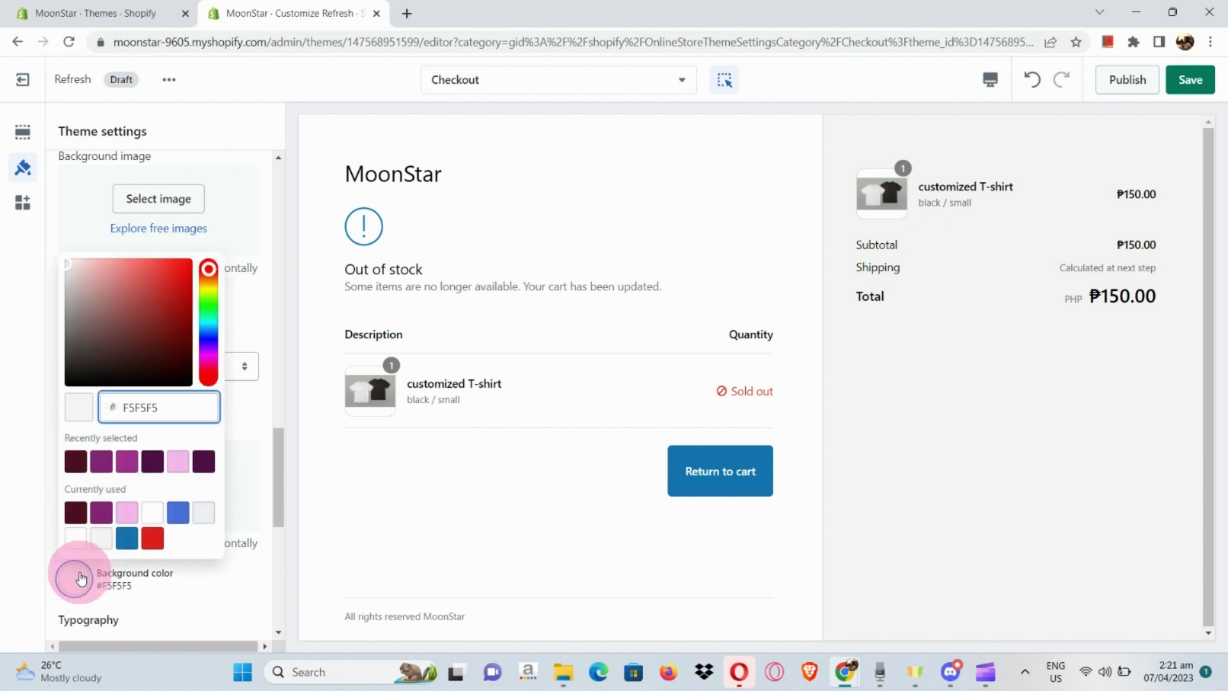
pyautogui.click(178, 463)
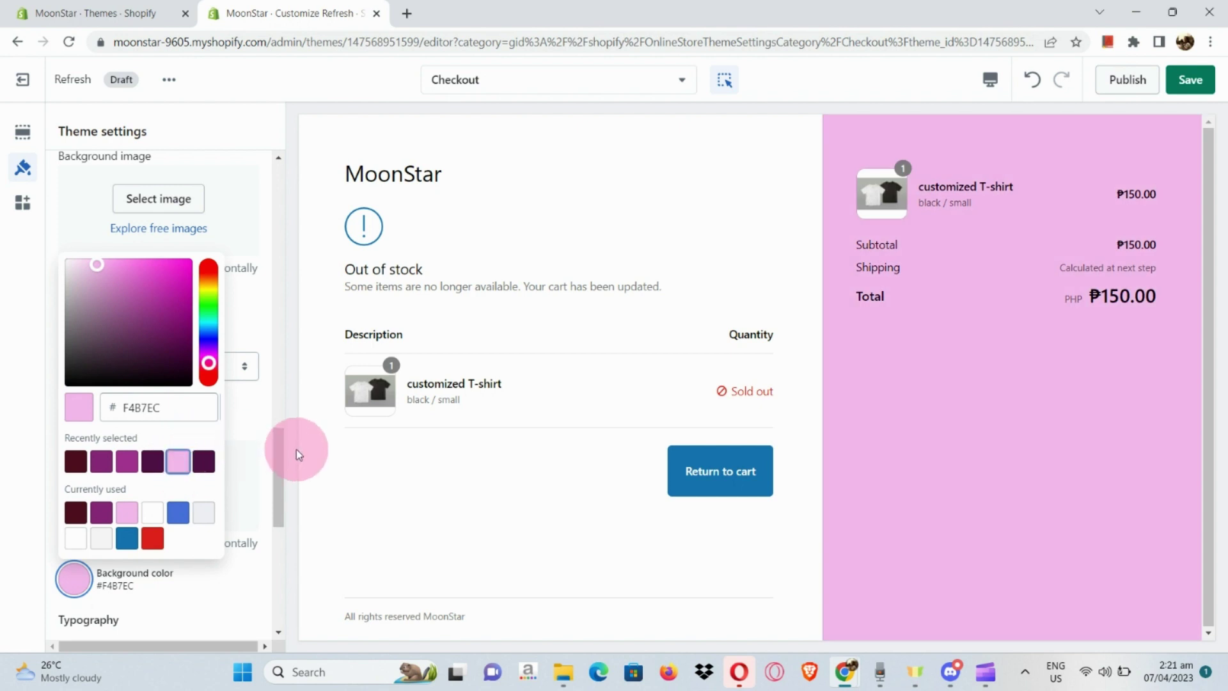
pyautogui.click(265, 318)
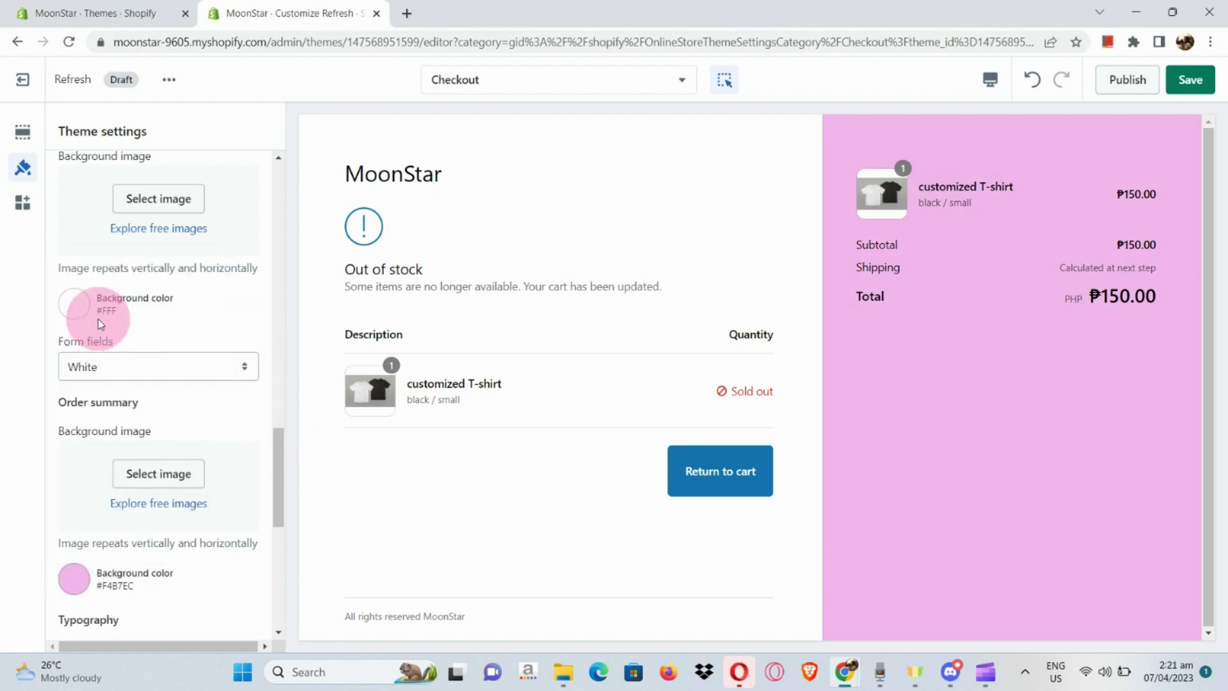
# Set the main checkout background color to purple #A12F90.
pyautogui.click(70, 311)
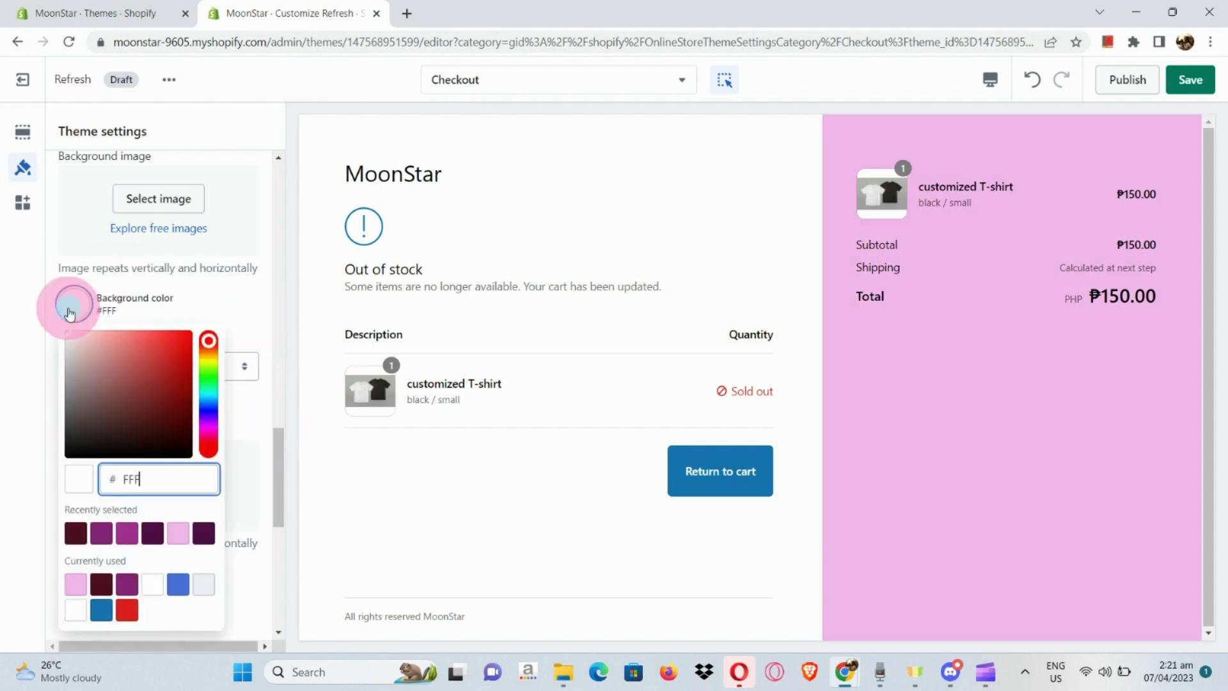
pyautogui.click(134, 536)
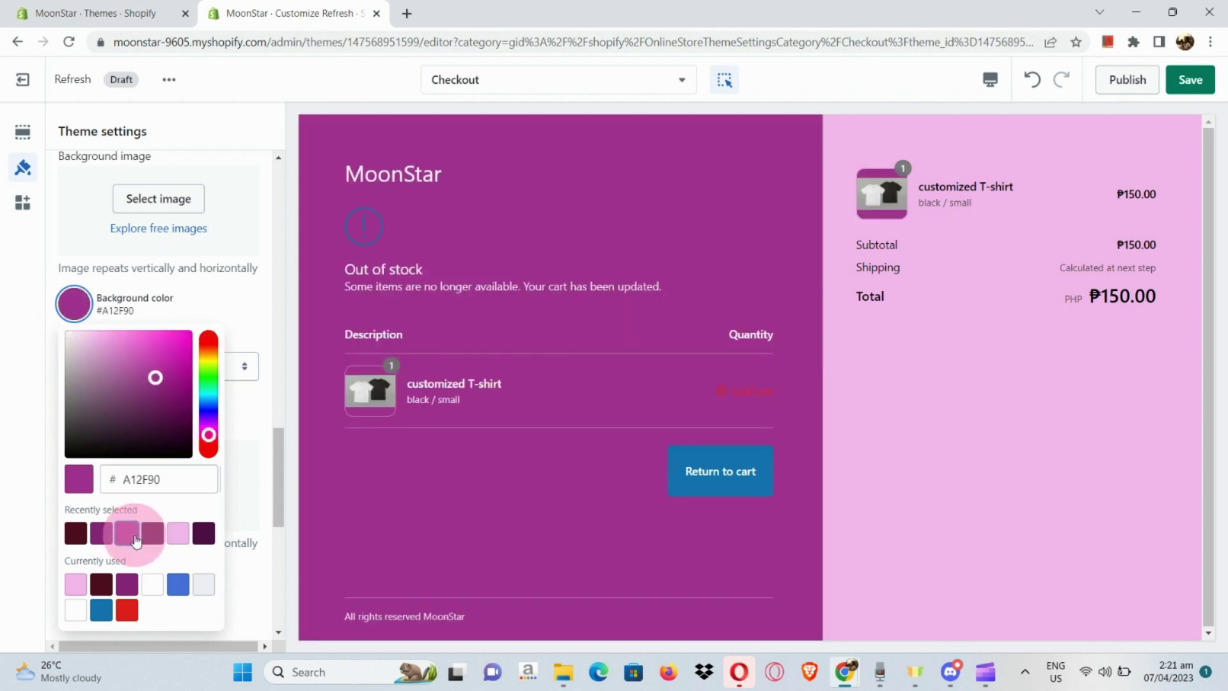
pyautogui.click(261, 404)
pyautogui.scroll(-3, 83, 543)
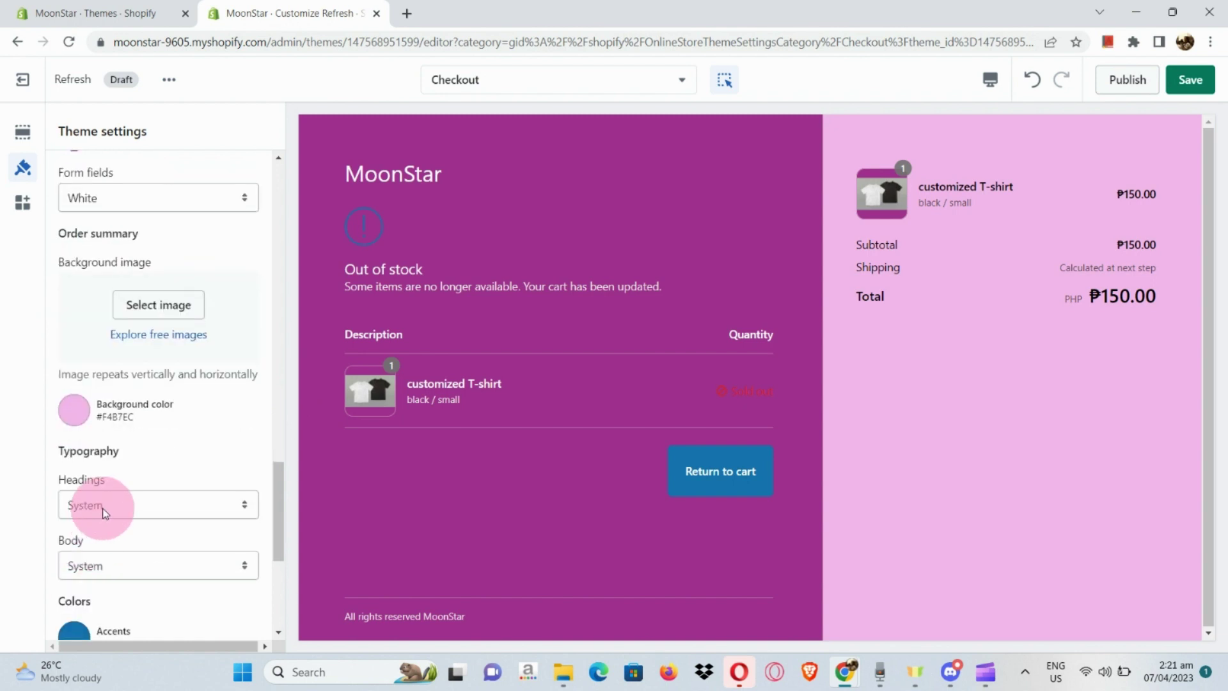
# Set the checkout headings font to Lora and the body font to Playfair Display.
pyautogui.scroll(-2, 102, 512)
pyautogui.click(157, 376)
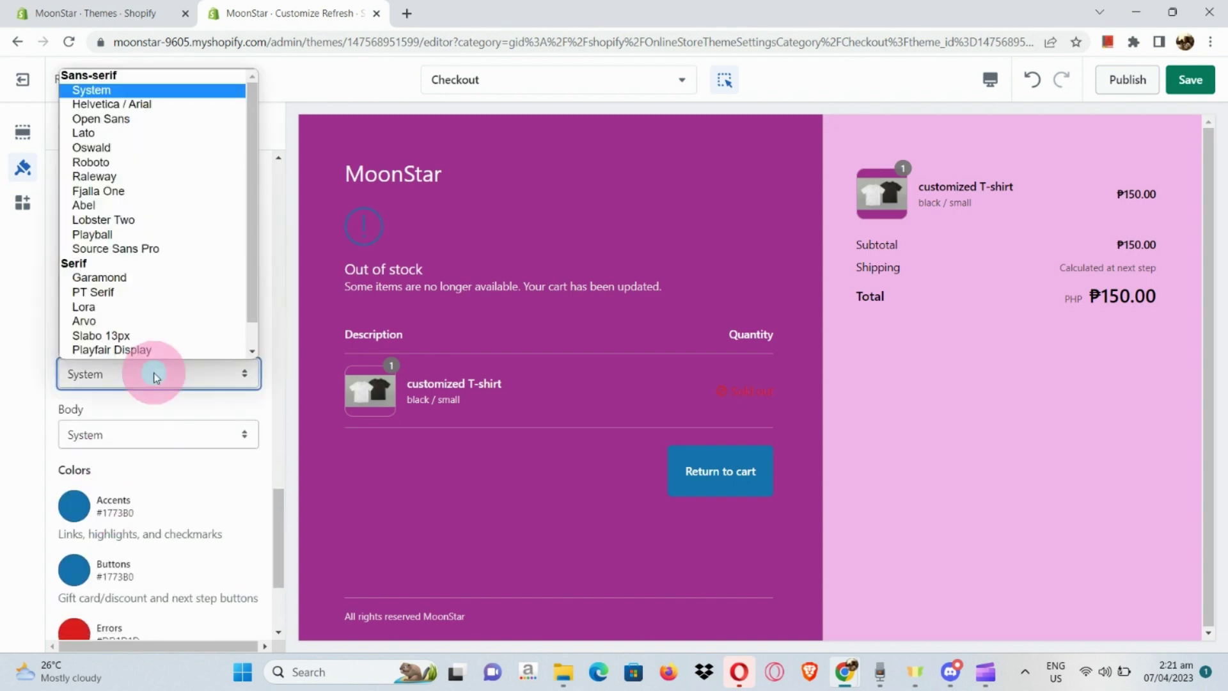
pyautogui.scroll(-1, 159, 286)
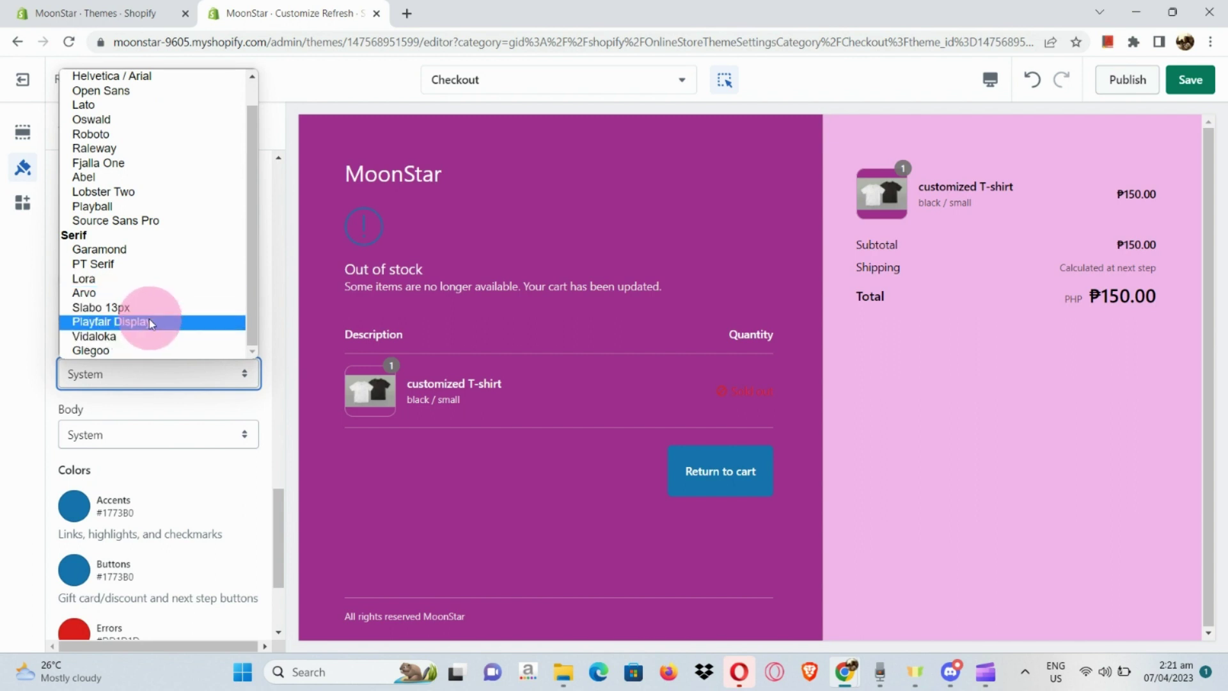
pyautogui.click(146, 278)
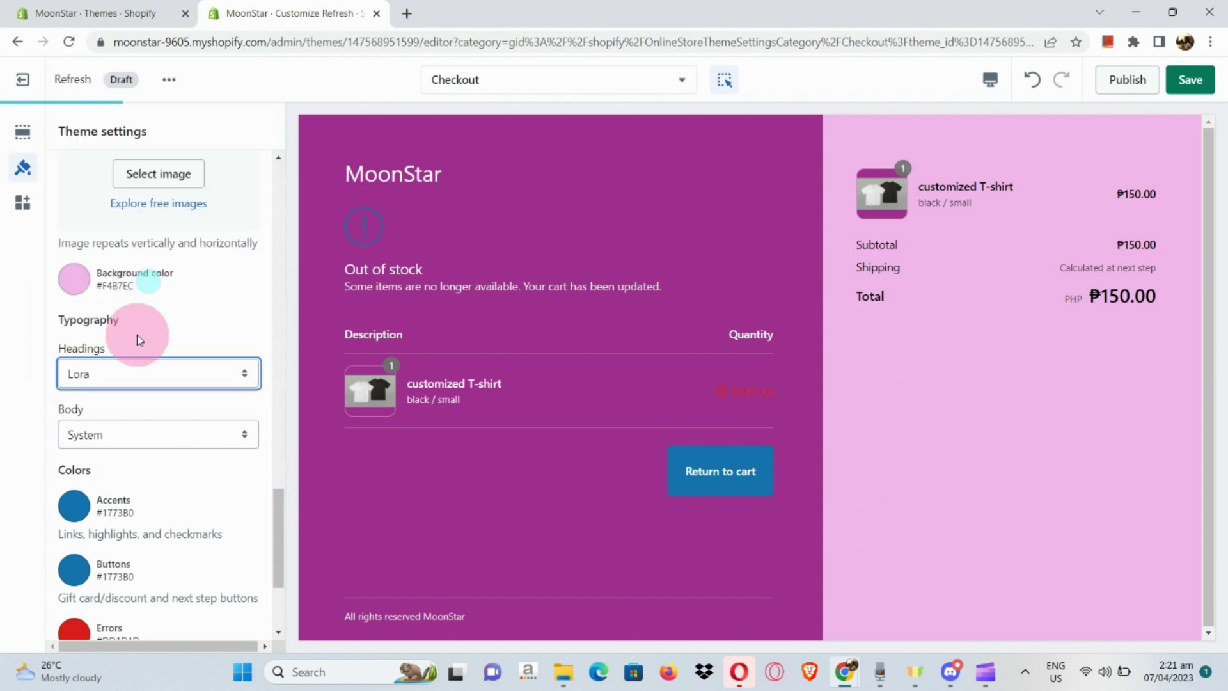
pyautogui.click(122, 433)
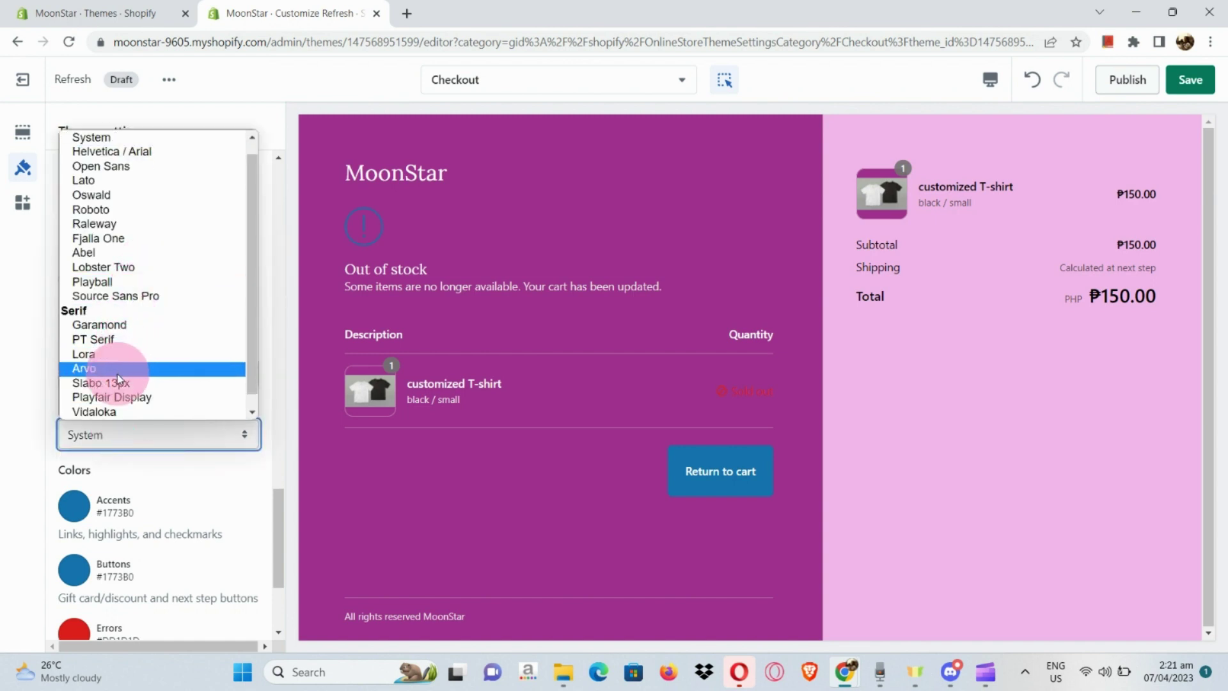
pyautogui.click(112, 398)
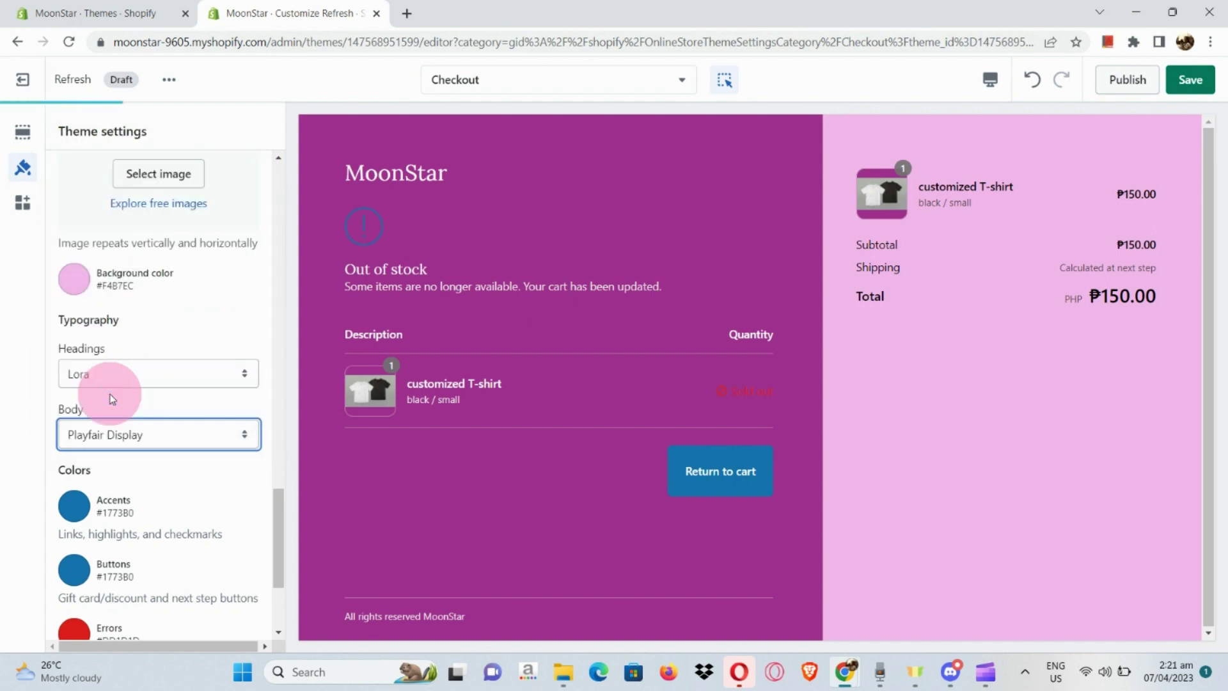
# Make accent and error colors white #FFFFFF and buttons pink #F4B7EC.
pyautogui.scroll(-2, 130, 473)
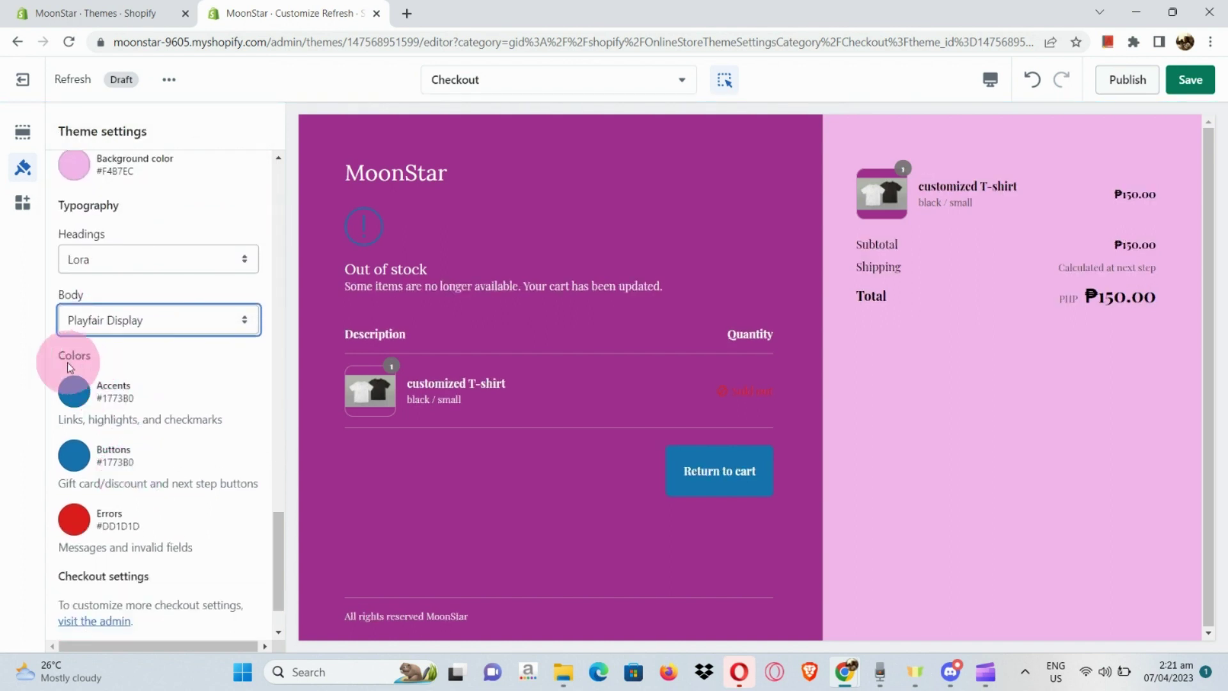
pyautogui.click(75, 390)
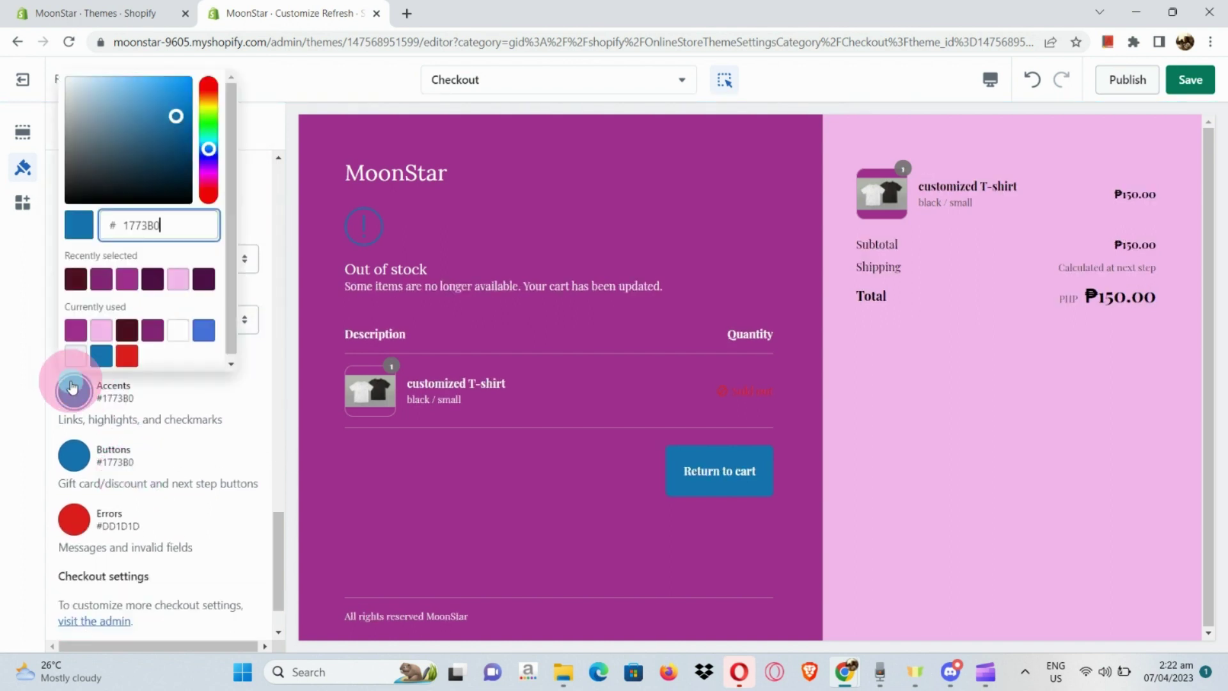
pyautogui.click(181, 338)
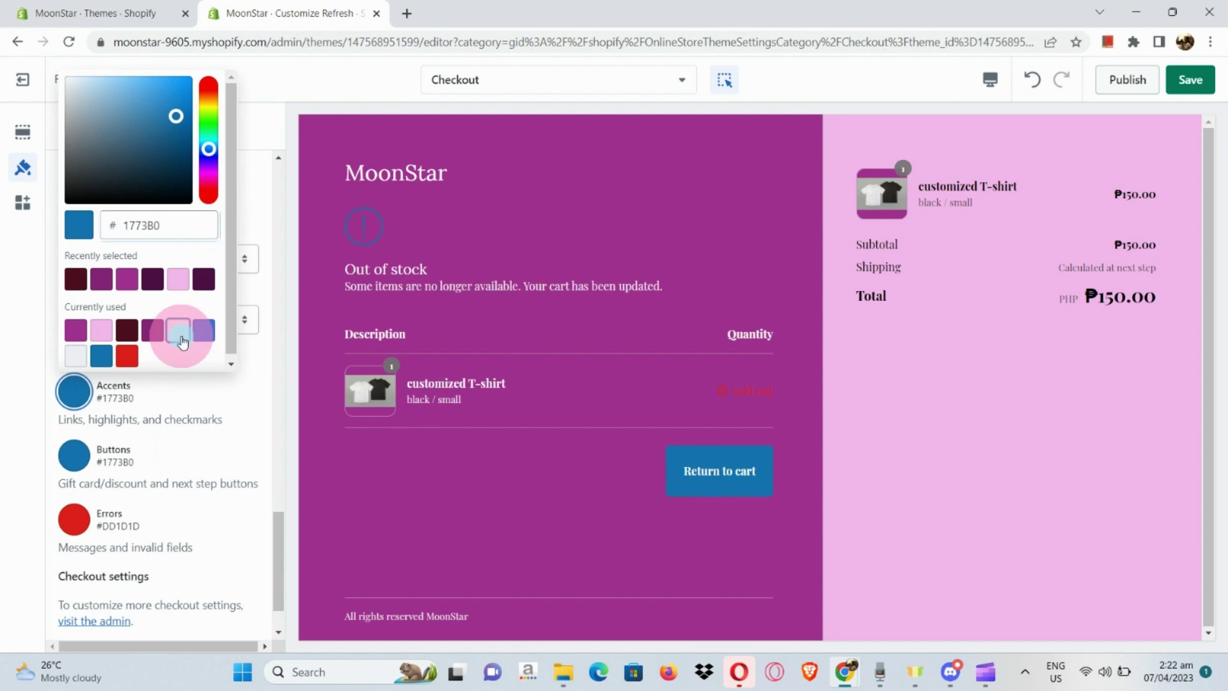
pyautogui.click(172, 406)
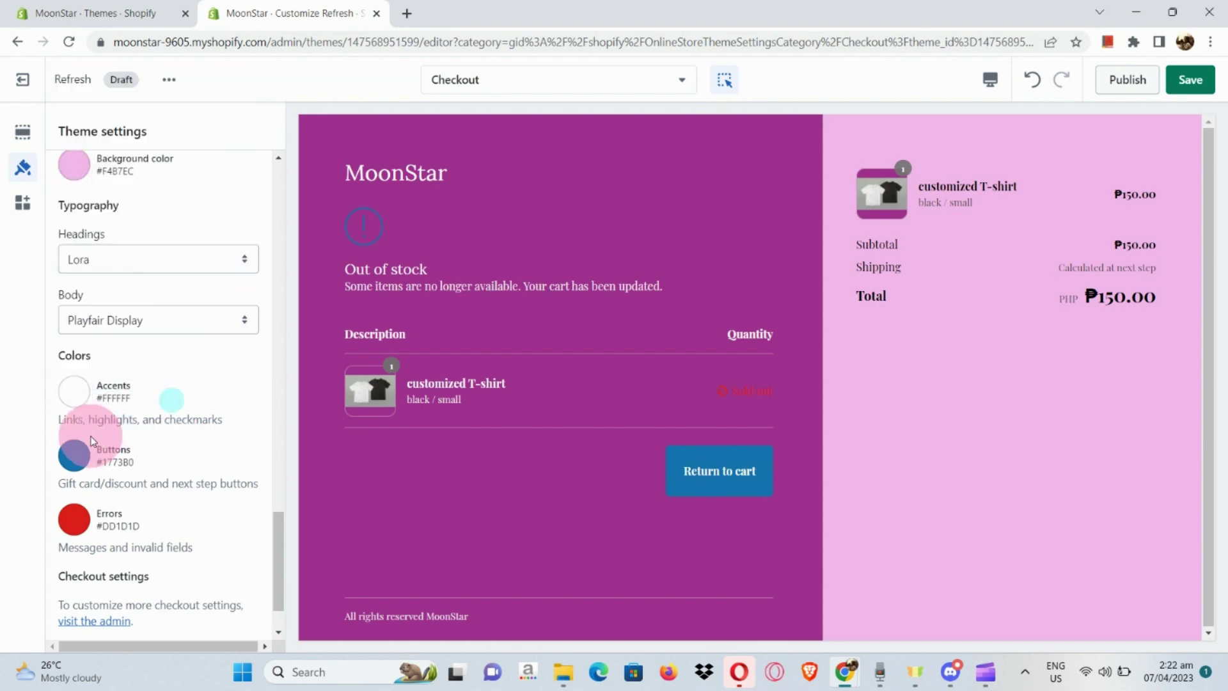
pyautogui.click(75, 454)
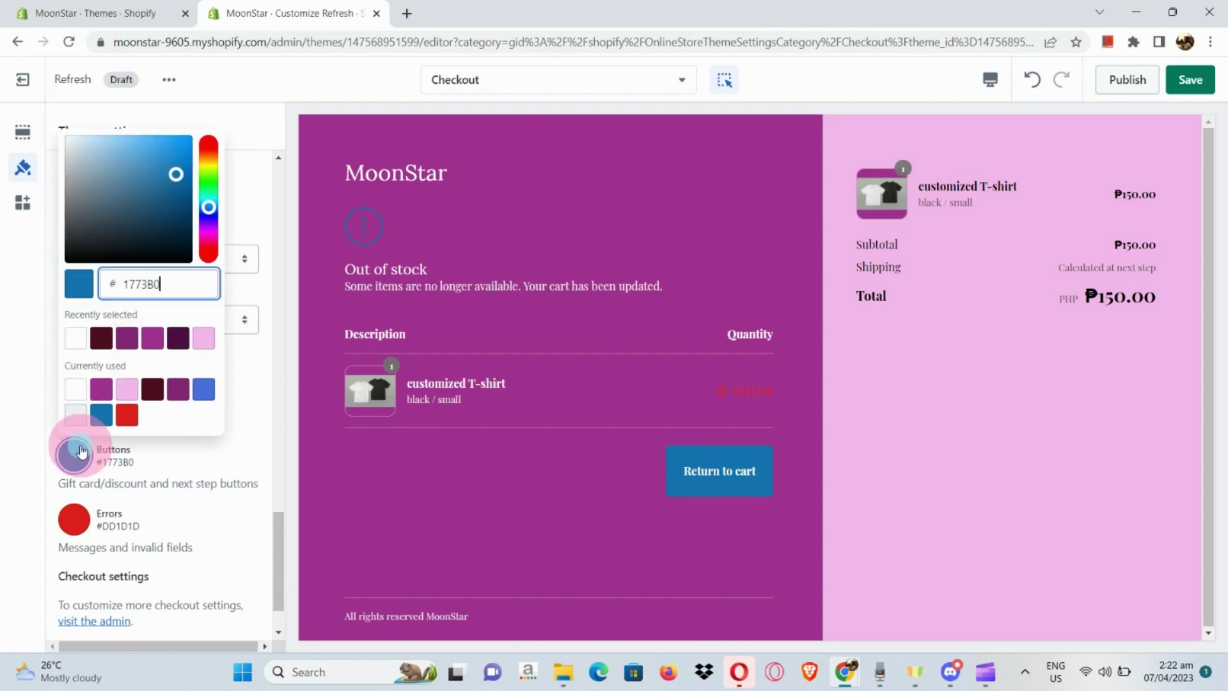
pyautogui.click(134, 394)
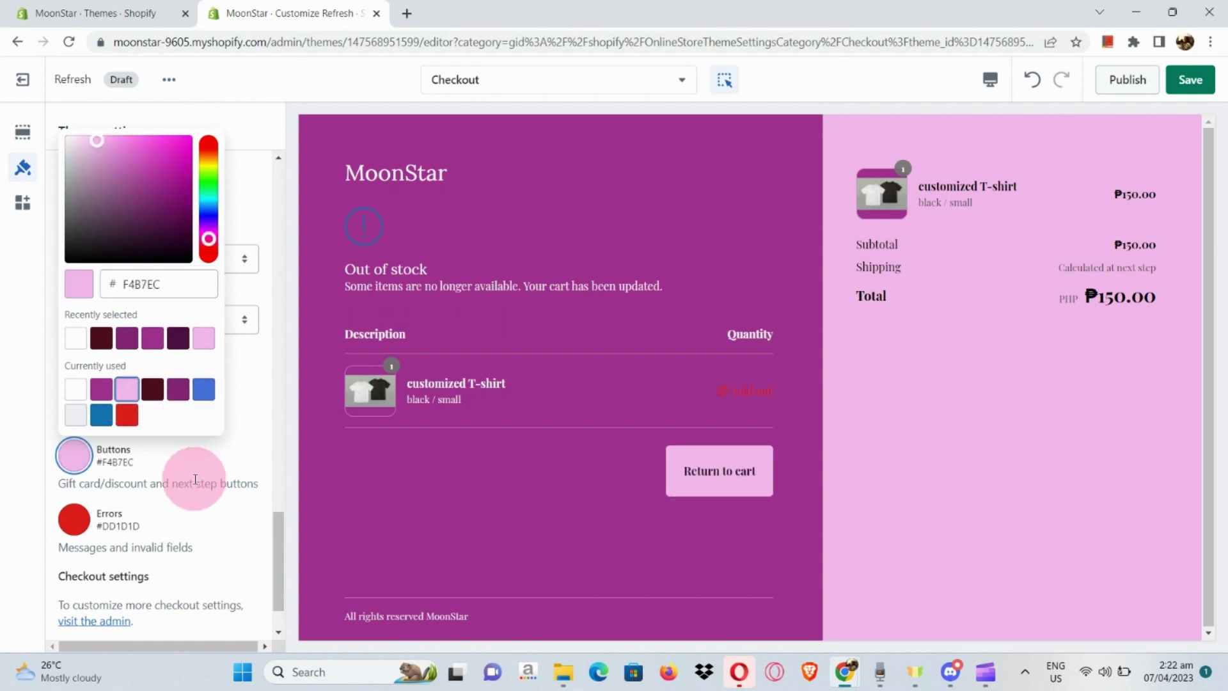
pyautogui.click(71, 525)
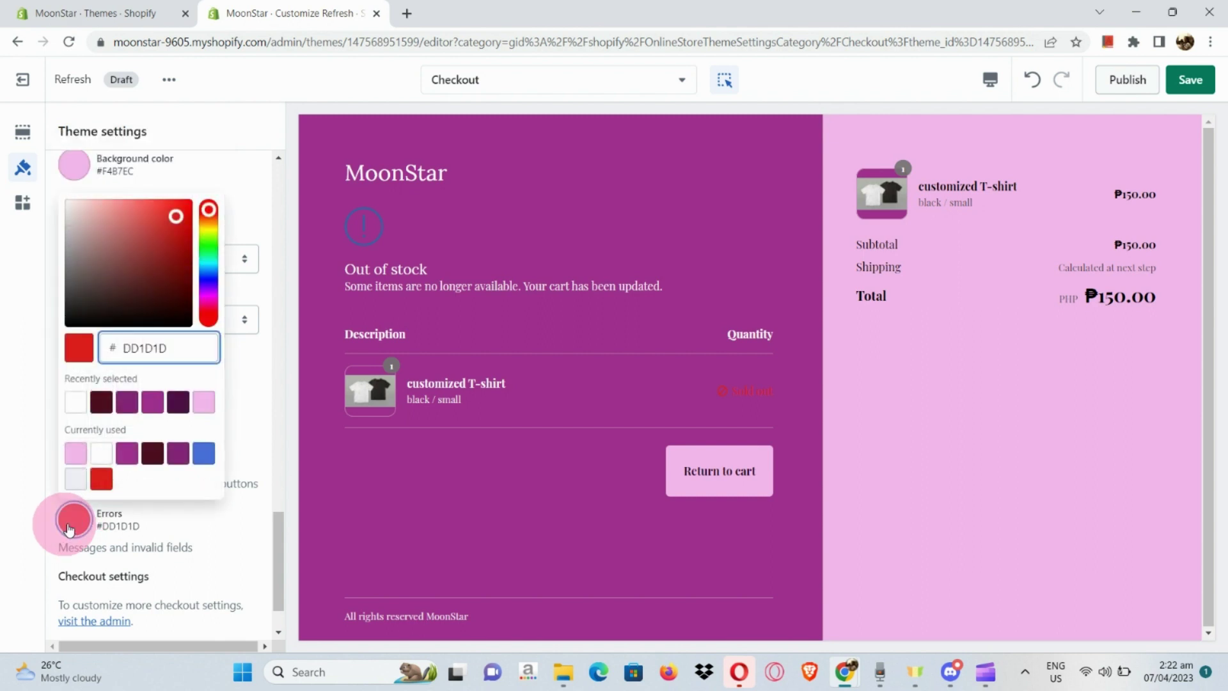
pyautogui.click(105, 456)
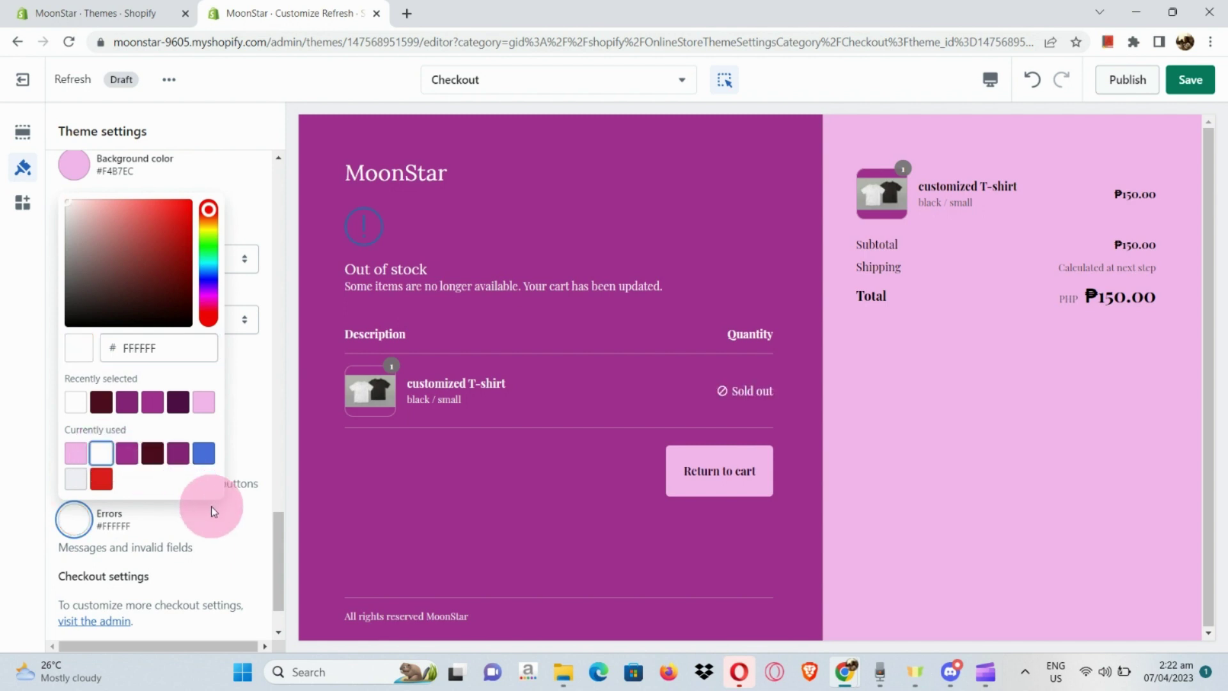
pyautogui.click(220, 535)
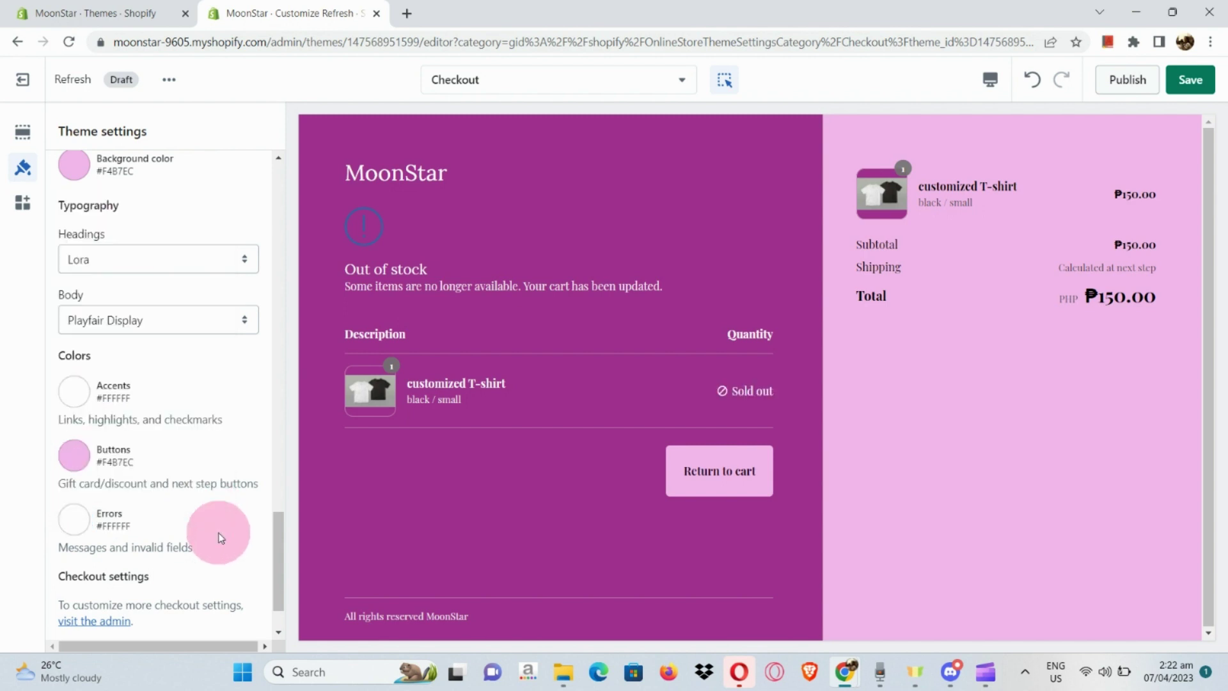
pyautogui.scroll(-1, 220, 536)
pyautogui.scroll(-1, 207, 493)
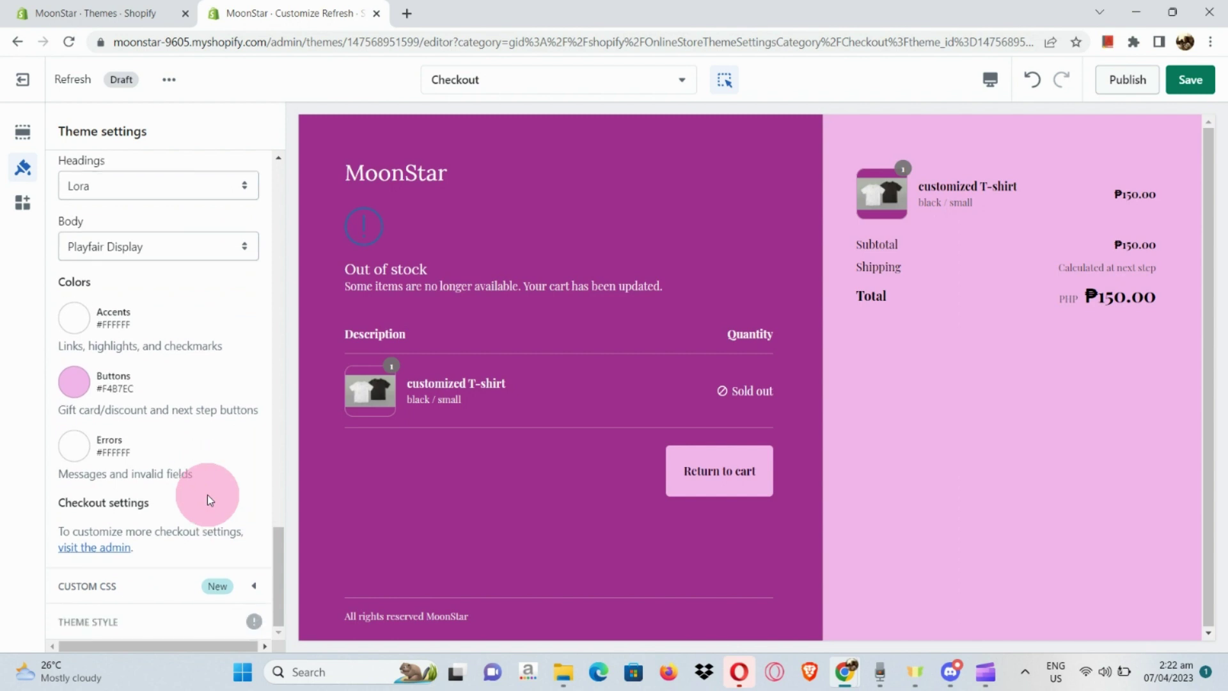
# Expand Custom CSS, then open the Refresh theme's code editor via Edit code.
pyautogui.moveTo(156, 605)
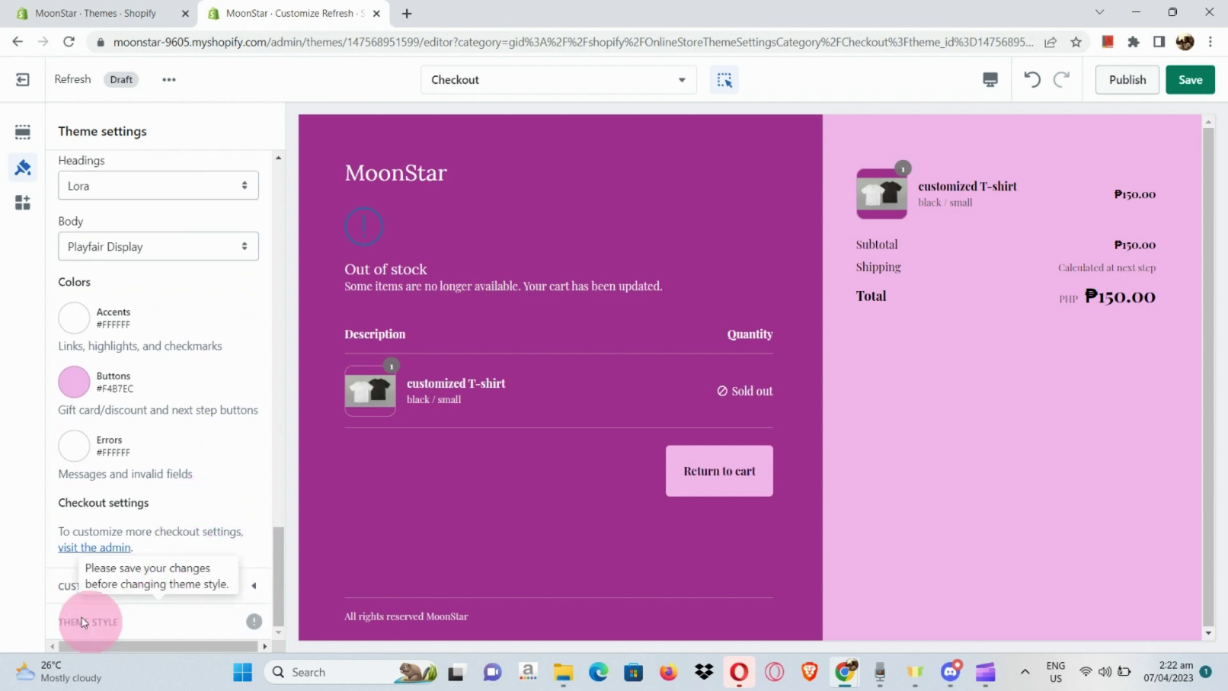
pyautogui.click(69, 585)
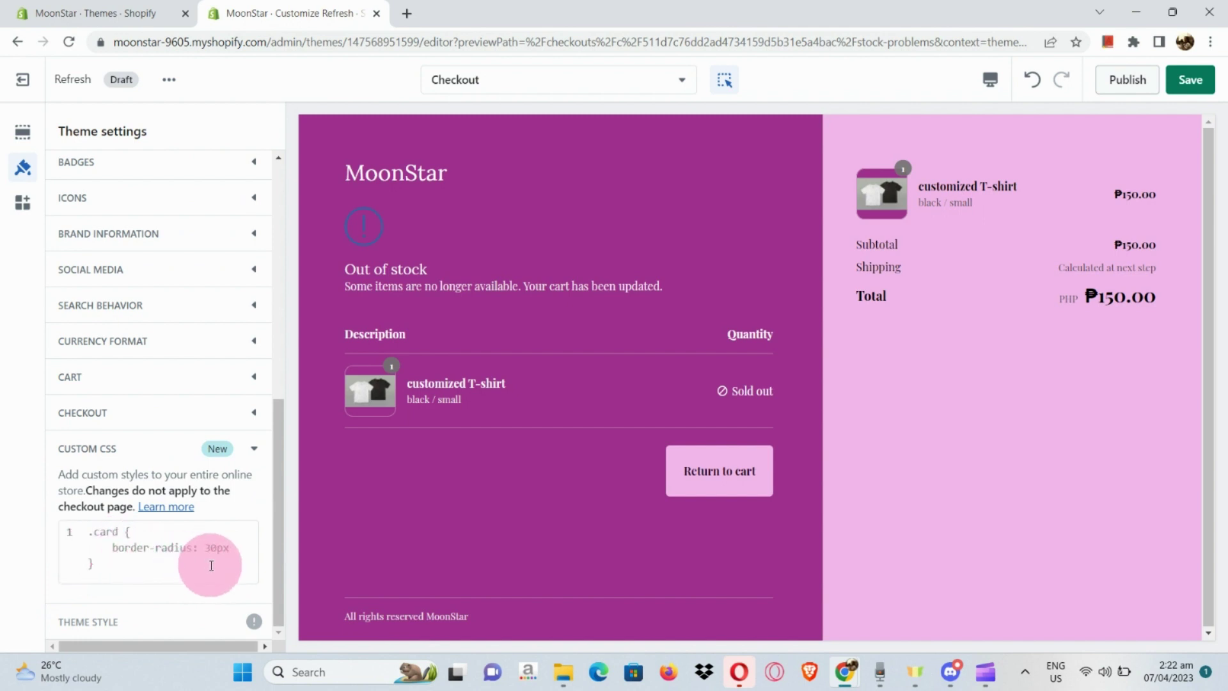
pyautogui.click(171, 81)
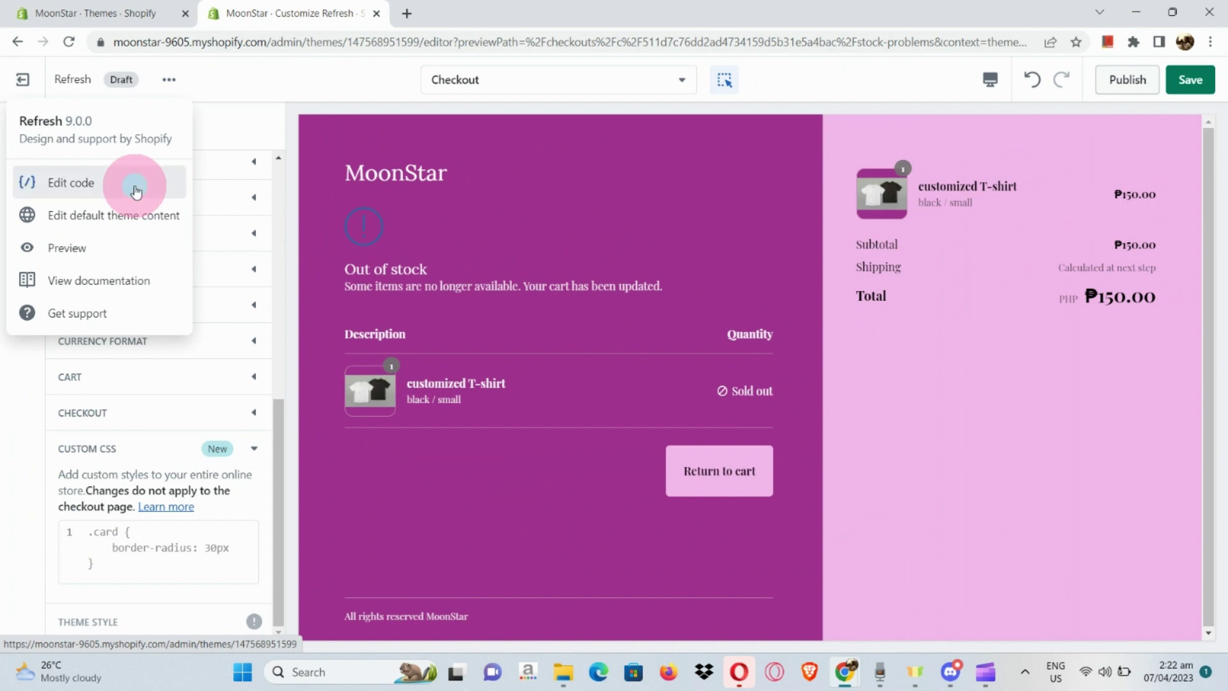
pyautogui.click(136, 190)
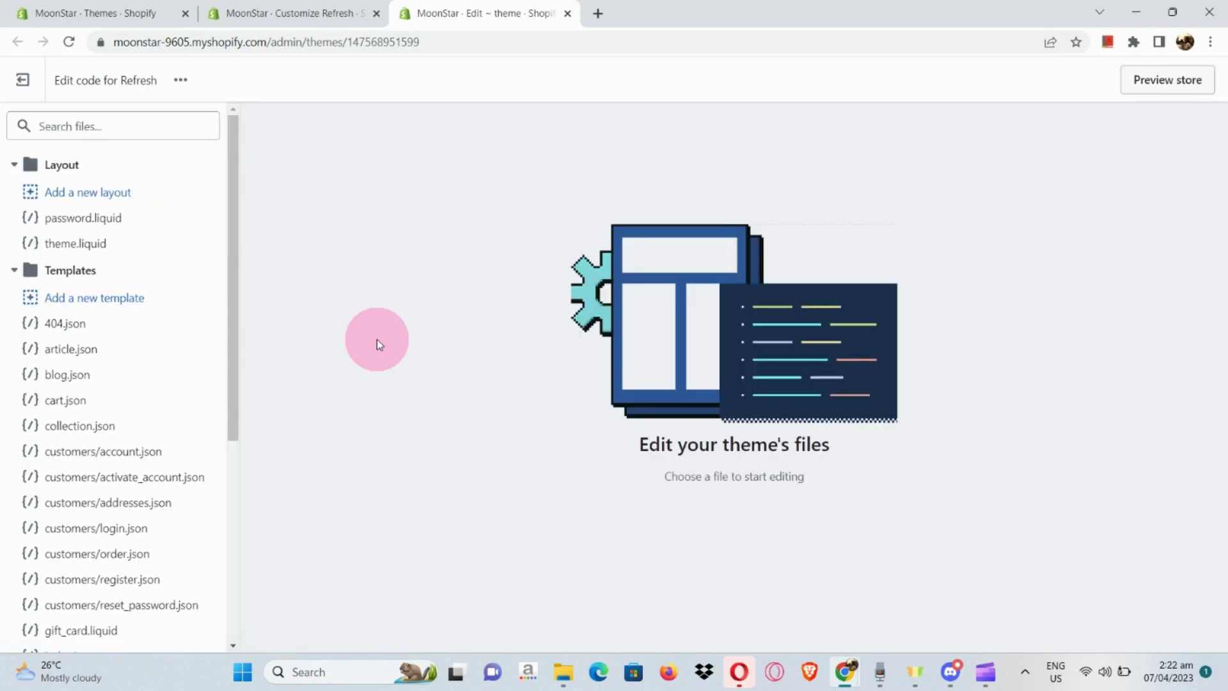
# Look over the password.liquid layout file, then close the code editor tab.
pyautogui.click(144, 218)
pyautogui.scroll(-5, 531, 323)
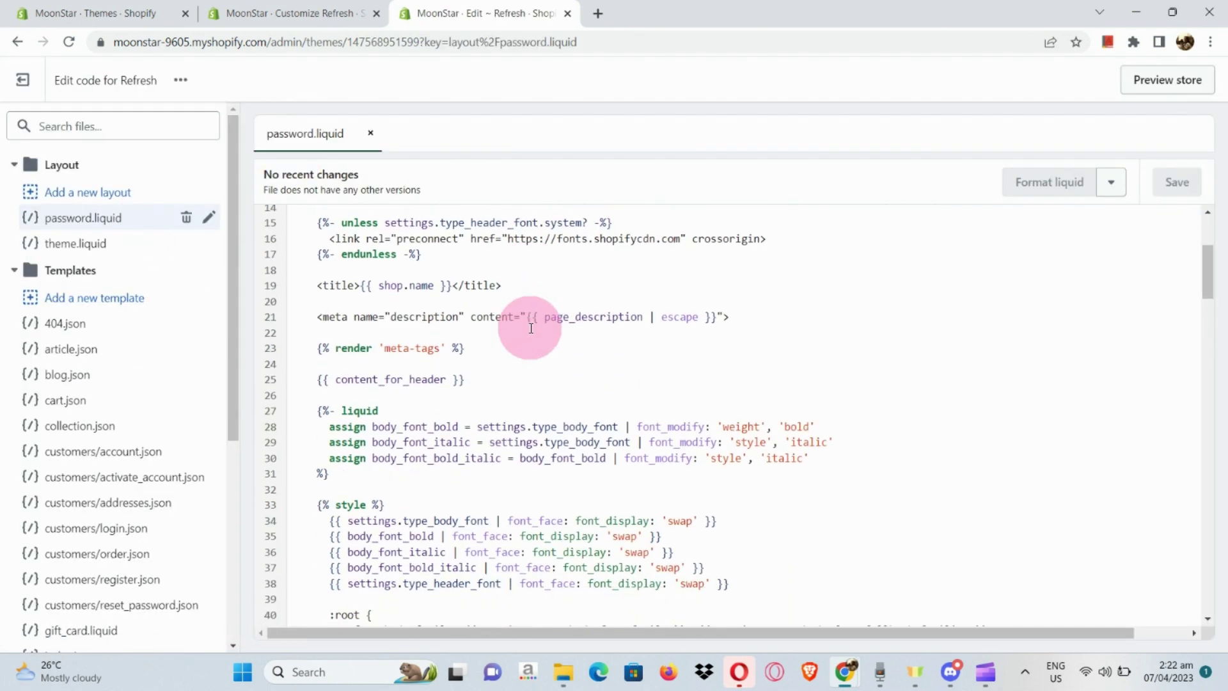
pyautogui.click(566, 13)
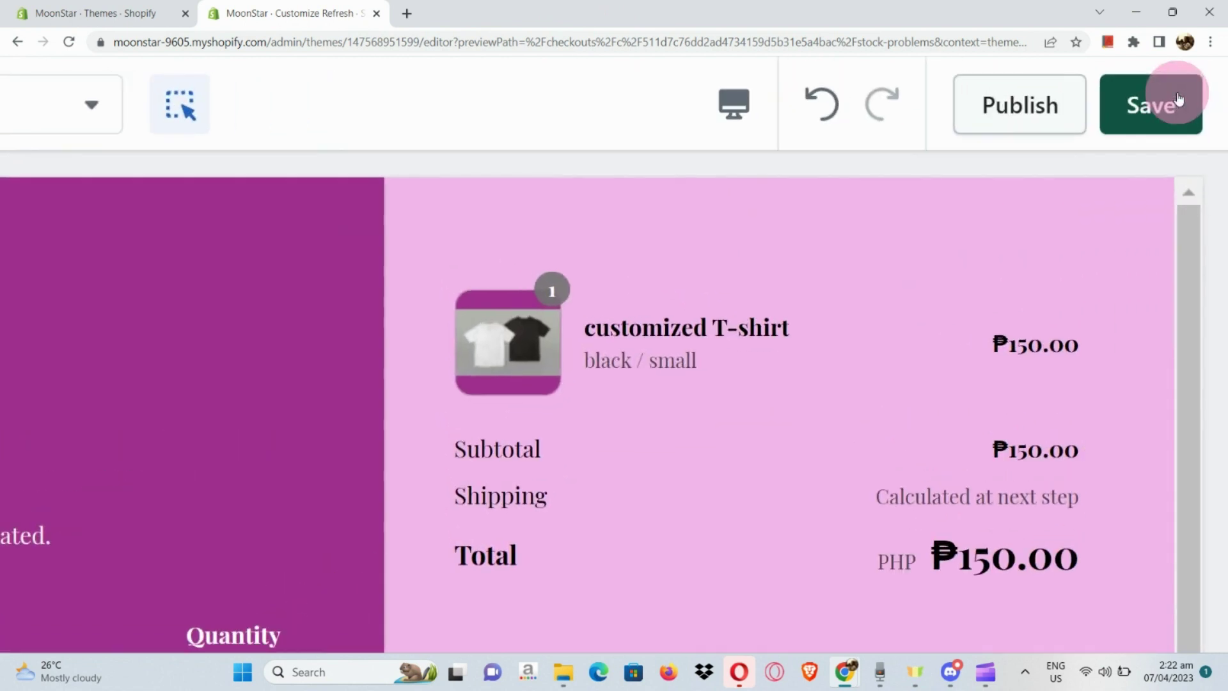
pyautogui.click(1178, 99)
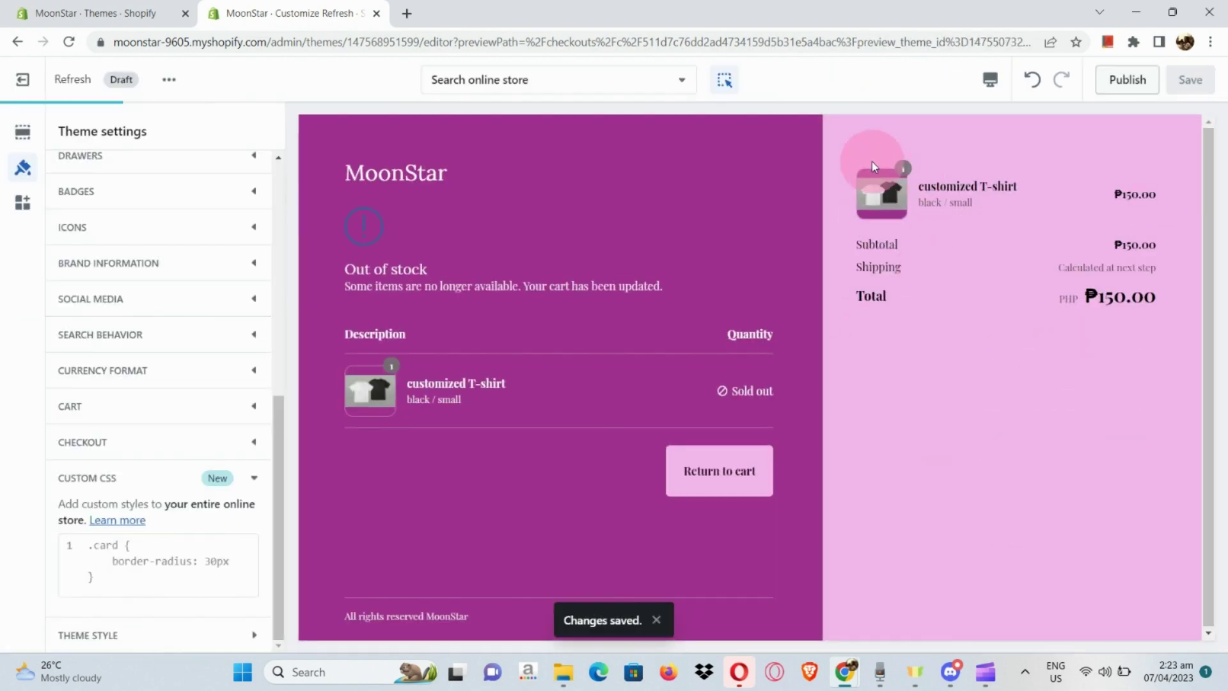
pyautogui.click(663, 85)
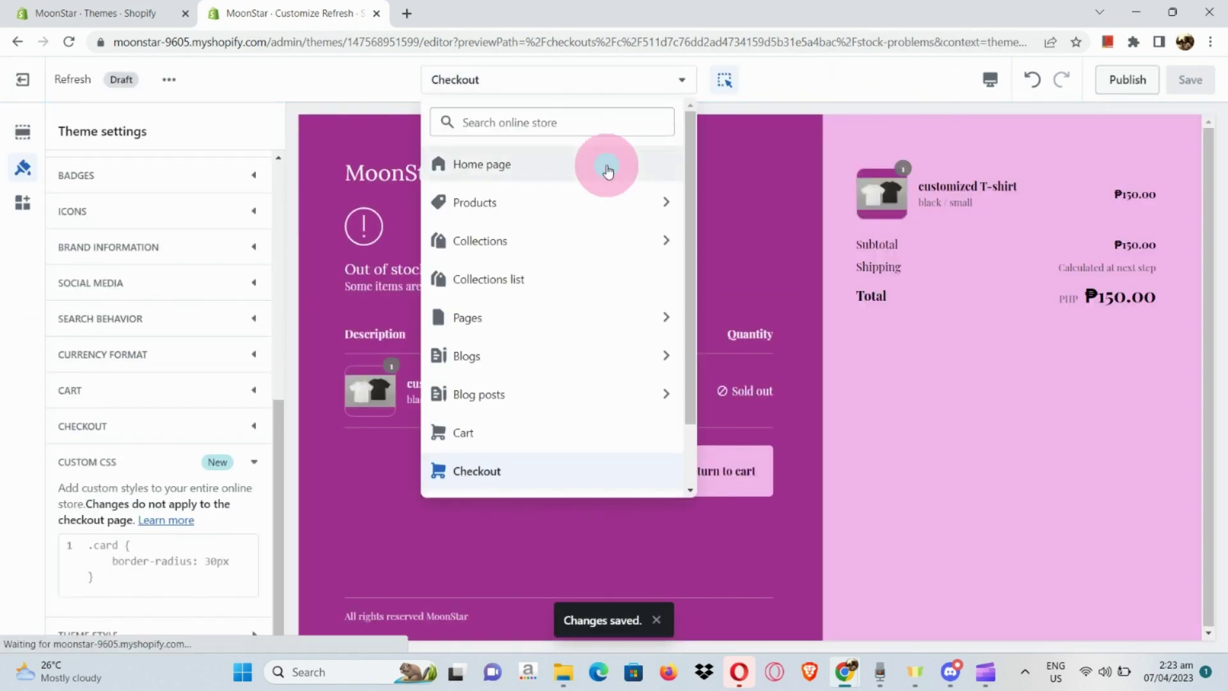
pyautogui.click(608, 168)
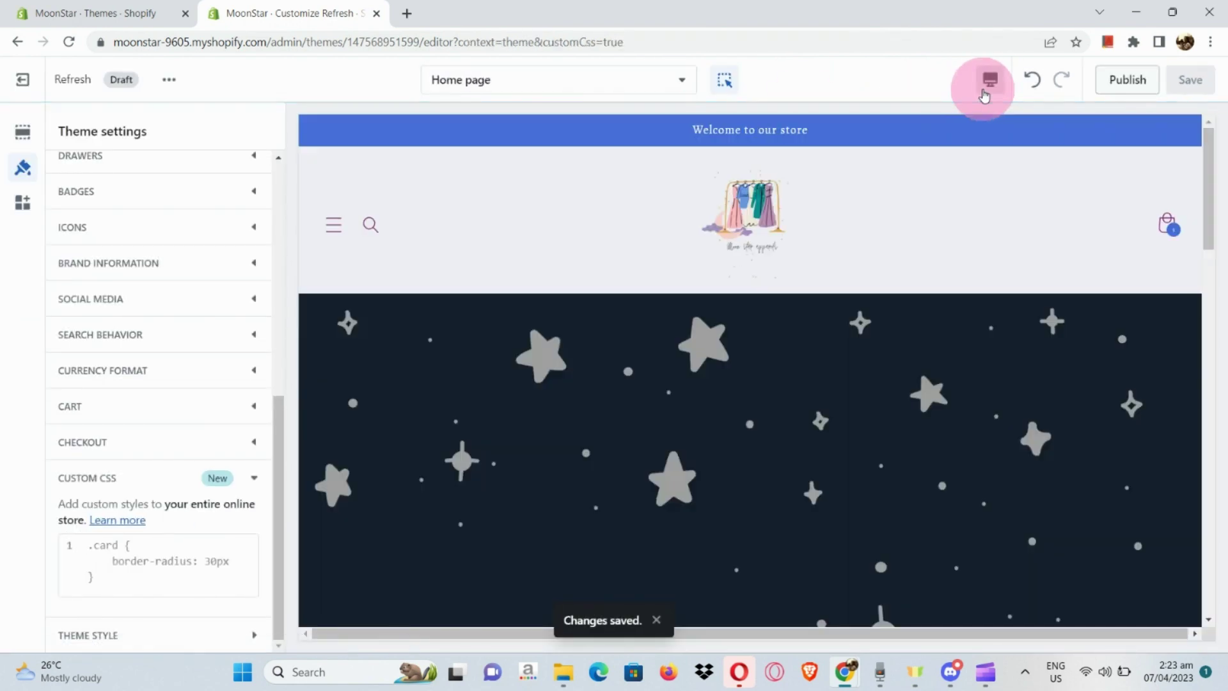
pyautogui.click(984, 95)
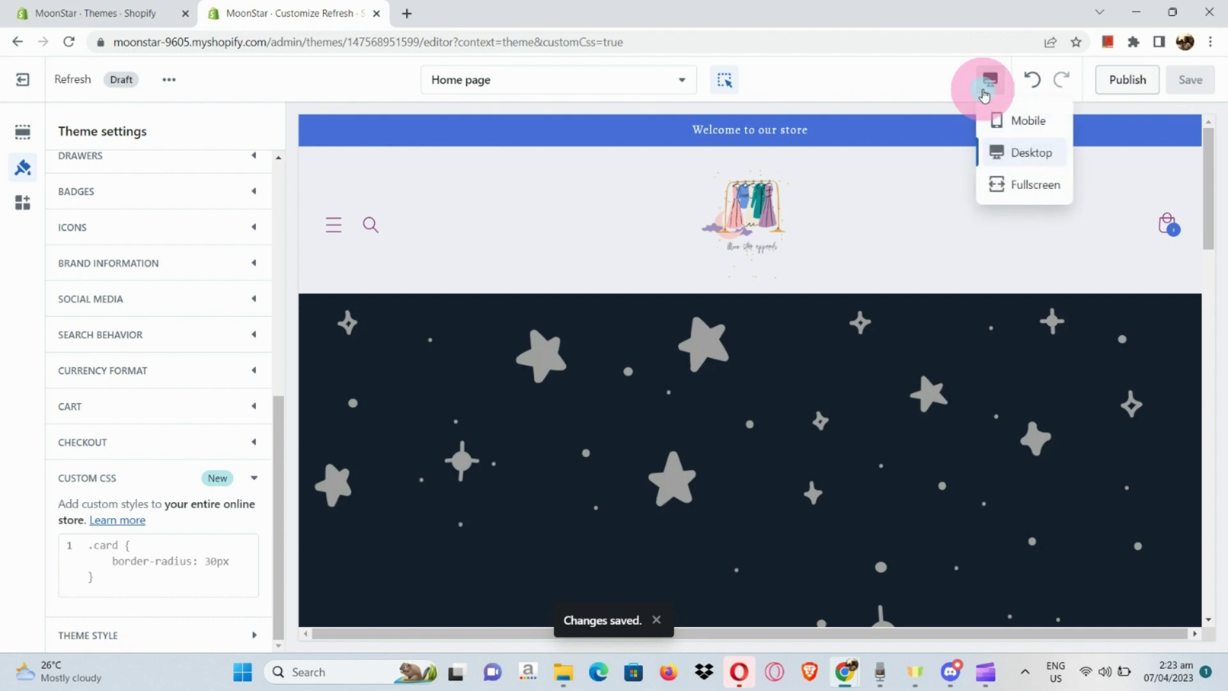
pyautogui.click(1002, 128)
pyautogui.scroll(-6, 792, 330)
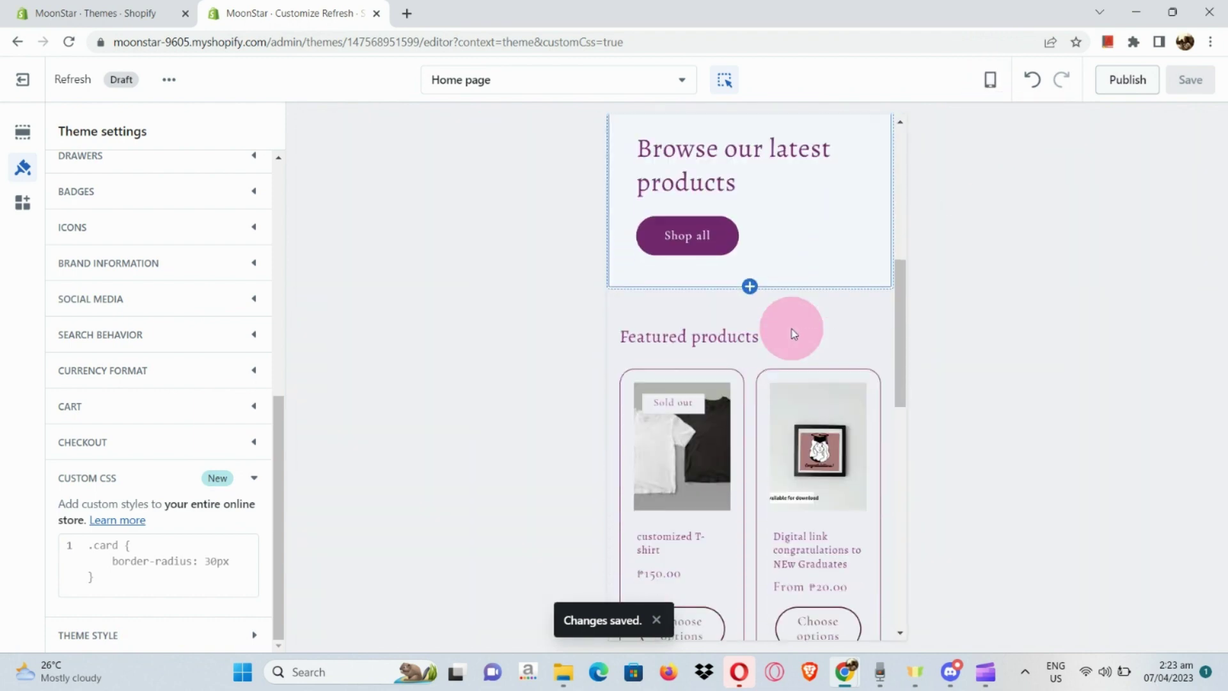
pyautogui.scroll(-5, 793, 332)
pyautogui.scroll(-2, 793, 332)
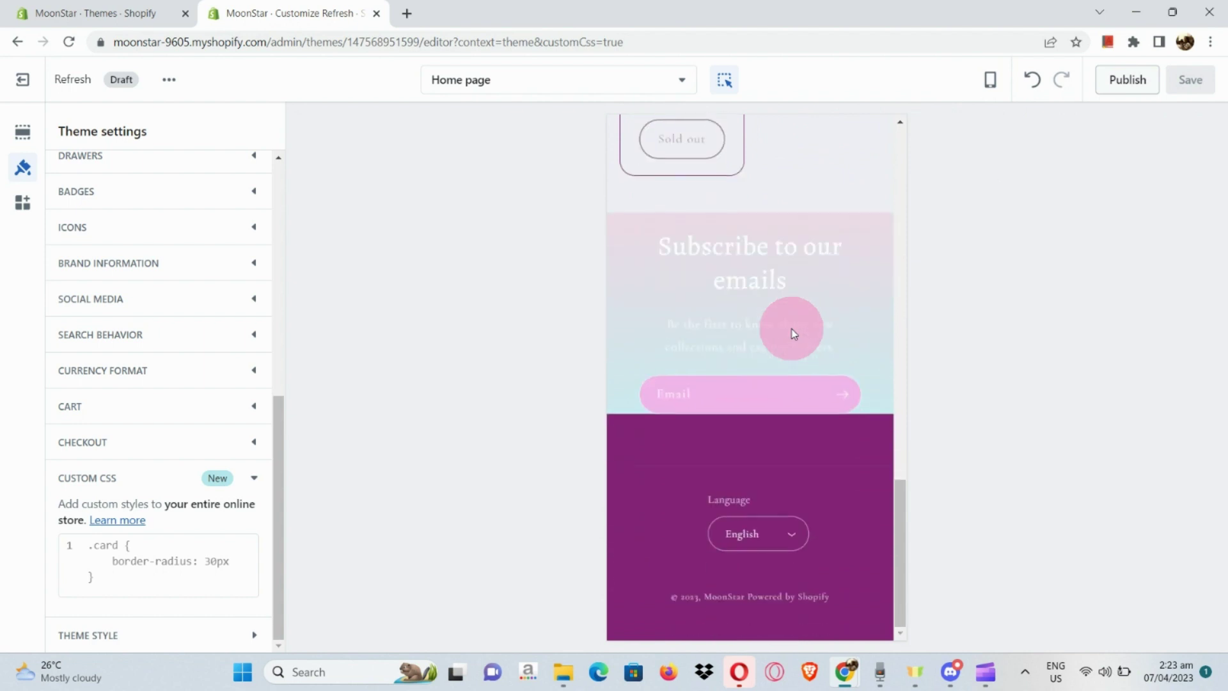
pyautogui.scroll(20, 793, 333)
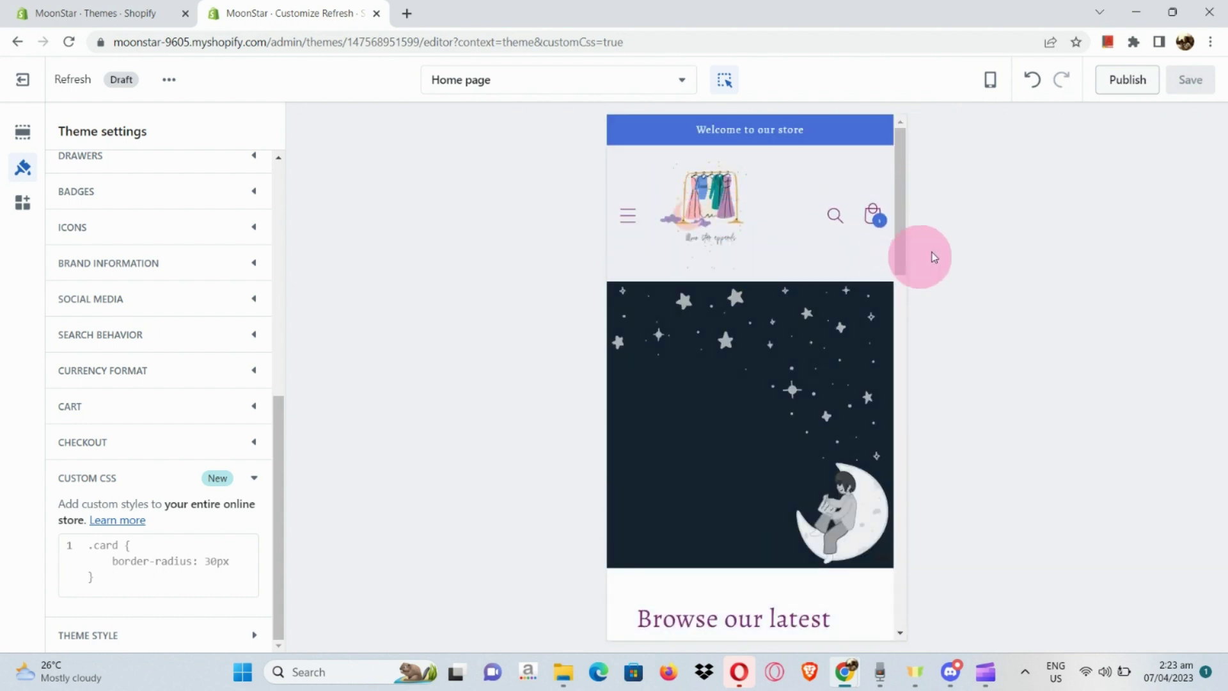
pyautogui.click(990, 82)
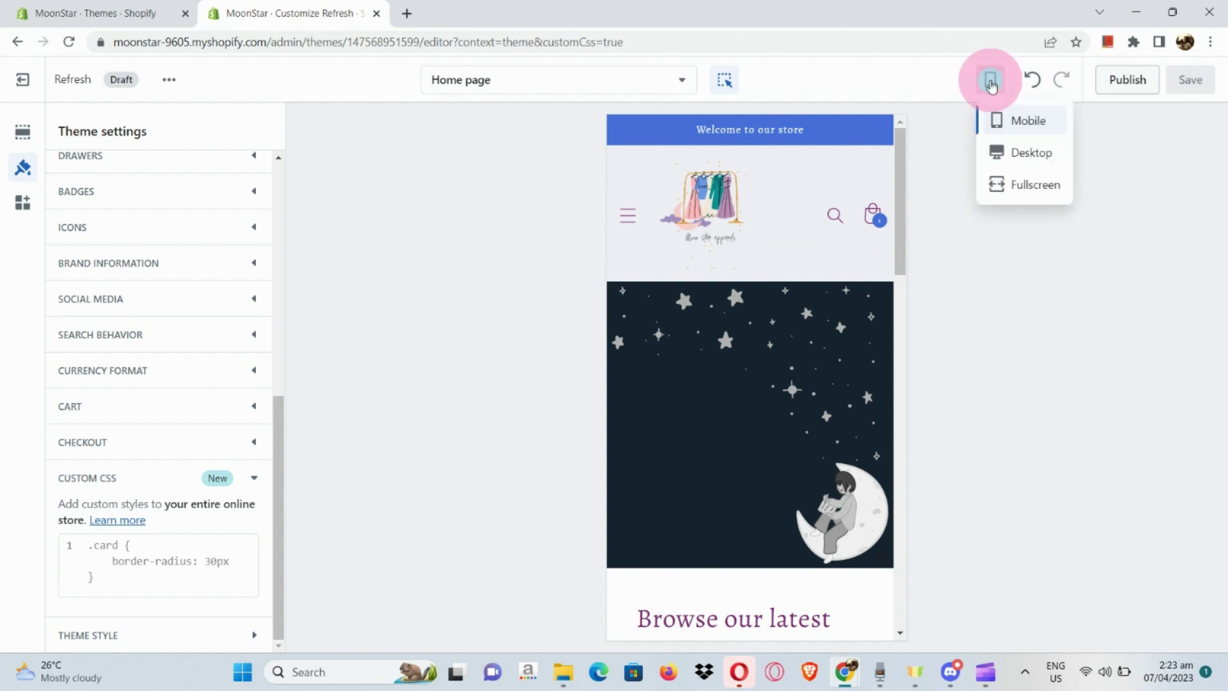
pyautogui.click(1011, 155)
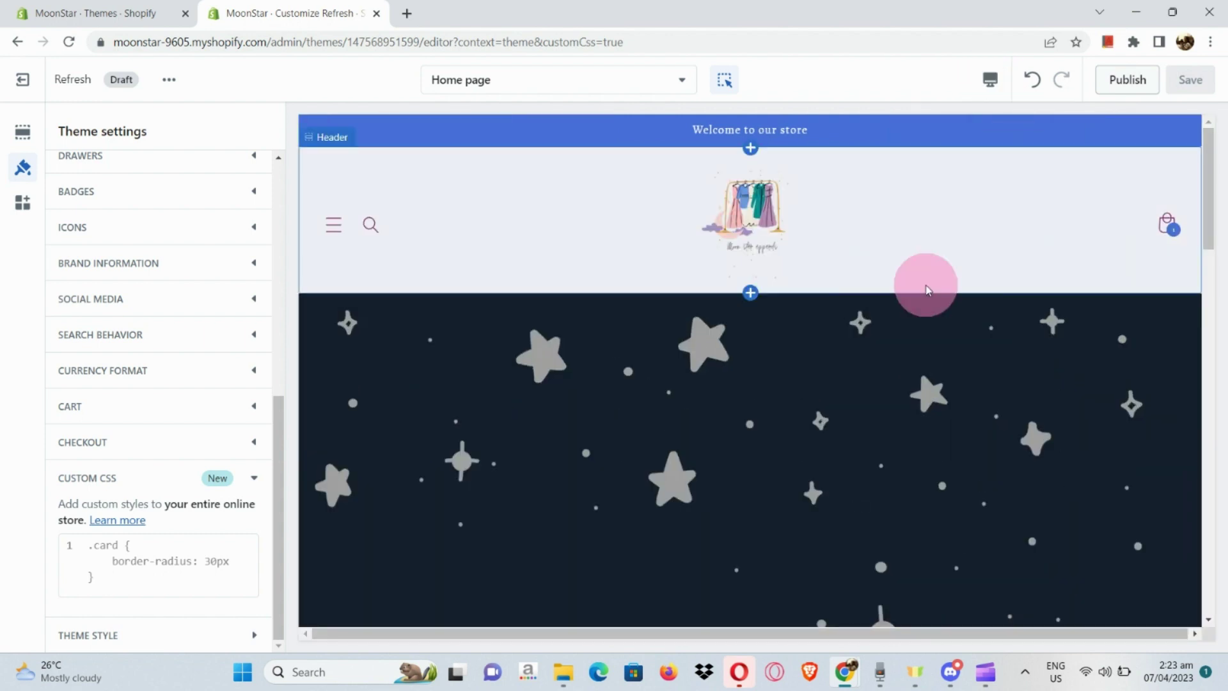
pyautogui.scroll(-3, 926, 285)
pyautogui.scroll(-10, 926, 290)
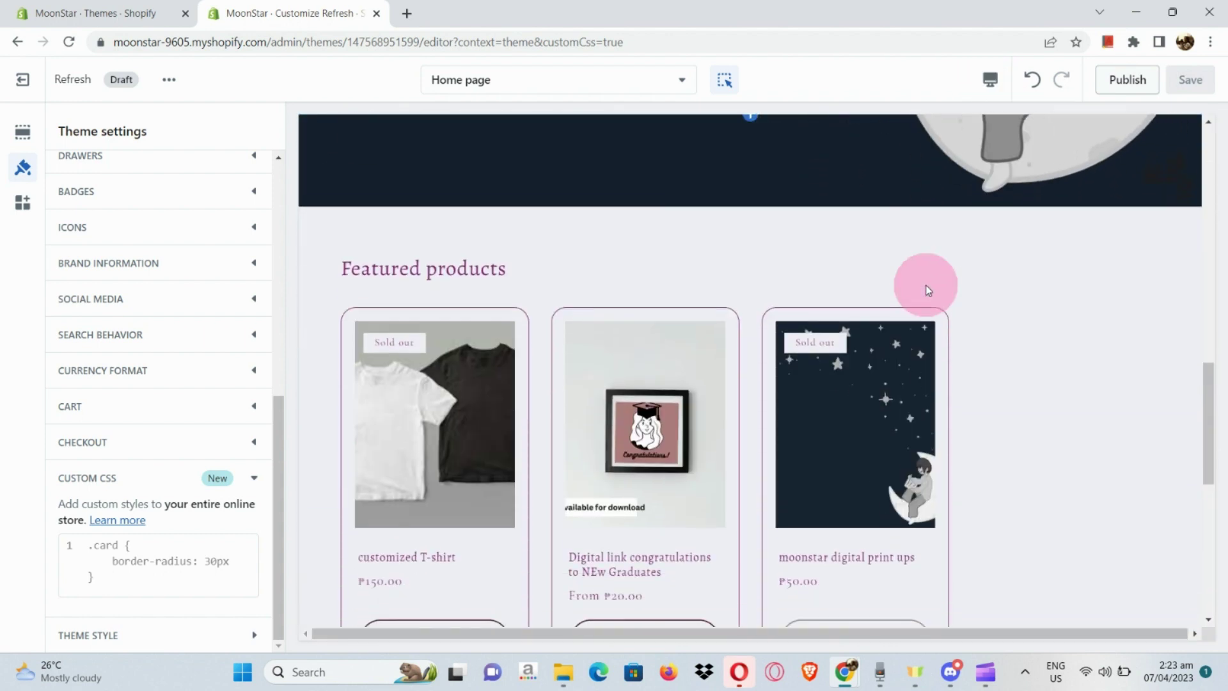
pyautogui.scroll(-5, 928, 291)
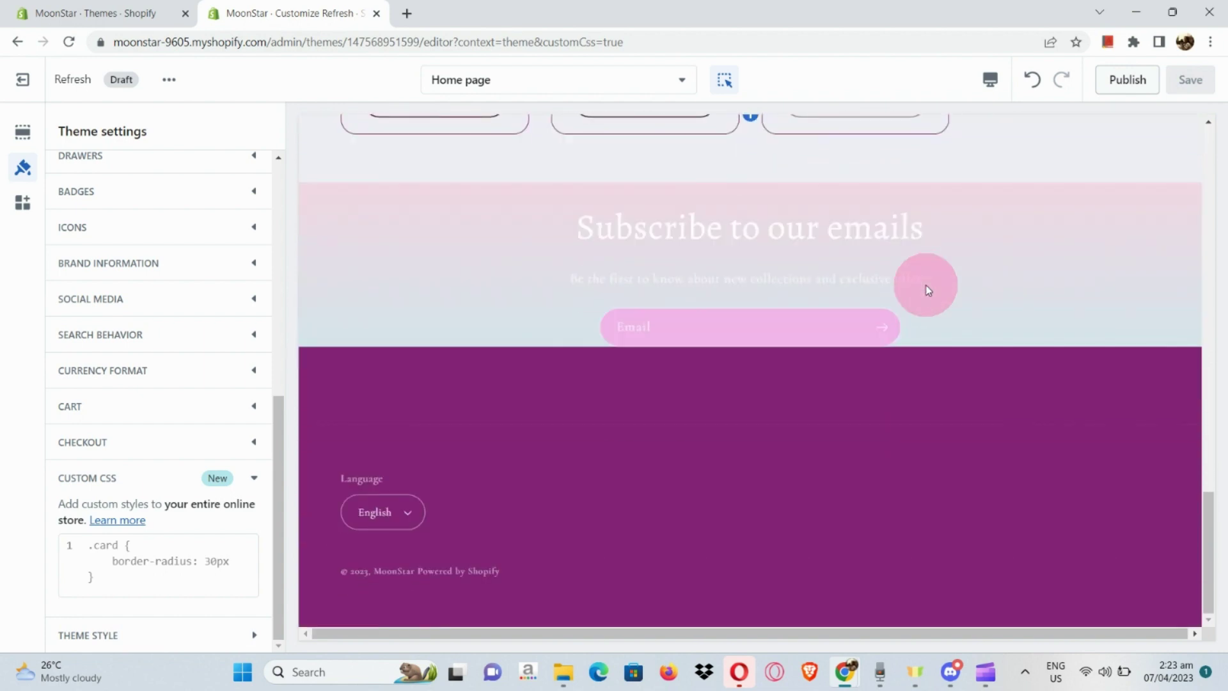
pyautogui.scroll(6, 928, 291)
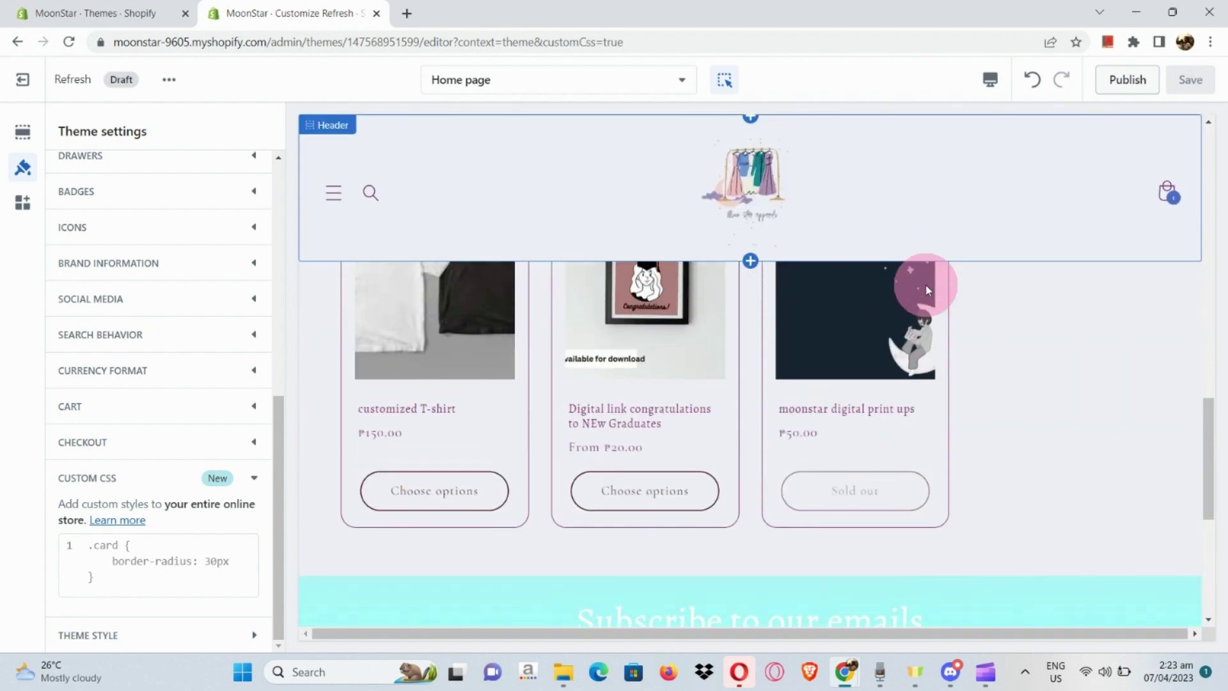
pyautogui.scroll(6, 927, 290)
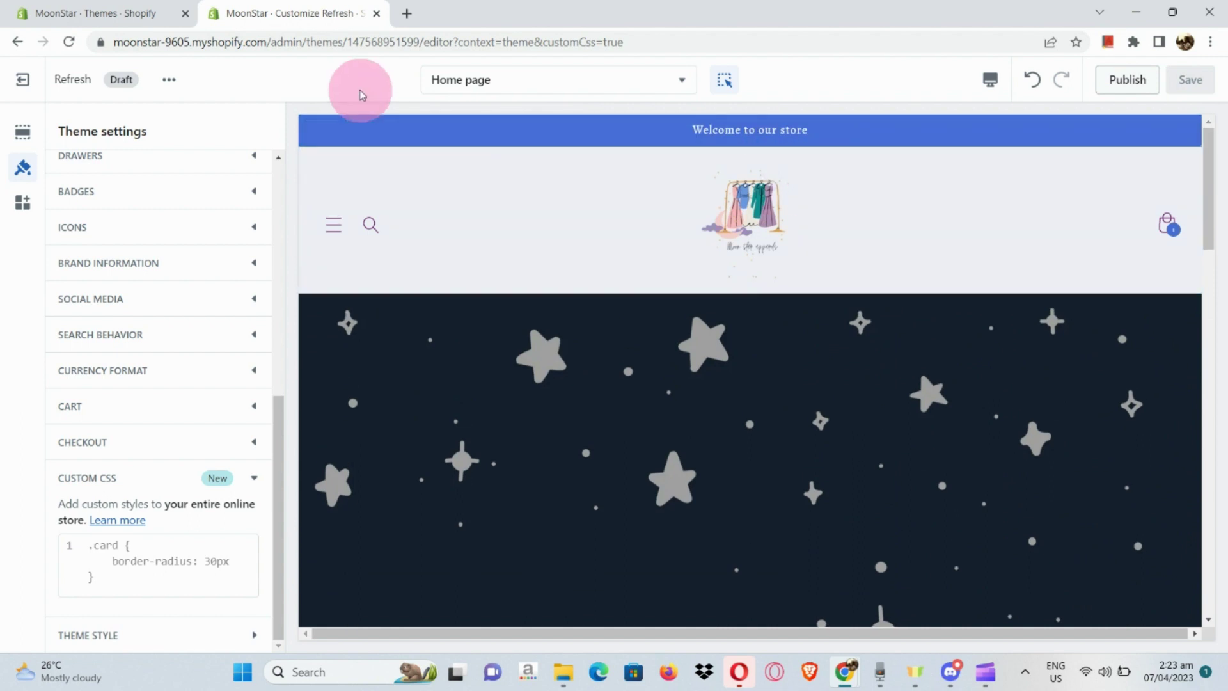
# From the Themes page library, start a live preview of the saved Refresh theme.
pyautogui.click(118, 24)
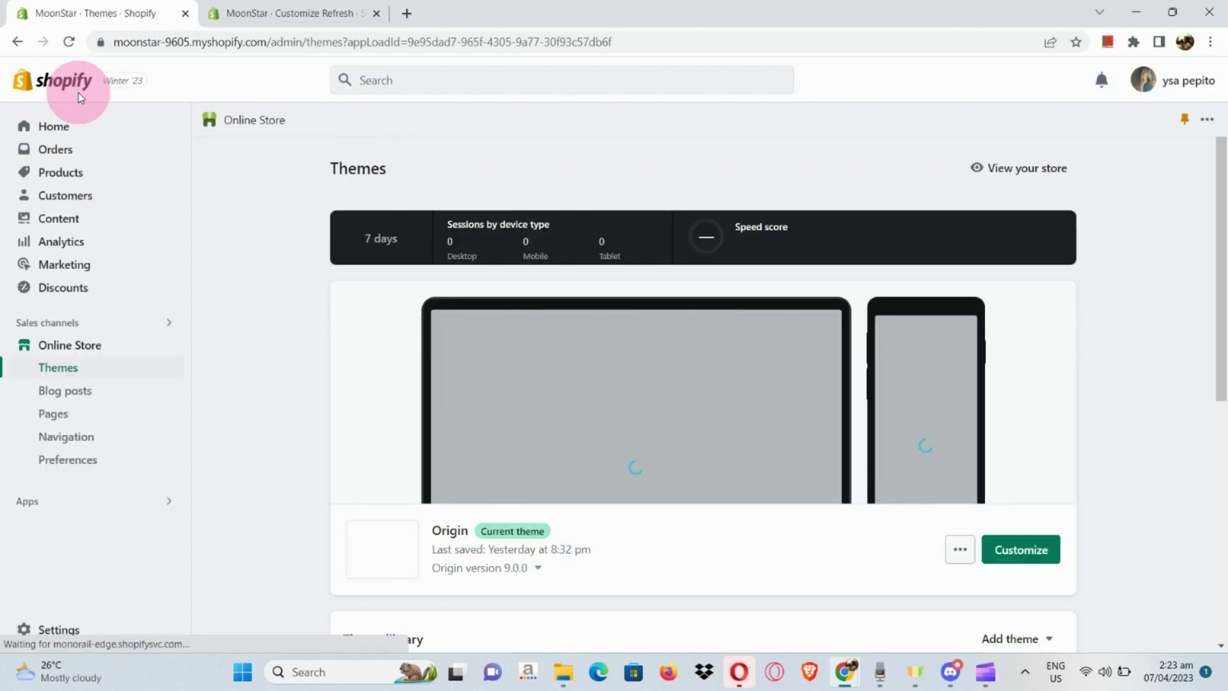
pyautogui.scroll(-4, 398, 480)
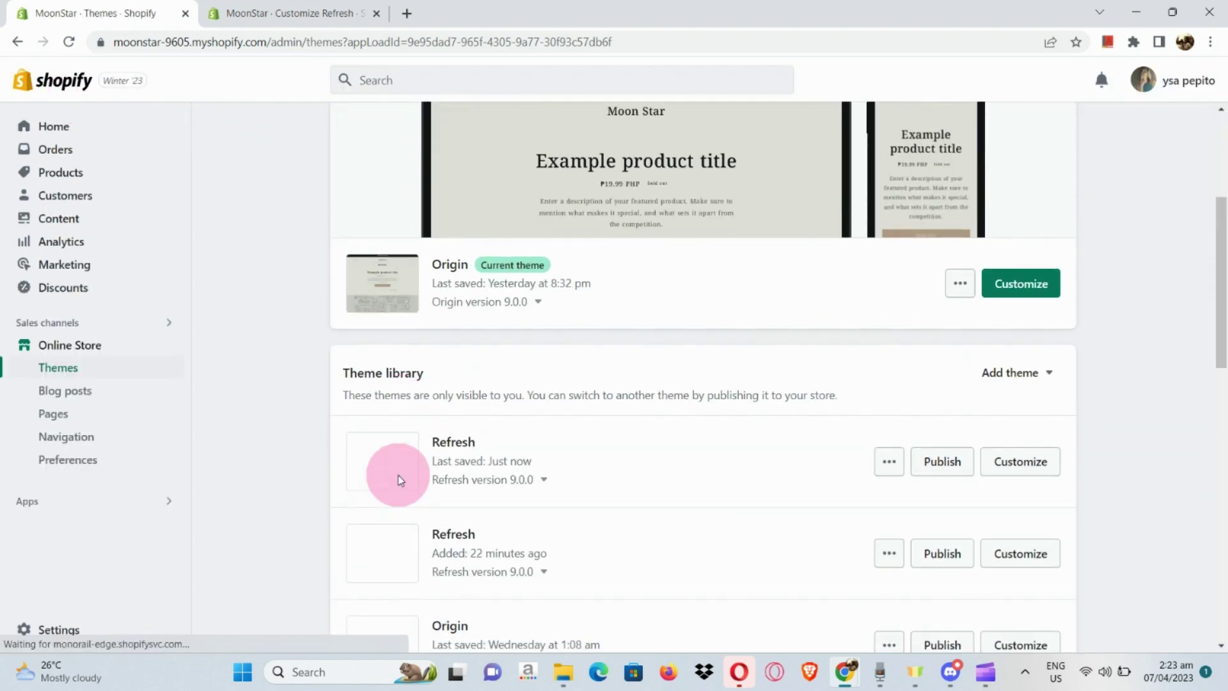
pyautogui.keyDown('ctrl'); pyautogui.scroll(5, 398, 456); pyautogui.keyUp('ctrl')
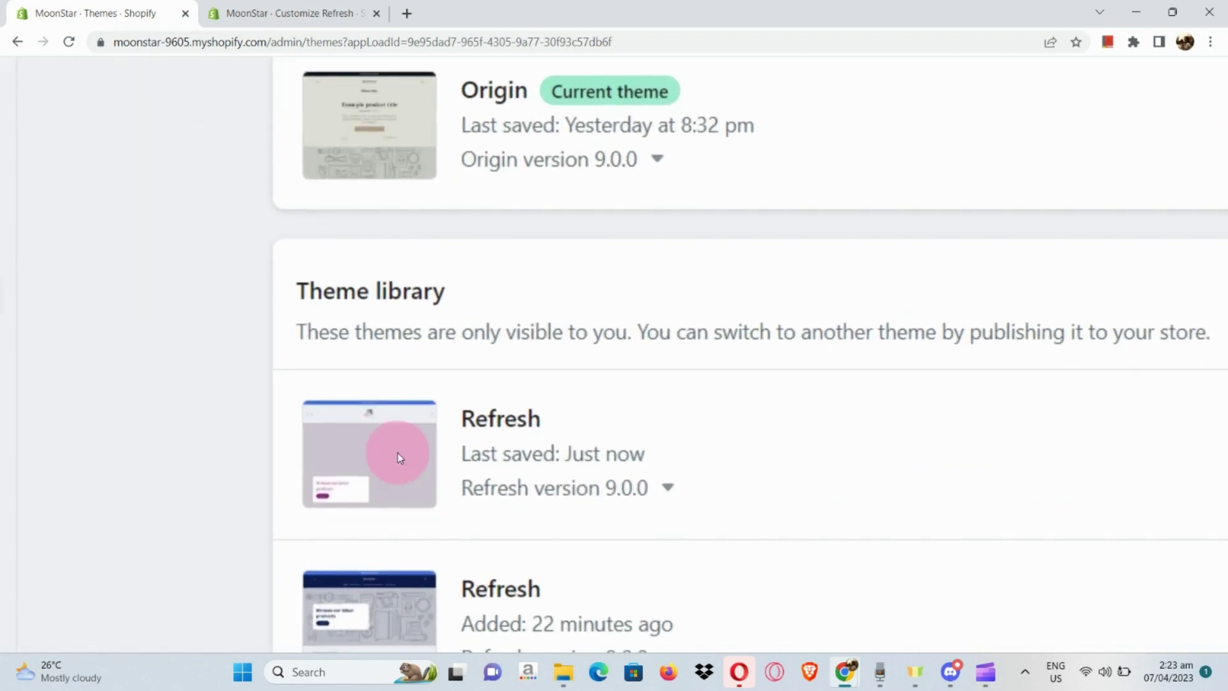
pyautogui.hscroll(5, 397, 456)
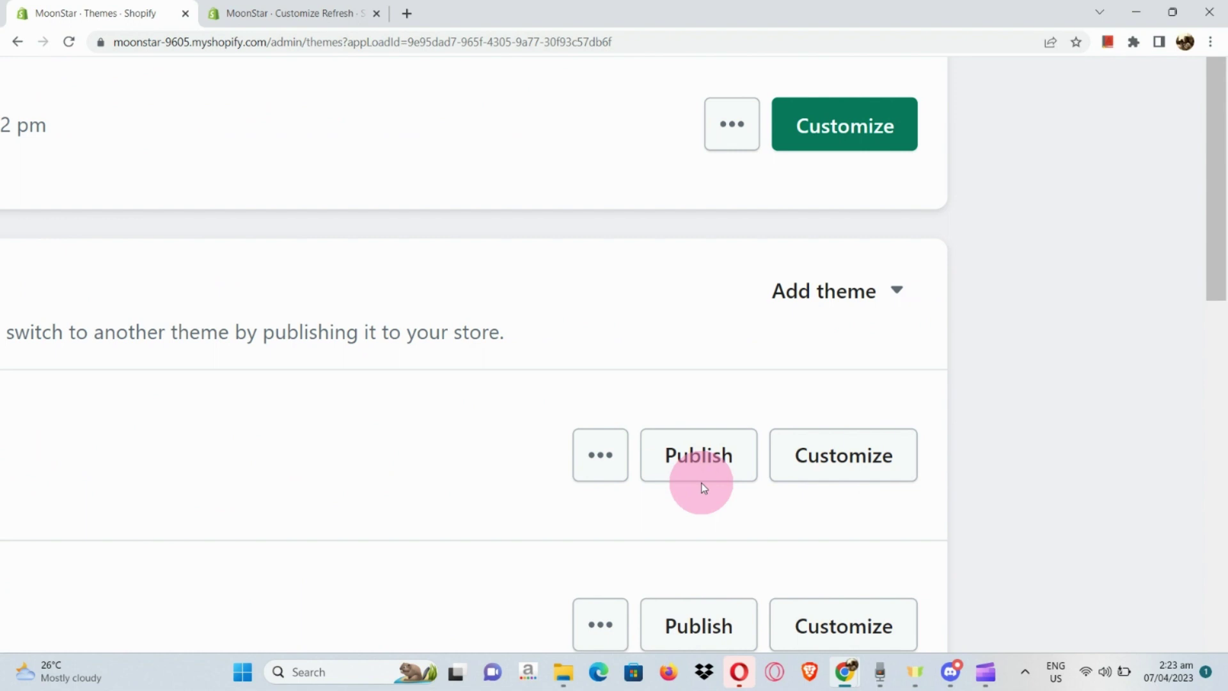
pyautogui.keyDown('ctrl'); pyautogui.scroll(-5, 704, 488); pyautogui.keyUp('ctrl')
pyautogui.click(890, 456)
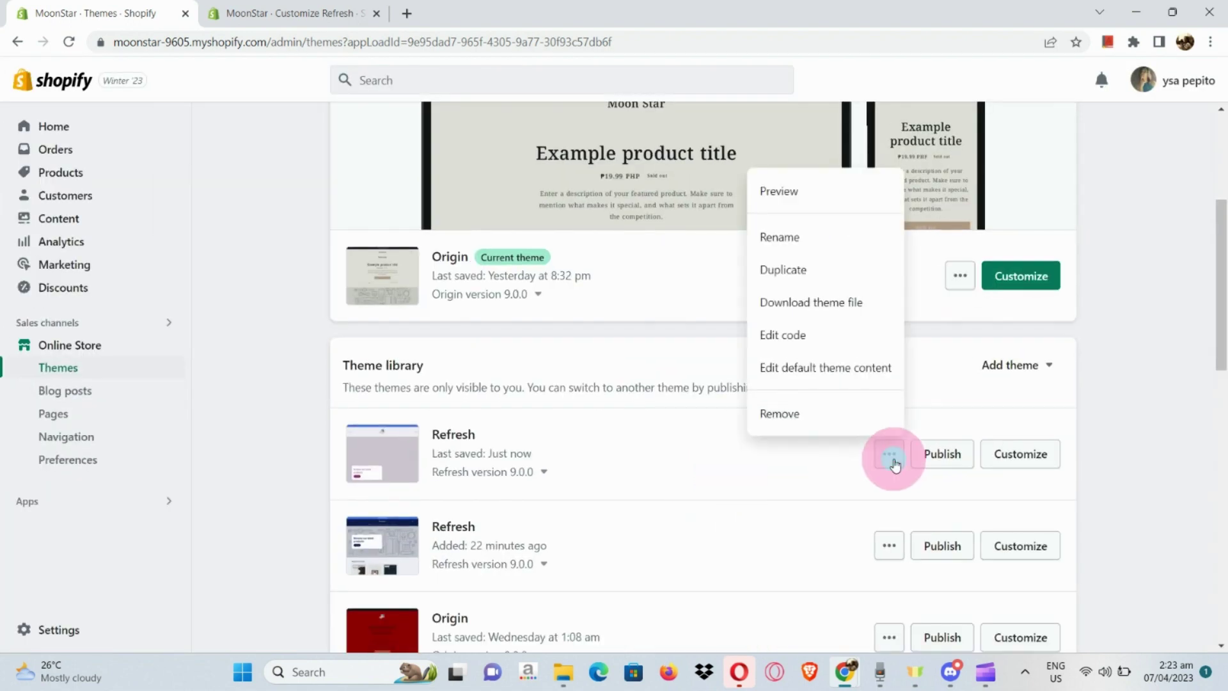
pyautogui.click(857, 199)
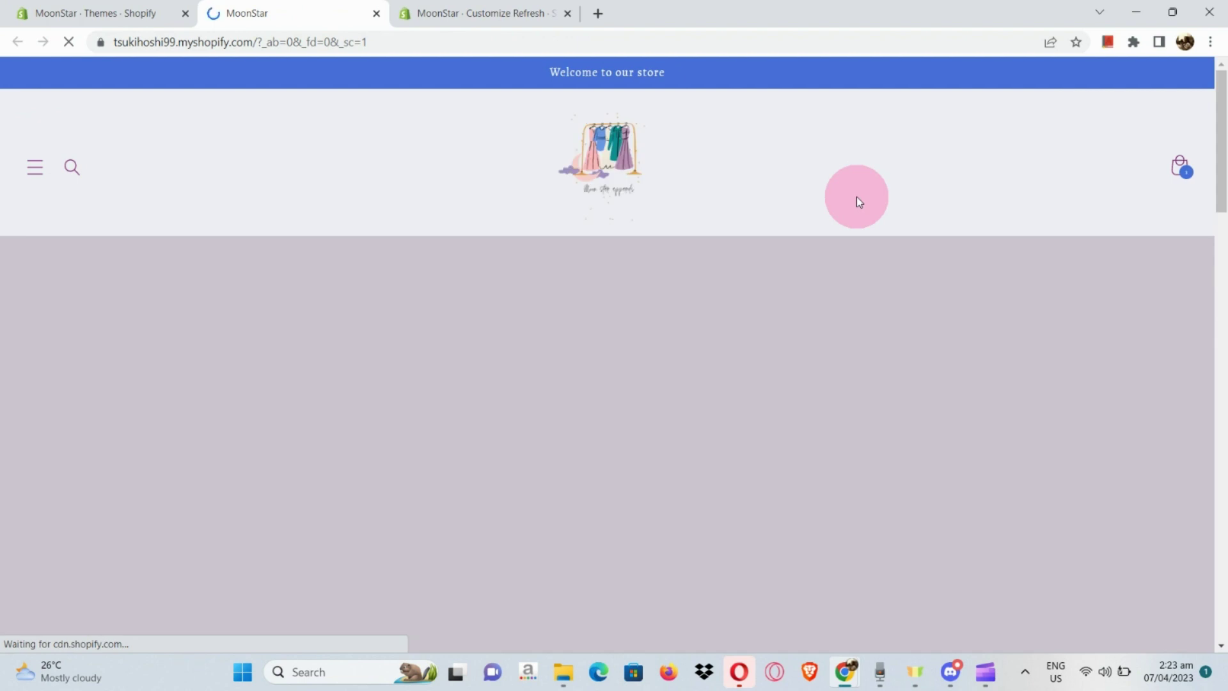
# Scroll the Refresh storefront preview and open its navigation menu.
pyautogui.scroll(-2, 857, 197)
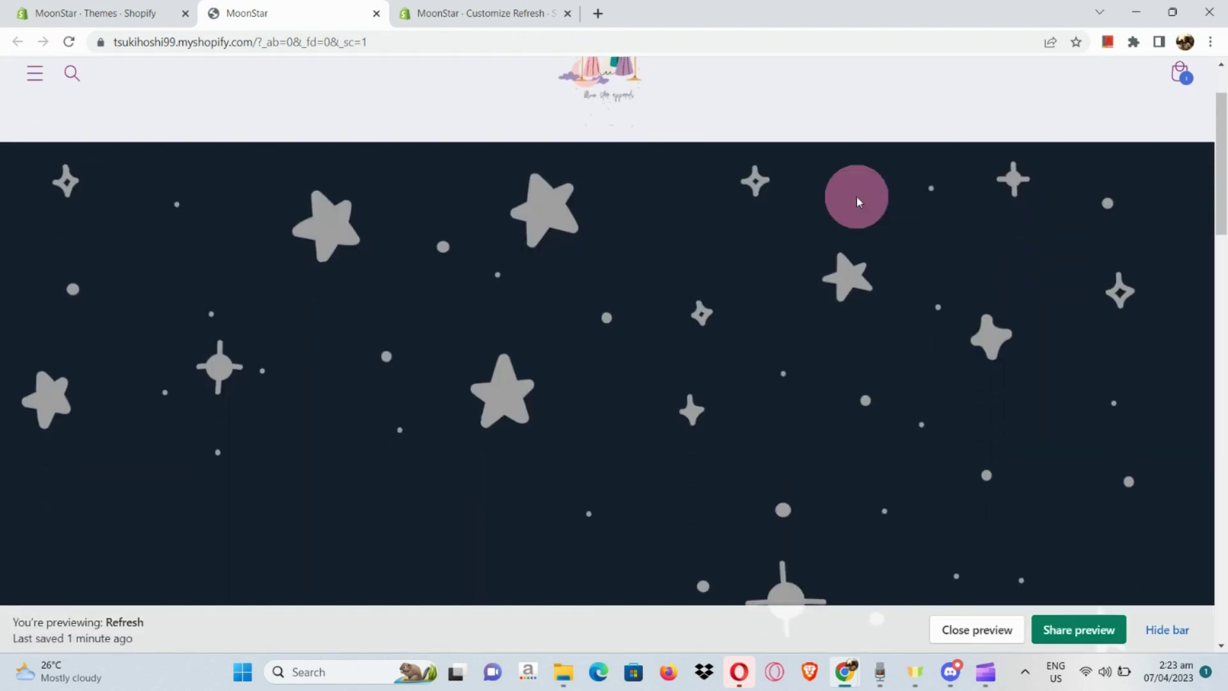
pyautogui.scroll(-10, 857, 197)
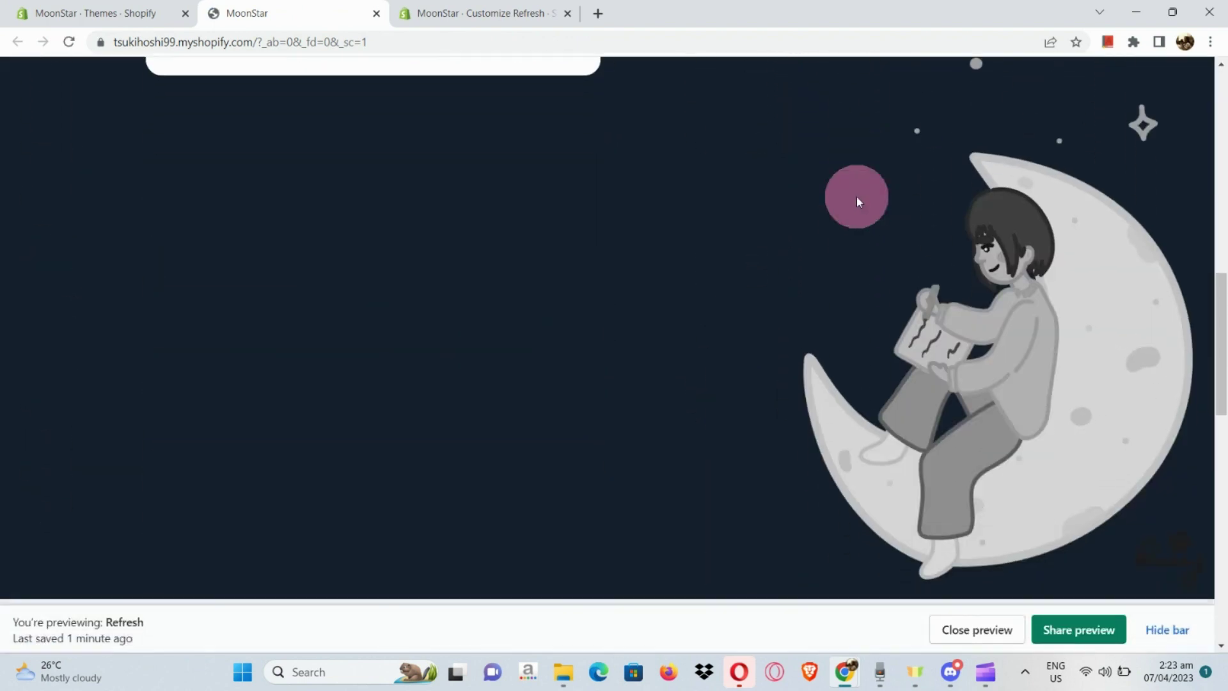
pyautogui.scroll(-12, 857, 197)
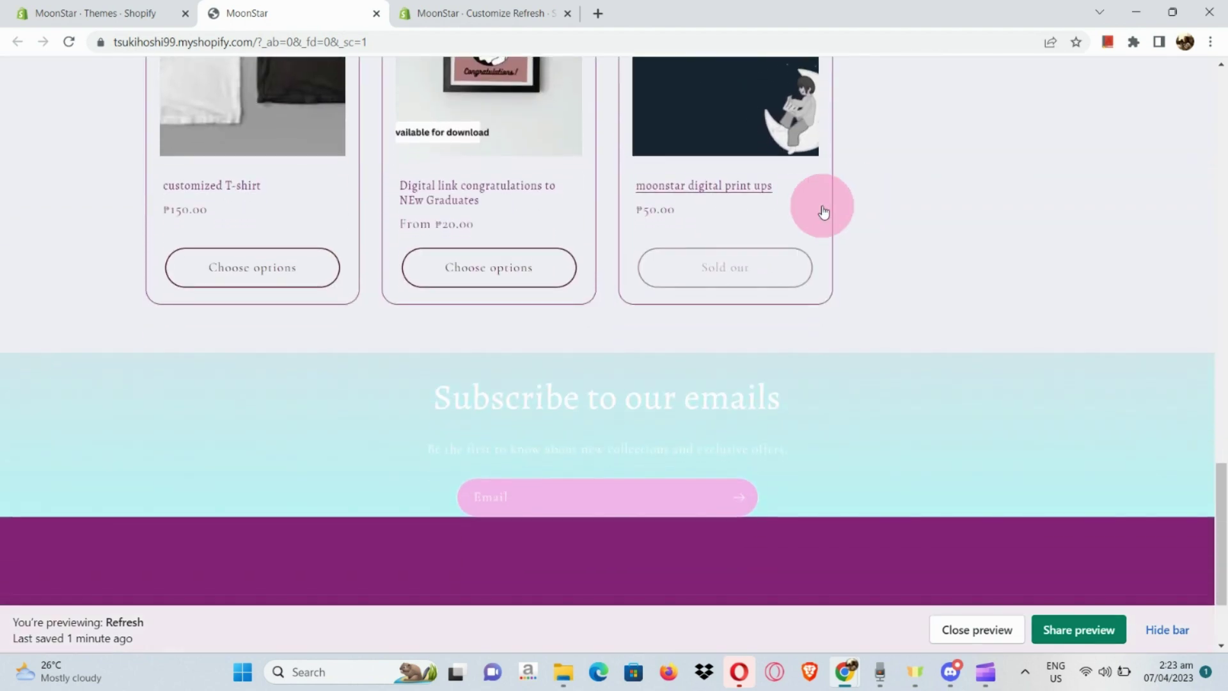
pyautogui.scroll(3, 823, 212)
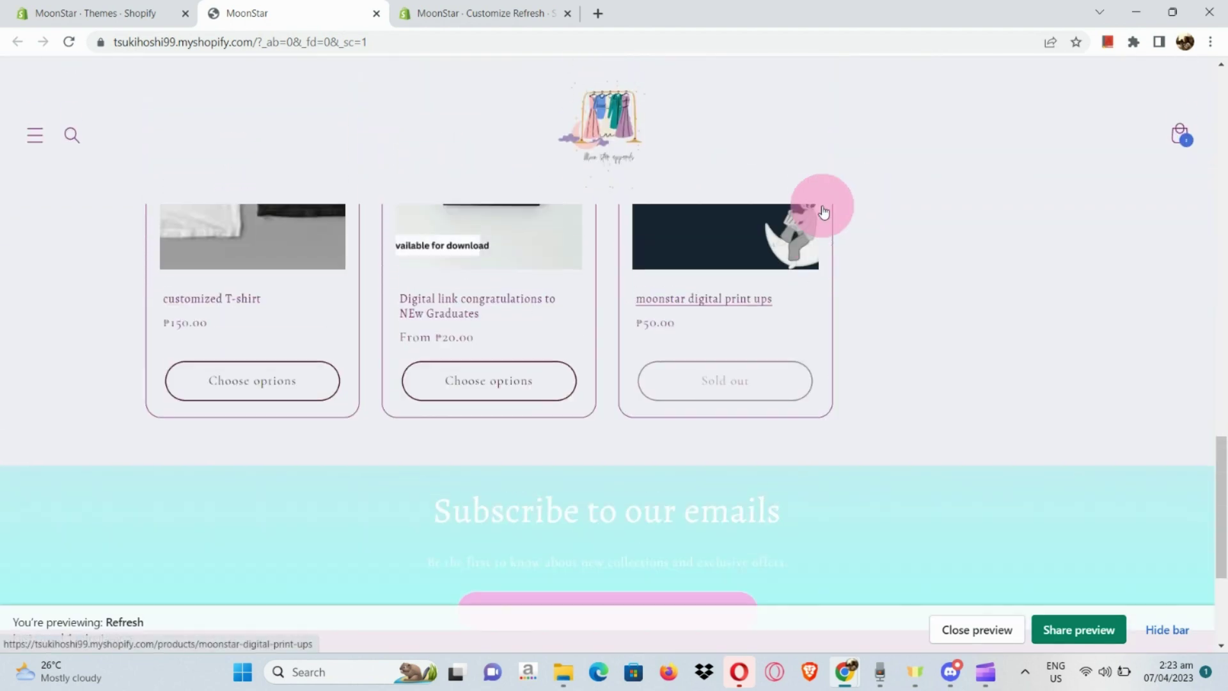
pyautogui.scroll(5, 822, 213)
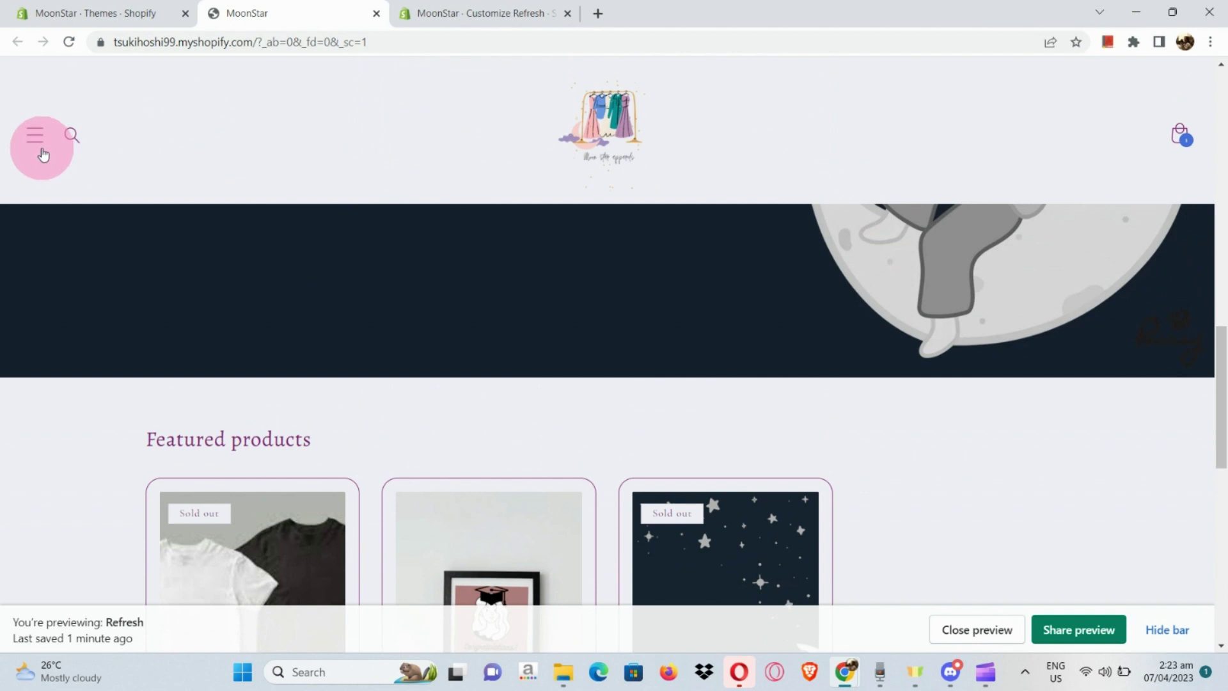
pyautogui.click(37, 140)
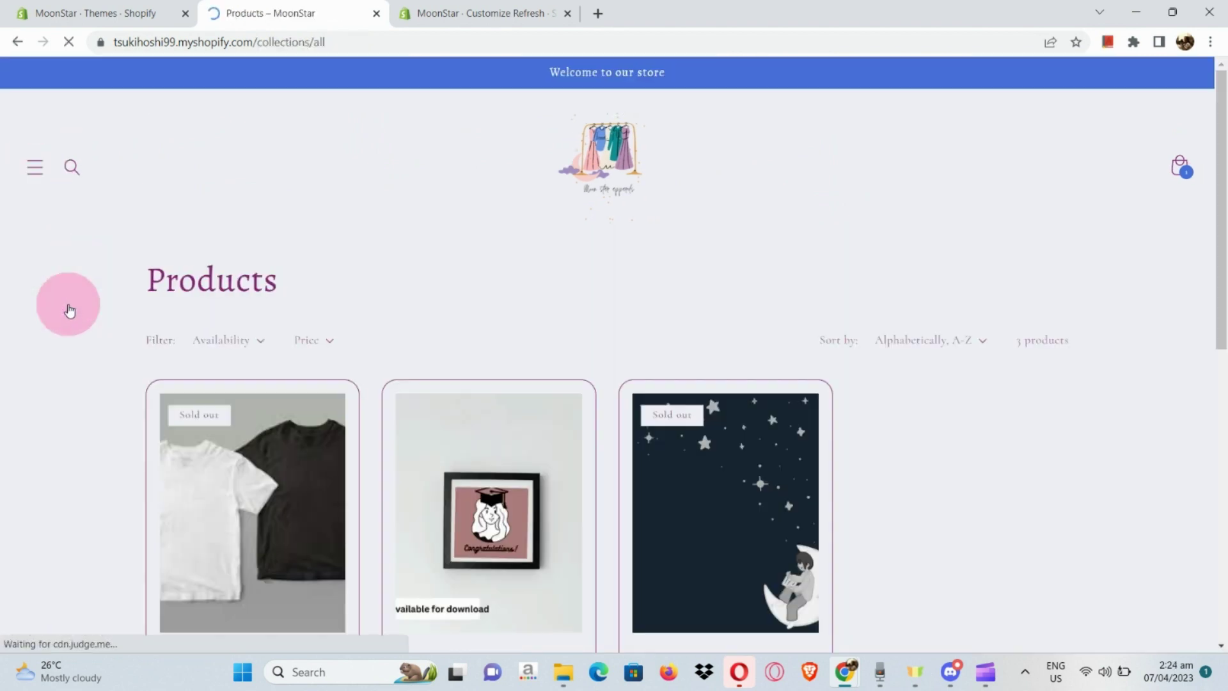
# Quick-view the customized T-shirt and Digital link congratulations products in the Products list.
pyautogui.scroll(-5, 211, 375)
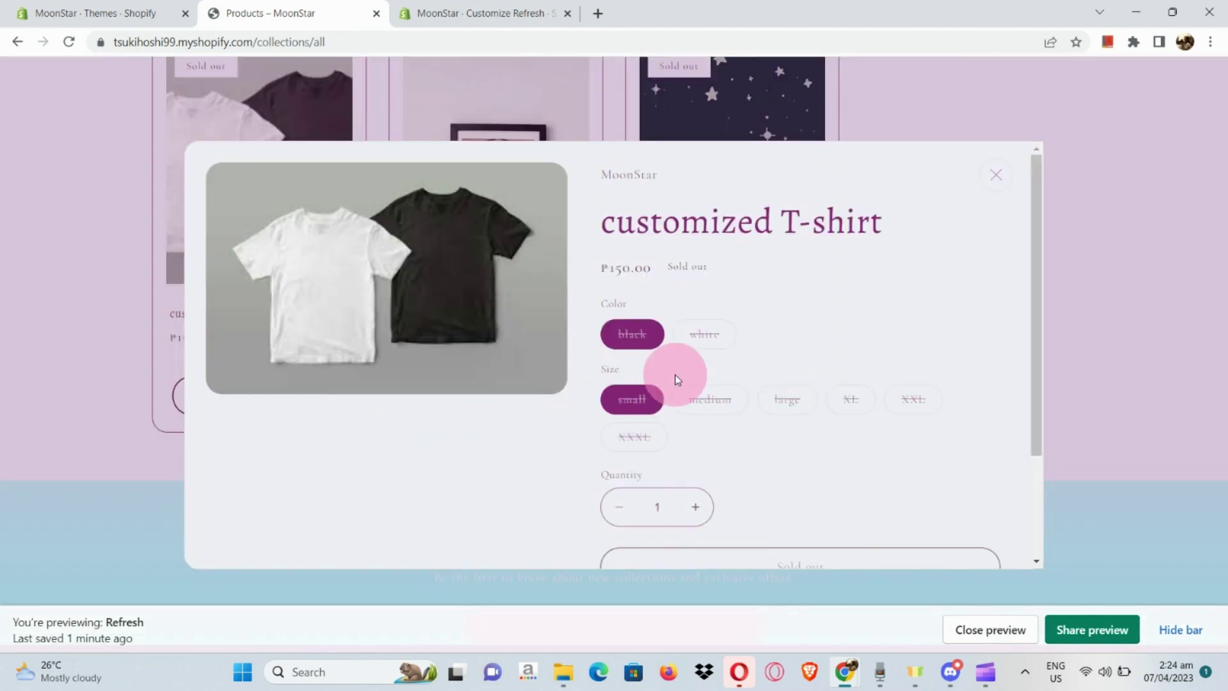
pyautogui.scroll(-2, 674, 374)
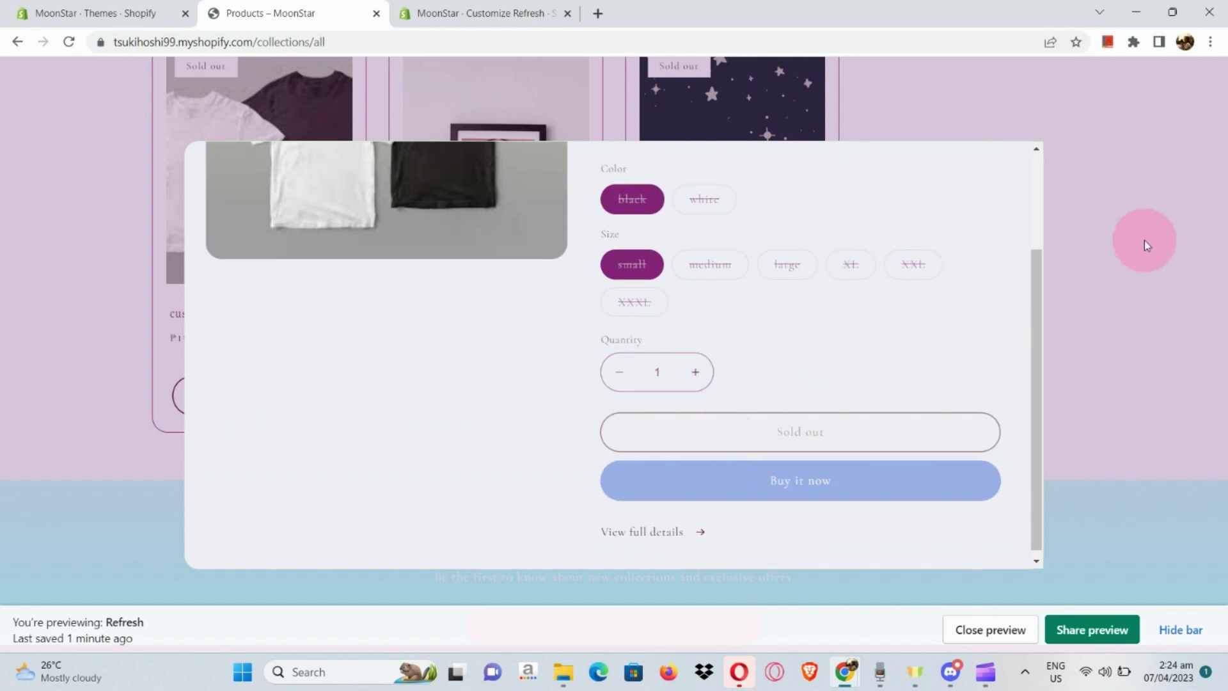
pyautogui.click(1145, 242)
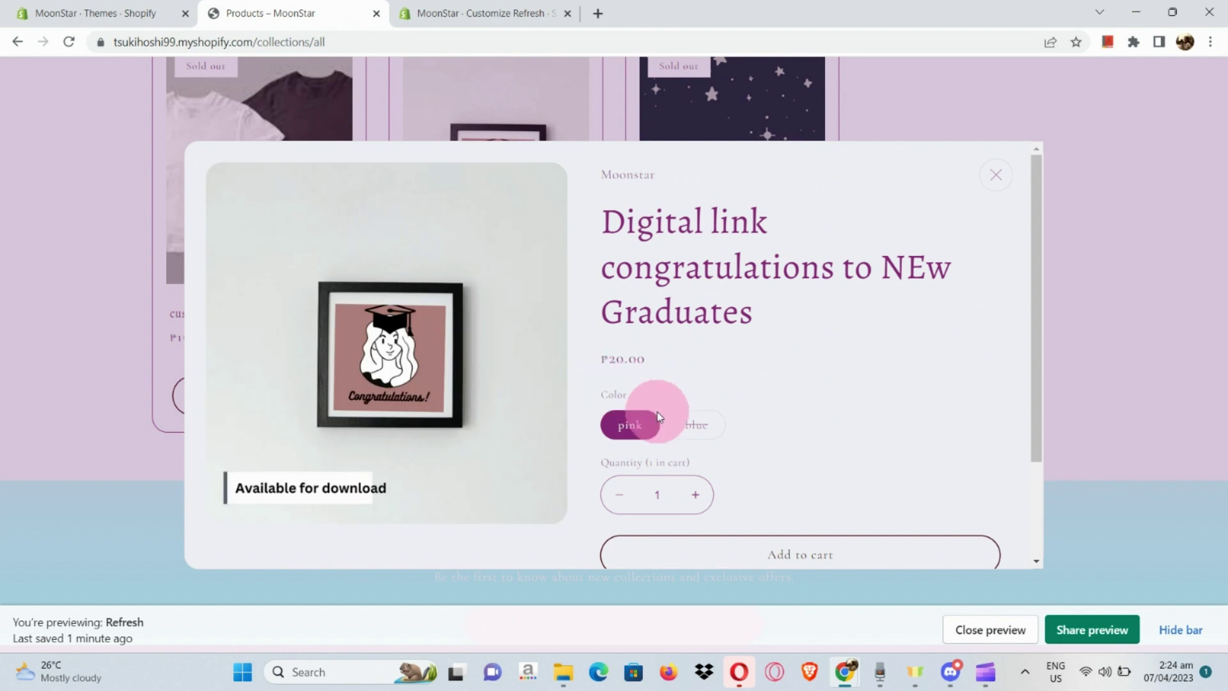
pyautogui.scroll(-2, 659, 416)
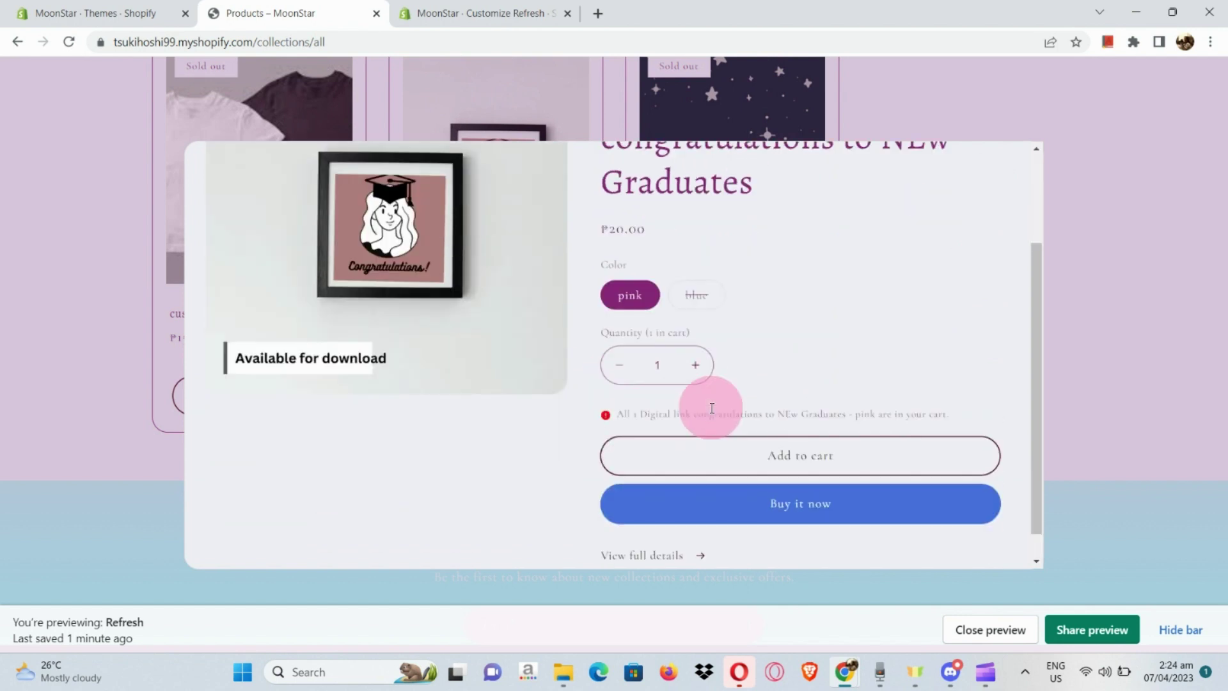
pyautogui.click(1073, 170)
pyautogui.scroll(5, 1071, 166)
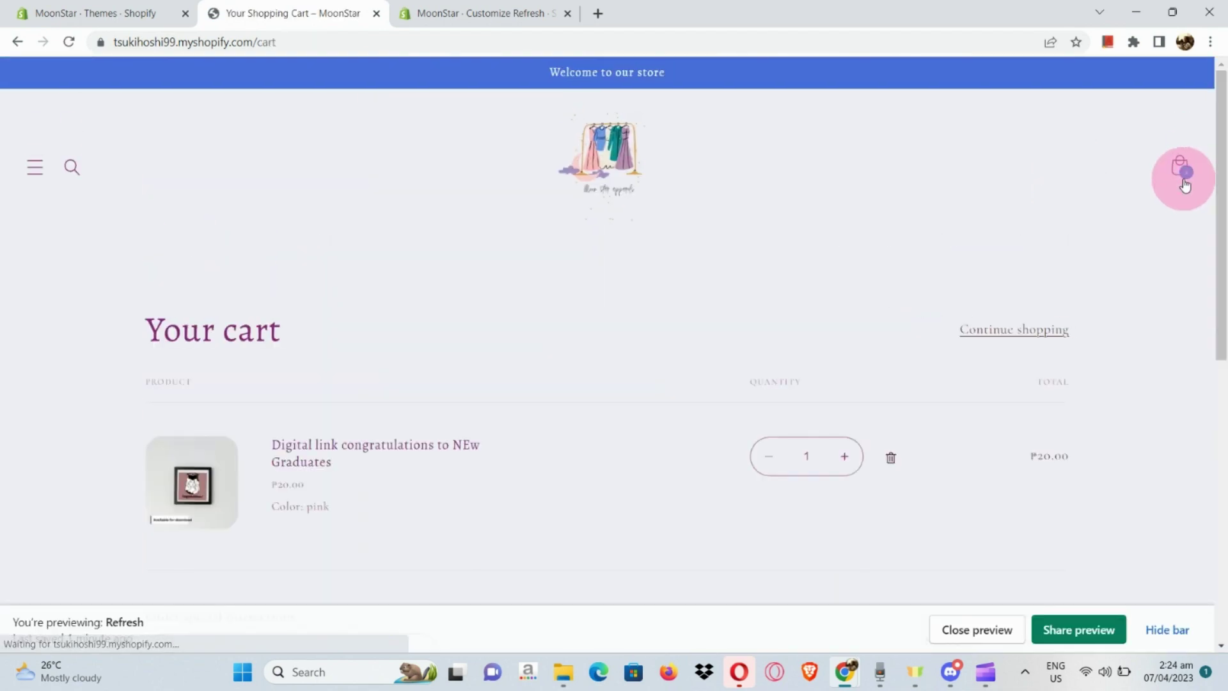
pyautogui.scroll(-4, 1062, 374)
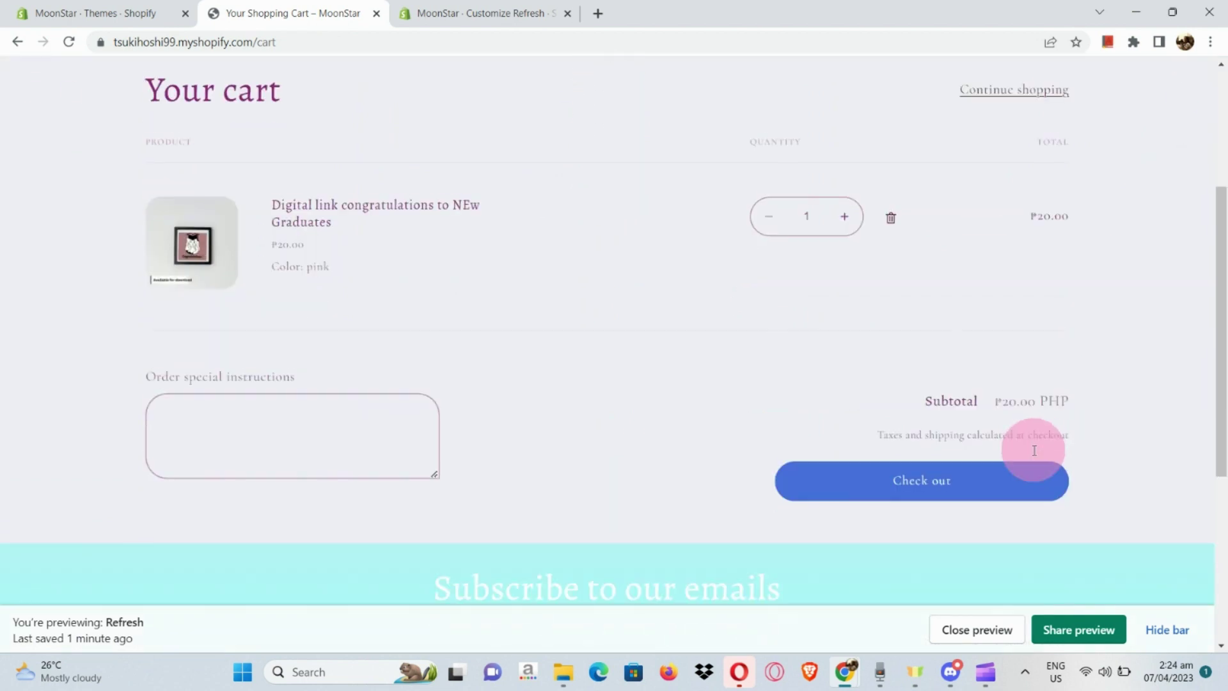